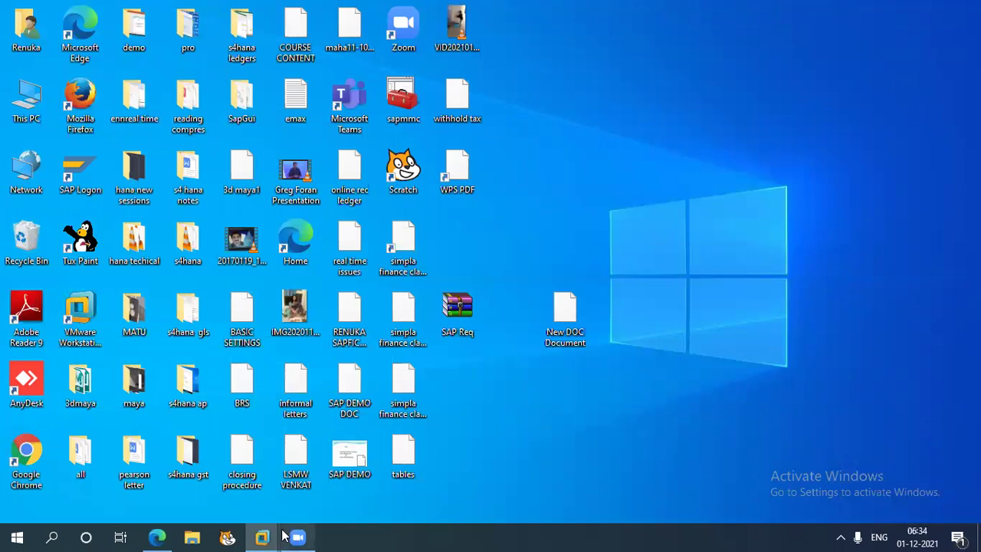
# Switch to the SAP Easy Access session running in the ECC 6.0 EHP 5 virtual machine.
pyautogui.moveTo(275, 536)
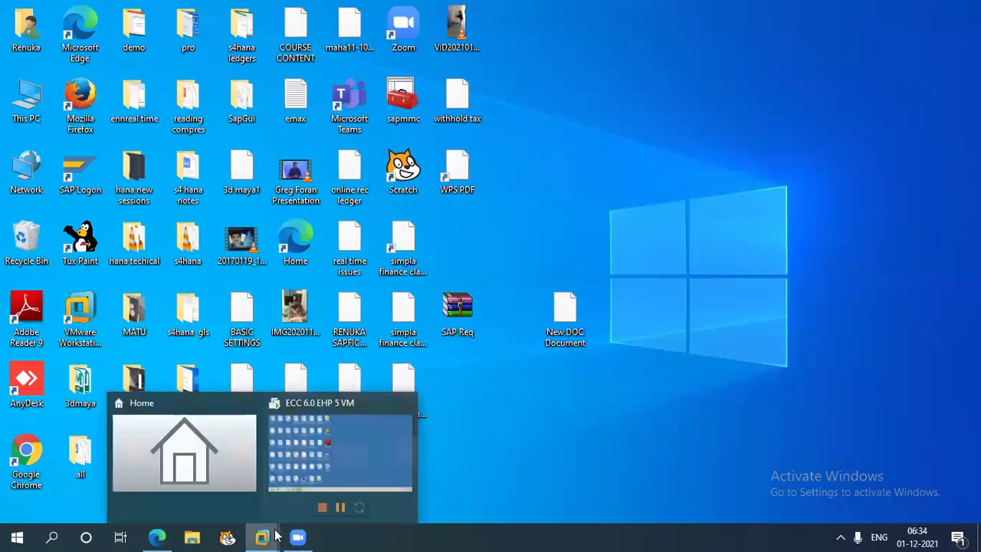
pyautogui.click(337, 458)
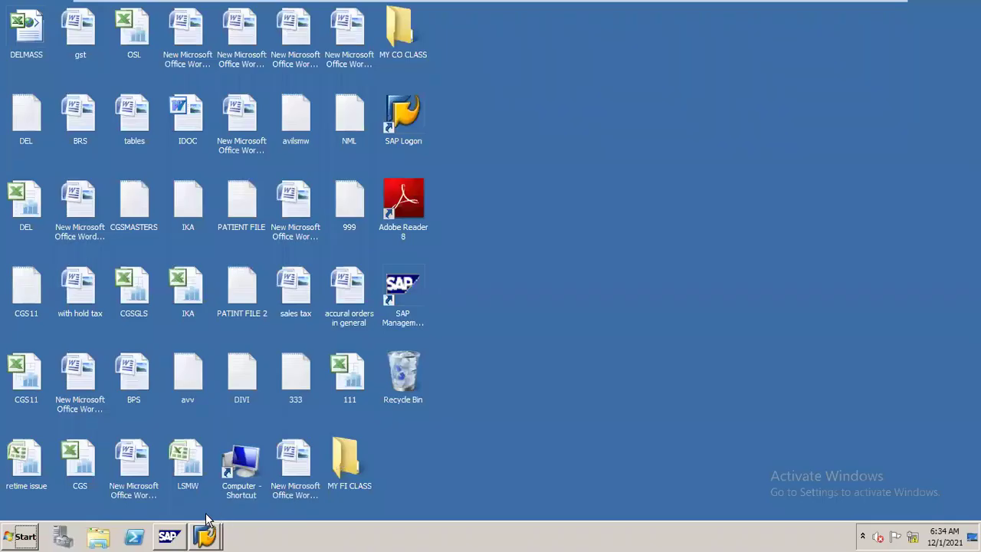
pyautogui.moveTo(204, 532)
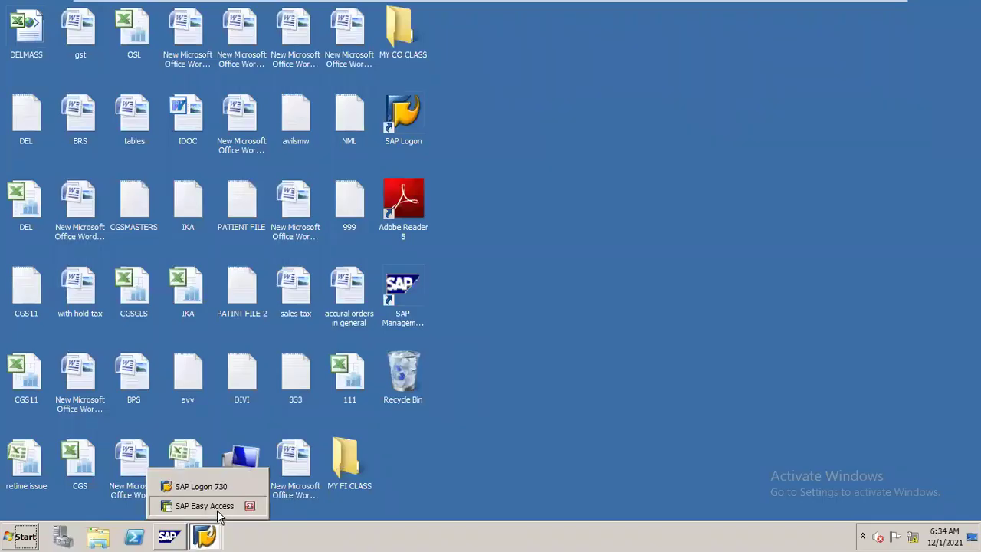
pyautogui.click(219, 505)
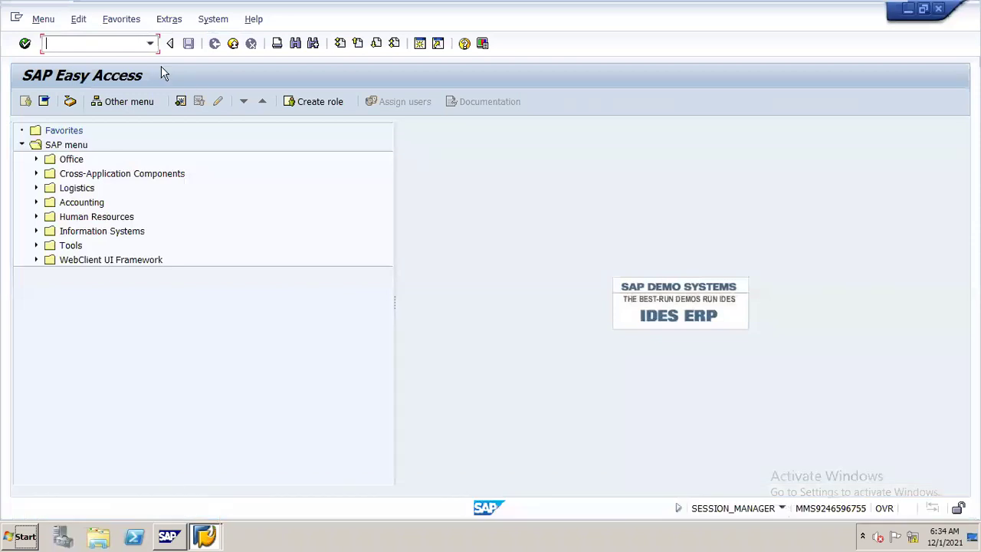
# Start the G/L account posting transaction F-02 and set the document date to 01.04.2021.
pyautogui.write('/n')
pyautogui.press('Return')
pyautogui.write('nf-02')
pyautogui.press('Return')
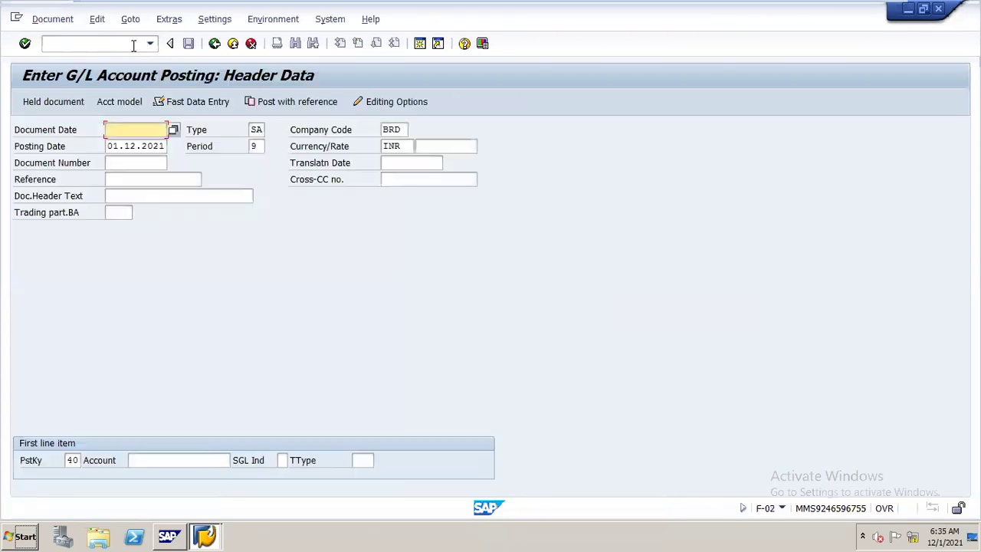
pyautogui.write('01.04.2021')
pyautogui.moveTo(854, 4)
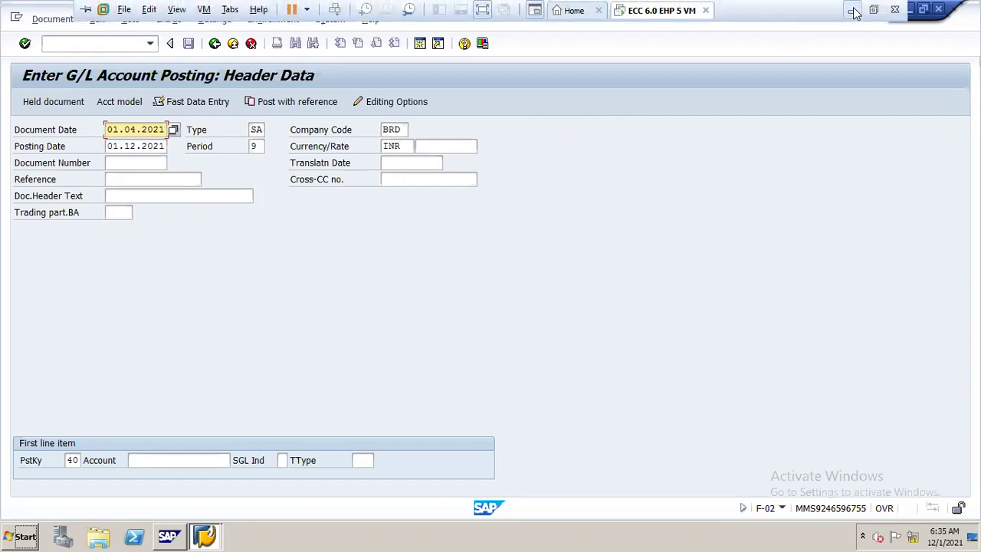
pyautogui.click(853, 12)
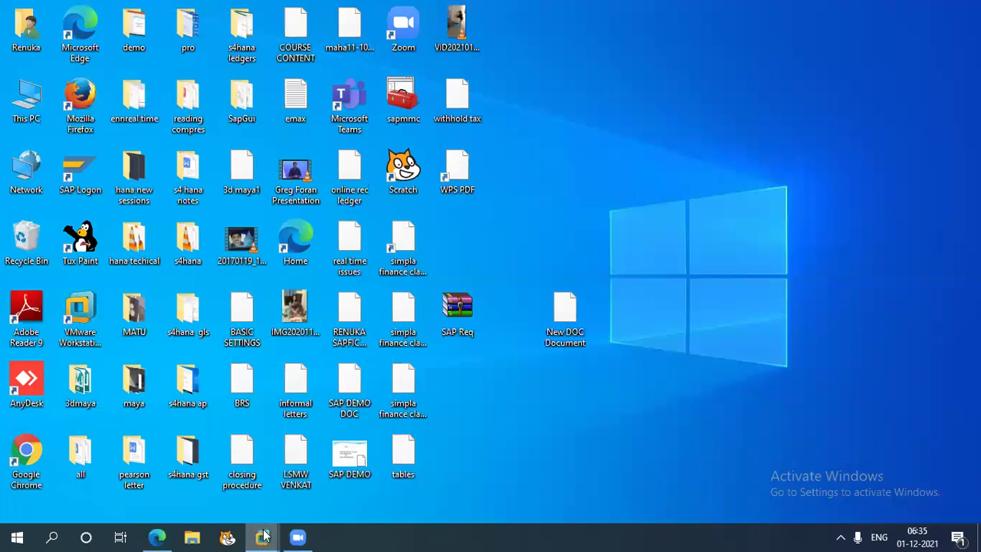
pyautogui.moveTo(263, 536)
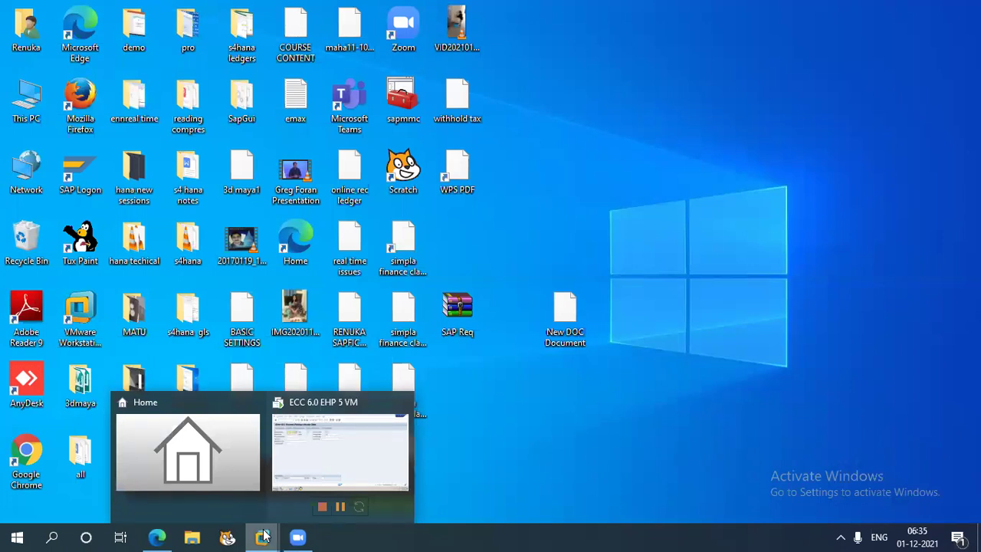
pyautogui.click(389, 449)
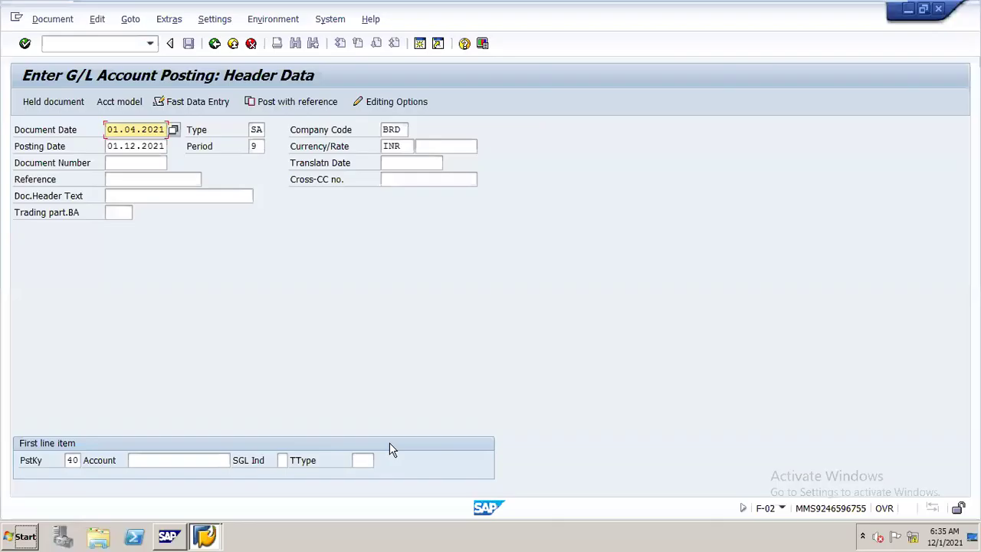
# Set the posting date in the document header to 01.04.2021.
pyautogui.press('Tab')
pyautogui.press('BackSpace')
pyautogui.press('BackSpace')
pyautogui.press('BackSpace')
pyautogui.press('BackSpace')
pyautogui.press('BackSpace')
pyautogui.press('BackSpace')
pyautogui.press('BackSpace')
pyautogui.press('BackSpace')
pyautogui.press('BackSpace')
pyautogui.press('BackSpace')
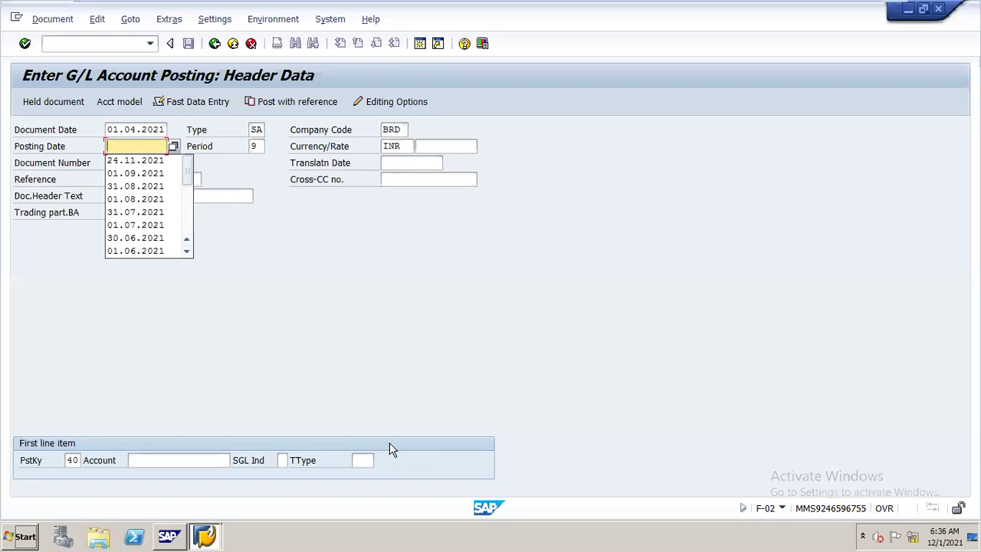
pyautogui.write('01.')
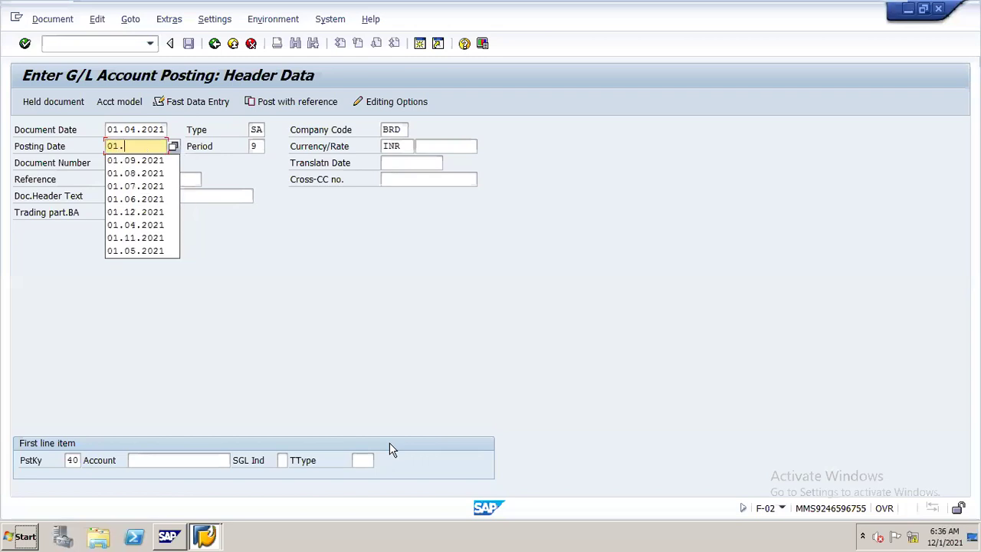
pyautogui.write('04.2021')
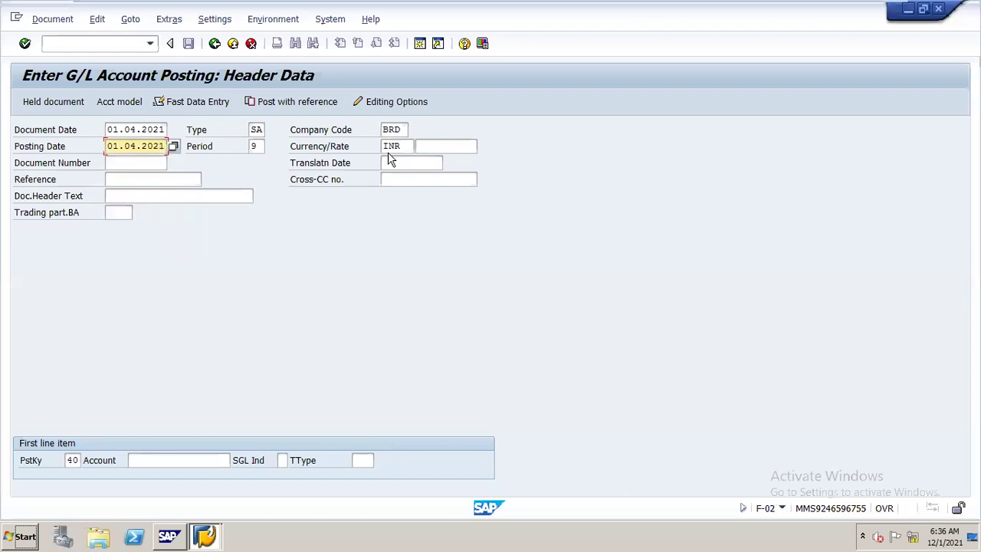
# Set the company code in the document header to N16.
pyautogui.doubleClick(404, 130)
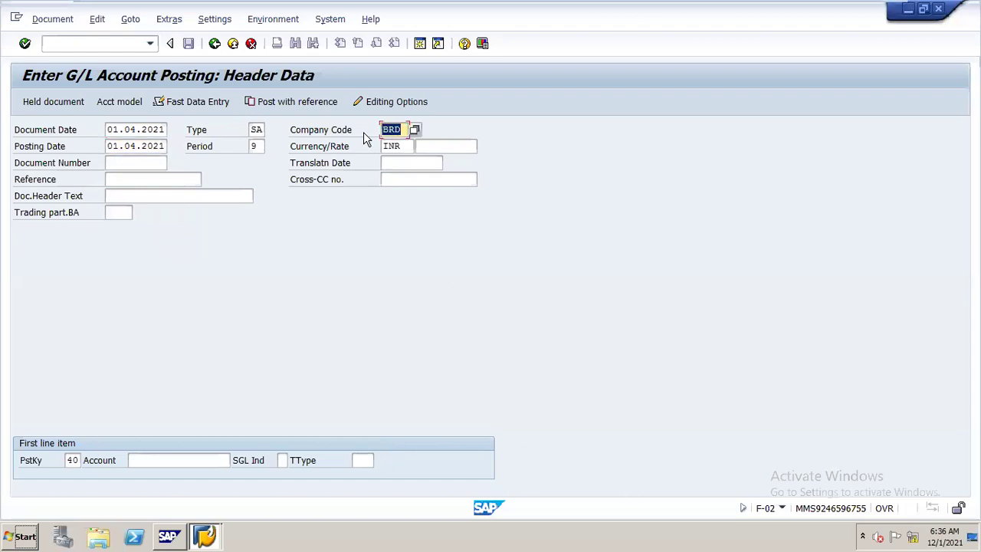
pyautogui.write('n16')
pyautogui.press('BackSpace')
pyautogui.press('BackSpace')
pyautogui.press('BackSpace')
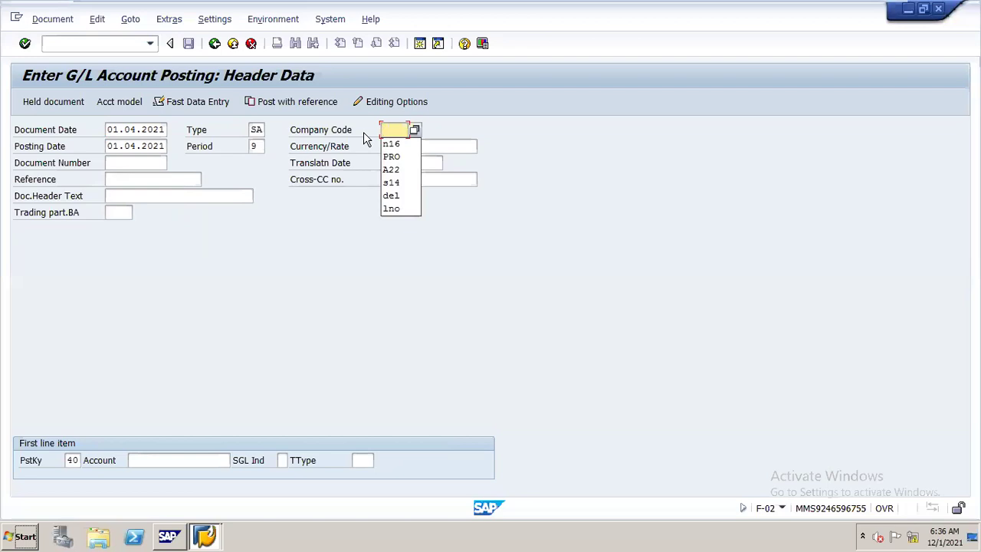
pyautogui.write('N16')
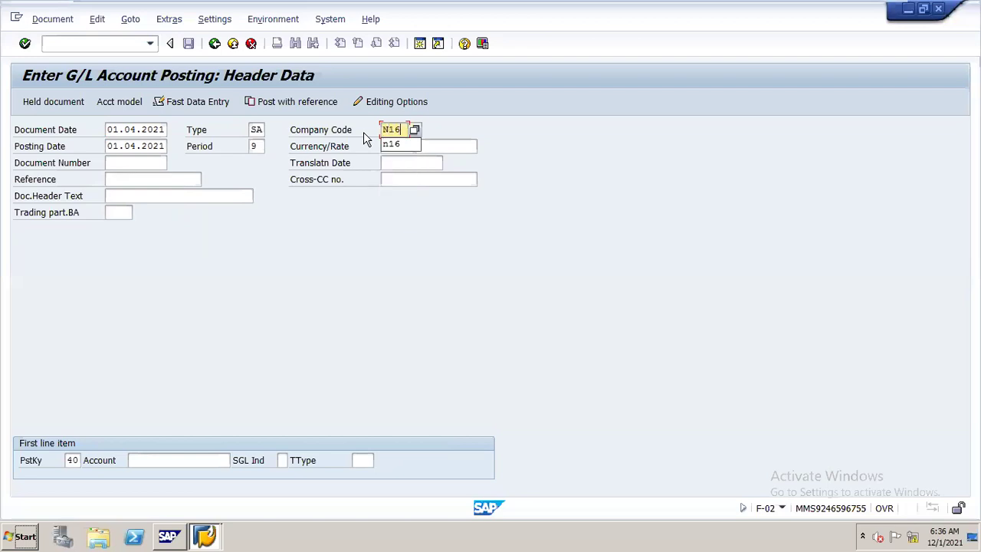
pyautogui.press('Return')
# Enter G/L account 200100 for the first line item and continue to its item details.
pyautogui.click(153, 460)
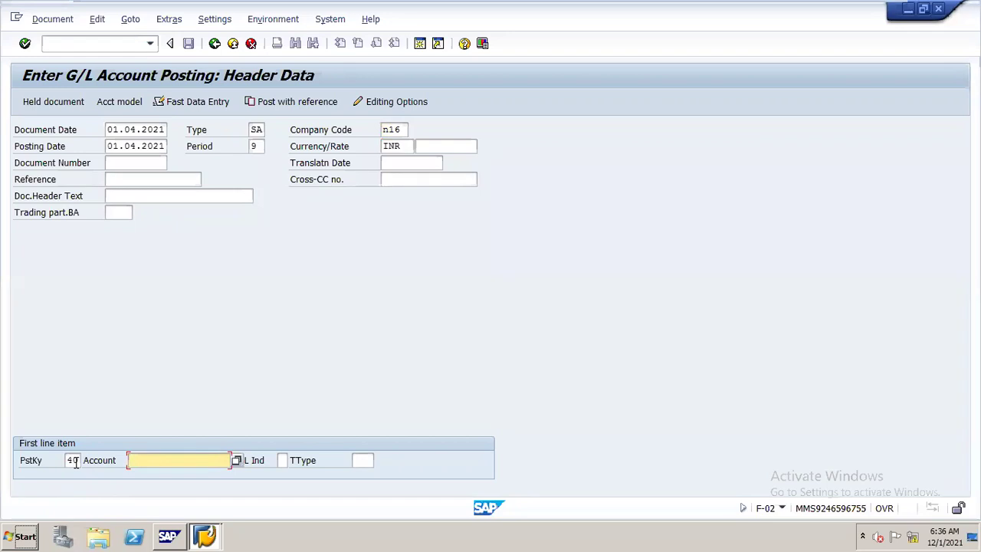
pyautogui.write('200100')
pyautogui.press('Return')
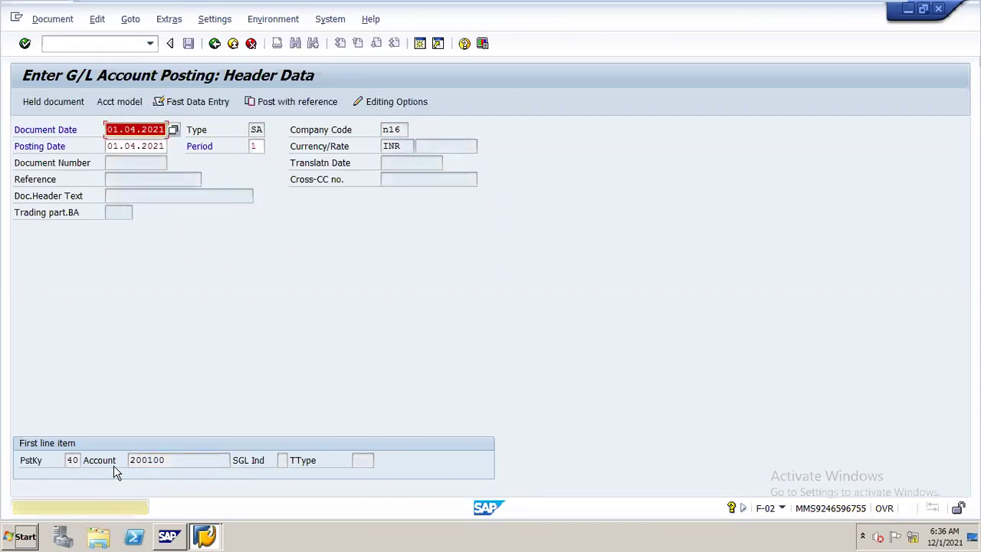
pyautogui.press('Return')
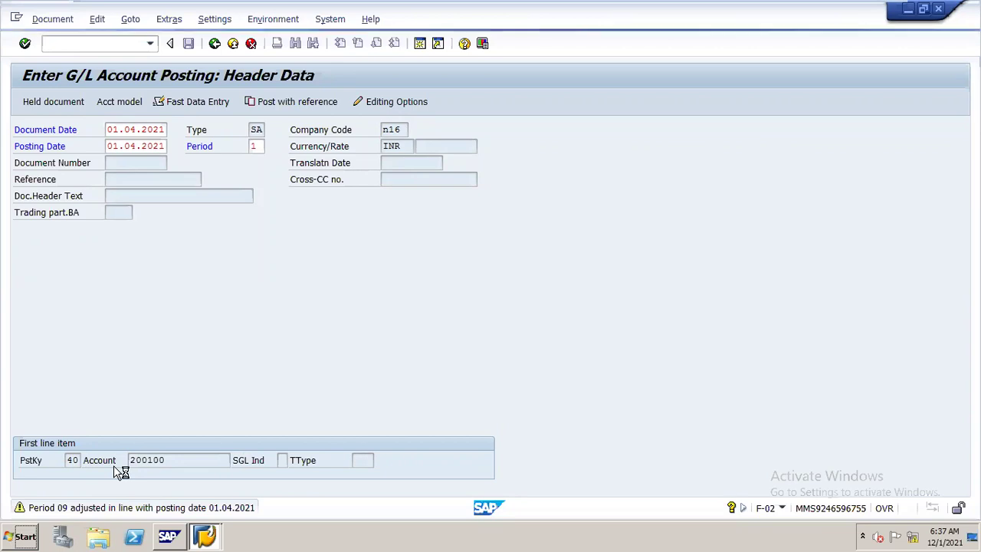
# Set the debit item's amount to 100000 INR.
pyautogui.write('100')
pyautogui.press('Escape')
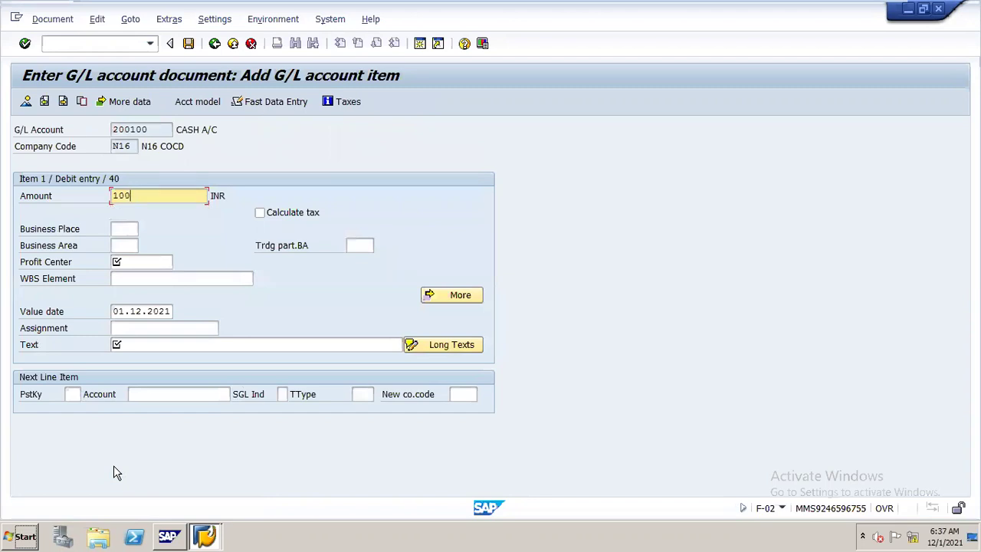
pyautogui.press('Tab')
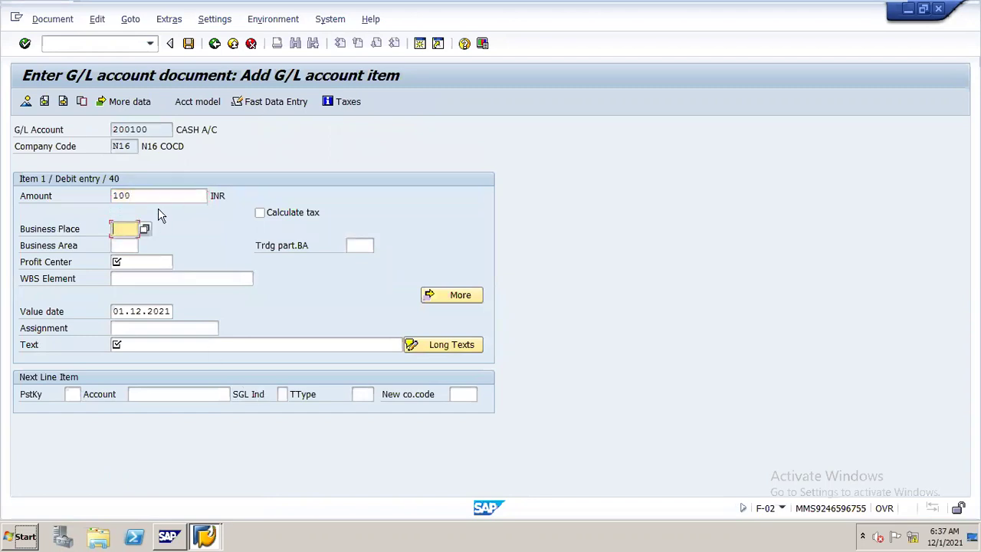
pyautogui.click(156, 196)
pyautogui.write('0')
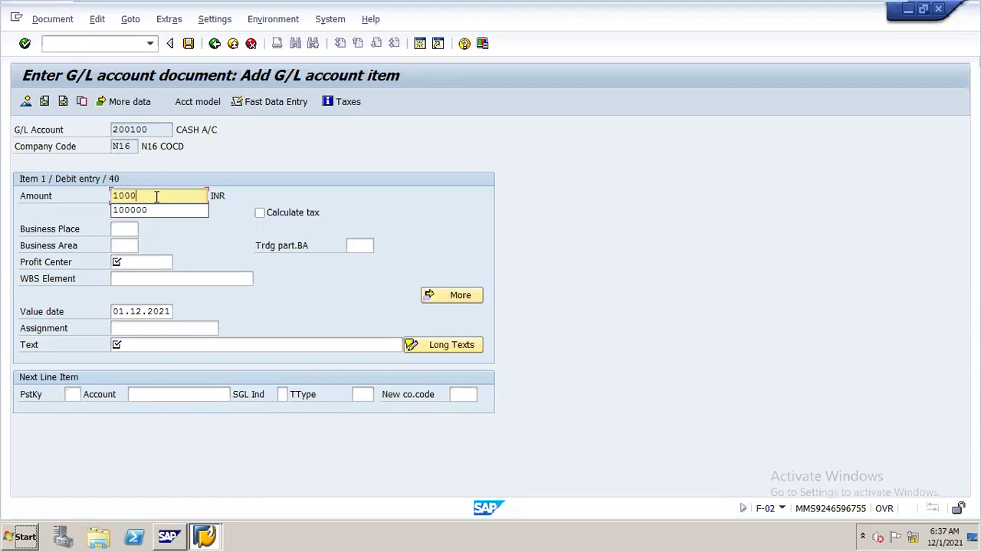
pyautogui.press('Down')
pyautogui.press('Return')
# Assign the profit center STEEL to the cash debit item.
pyautogui.press('Tab')
pyautogui.press('Tab')
pyautogui.press('Tab')
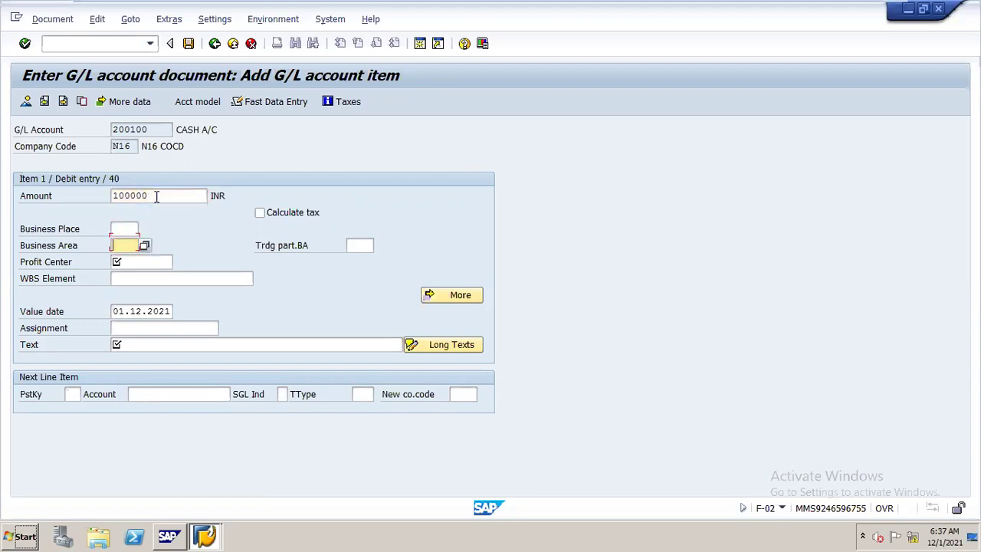
pyautogui.press('Down')
pyautogui.press('Return')
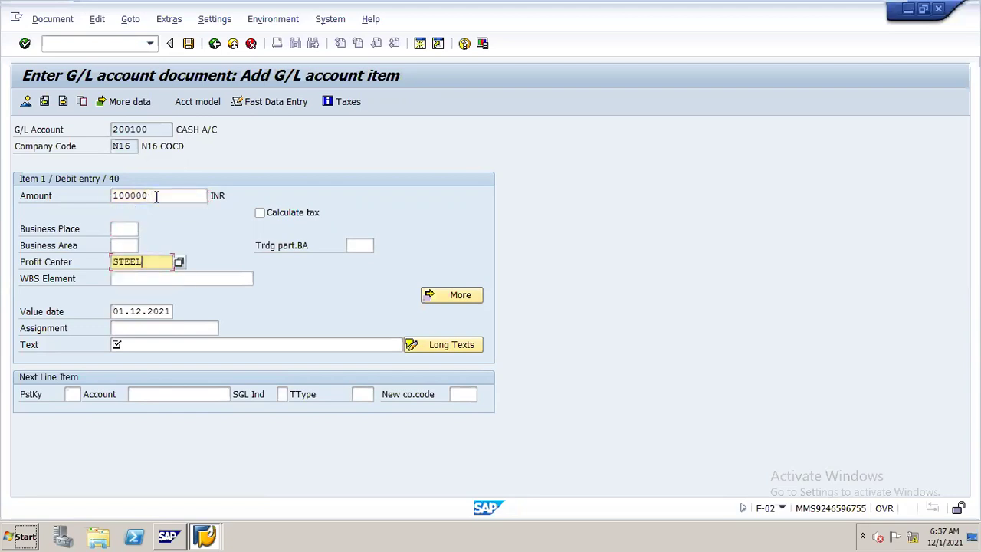
# Enter "LOAN TAKEN AGANIST LOAN" as the cash debit item's text.
pyautogui.press('Tab')
pyautogui.press('Tab')
pyautogui.press('Tab')
pyautogui.press('Tab')
pyautogui.write('LOAN TAKING')
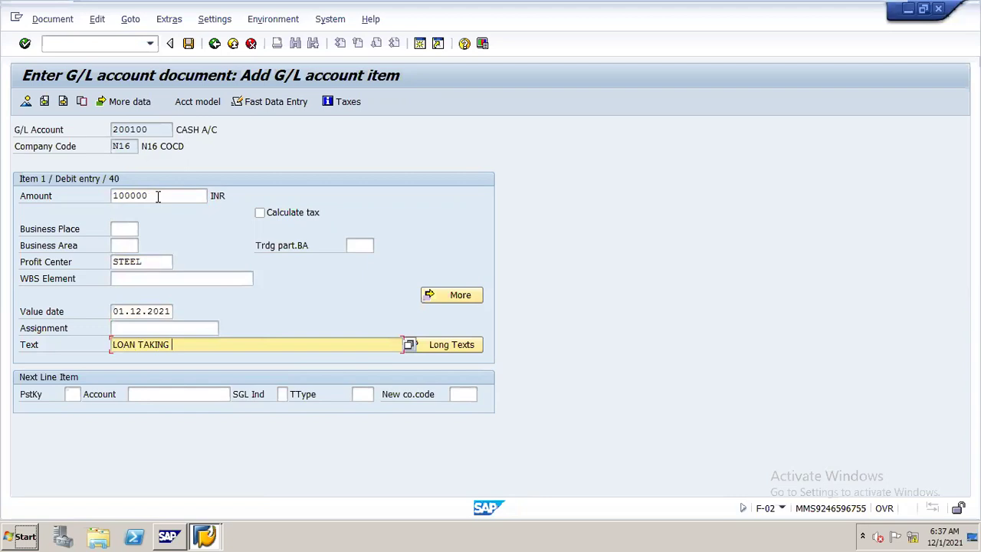
pyautogui.press('BackSpace')
pyautogui.press('BackSpace')
pyautogui.press('BackSpace')
pyautogui.press('BackSpace')
pyautogui.press('BackSpace')
pyautogui.press('BackSpace')
pyautogui.write('TAKEN AGANIST LOAN')
pyautogui.press('Tab')
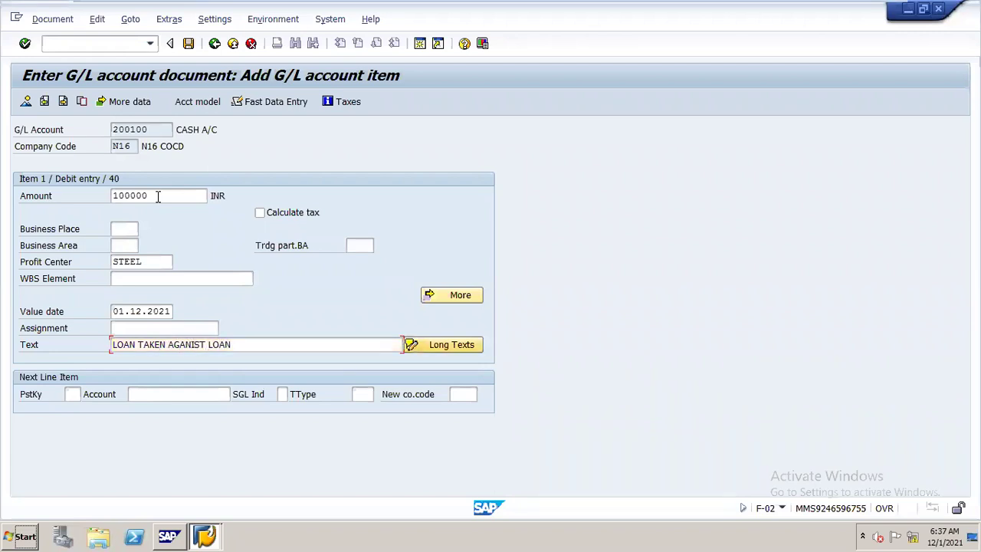
# Add a next line item with posting key 50 and G/L account 100300, and continue to its item details.
pyautogui.write('50')
pyautogui.press('Tab')
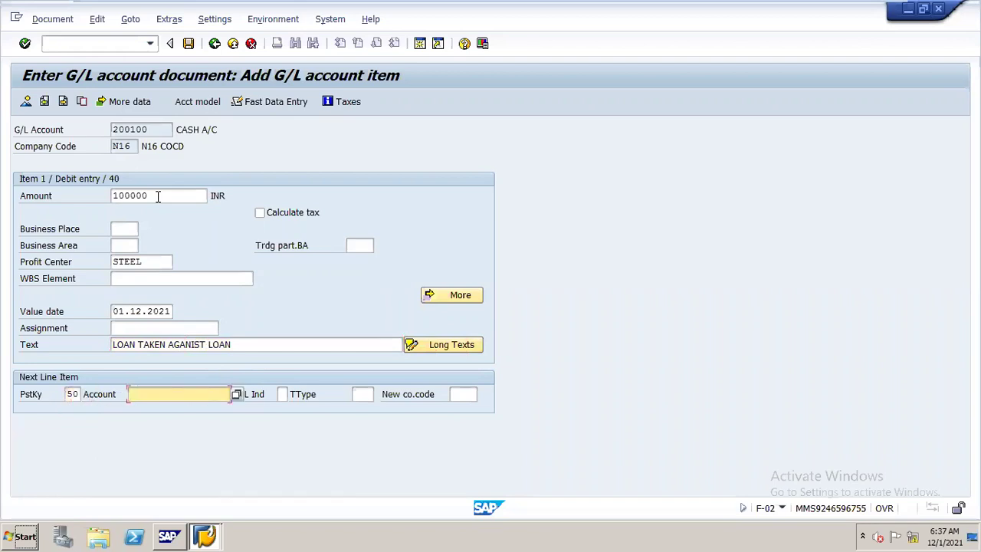
pyautogui.write('100300')
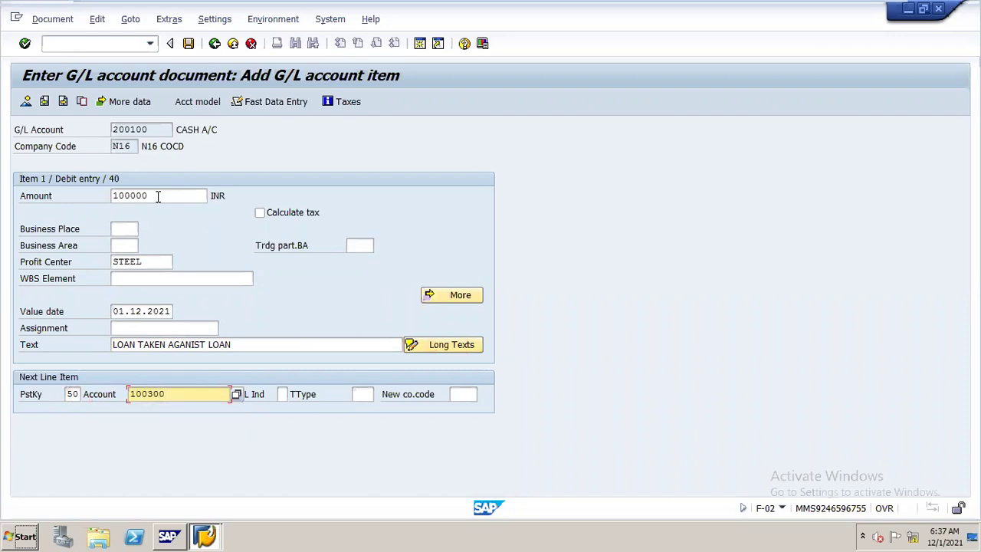
pyautogui.press('Return')
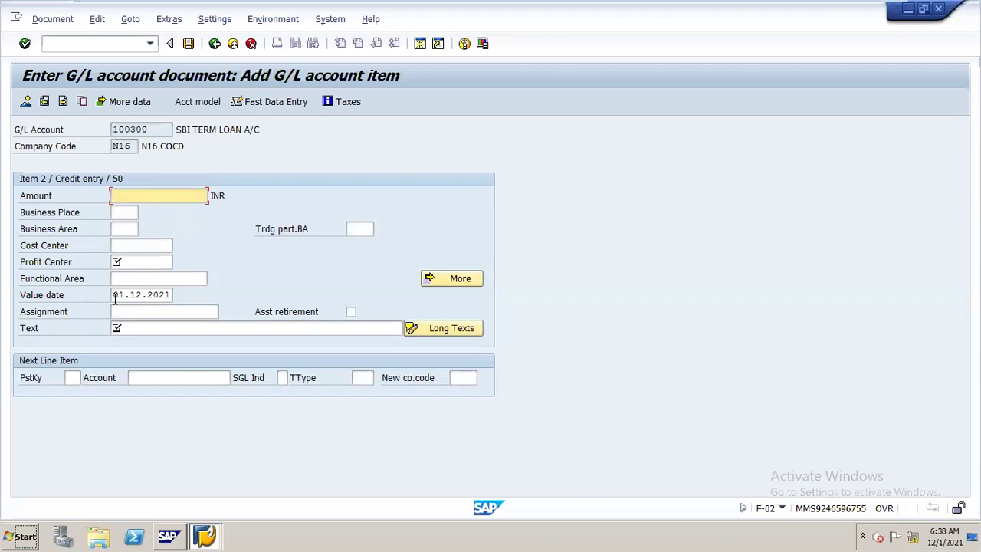
# Assign the profit center STEEL to the SBI term loan credit item.
pyautogui.moveTo(115, 298); pyautogui.dragTo(167, 295)
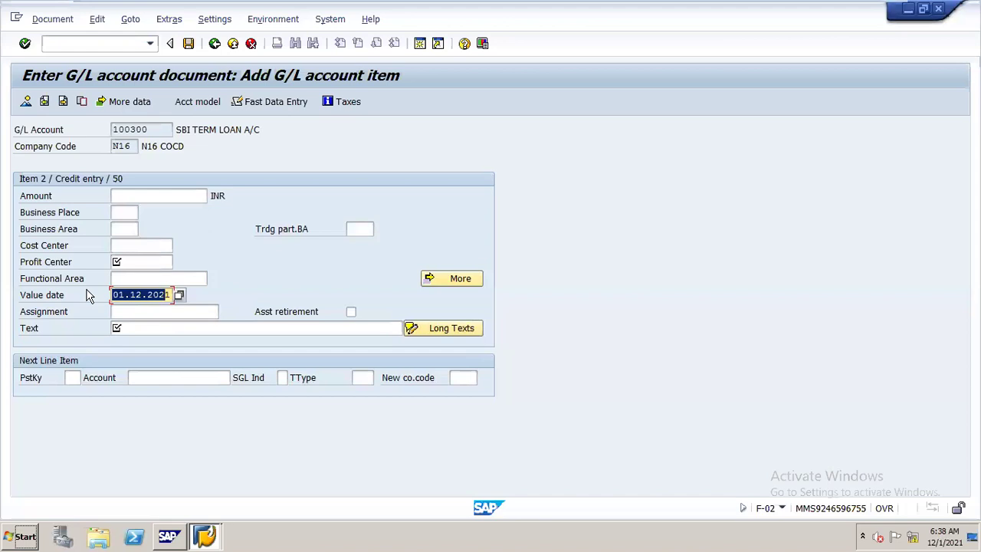
pyautogui.click(139, 263)
pyautogui.press('Down')
pyautogui.press('Return')
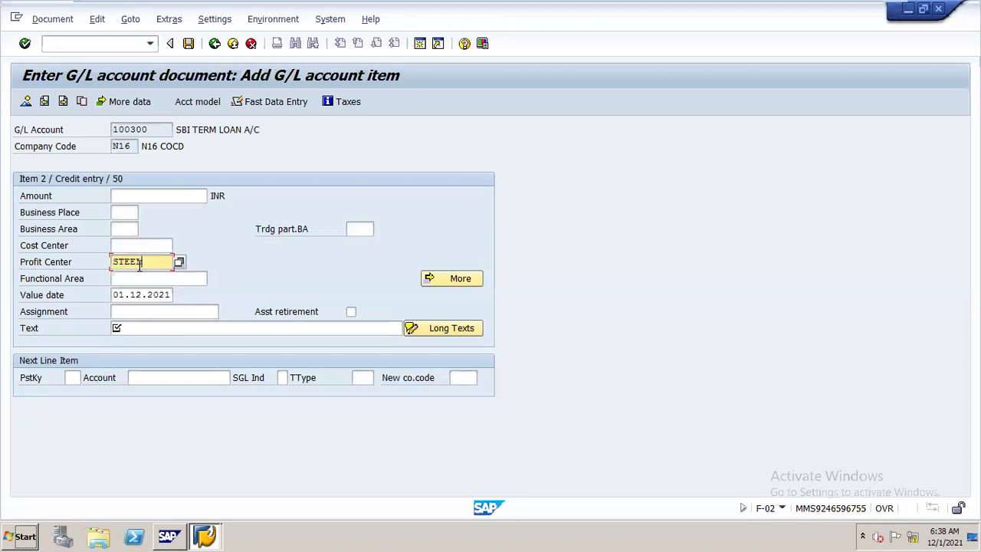
# Enter + as the credit item's text to repeat the previous text, and fill its amount using the balancing-amount shorthand.
pyautogui.press('Tab')
pyautogui.press('Tab')
pyautogui.press('Tab')
pyautogui.press('Tab')
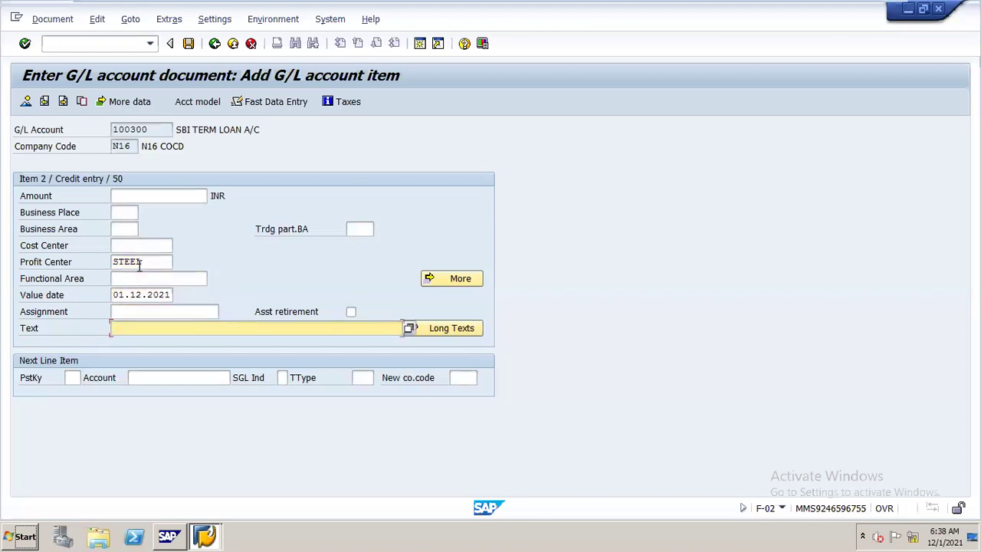
pyautogui.write('+')
pyautogui.click(144, 197)
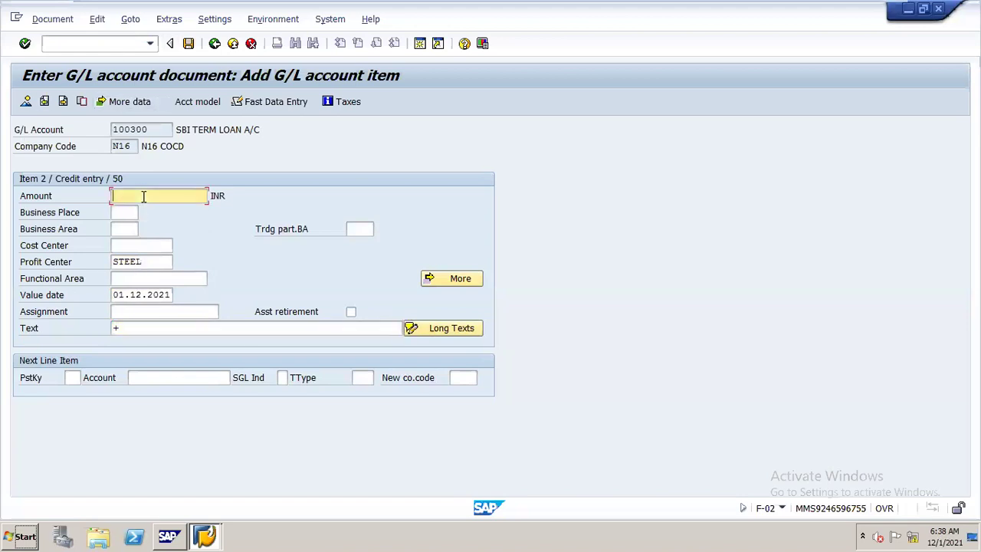
pyautogui.write('+')
# Simulate the document and open the CASH A/C line item from the overview.
pyautogui.click(75, 23)
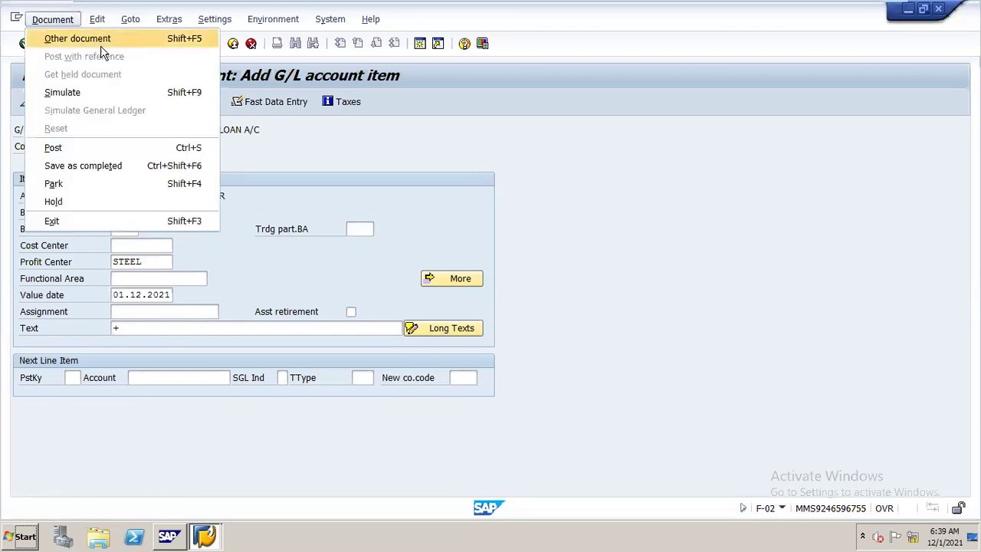
pyautogui.click(100, 91)
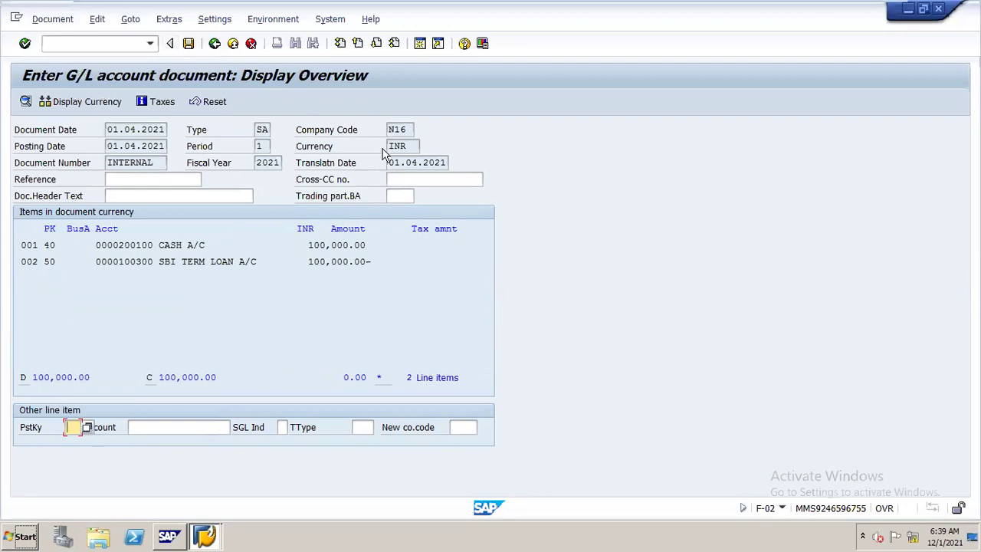
pyautogui.doubleClick(186, 246)
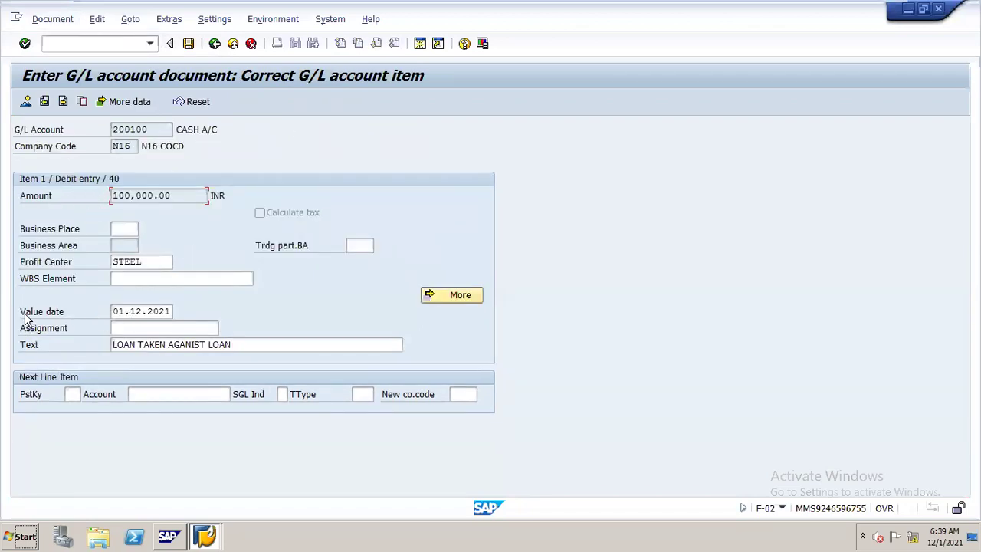
# Review the SBI TERM LOAN A/C line item from the document overview and post the document.
pyautogui.click(214, 44)
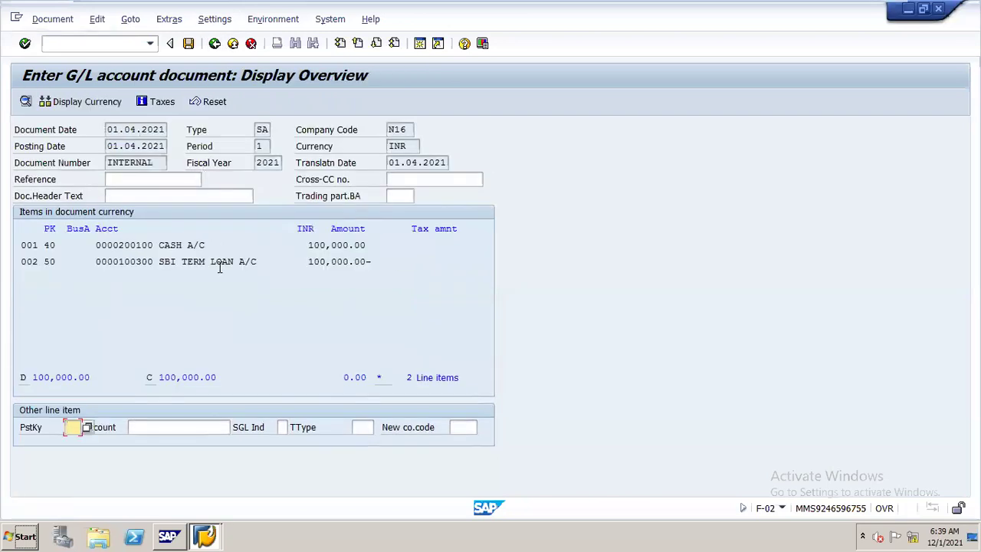
pyautogui.doubleClick(233, 261)
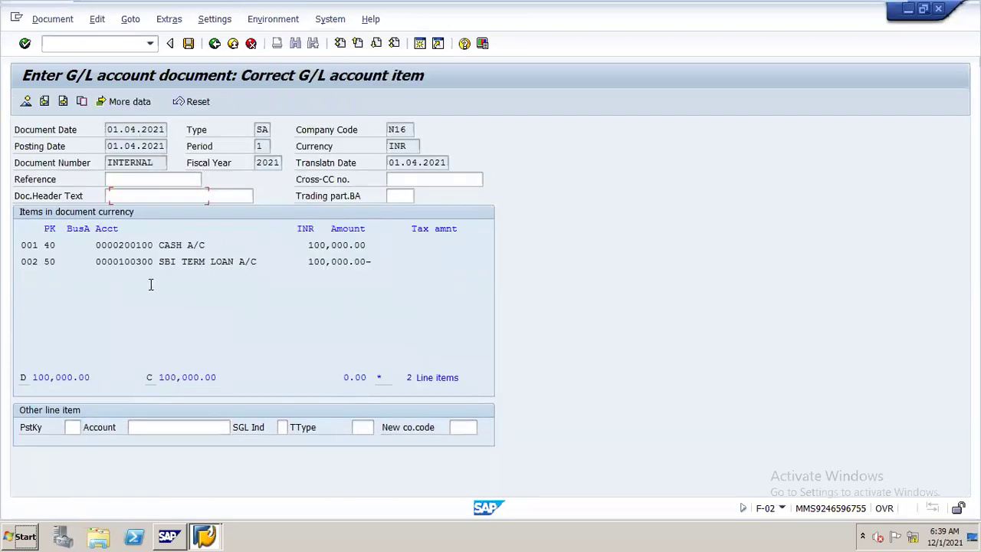
pyautogui.click(190, 44)
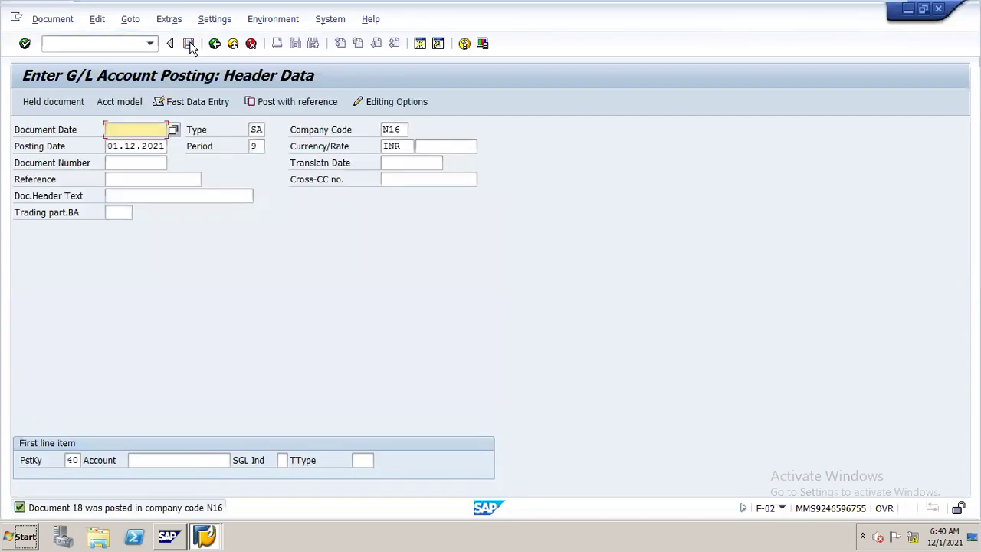
pyautogui.click(135, 43)
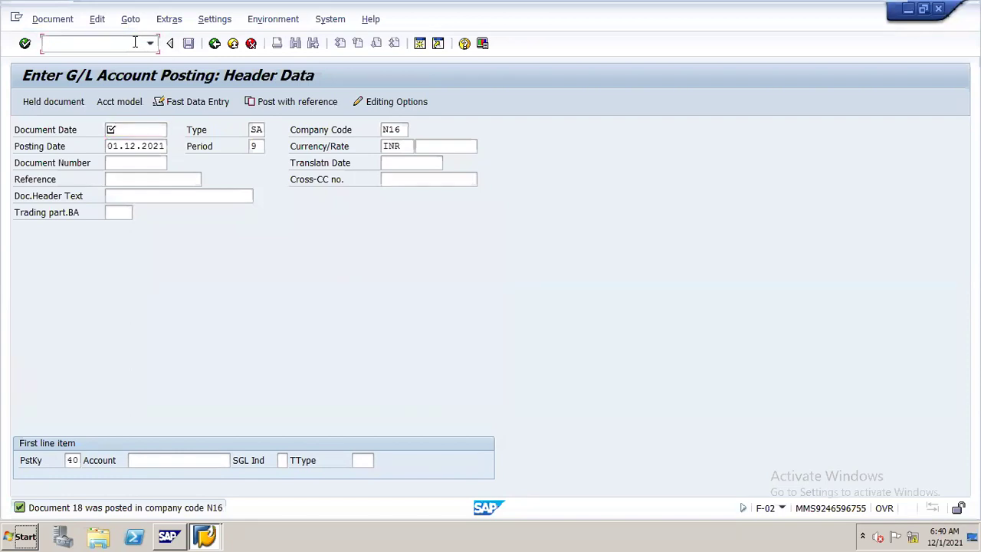
pyautogui.moveTo(801, 9)
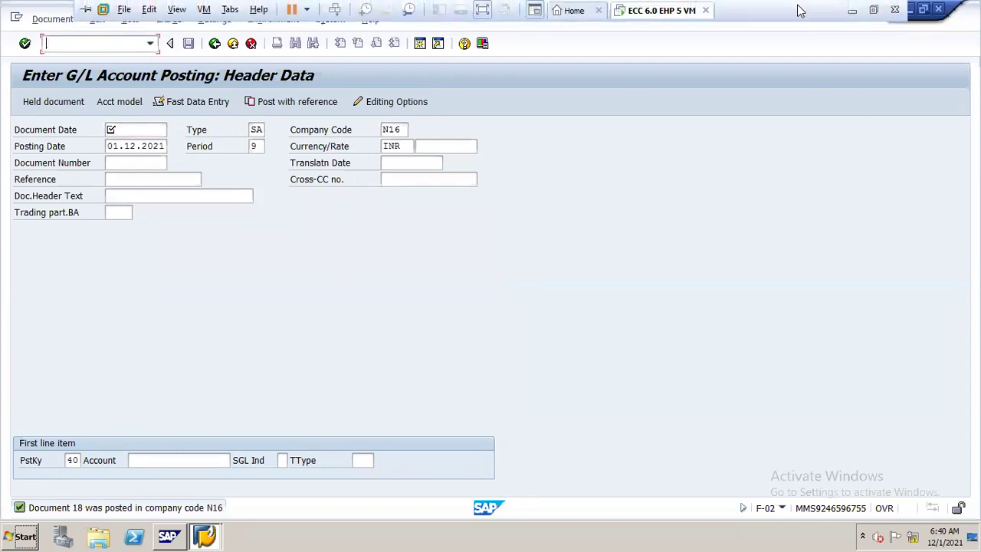
pyautogui.click(851, 13)
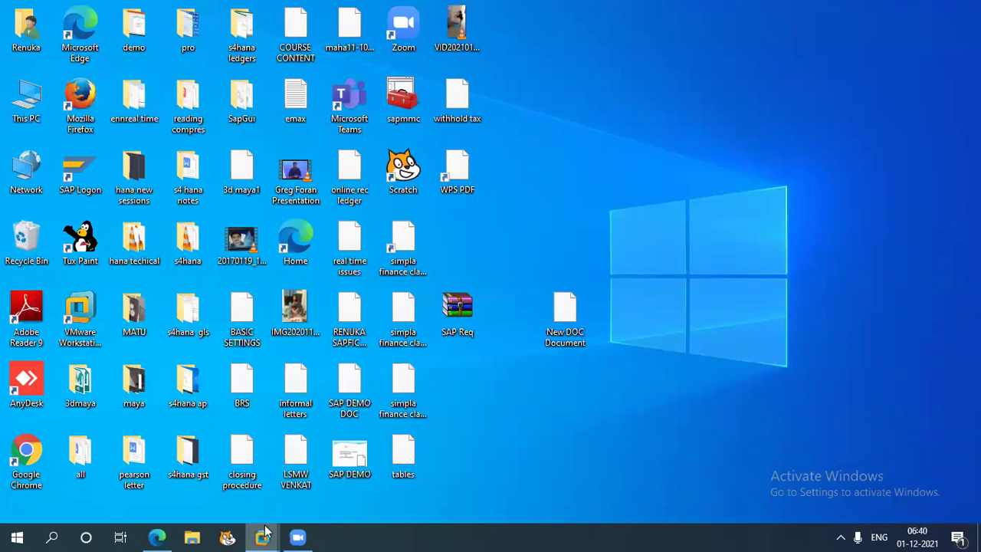
pyautogui.moveTo(263, 537)
pyautogui.click(329, 442)
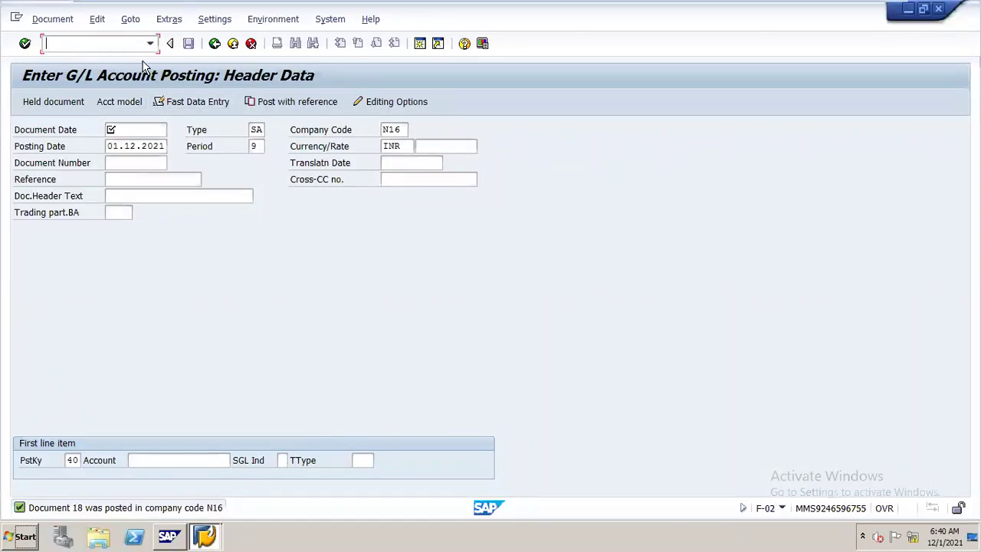
# Open the Change Document transaction FB02 and list the SA-type documents for company code N16.
pyautogui.write('/NFB03')
pyautogui.press('Return')
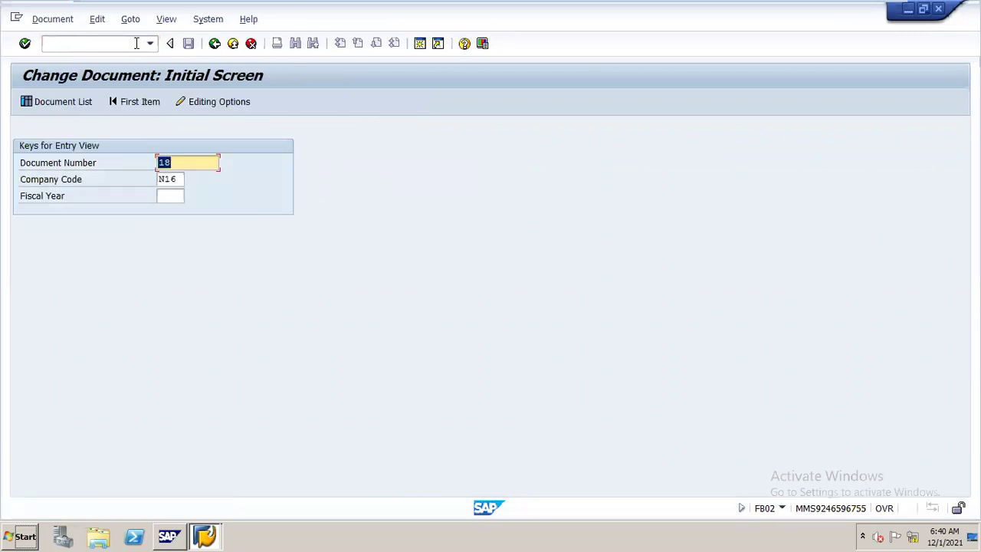
pyautogui.click(81, 102)
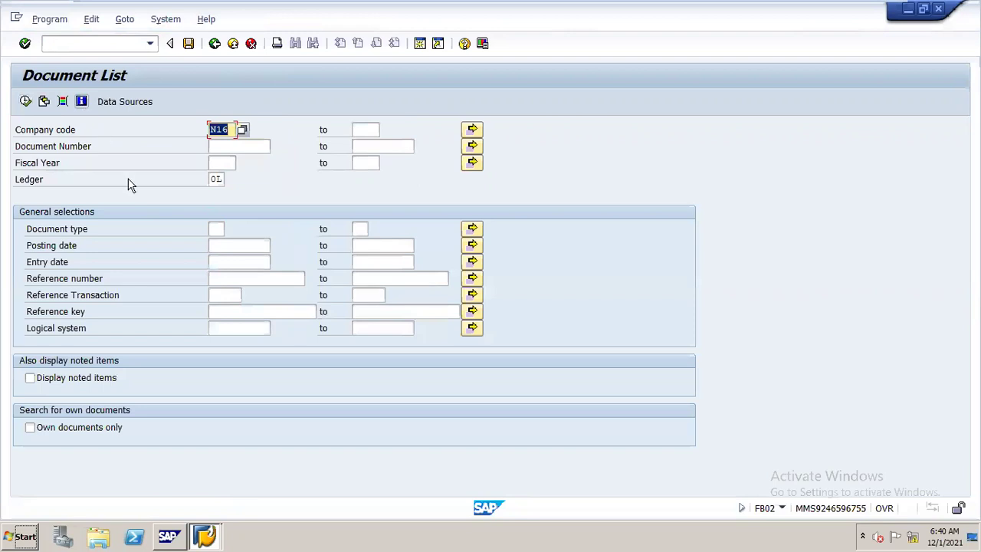
pyautogui.click(211, 228)
pyautogui.write('SA')
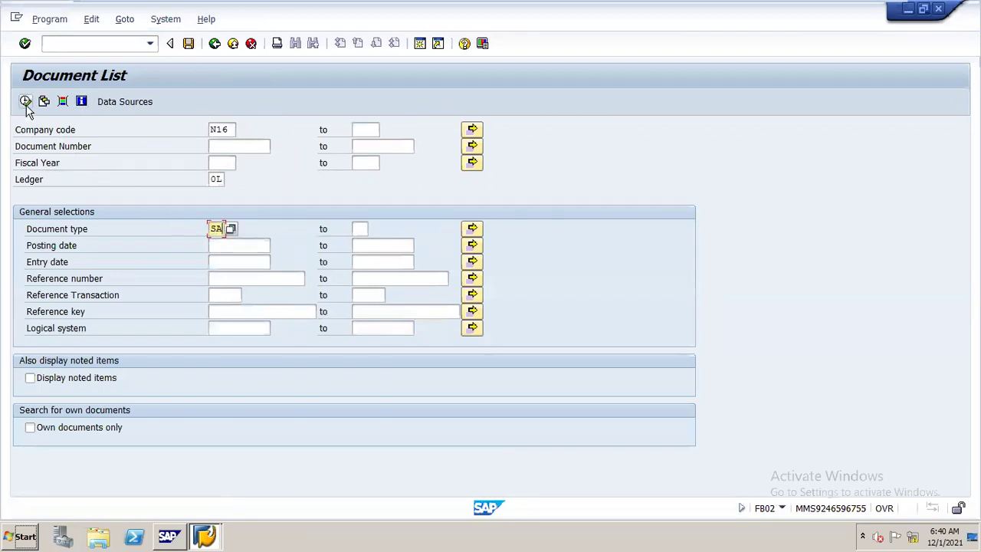
pyautogui.click(26, 105)
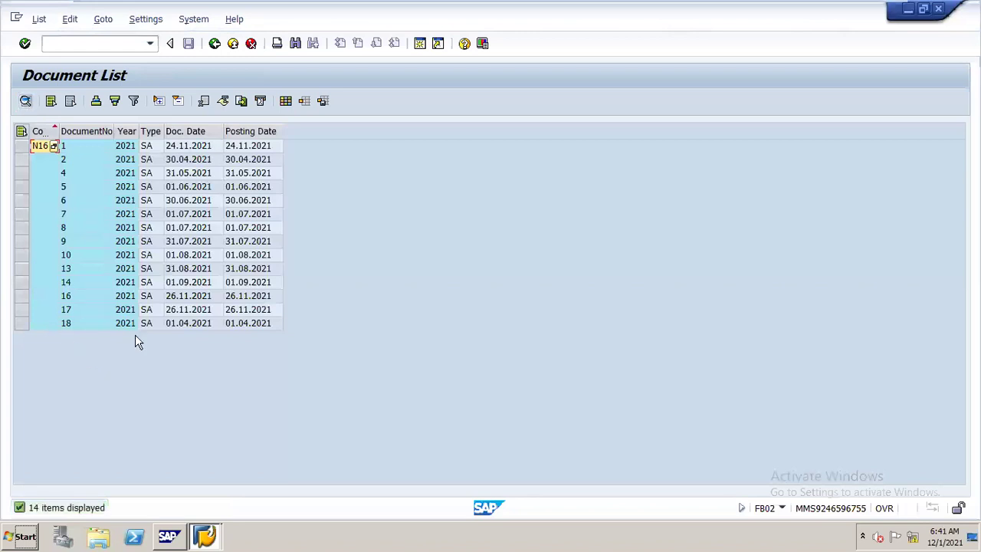
# In document 18, set the SBI TERM LOAN A/C item's value date to 01.04.2021 and save the change.
pyautogui.doubleClick(248, 327)
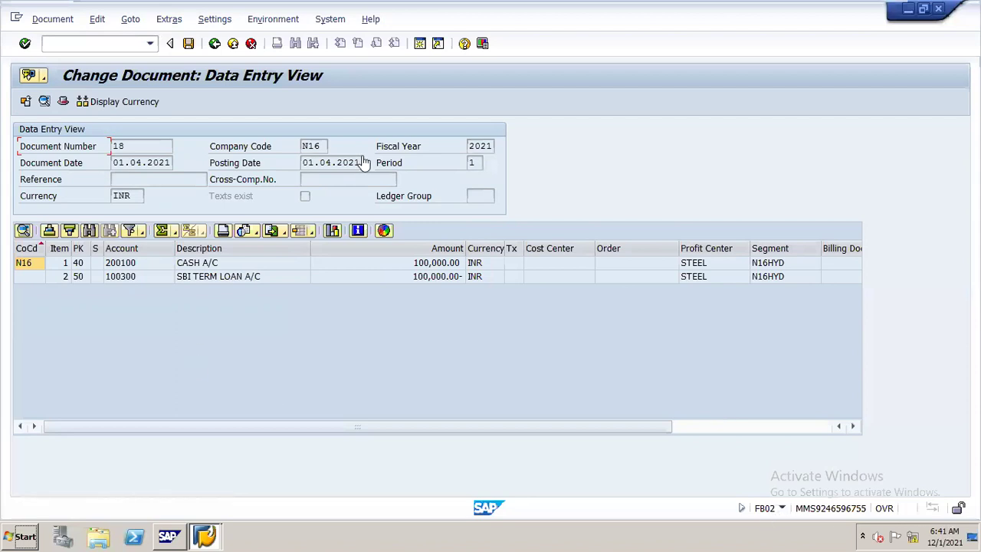
pyautogui.click(204, 278)
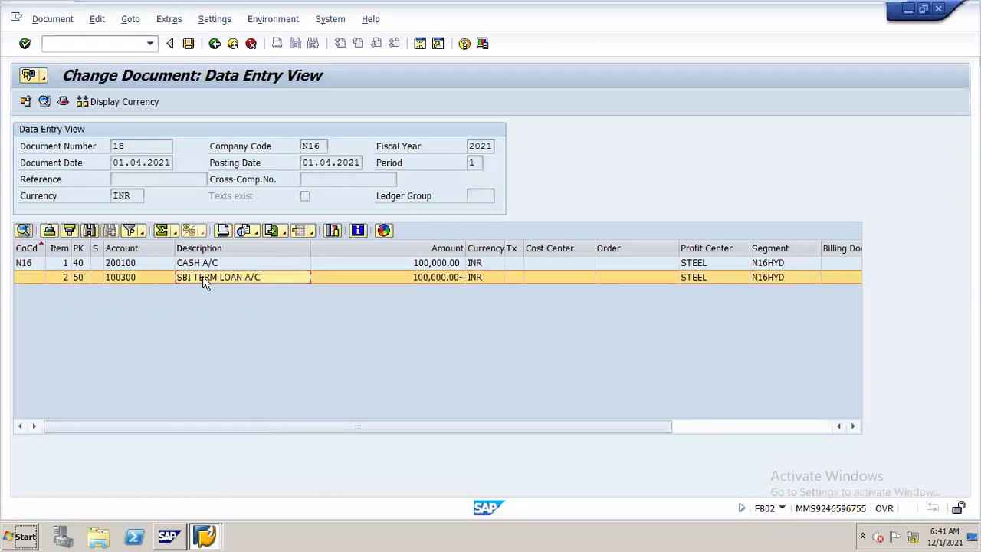
pyautogui.doubleClick(204, 280)
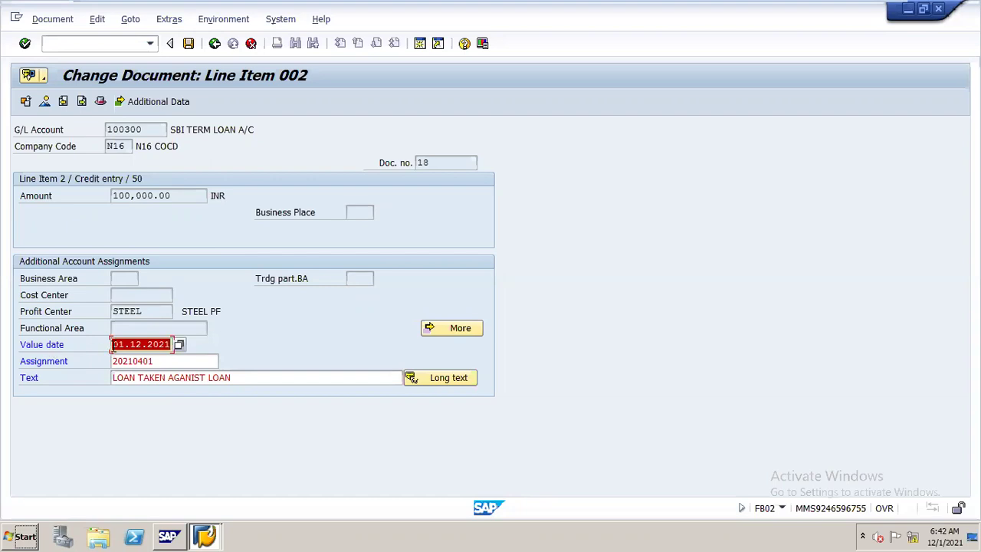
pyautogui.write('01.04.2021')
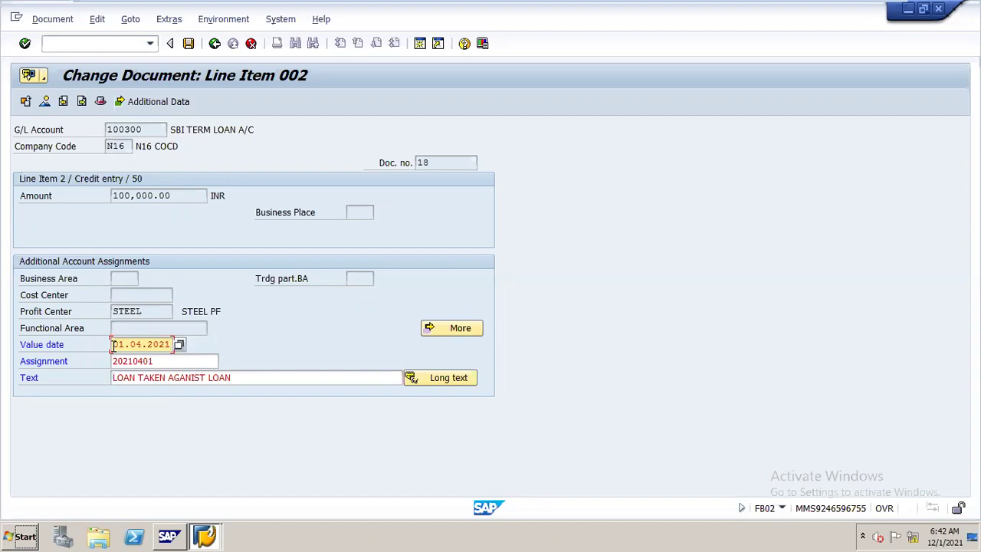
pyautogui.press('Return')
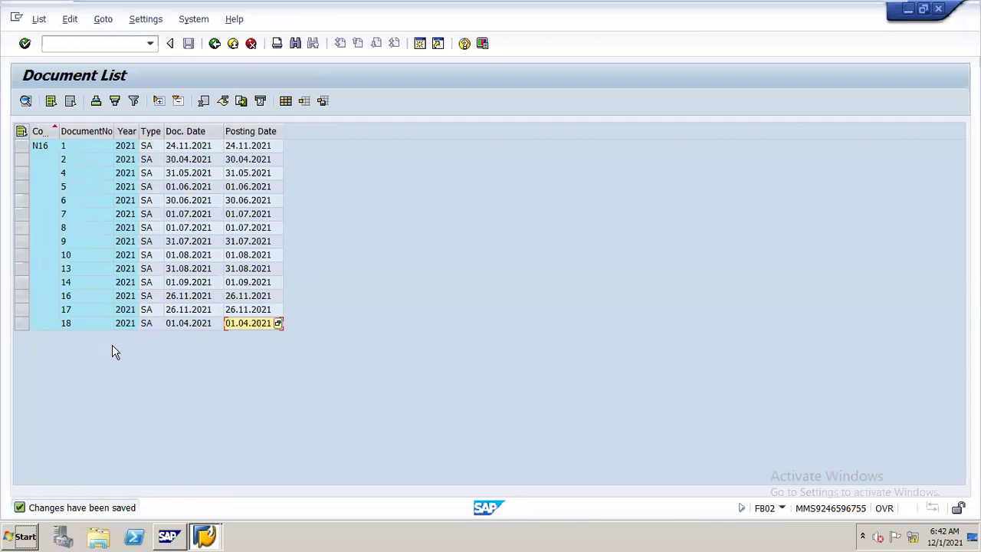
# Leave the document list and start a new G/L account posting with transaction F-02.
pyautogui.click(120, 43)
pyautogui.write('/')
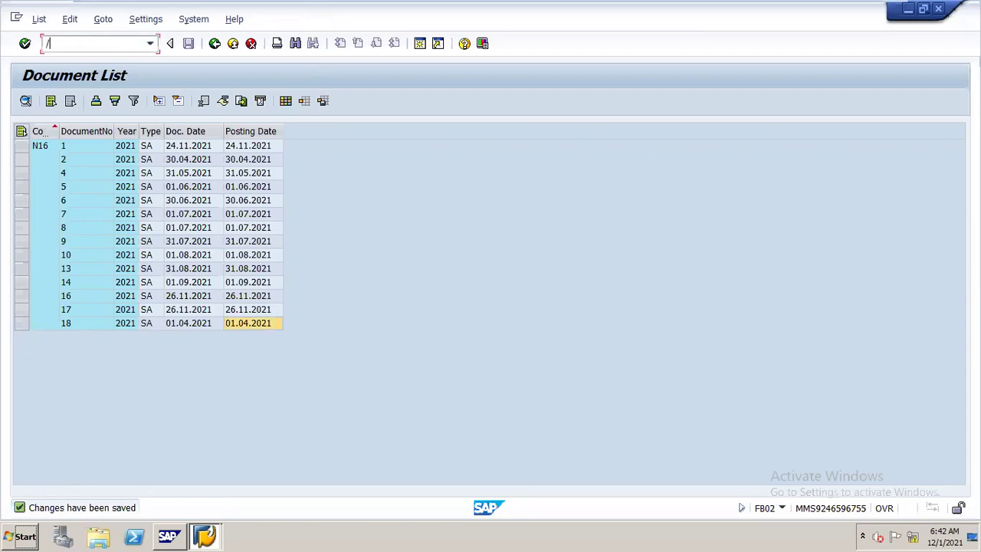
pyautogui.write('NF-02')
pyautogui.press('Return')
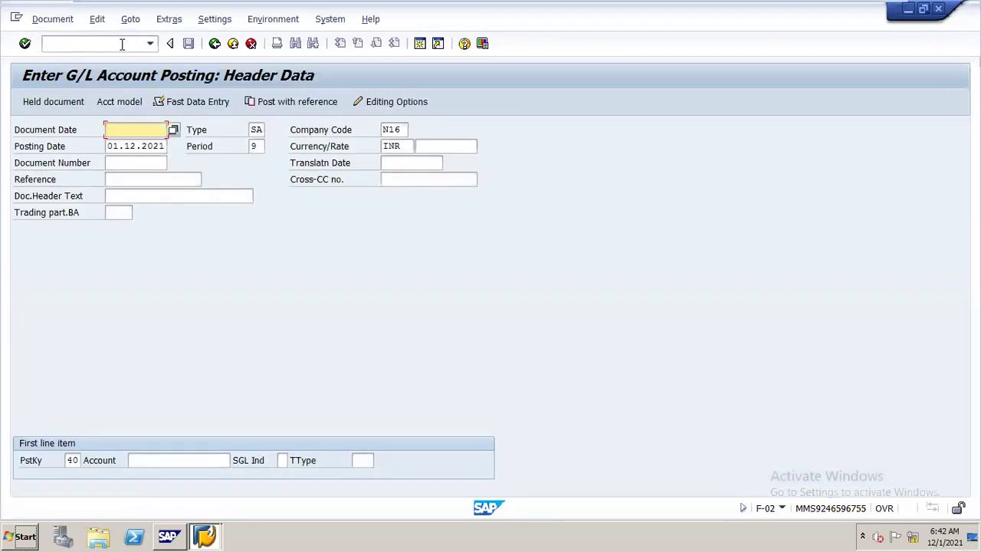
# Set both the document date and the posting date of the new G/L document to 01.06.2021.
pyautogui.write('01.06.2021')
pyautogui.press('Tab')
pyautogui.press('BackSpace')
pyautogui.press('BackSpace')
pyautogui.press('BackSpace')
pyautogui.press('BackSpace')
pyautogui.press('BackSpace')
pyautogui.press('BackSpace')
pyautogui.press('BackSpace')
pyautogui.press('BackSpace')
pyautogui.press('BackSpace')
pyautogui.press('BackSpace')
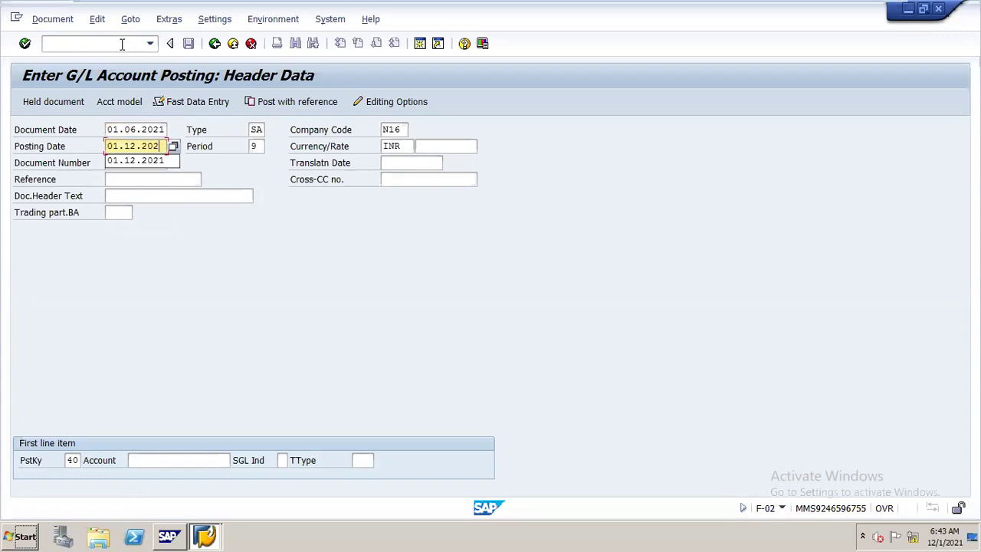
pyautogui.write('01.06.2021')
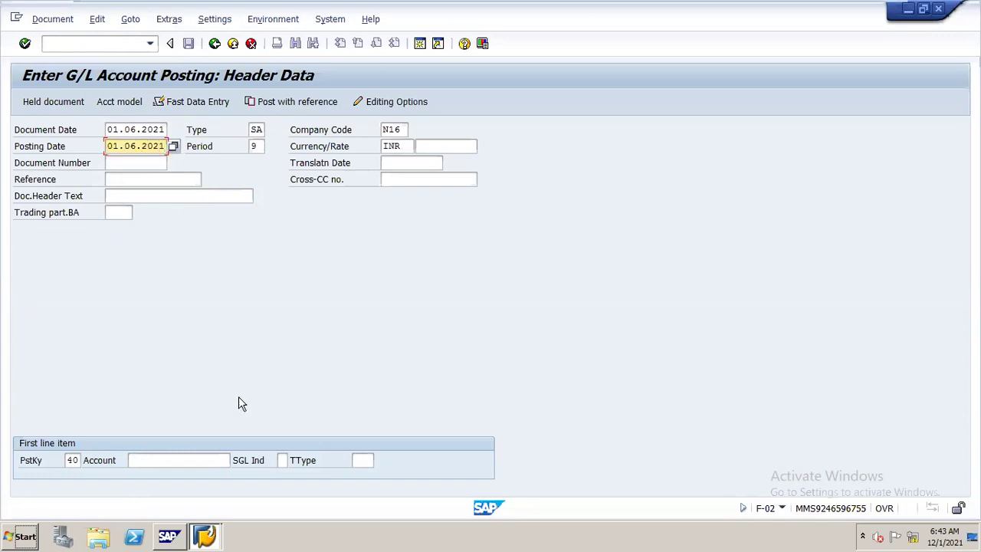
# Enter G/L account 100300 for the first debit line item and continue to its item details.
pyautogui.click(213, 456)
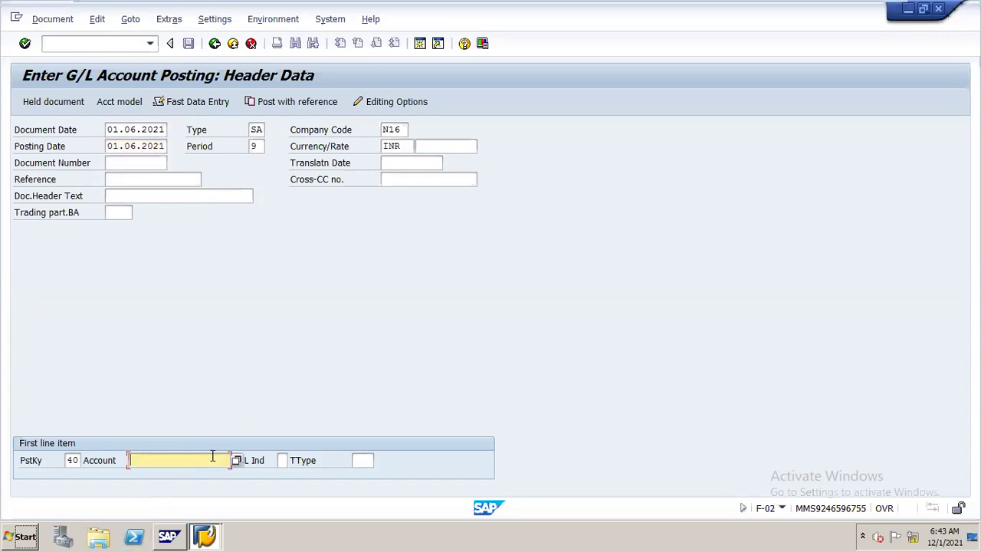
pyautogui.write('100300')
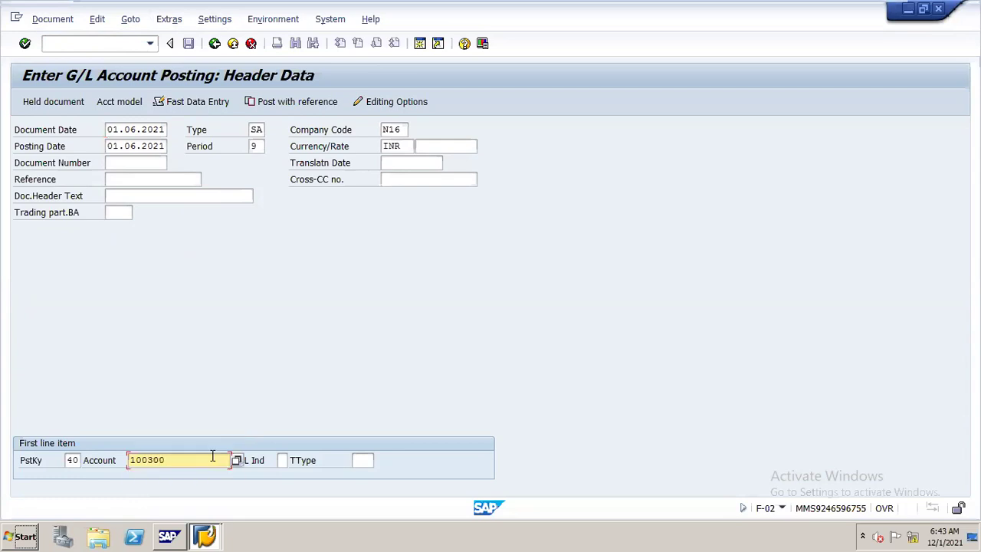
pyautogui.press('Return')
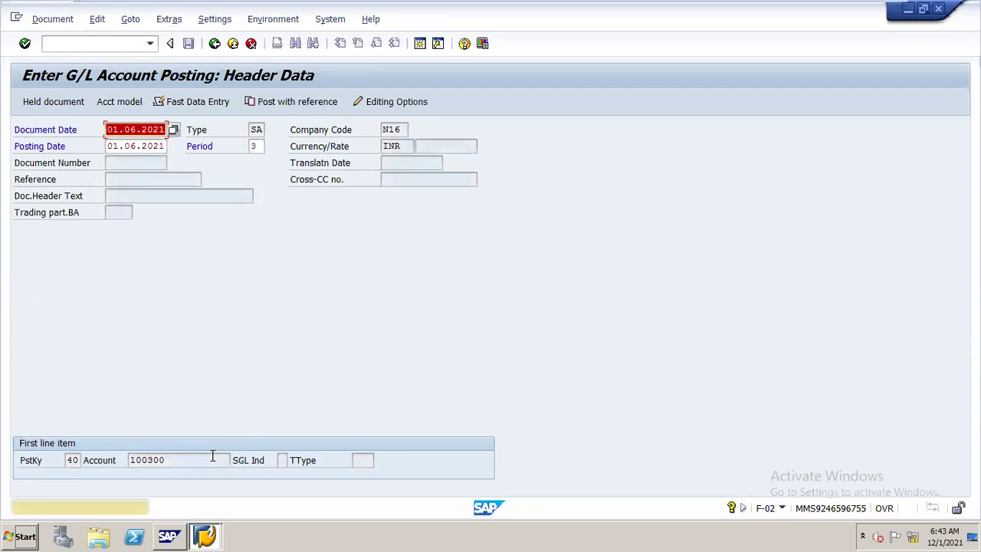
pyautogui.press('Return')
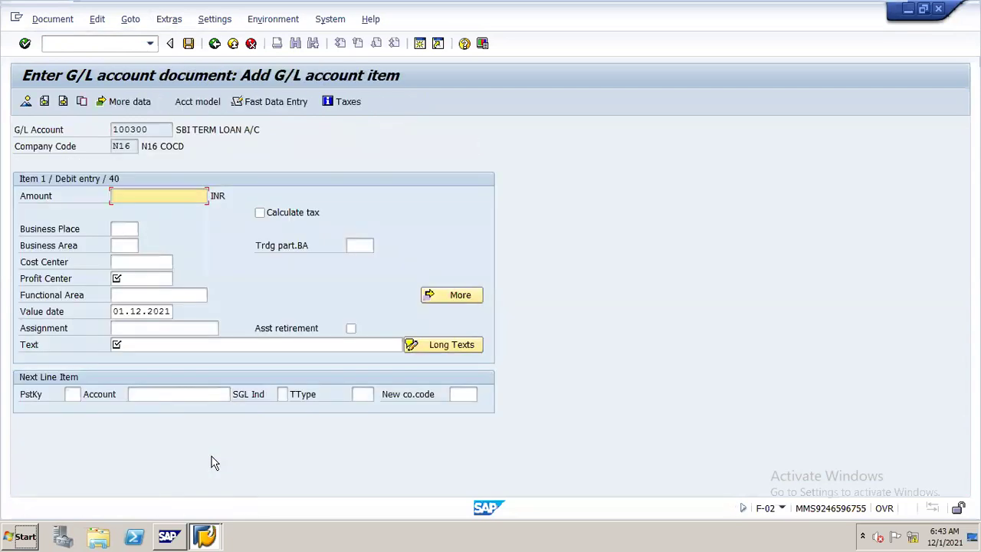
# Enter an amount of 10000 and the profit center STEEL for the SBI term loan debit item.
pyautogui.write('100000')
pyautogui.press('BackSpace')
pyautogui.click(151, 278)
pyautogui.press('Down')
pyautogui.press('Return')
pyautogui.press('Tab')
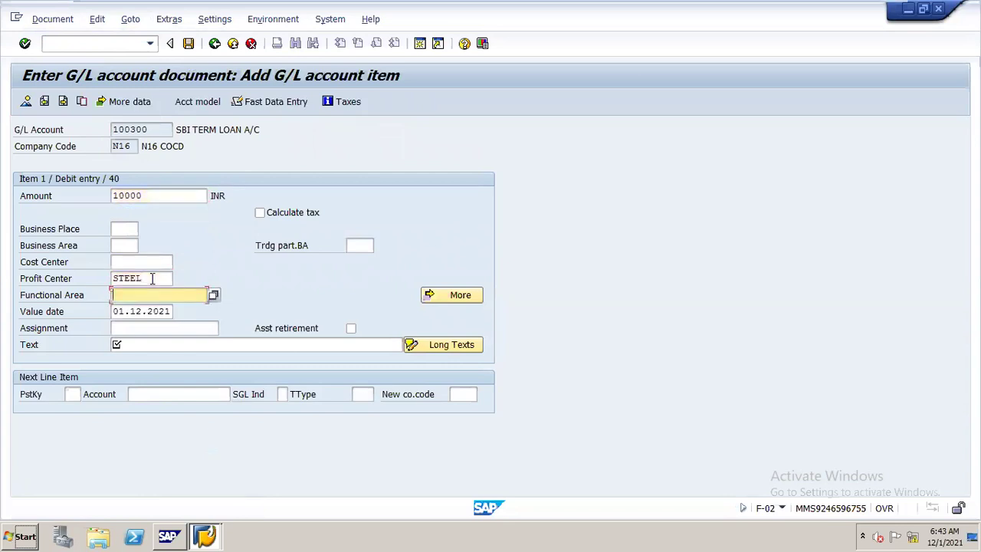
pyautogui.press('Tab')
pyautogui.press('Tab')
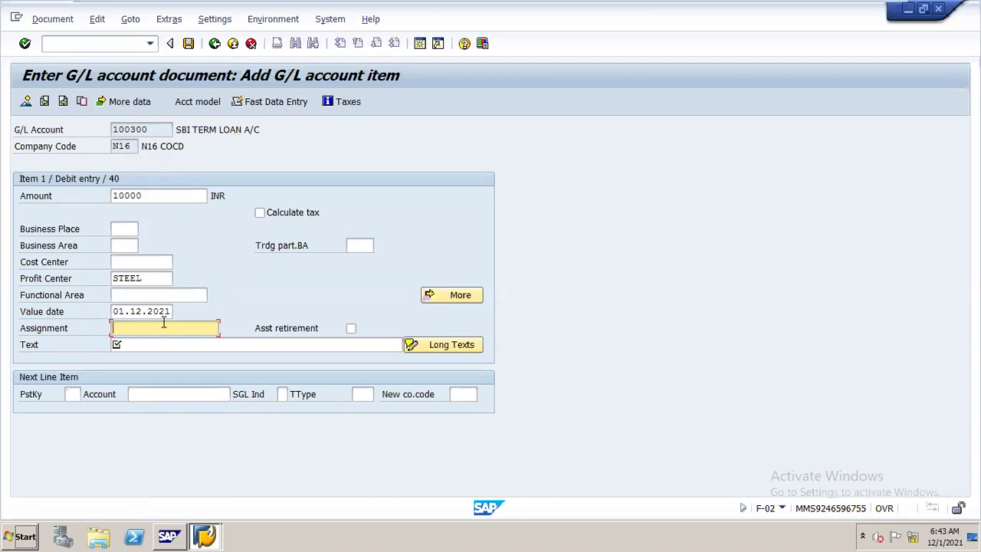
# Set the debit item's value date to 01.06.2021 and its text to LOAN PAYMENT.
pyautogui.moveTo(113, 312); pyautogui.dragTo(173, 311)
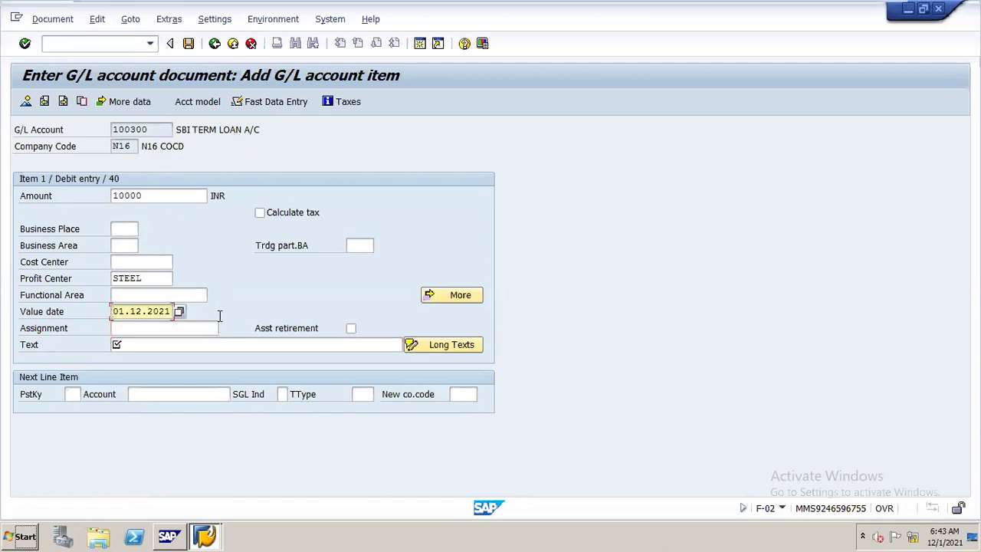
pyautogui.write('01.06.2021')
pyautogui.click(251, 344)
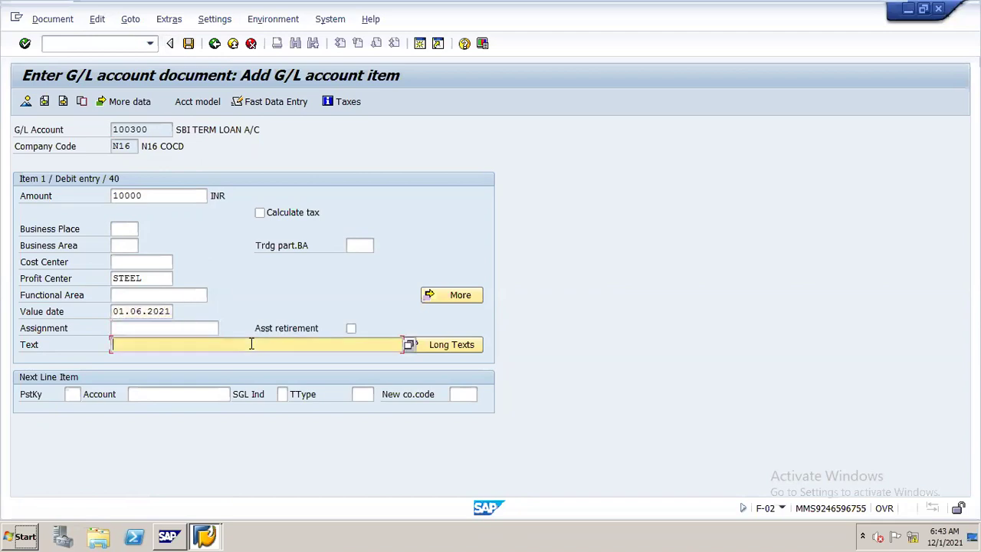
pyautogui.write('LOAN ')
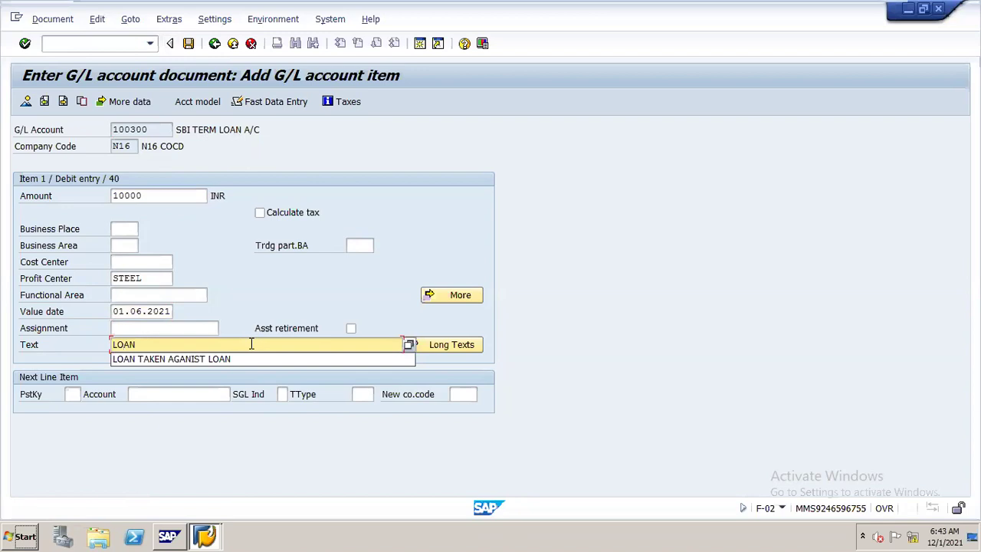
pyautogui.write('PAYMENT')
pyautogui.press('Return')
# Add a next line item with posting key 50 and cash account 200100, and continue to its details.
pyautogui.write('50')
pyautogui.press('Tab')
pyautogui.write('200')
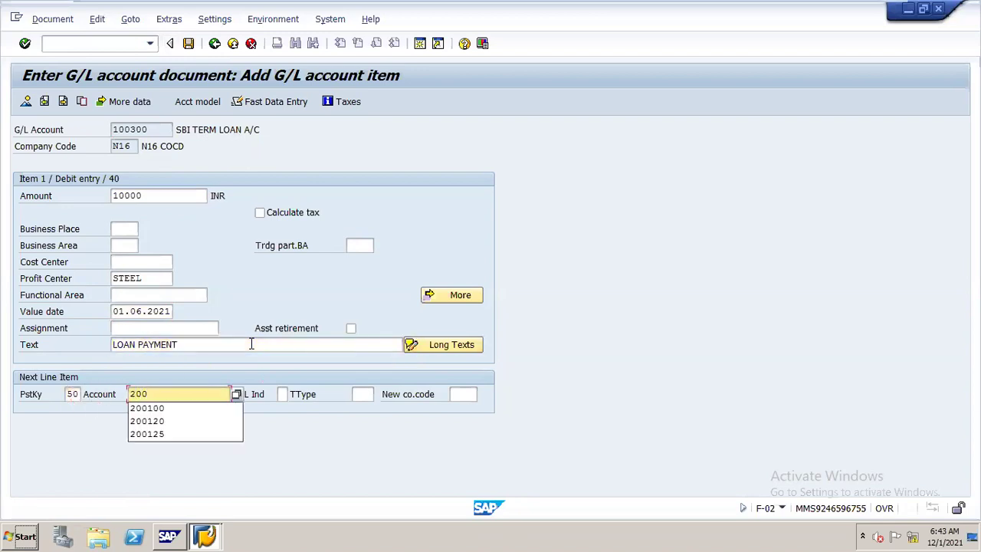
pyautogui.write('10')
pyautogui.press('Return')
# Enter * as the cash credit item's amount to take the balance, and assign the profit center STEEL.
pyautogui.write('*')
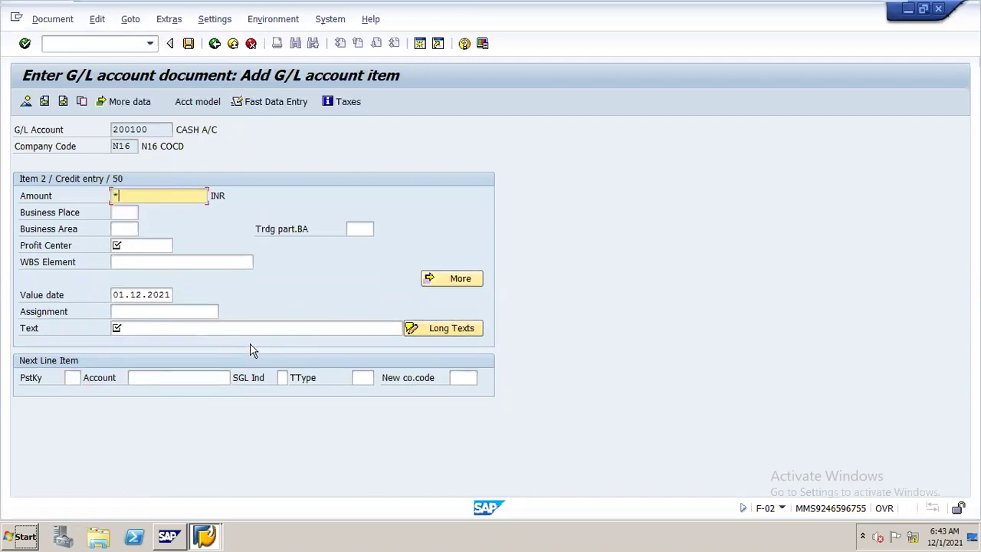
pyautogui.press('Tab')
pyautogui.press('Tab')
pyautogui.press('Tab')
pyautogui.press('Down')
pyautogui.press('Return')
# Enter + as the cash credit item's text to repeat the previous text, and post the document.
pyautogui.press('Tab')
pyautogui.press('Tab')
pyautogui.press('Tab')
pyautogui.press('Tab')
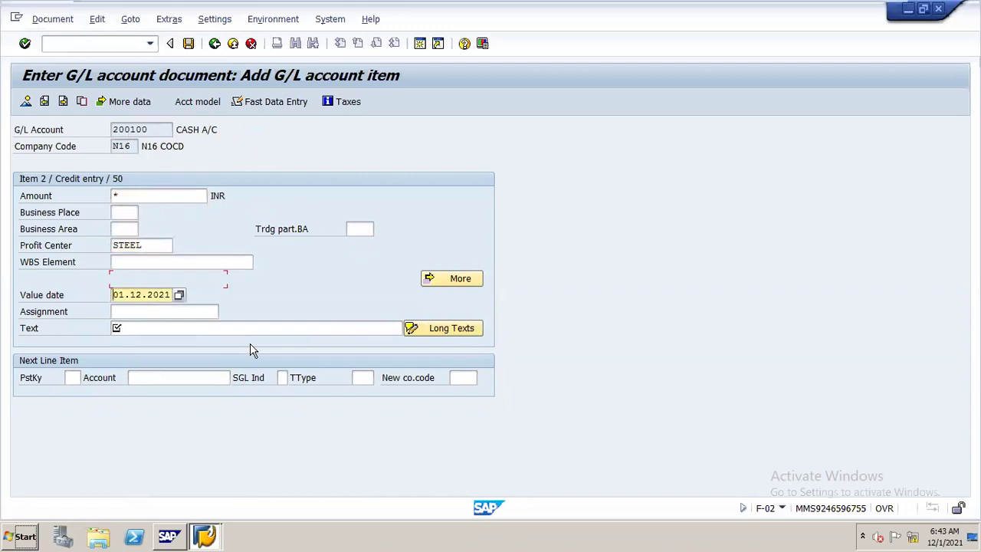
pyautogui.write('+')
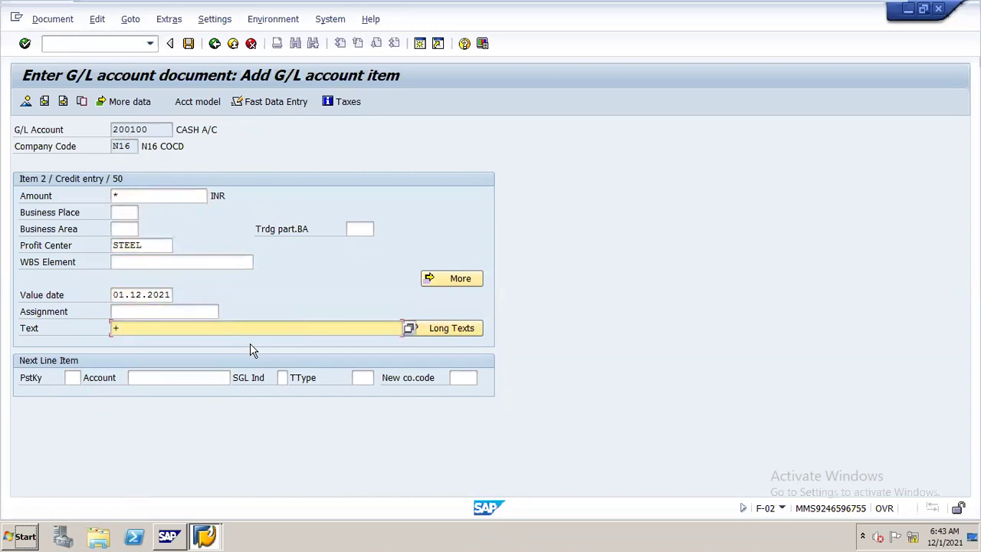
pyautogui.click(118, 296)
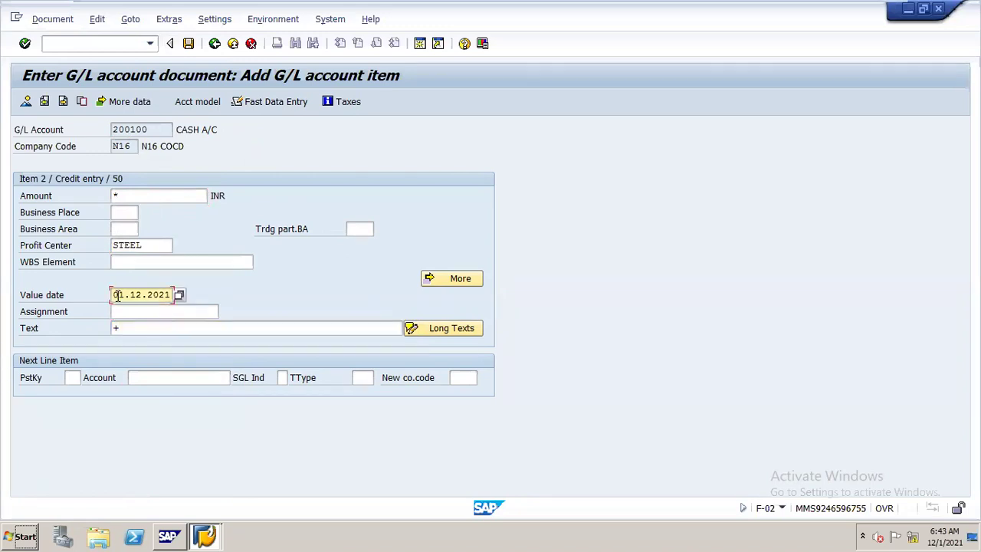
pyautogui.click(188, 44)
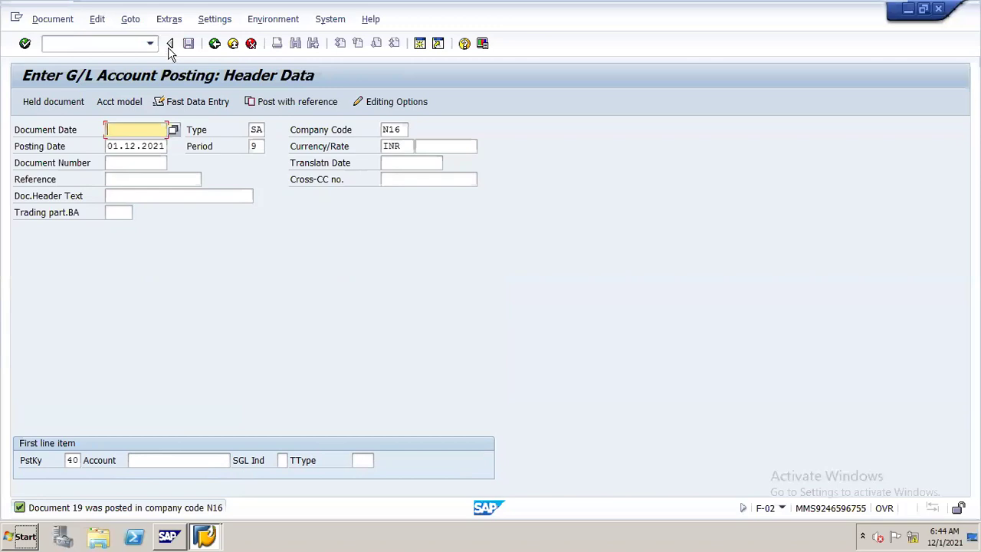
# Start transaction SPRO with /NSPRO and open the SAP Reference IMG.
pyautogui.click(122, 44)
pyautogui.write('/')
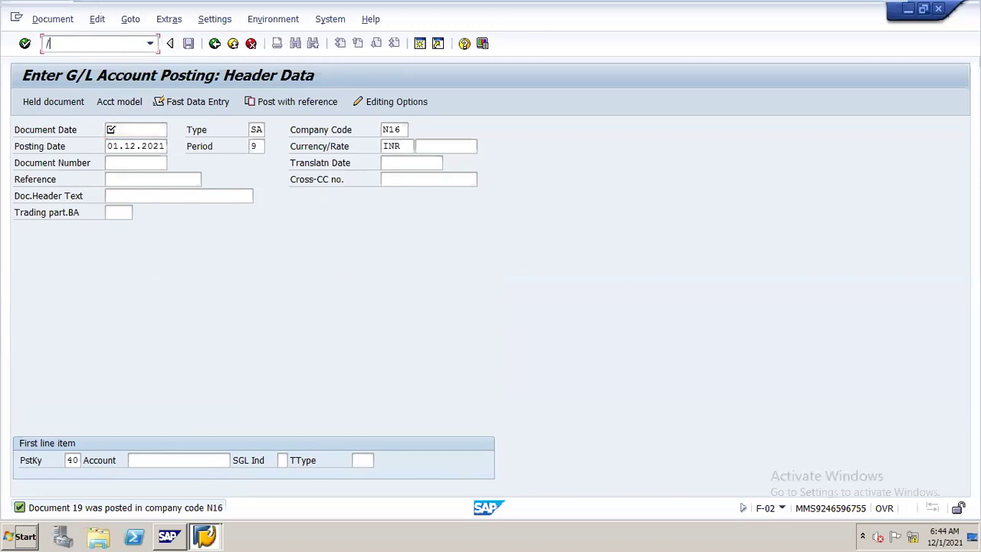
pyautogui.write('NSPRO')
pyautogui.press('Return')
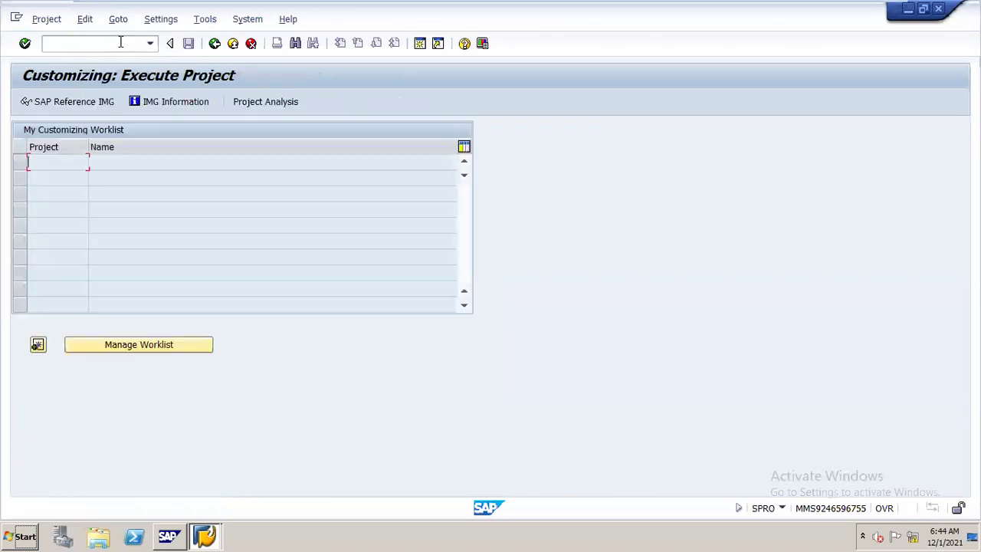
pyautogui.click(107, 102)
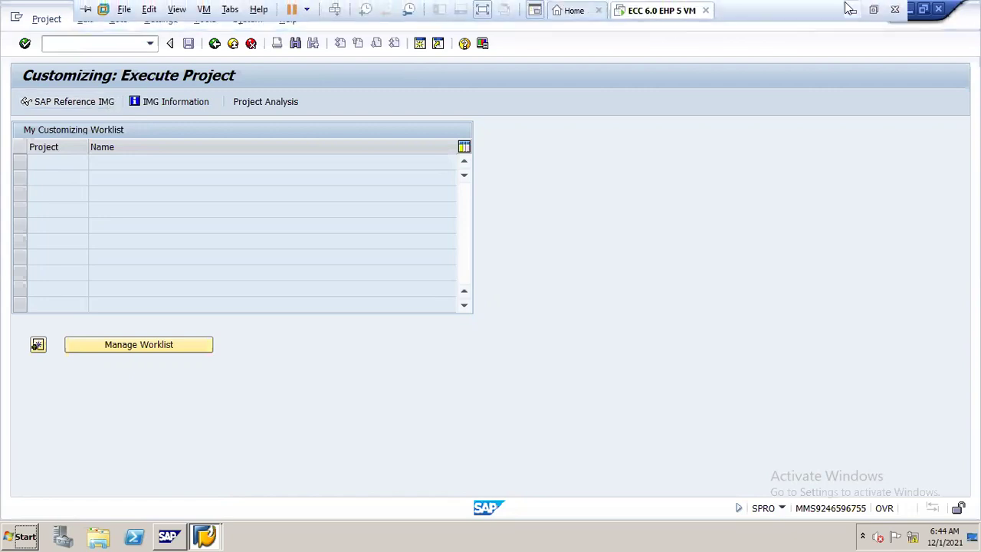
pyautogui.click(873, 9)
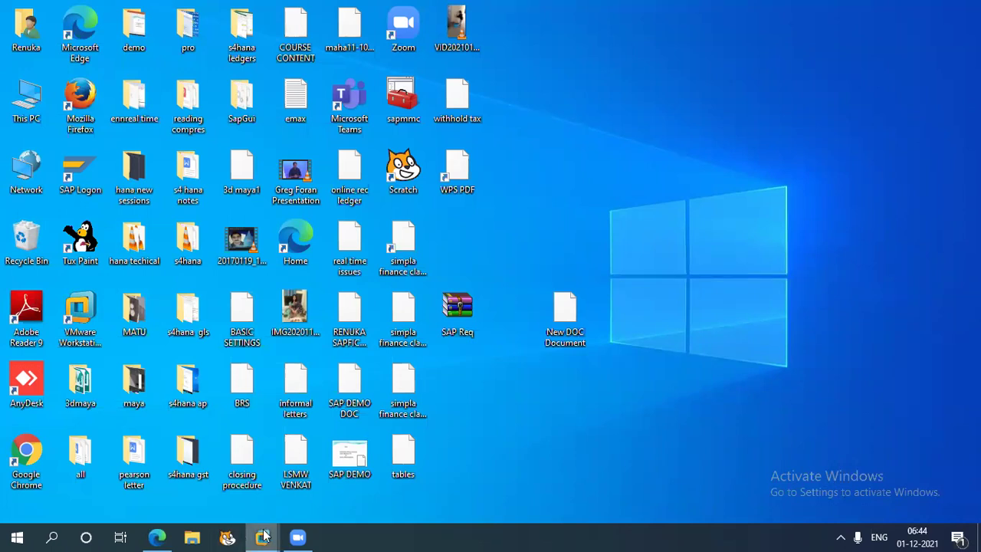
pyautogui.moveTo(262, 537)
pyautogui.click(342, 421)
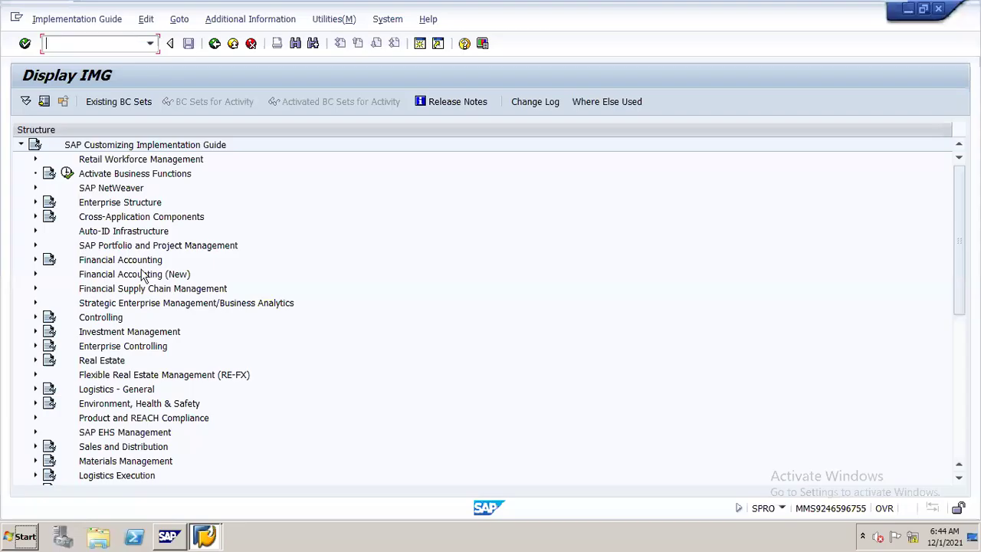
# Expand the IMG through Financial Accounting, General Ledger Accounting and Business Transactions down to Bank Account Interest Calculation.
pyautogui.click(101, 262)
pyautogui.doubleClick(101, 264)
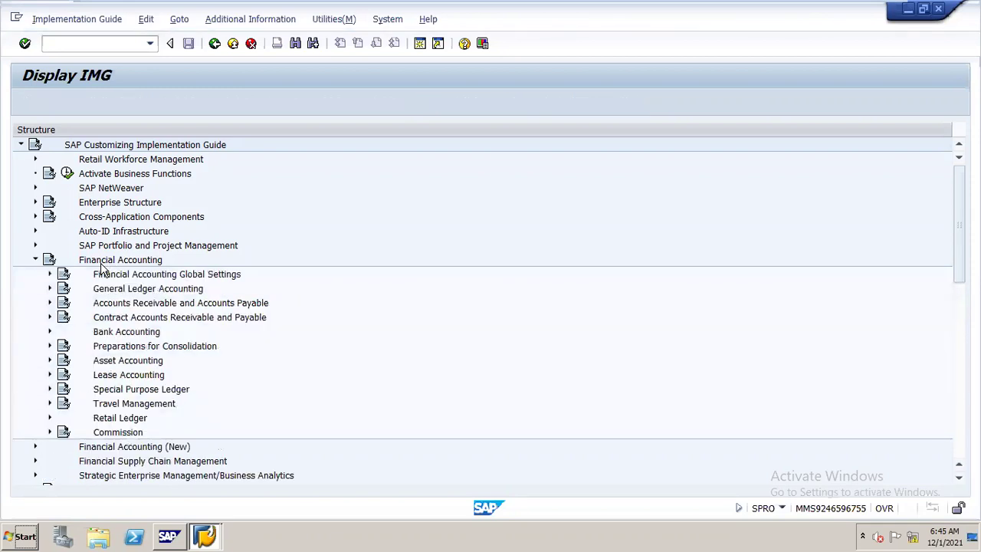
pyautogui.press('Down')
pyautogui.press('Down')
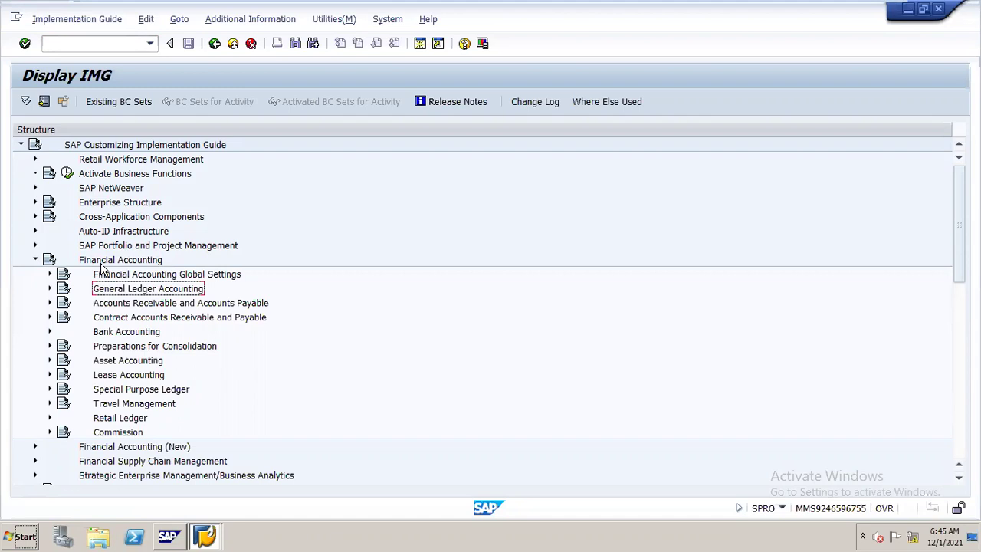
pyautogui.press('Right')
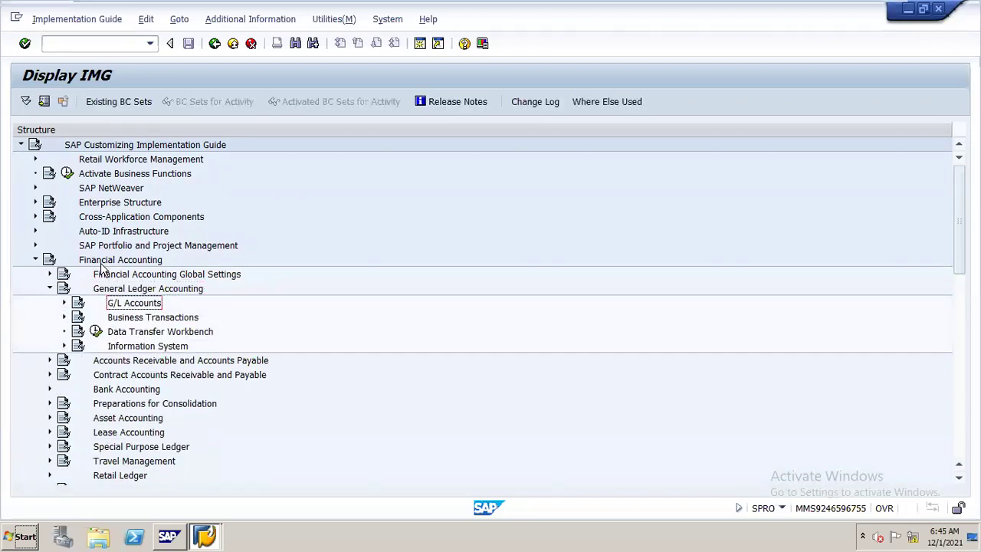
pyautogui.press('Down')
pyautogui.press('Up')
pyautogui.press('Right')
pyautogui.press('Down')
pyautogui.press('Down')
pyautogui.press('Down')
pyautogui.press('Down')
pyautogui.press('Right')
pyautogui.press('Down')
pyautogui.press('Down')
pyautogui.press('Down')
pyautogui.press('Down')
pyautogui.press('Down')
pyautogui.press('Right')
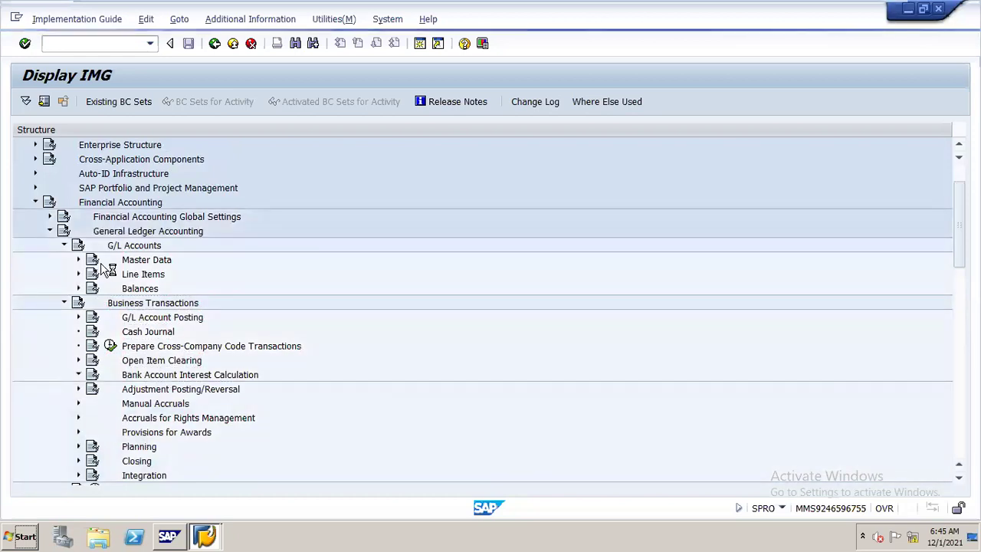
# Expand Interest Calculation under Bank Account Interest Calculation and execute the Enter Interest Values activity.
pyautogui.press('Down')
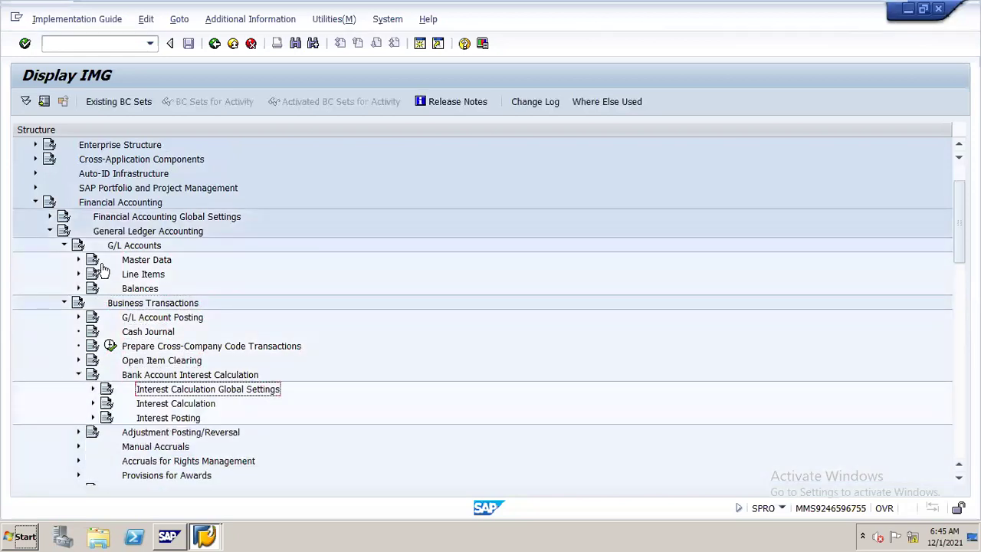
pyautogui.press('Right')
pyautogui.press('Left')
pyautogui.press('Down')
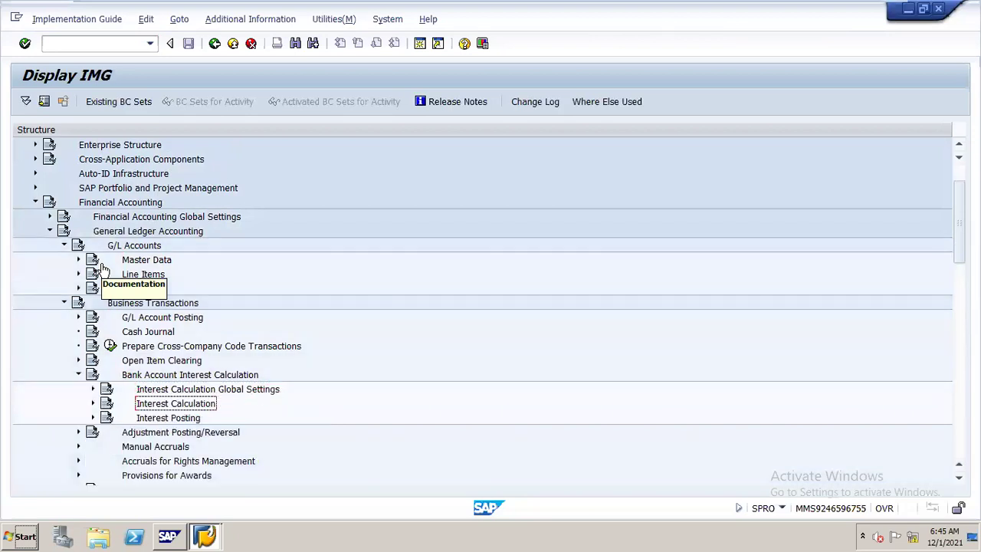
pyautogui.press('Right')
pyautogui.press('Down')
pyautogui.press('Down')
pyautogui.press('Down')
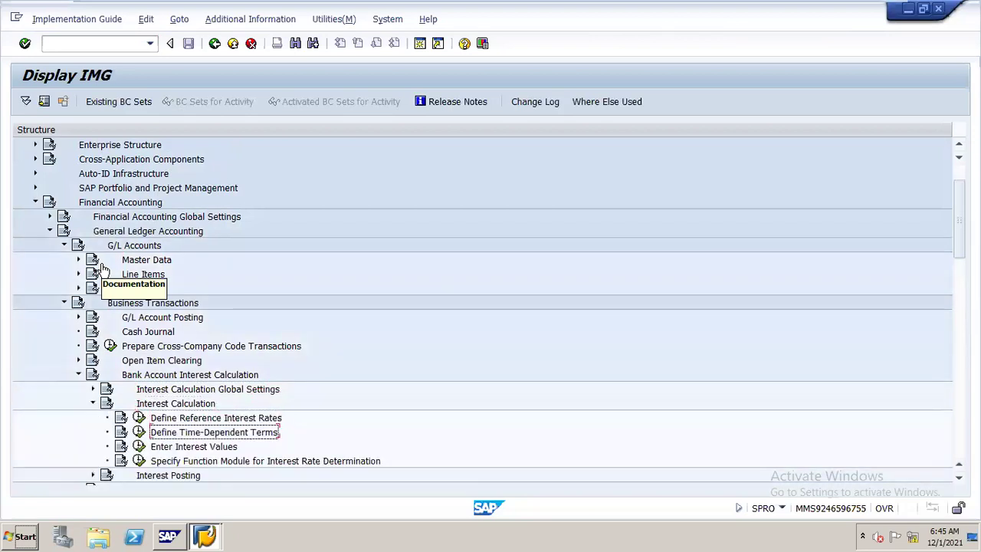
pyautogui.press('Return')
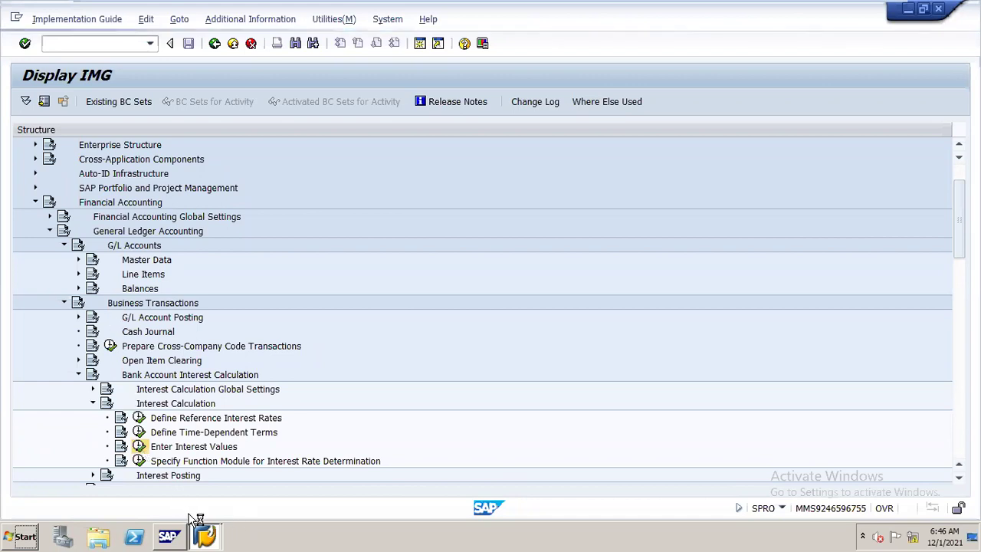
pyautogui.moveTo(205, 532)
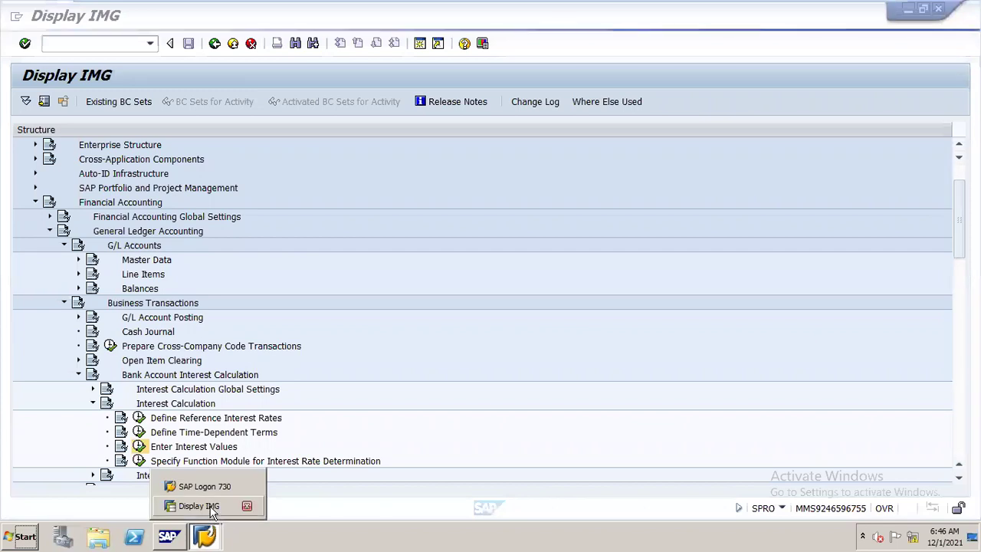
pyautogui.click(213, 510)
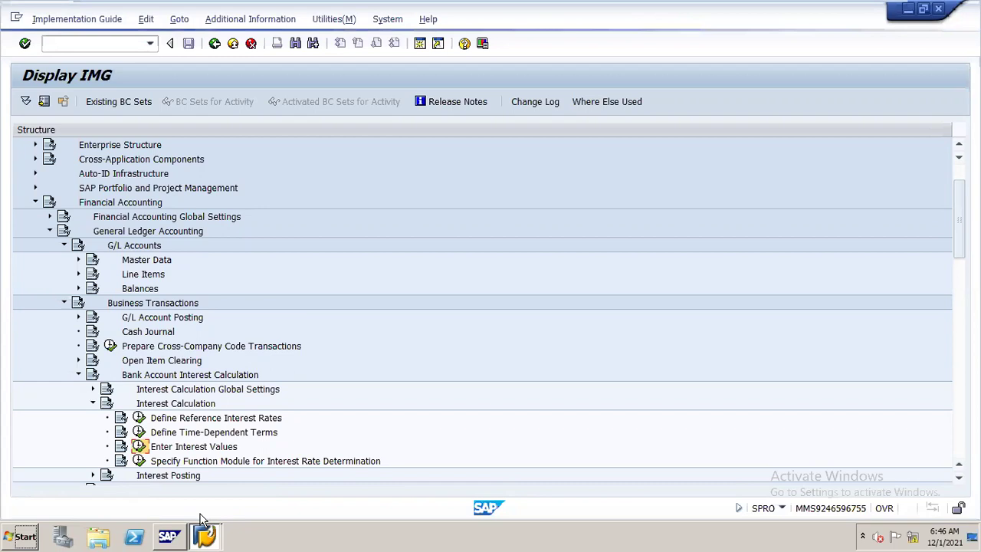
pyautogui.click(205, 531)
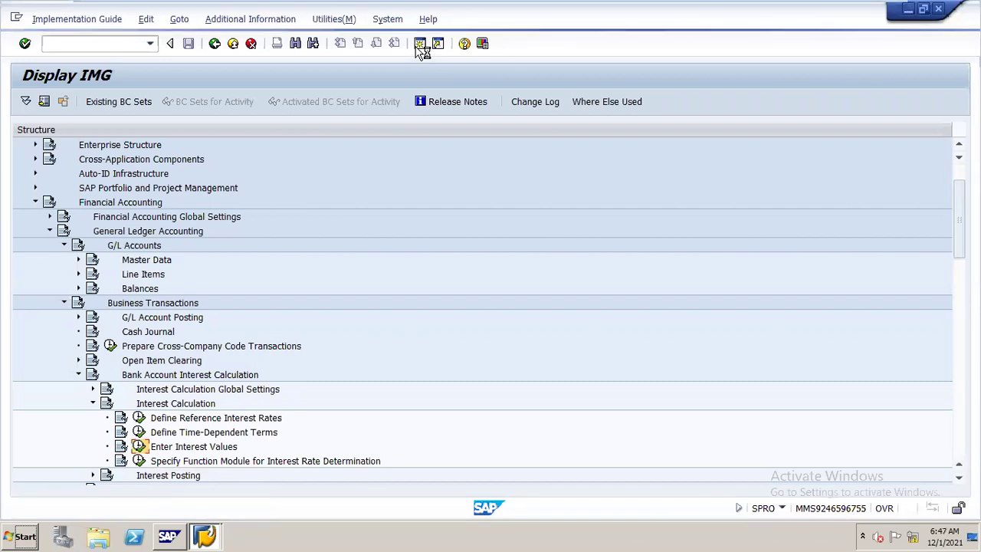
pyautogui.click(908, 11)
pyautogui.rightClick(613, 186)
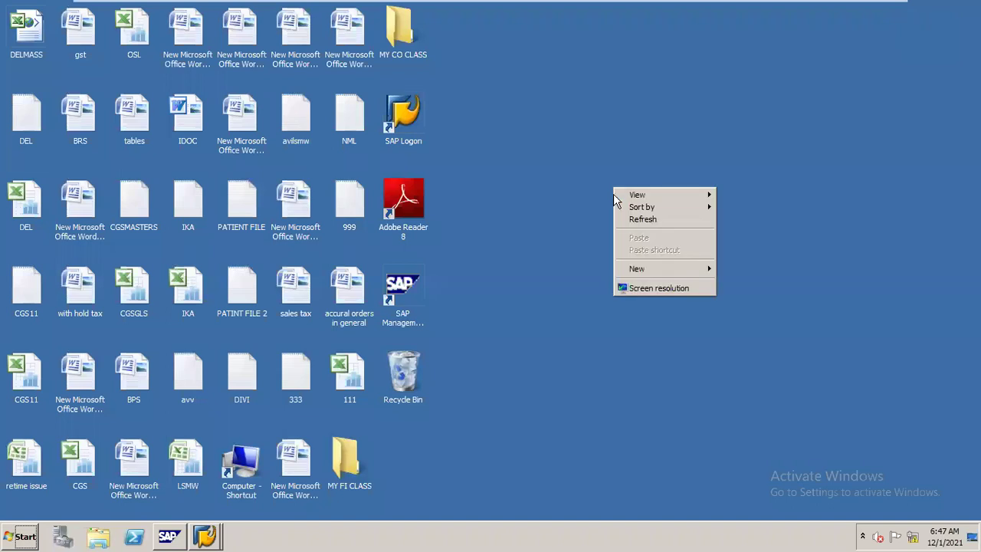
pyautogui.click(626, 219)
pyautogui.rightClick(630, 242)
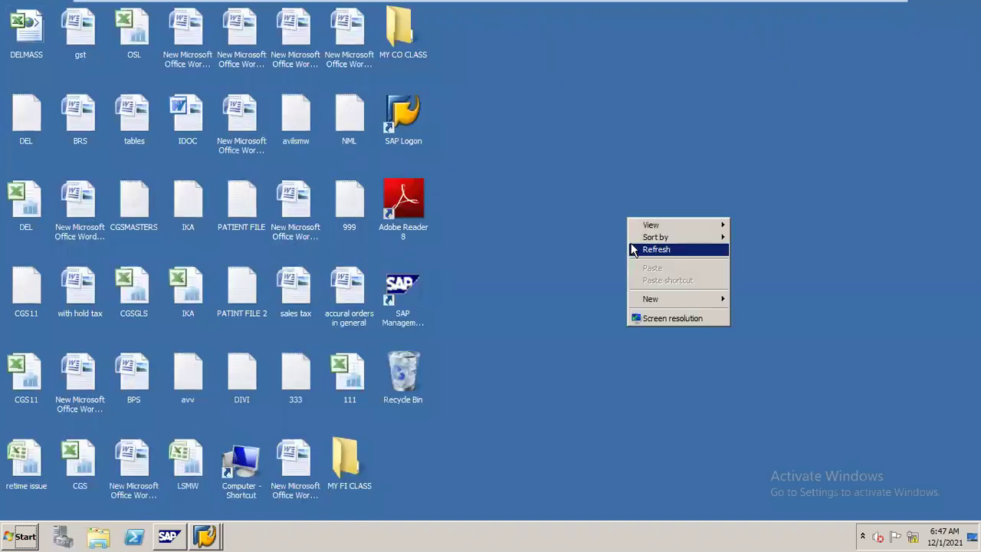
pyautogui.click(636, 252)
pyautogui.rightClick(636, 254)
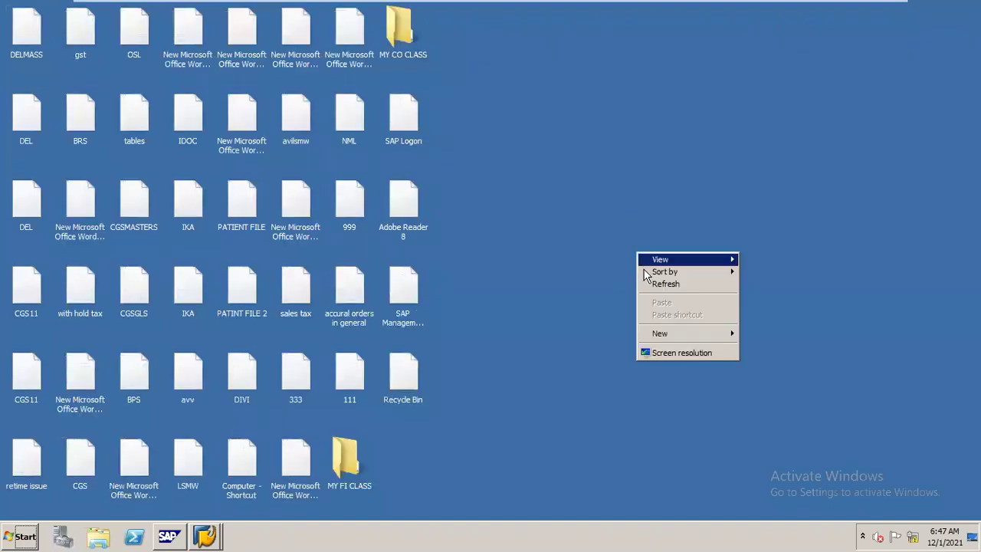
pyautogui.click(647, 285)
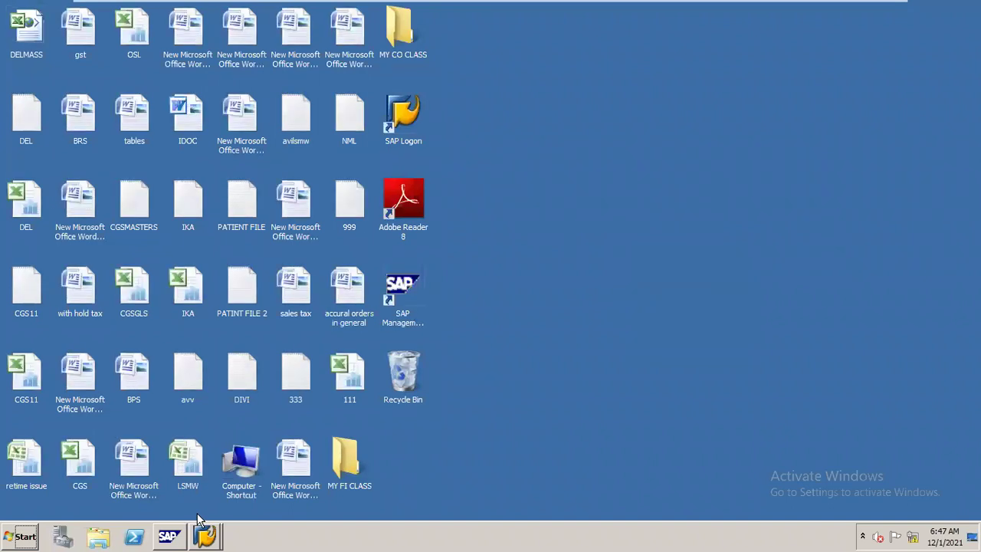
pyautogui.moveTo(205, 533)
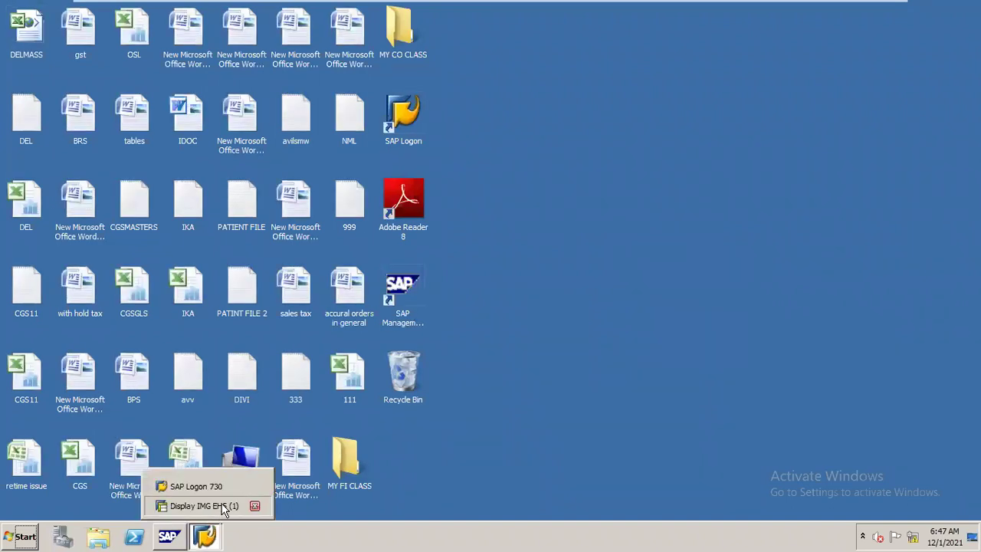
pyautogui.click(205, 506)
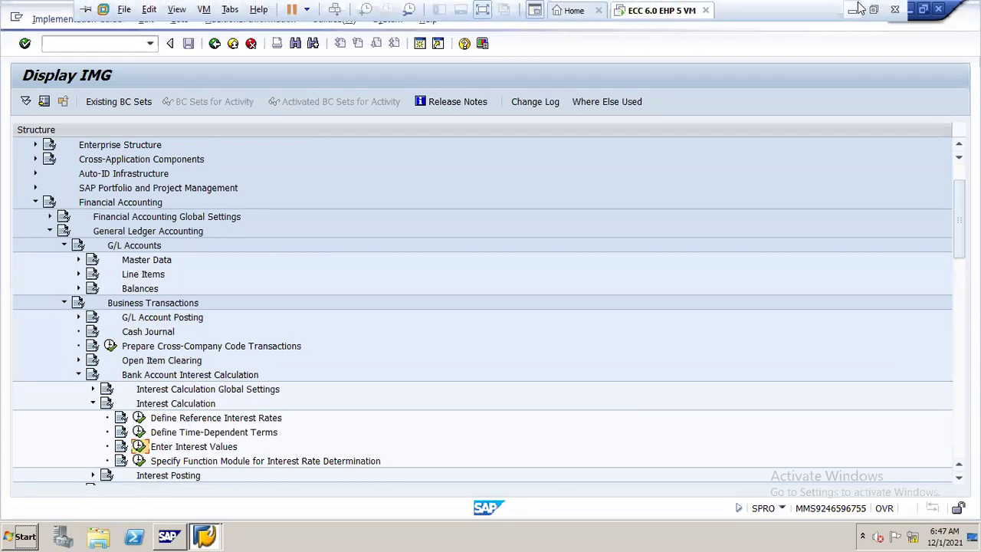
# Switch to the host computer's desktop and open the %temp% folder.
pyautogui.click(856, 9)
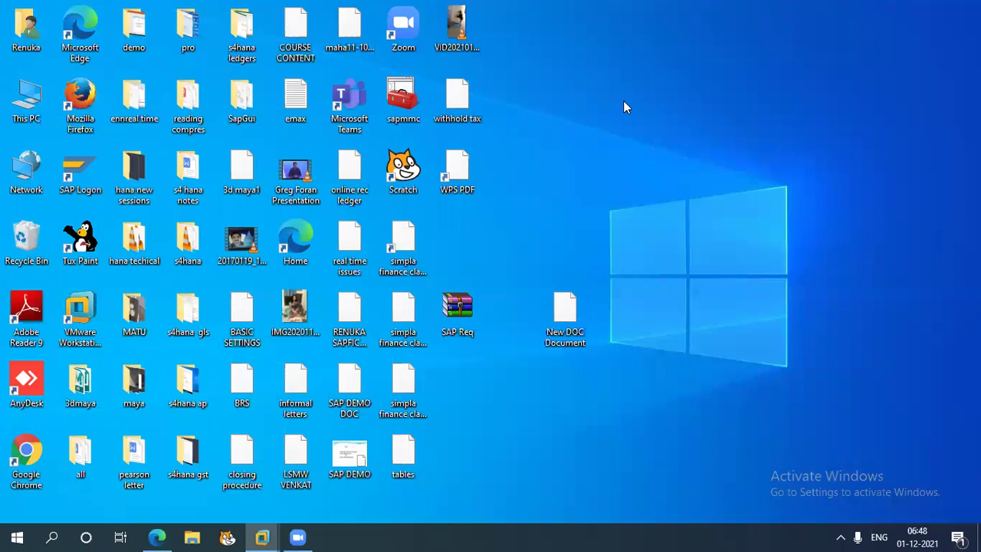
pyautogui.press('super+r')
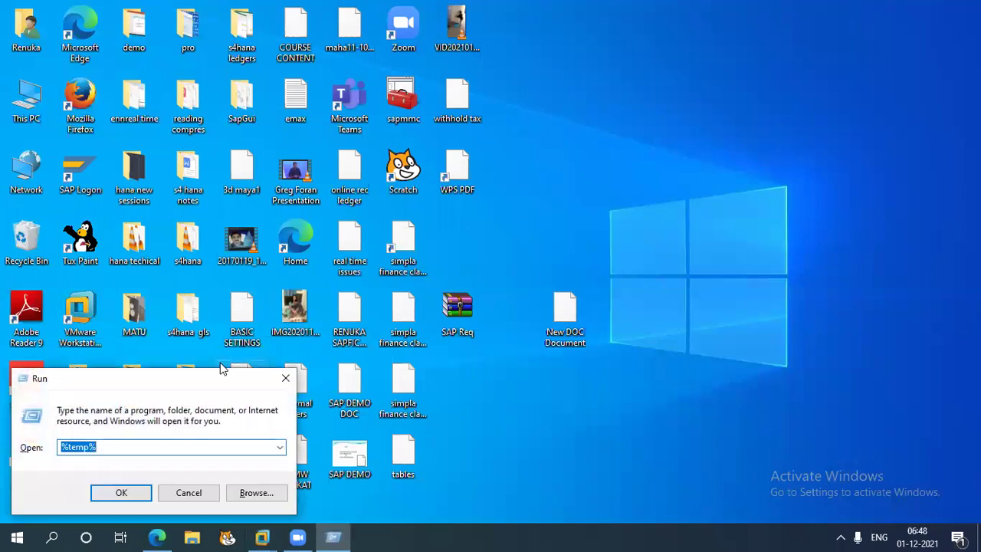
pyautogui.press('Escape')
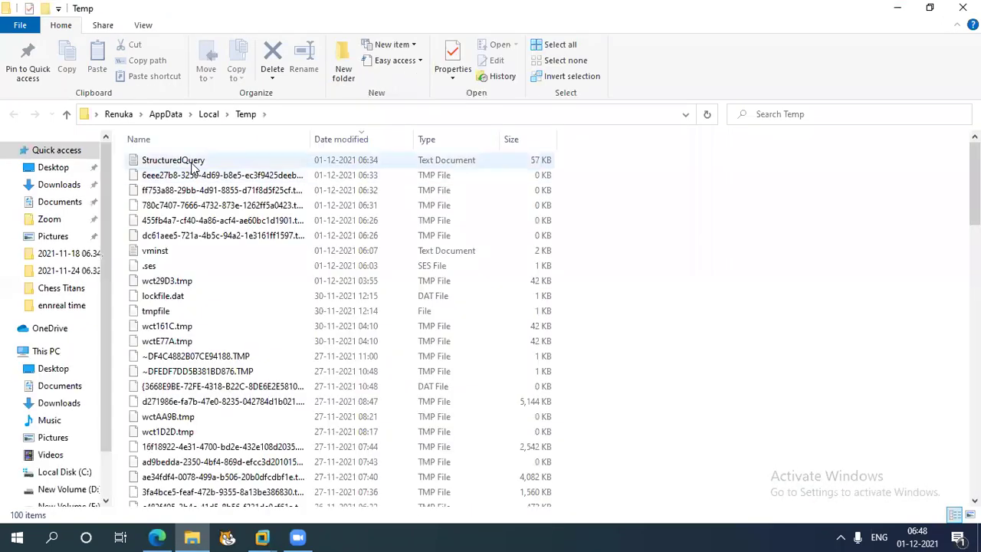
# Select all files and folders in the host's Temp folder and delete them.
pyautogui.click(194, 167)
pyautogui.hotkey('shift', 'Down')
pyautogui.hotkey('shift', 'Down')
pyautogui.hotkey('shift', 'Down')
pyautogui.hotkey('shift', 'Down')
pyautogui.hotkey('shift', 'Down')
pyautogui.hotkey('shift', 'Down')
pyautogui.hotkey('shift', 'Down')
pyautogui.hotkey('shift', 'Down')
pyautogui.hotkey('shift', 'Down')
pyautogui.hotkey('shift', 'Down')
pyautogui.hotkey('shift', 'Down')
pyautogui.hotkey('shift', 'Down')
pyautogui.hotkey('shift', 'Down')
pyautogui.hotkey('shift', 'Down')
pyautogui.hotkey('shift', 'Down')
pyautogui.hotkey('shift', 'Down')
pyautogui.hotkey('shift', 'Down')
pyautogui.hotkey('shift', 'Down')
pyautogui.hotkey('shift', 'Down')
pyautogui.hotkey('shift', 'Down')
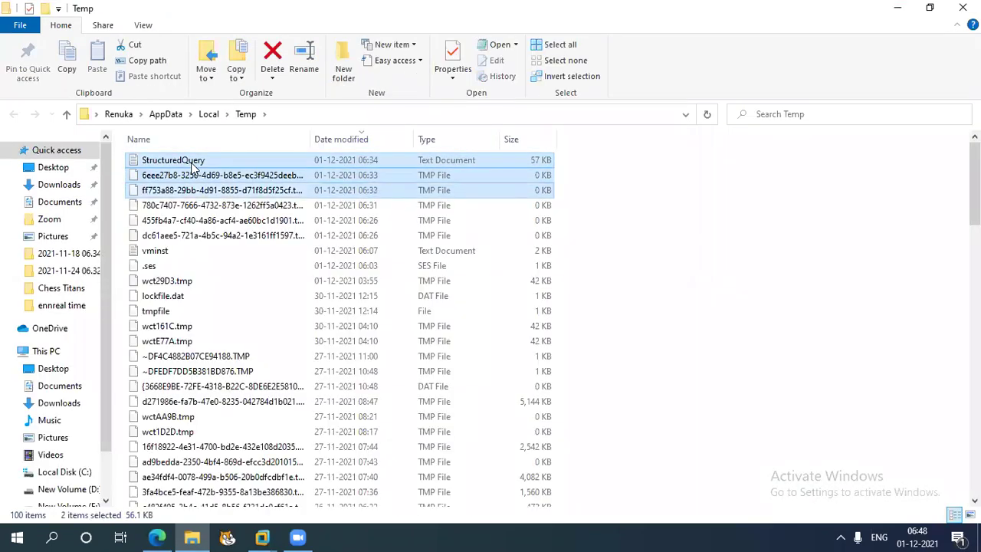
pyautogui.hotkey('shift', 'Down')
pyautogui.hotkey('shift', 'Down')
pyautogui.hotkey('shift', 'Down')
pyautogui.hotkey('shift', 'Down')
pyautogui.hotkey('shift', 'Down')
pyautogui.hotkey('shift', 'Down')
pyautogui.hotkey('shift', 'Down')
pyautogui.hotkey('shift', 'Down')
pyautogui.hotkey('shift', 'Down')
pyautogui.hotkey('shift', 'Down')
pyautogui.hotkey('shift', 'Down')
pyautogui.hotkey('shift', 'Down')
pyautogui.hotkey('shift', 'Down')
pyautogui.hotkey('shift', 'Down')
pyautogui.hotkey('shift', 'Down')
pyautogui.hotkey('shift', 'Down')
pyautogui.hotkey('shift', 'Down')
pyautogui.hotkey('shift', 'Down')
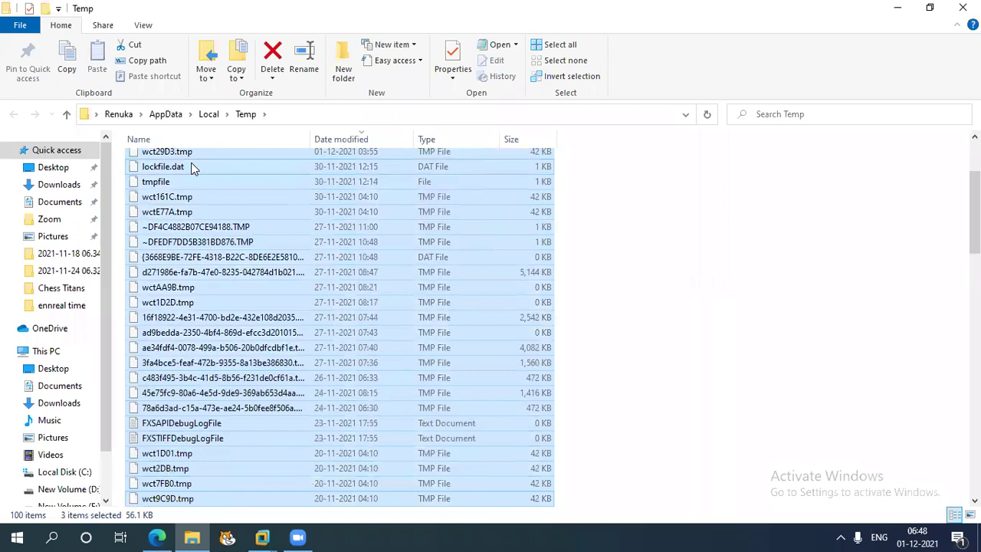
pyautogui.hotkey('shift', 'Down')
pyautogui.hotkey('shift', 'Down')
pyautogui.hotkey('shift', 'Down')
pyautogui.hotkey('shift', 'Down')
pyautogui.hotkey('shift', 'Down')
pyautogui.hotkey('shift', 'Down')
pyautogui.hotkey('shift', 'Down')
pyautogui.hotkey('shift', 'Down')
pyautogui.hotkey('shift', 'Down')
pyautogui.hotkey('shift', 'Down')
pyautogui.hotkey('shift', 'Down')
pyautogui.hotkey('shift', 'Down')
pyautogui.hotkey('shift', 'Down')
pyautogui.hotkey('shift', 'Down')
pyautogui.hotkey('shift', 'Down')
pyautogui.hotkey('shift', 'Down')
pyautogui.hotkey('shift', 'Down')
pyautogui.hotkey('shift', 'Down')
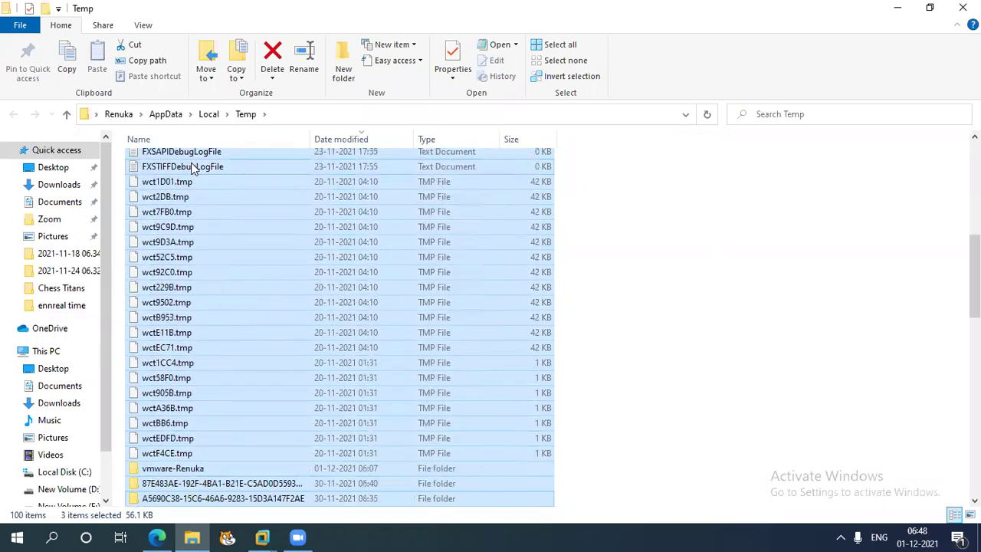
pyautogui.hotkey('shift', 'Down')
pyautogui.hotkey('shift', 'Down')
pyautogui.hotkey('shift', 'Down')
pyautogui.hotkey('shift', 'Down')
pyautogui.hotkey('shift', 'Down')
pyautogui.hotkey('shift', 'Down')
pyautogui.hotkey('shift', 'Down')
pyautogui.hotkey('shift', 'Down')
pyautogui.hotkey('shift', 'Down')
pyautogui.hotkey('shift', 'Down')
pyautogui.hotkey('shift', 'Down')
pyautogui.hotkey('shift', 'Down')
pyautogui.hotkey('shift', 'Down')
pyautogui.hotkey('shift', 'Down')
pyautogui.hotkey('shift', 'Down')
pyautogui.hotkey('shift', 'Down')
pyautogui.hotkey('shift', 'Down')
pyautogui.hotkey('shift', 'Down')
pyautogui.hotkey('shift', 'Down')
pyautogui.hotkey('shift', 'Down')
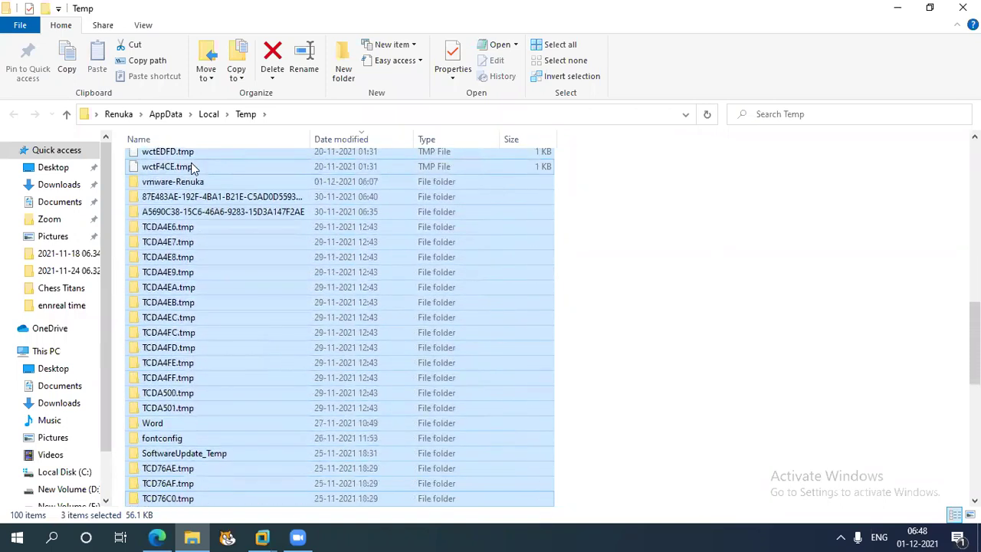
pyautogui.hotkey('shift', 'Down')
pyautogui.hotkey('shift', 'Down')
pyautogui.hotkey('shift', 'Down')
pyautogui.hotkey('shift', 'Down')
pyautogui.hotkey('shift', 'Down')
pyautogui.hotkey('shift', 'Down')
pyautogui.hotkey('shift', 'Down')
pyautogui.hotkey('shift', 'Down')
pyautogui.hotkey('shift', 'Down')
pyautogui.hotkey('shift', 'Down')
pyautogui.hotkey('shift', 'Down')
pyautogui.hotkey('shift', 'Down')
pyautogui.hotkey('shift', 'Down')
pyautogui.hotkey('shift', 'Down')
pyautogui.hotkey('shift', 'Down')
pyautogui.hotkey('shift', 'Down')
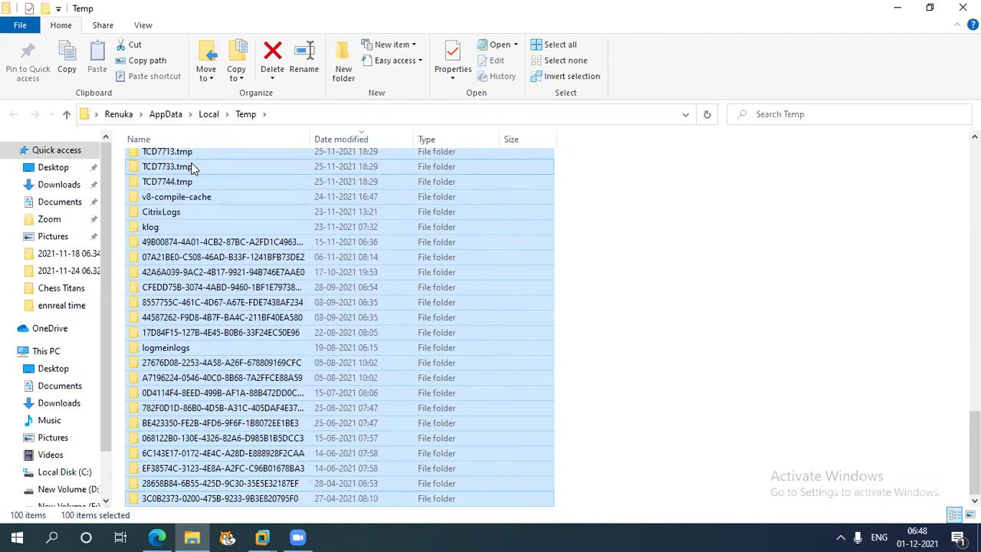
pyautogui.press('Delete')
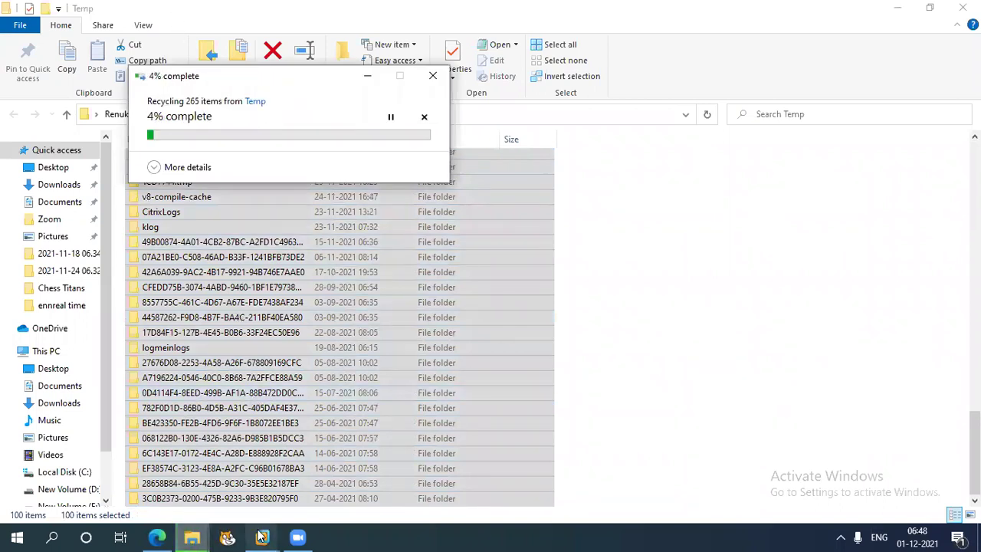
# Switch back to the ECC 6.0 EHP 5 VM and bring its SAP Display IMG session to the front.
pyautogui.moveTo(262, 537)
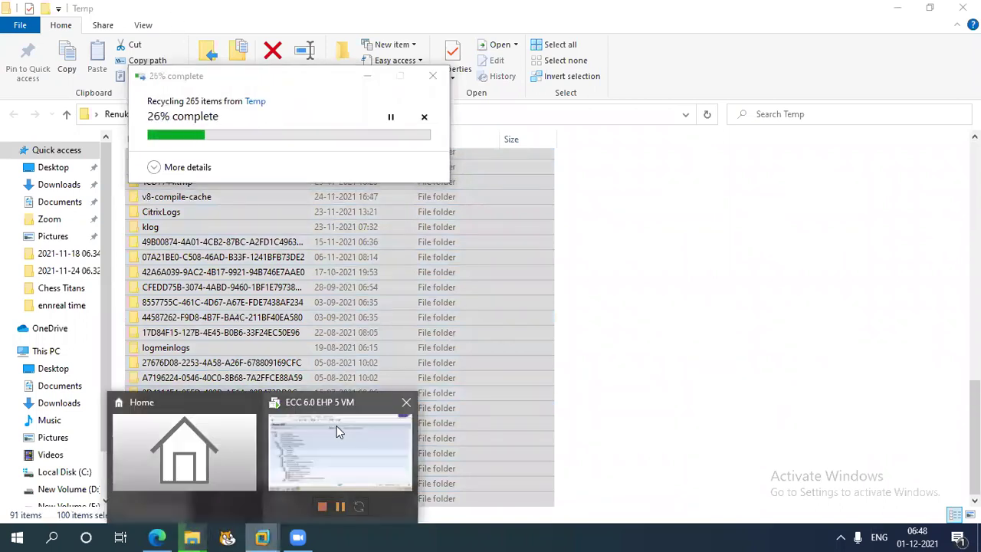
pyautogui.click(336, 429)
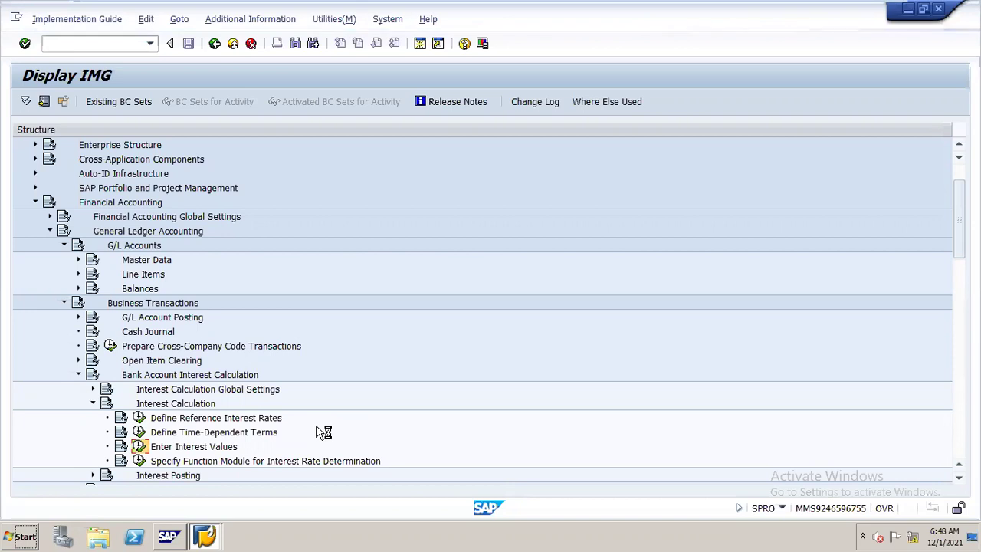
pyautogui.click(206, 531)
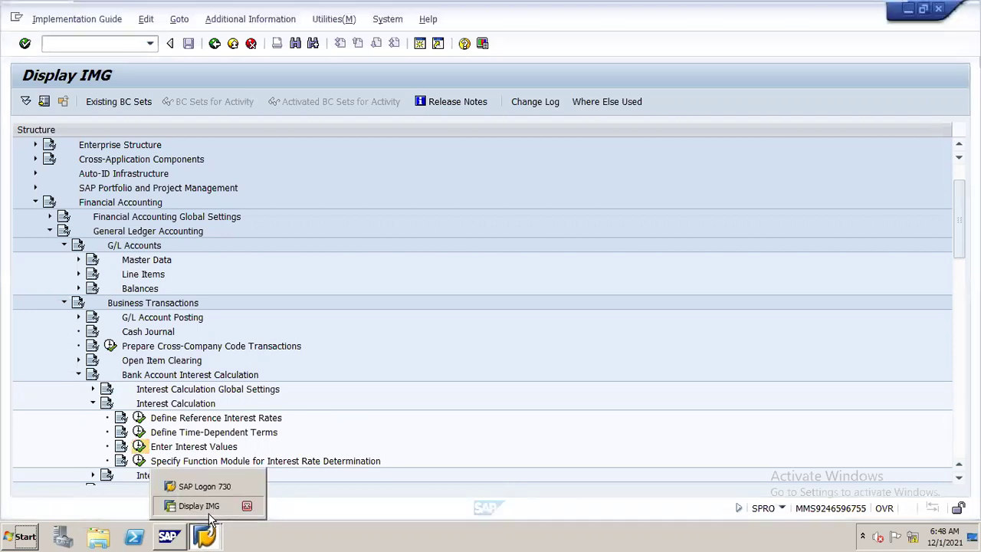
pyautogui.click(199, 505)
pyautogui.click(205, 535)
pyautogui.click(212, 507)
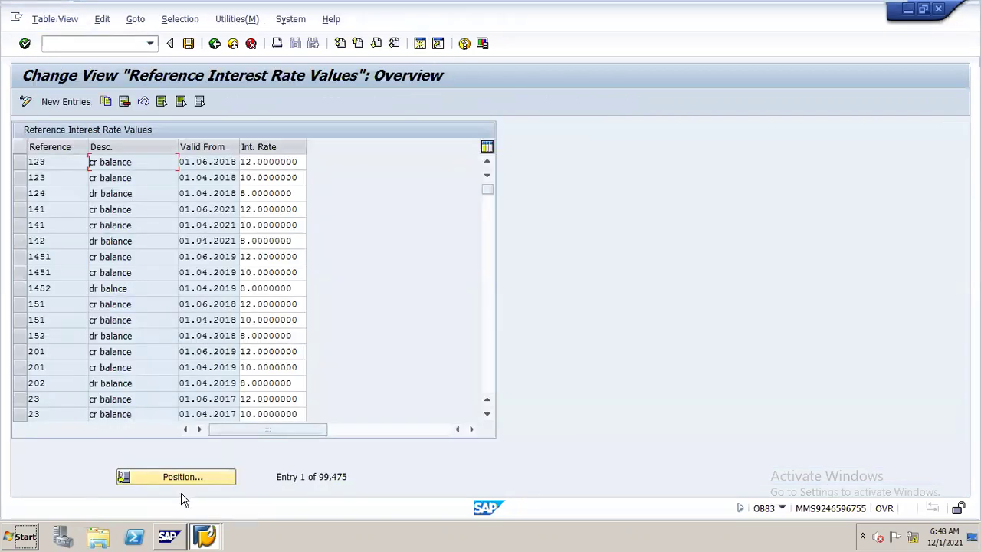
# Position the reference interest rate values list at reference N161.
pyautogui.click(206, 518)
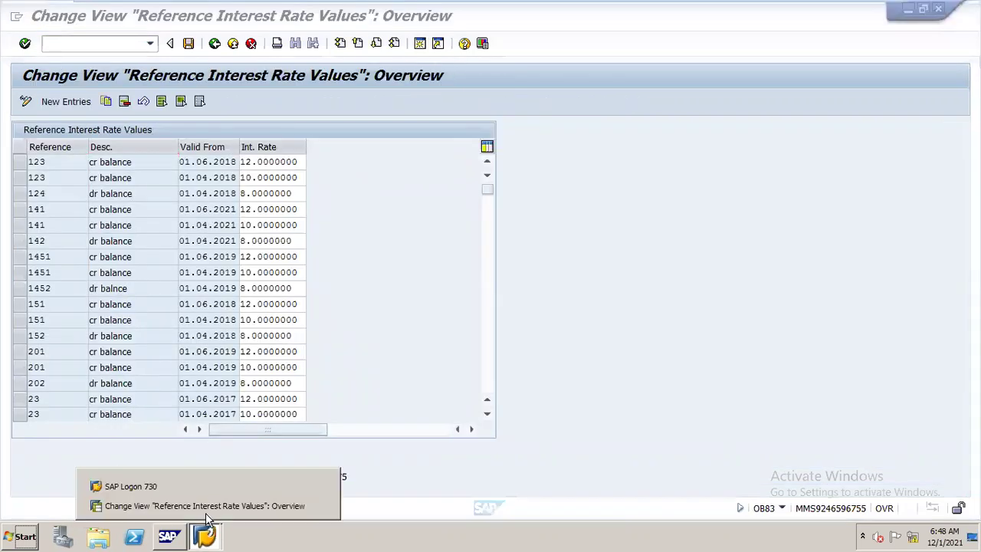
pyautogui.click(357, 456)
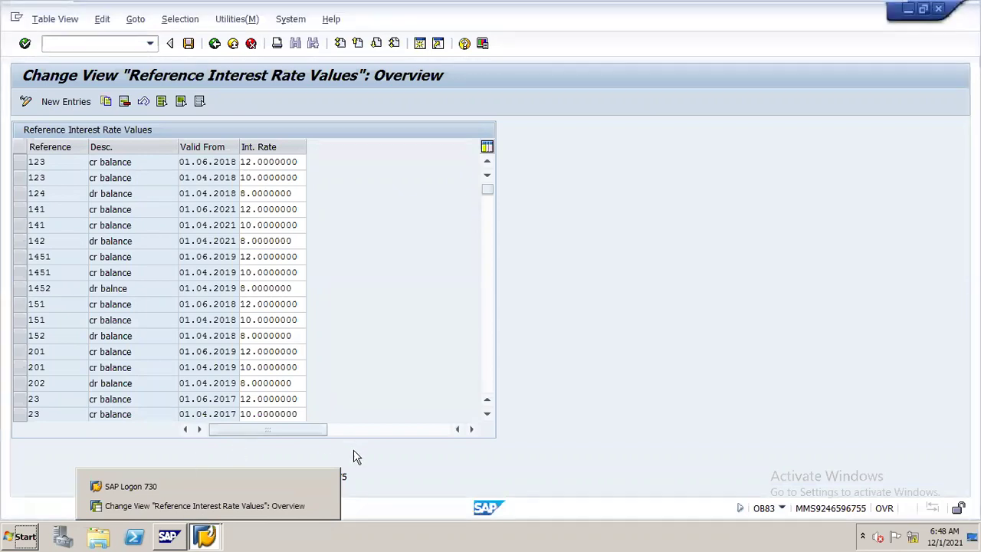
pyautogui.click(179, 477)
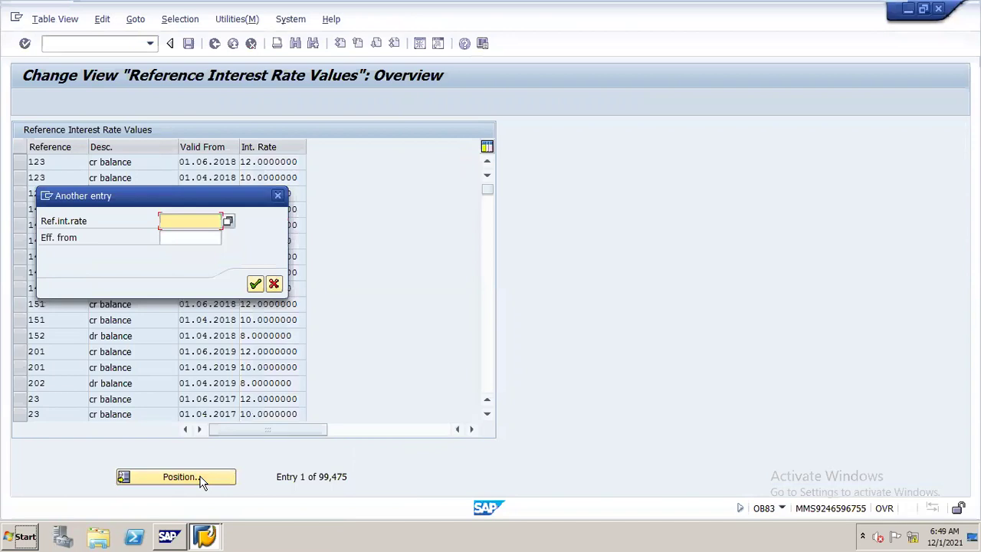
pyautogui.write('N11')
pyautogui.press('BackSpace')
pyautogui.write('61')
pyautogui.press('Return')
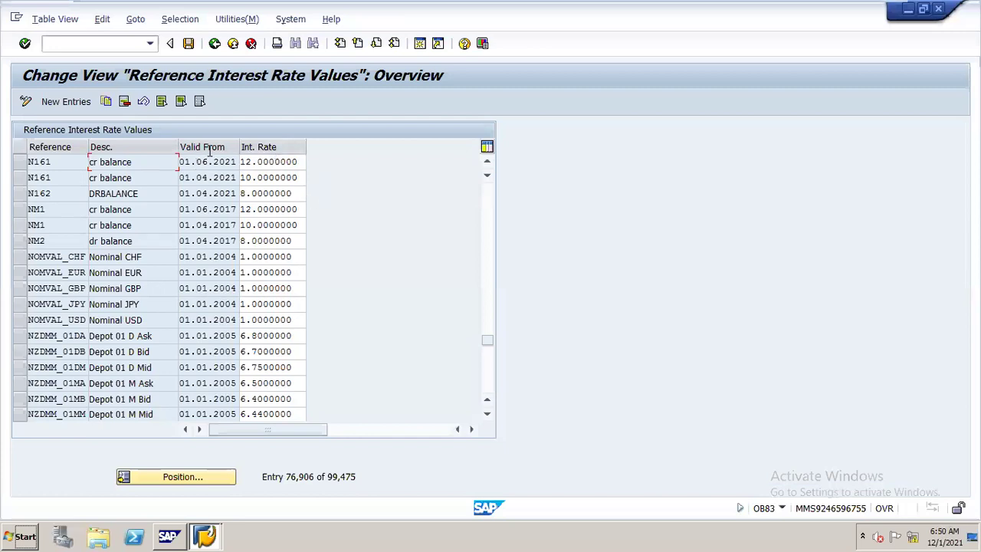
# Open a new SAP session and start transaction F.52 for the G/L account interest scale.
pyautogui.click(419, 44)
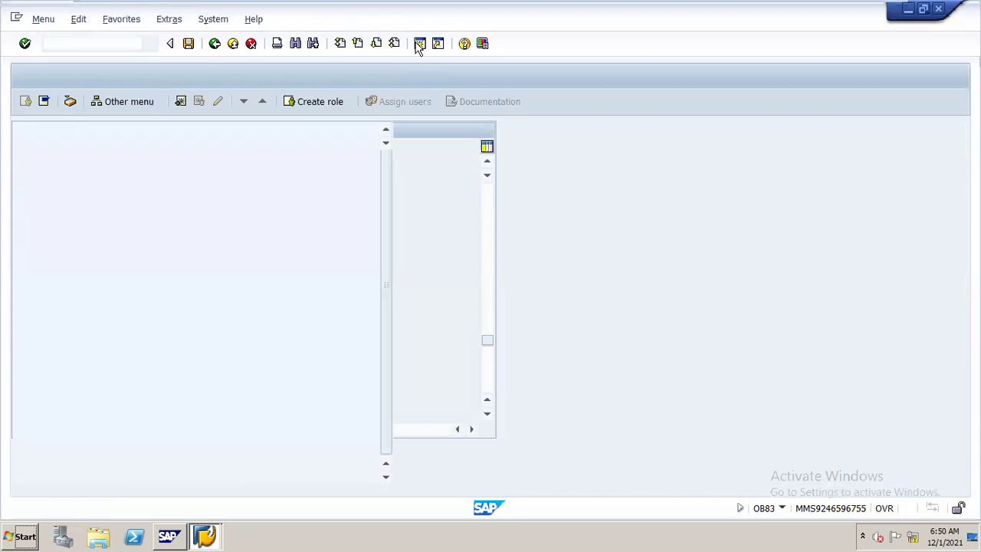
pyautogui.write('/')
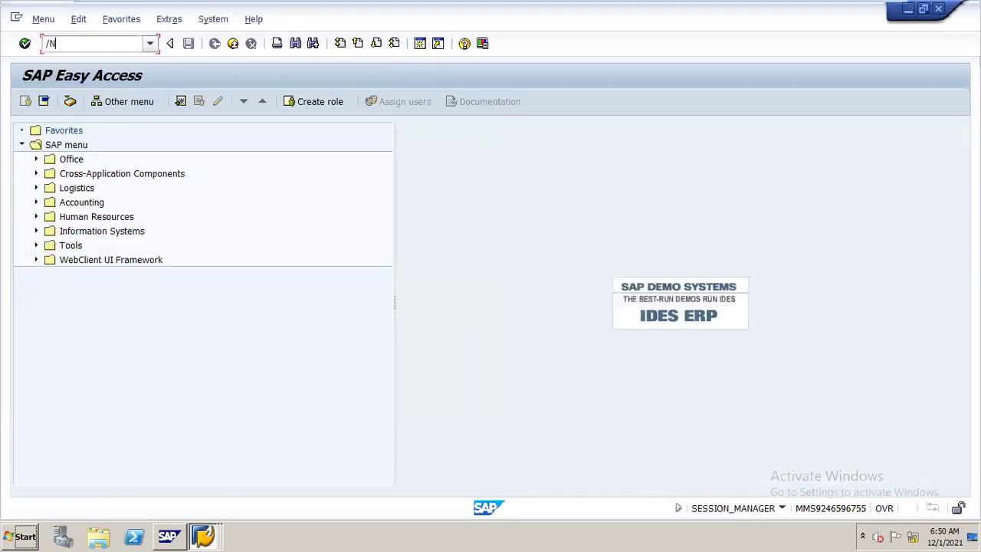
pyautogui.write('NF.52')
pyautogui.press('Return')
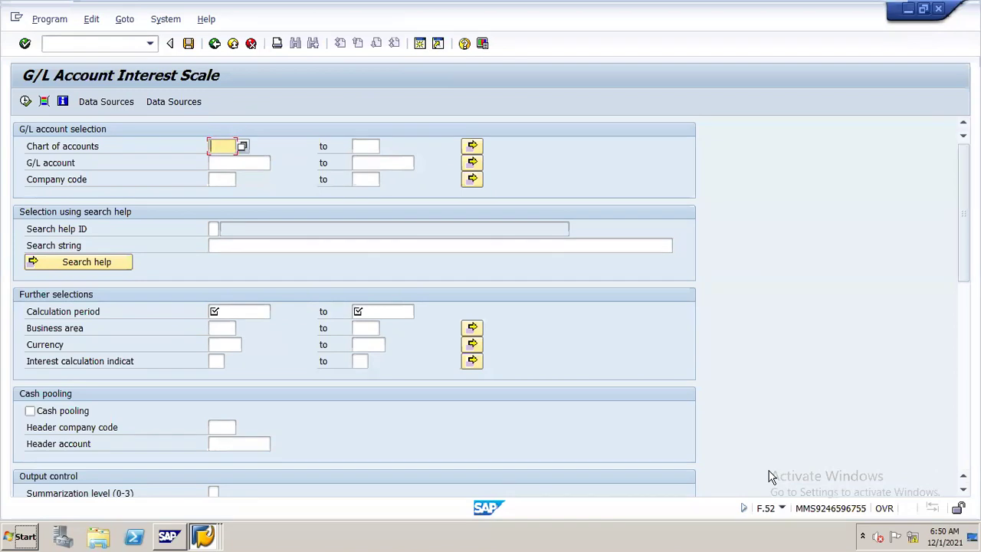
# Enter chart of accounts N16, G/L account 100300 and calculation period start date 01.04.2021.
pyautogui.write('N16')
pyautogui.press('Tab')
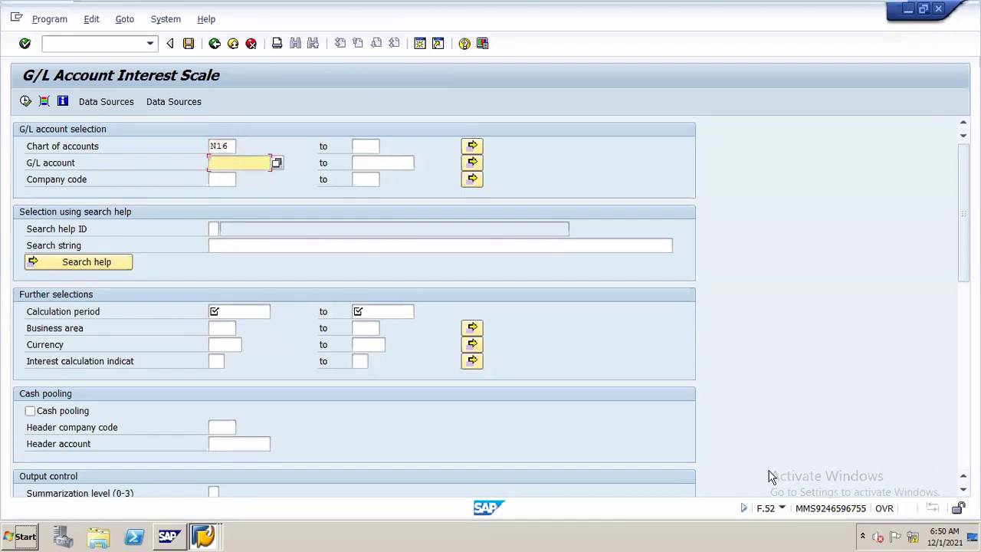
pyautogui.write('100300')
pyautogui.click(259, 313)
pyautogui.press('Down')
pyautogui.press('Tab')
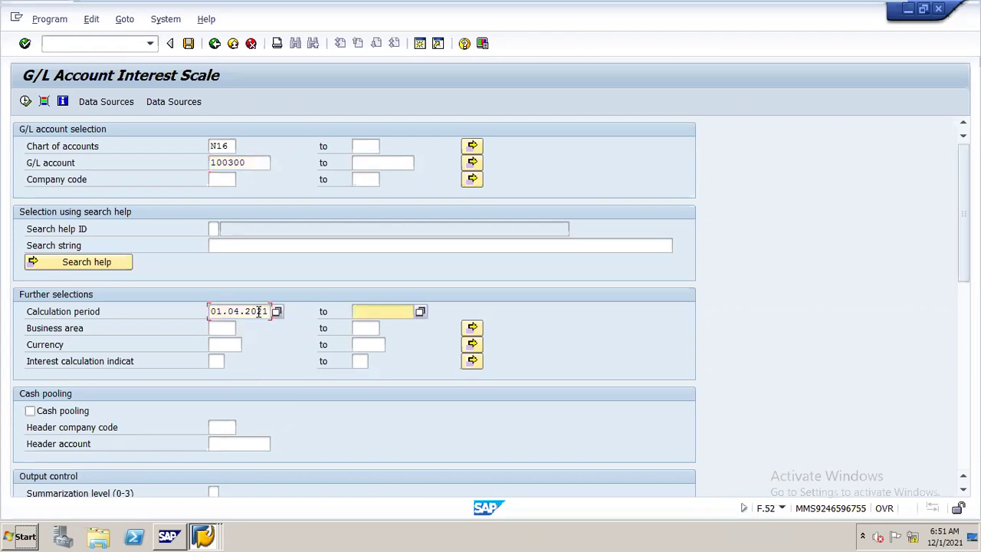
pyautogui.press('Down')
pyautogui.press('Return')
pyautogui.press('BackSpace')
pyautogui.press('BackSpace')
pyautogui.press('BackSpace')
pyautogui.press('BackSpace')
pyautogui.press('BackSpace')
pyautogui.press('BackSpace')
pyautogui.press('BackSpace')
pyautogui.press('BackSpace')
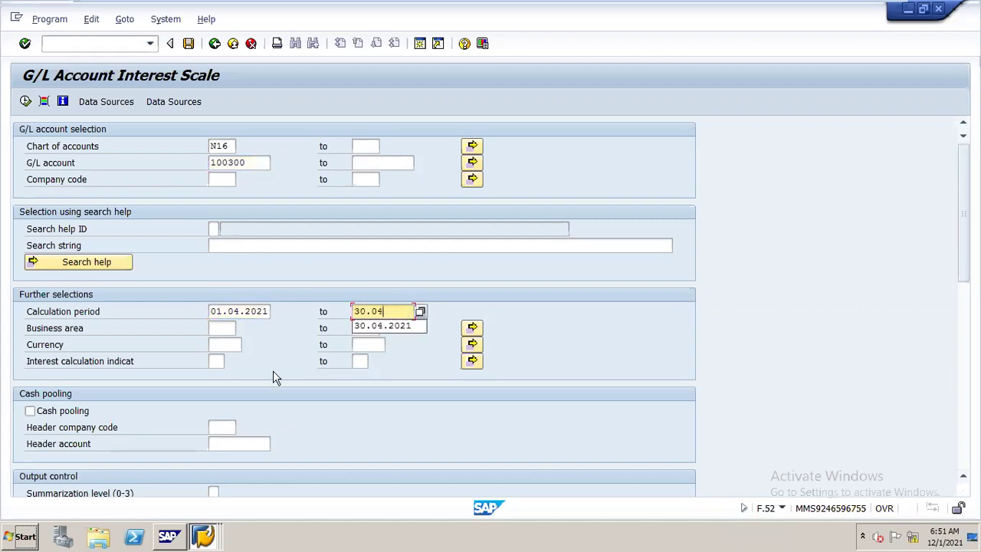
pyautogui.press('BackSpace')
pyautogui.press('BackSpace')
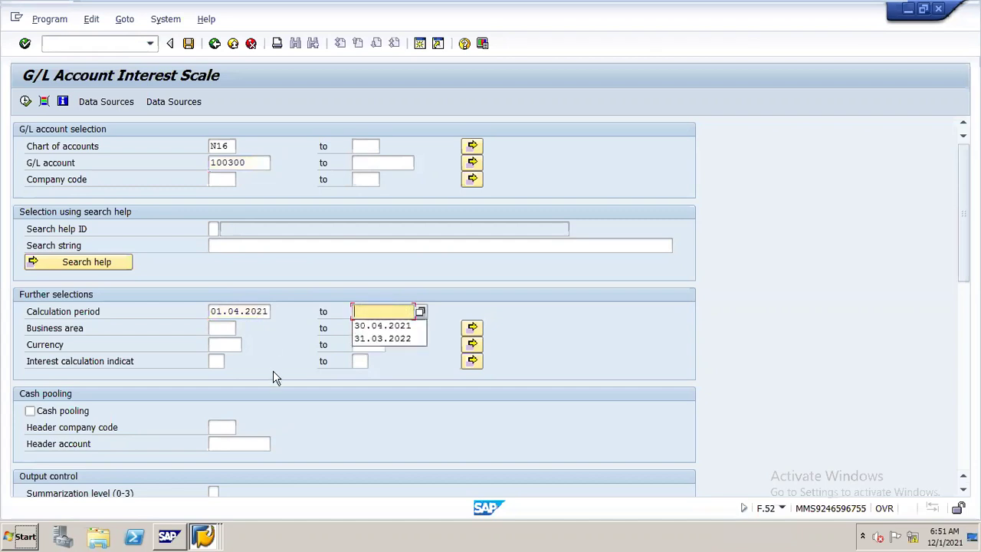
# Set the calculation period's end date to 31.03.2022.
pyautogui.write('3')
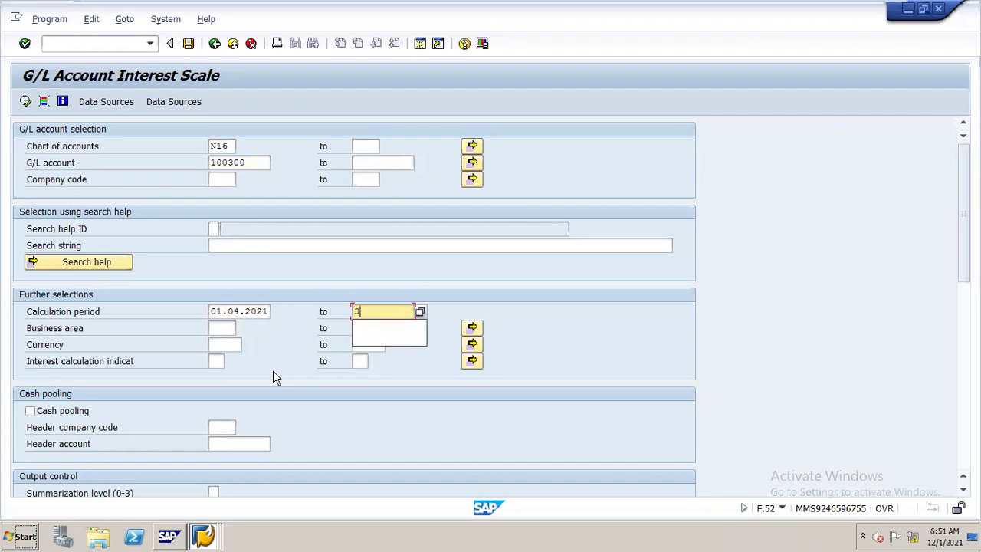
pyautogui.write('1.03.2')
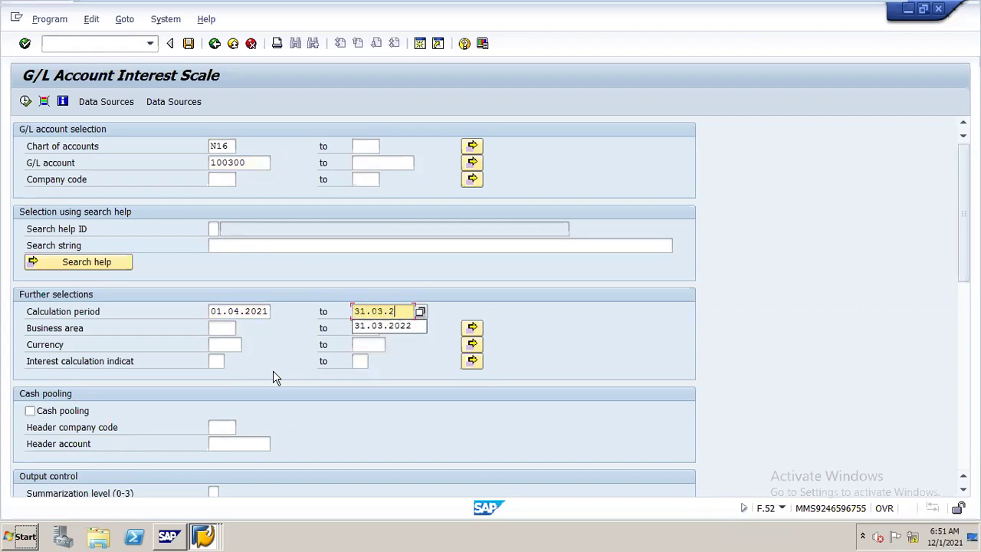
pyautogui.write('022')
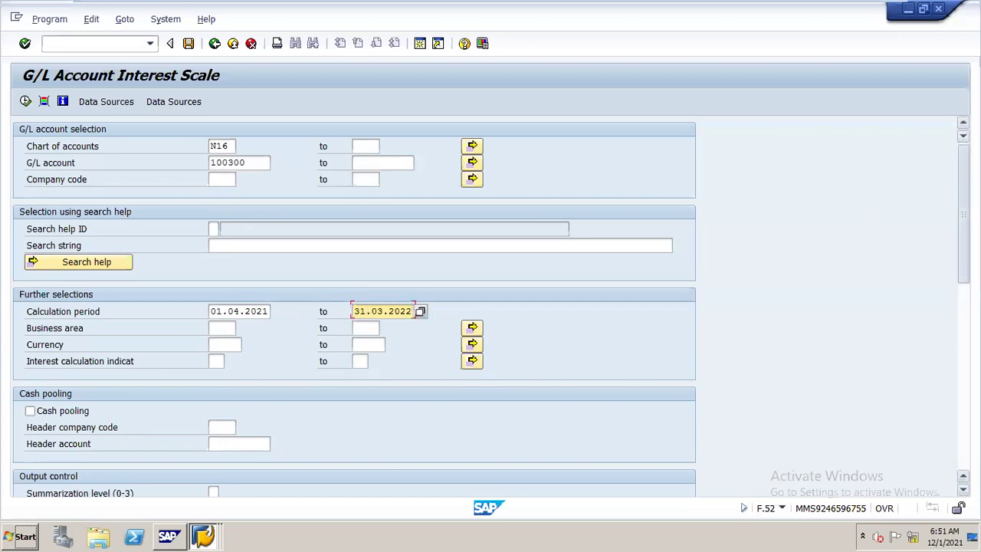
# Enable Additional balance line in the output control and execute the interest scale report.
pyautogui.scroll(-2, 963, 214)
pyautogui.scroll(-3, 491, 306)
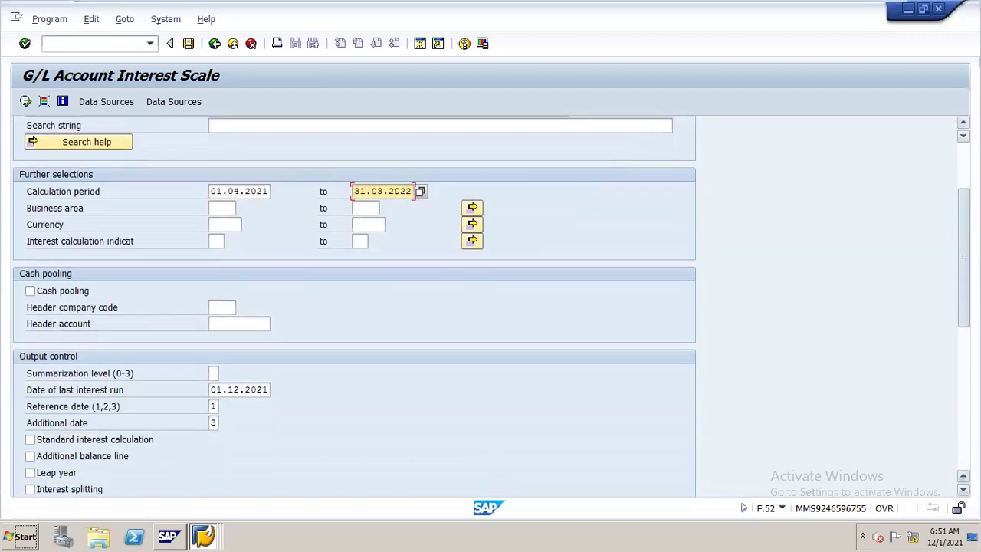
pyautogui.scroll(-4, 354, 306)
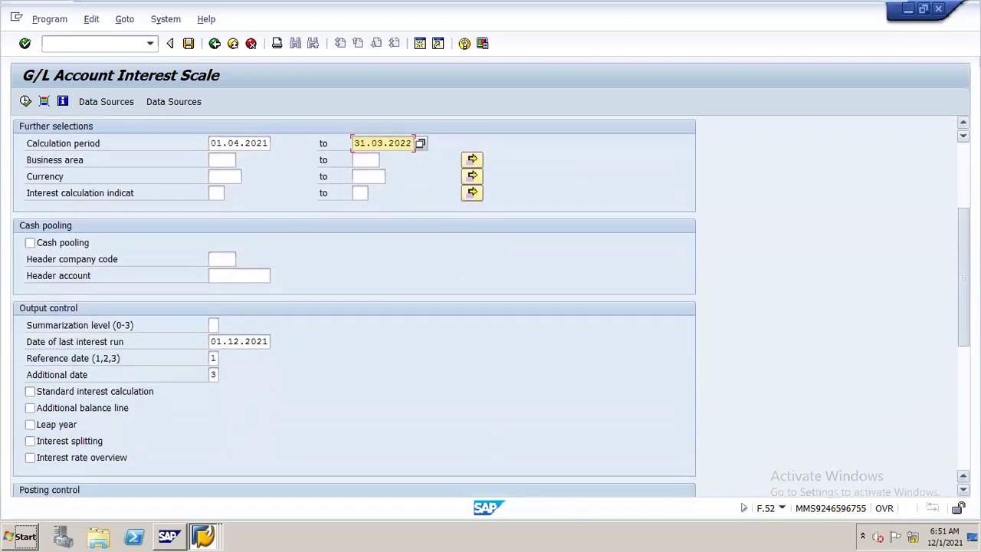
pyautogui.scroll(-1, 206, 373)
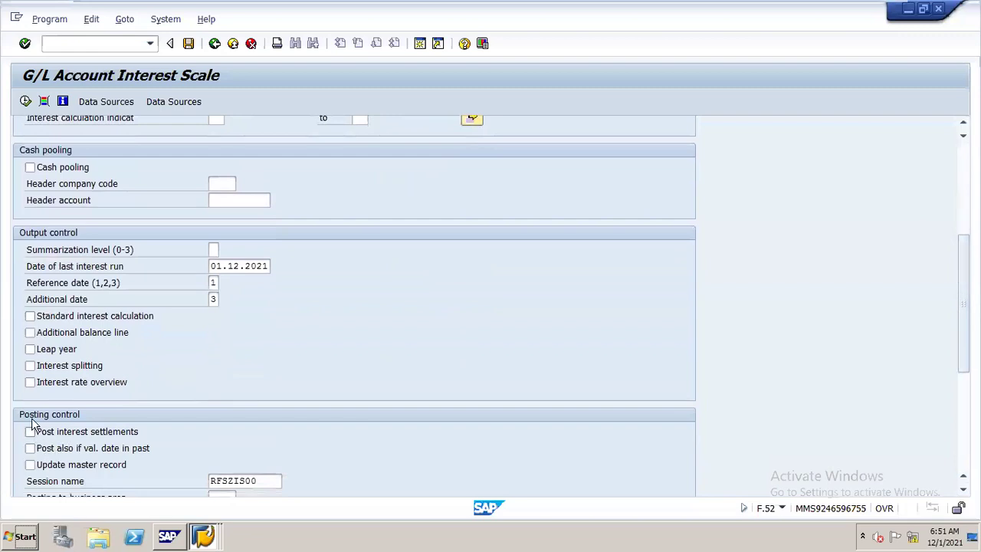
pyautogui.click(31, 334)
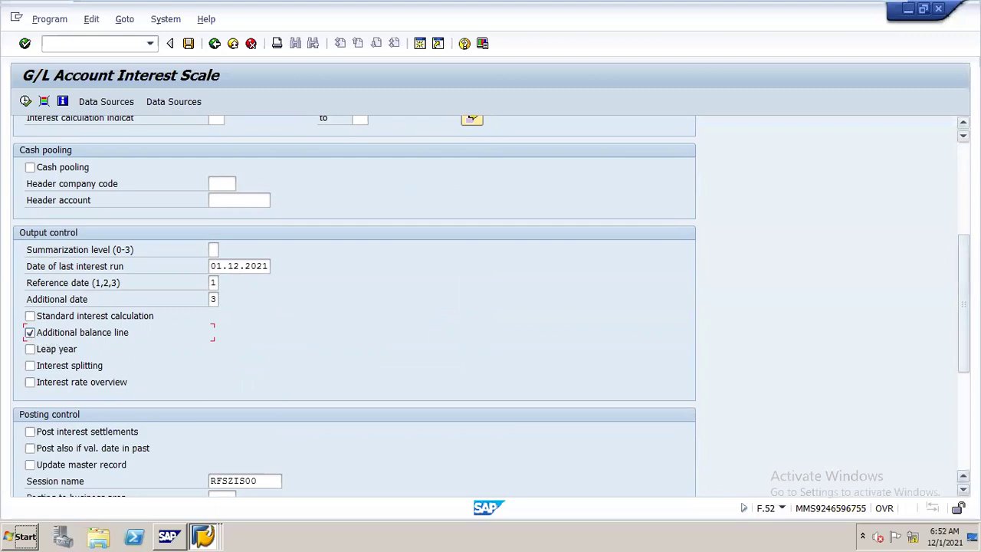
pyautogui.scroll(5, 354, 307)
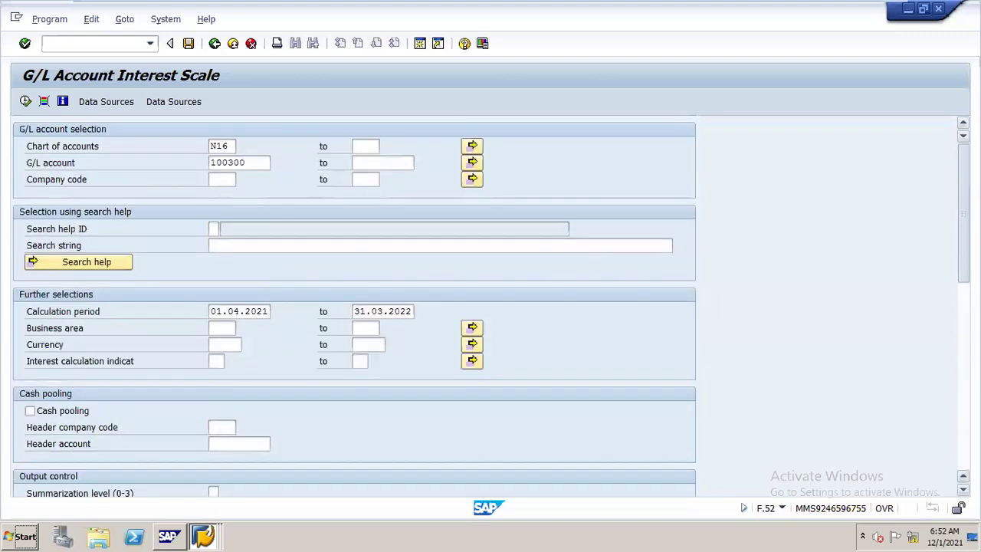
pyautogui.click(26, 102)
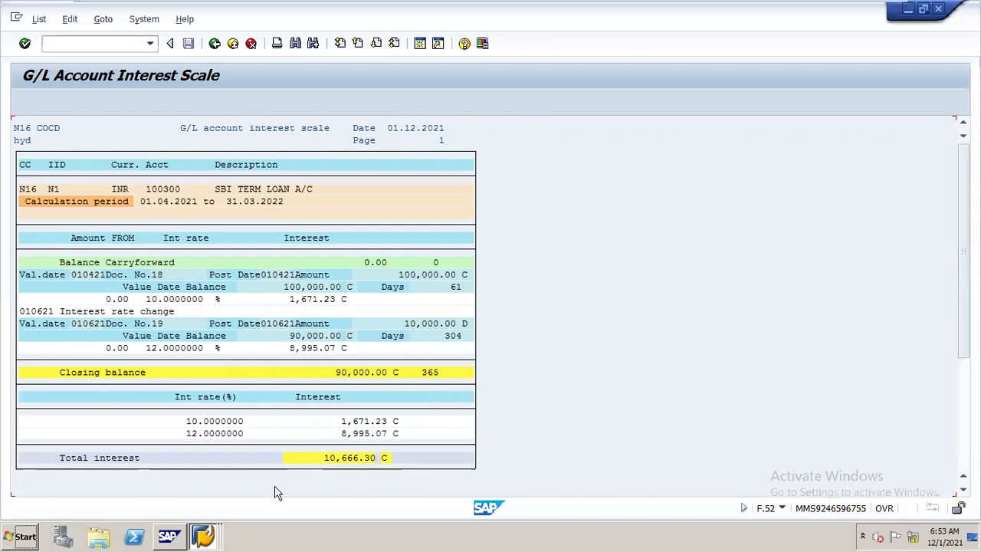
# Check the N161 rates in the Reference Interest Rate Values session, and return to the interest scale report.
pyautogui.click(203, 536)
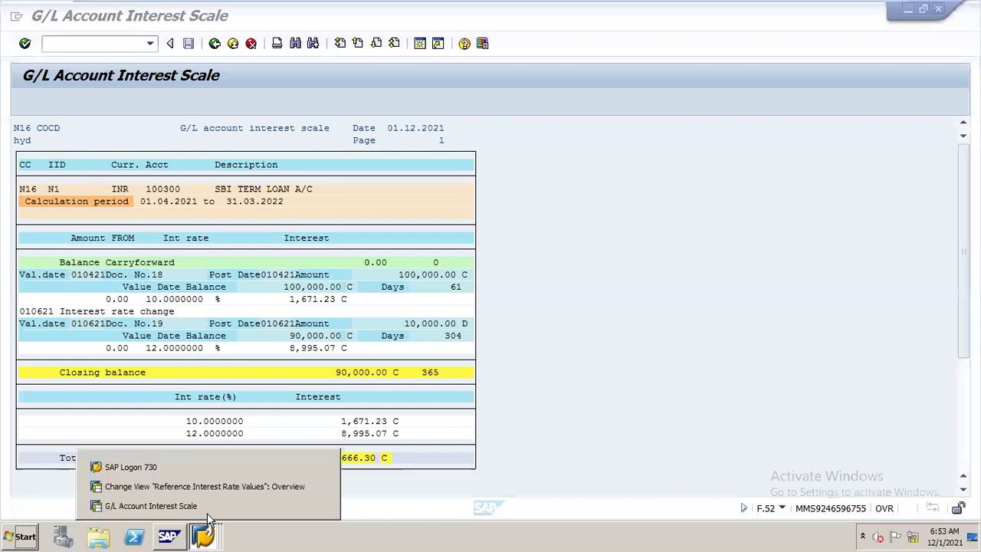
pyautogui.click(234, 485)
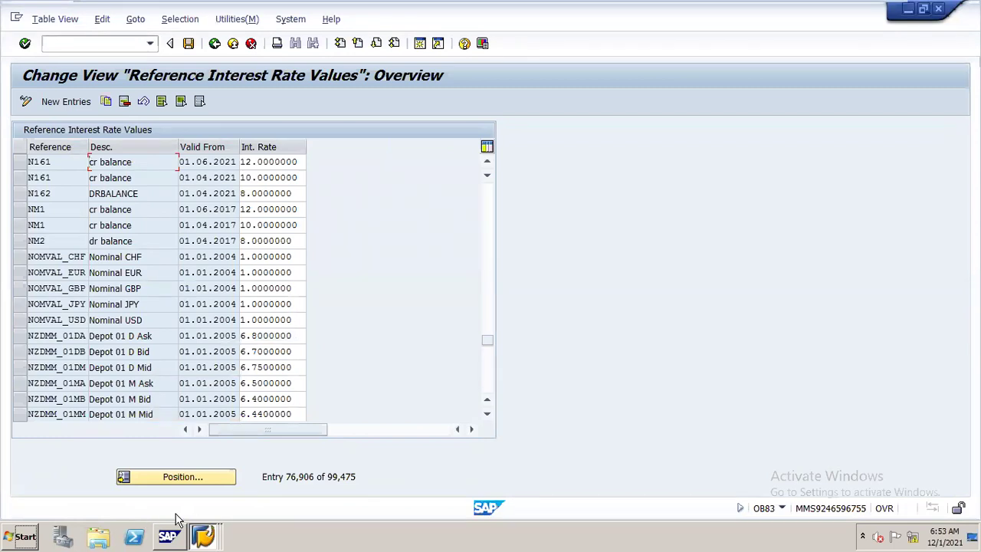
pyautogui.click(203, 532)
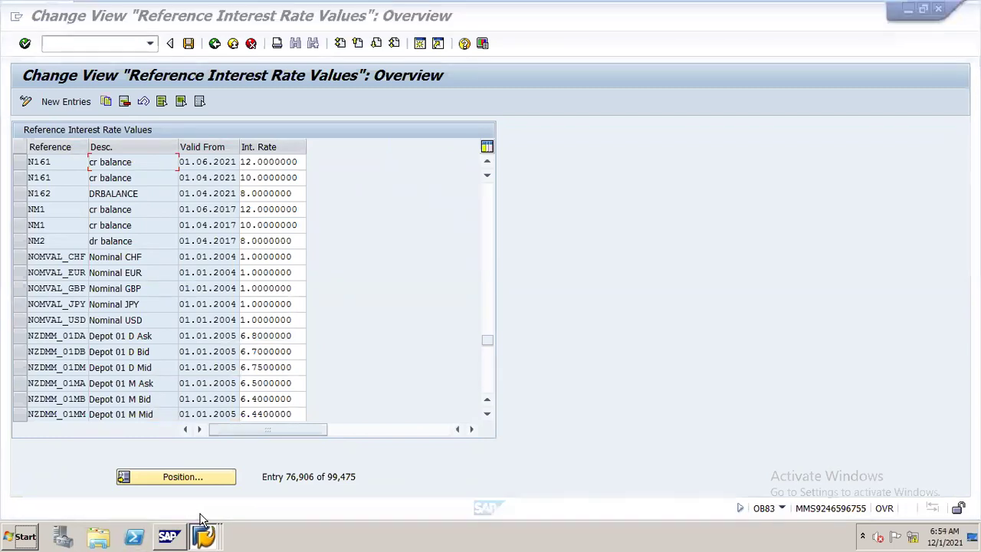
pyautogui.click(220, 504)
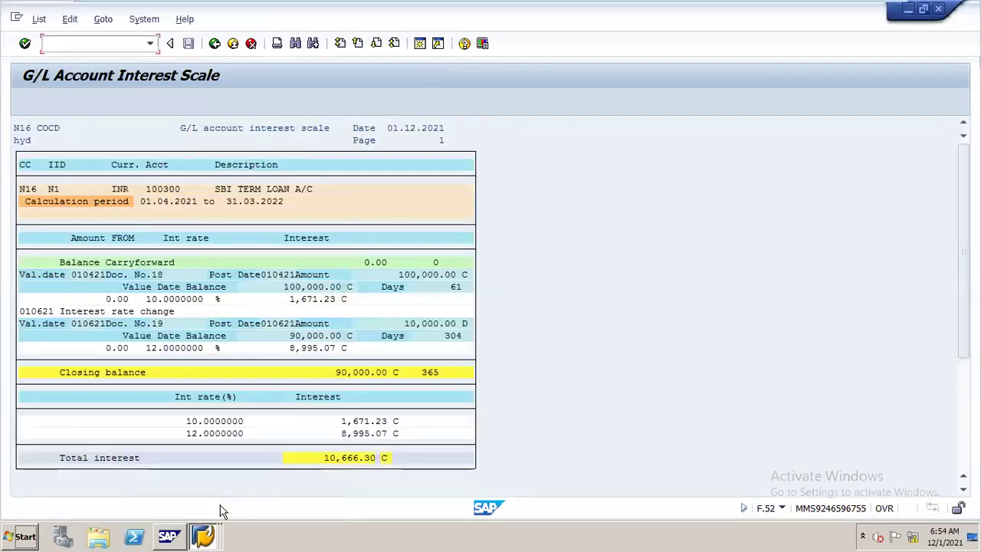
# Go back to the interest scale selection screen and set the calculation period's end date to 30.04.2021.
pyautogui.click(214, 46)
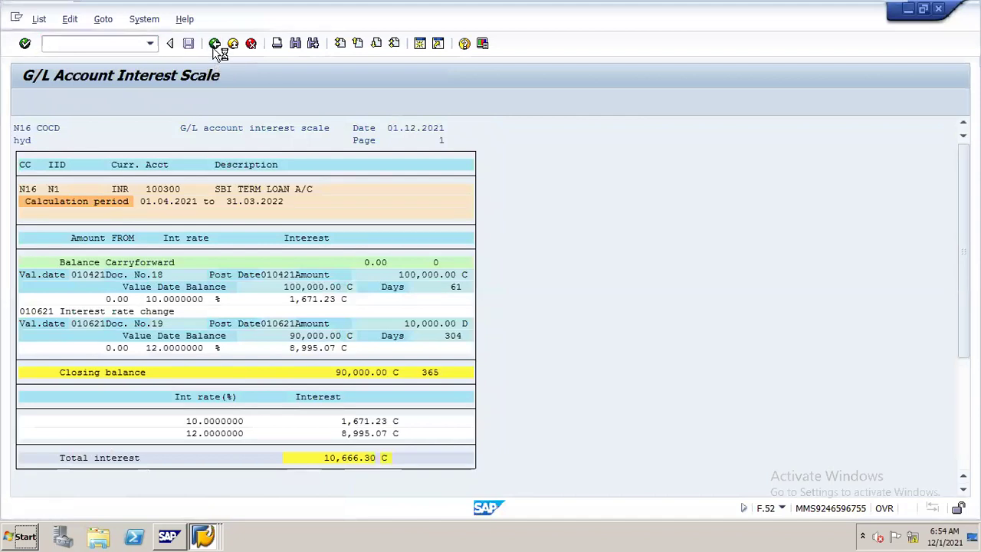
pyautogui.click(214, 46)
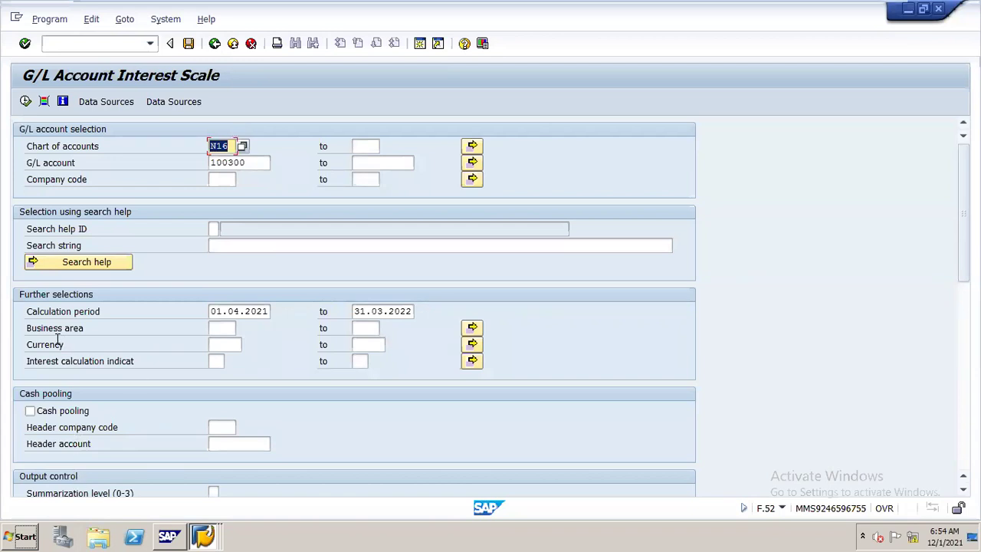
pyautogui.moveTo(353, 311); pyautogui.dragTo(442, 316)
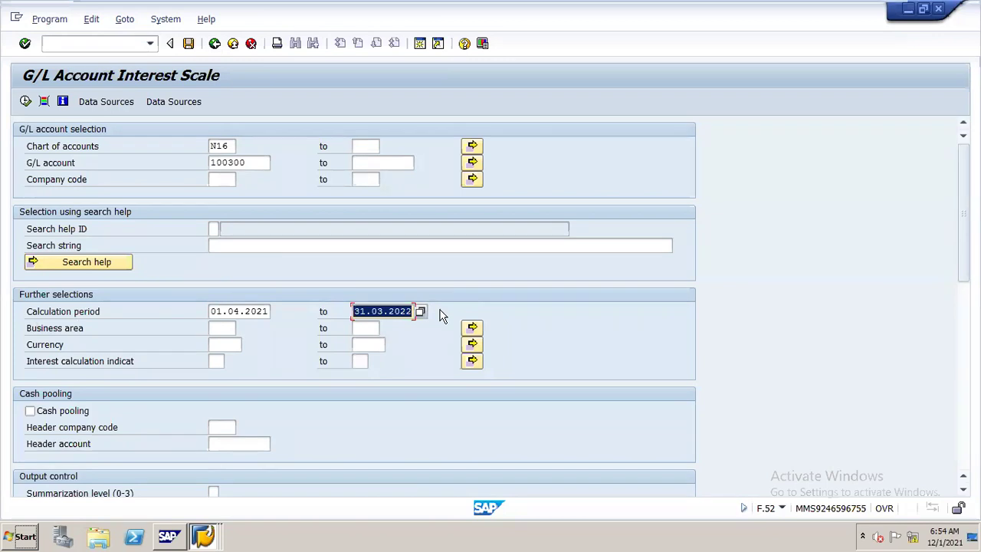
pyautogui.write('30.04.2021')
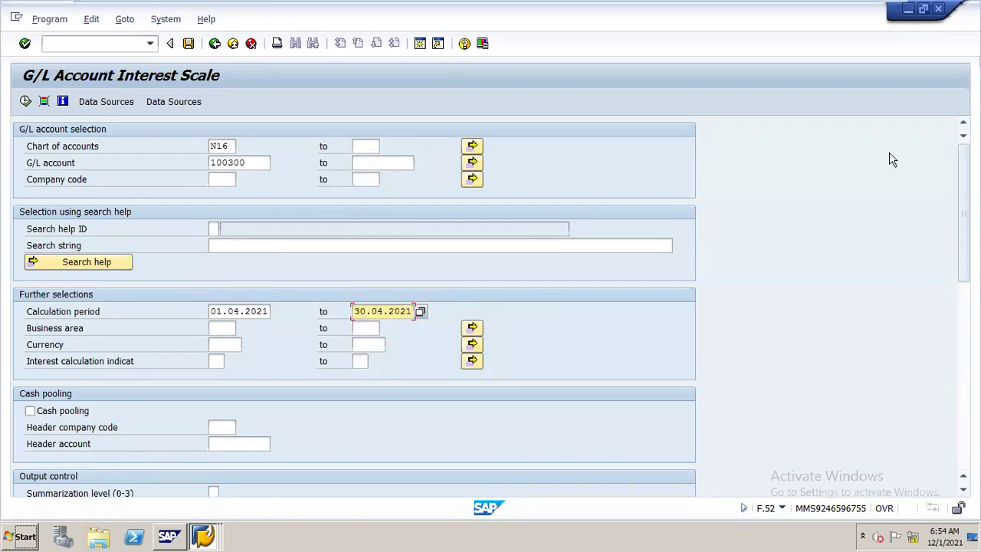
# Enable Post interest settlements in the posting control.
pyautogui.scroll(-4, 491, 305)
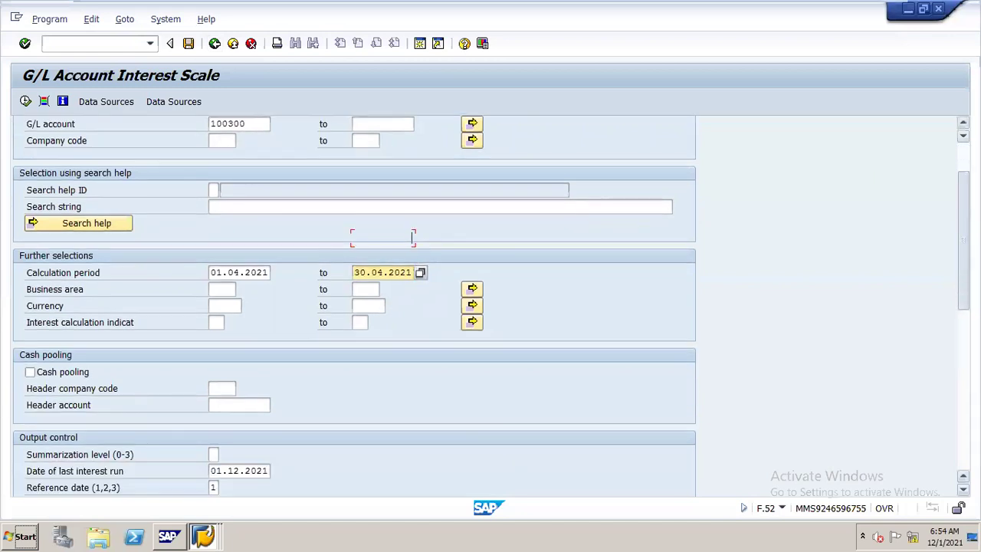
pyautogui.scroll(-2, 491, 305)
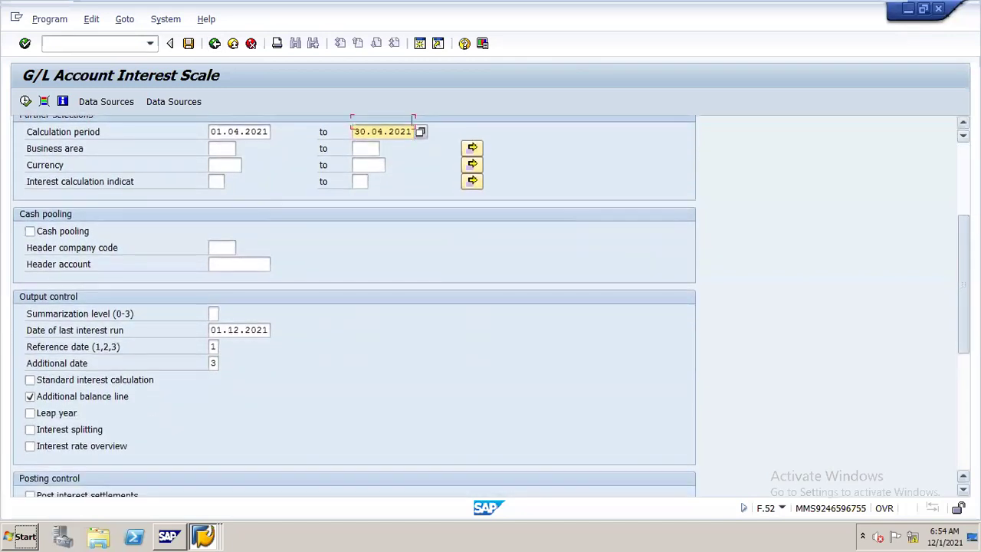
pyautogui.scroll(-3, 491, 306)
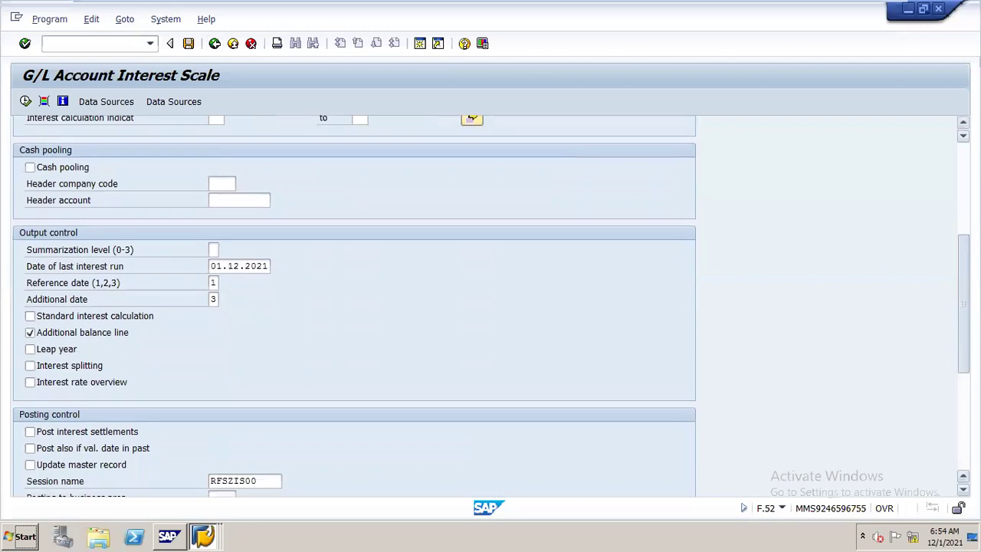
pyautogui.scroll(-4, 491, 305)
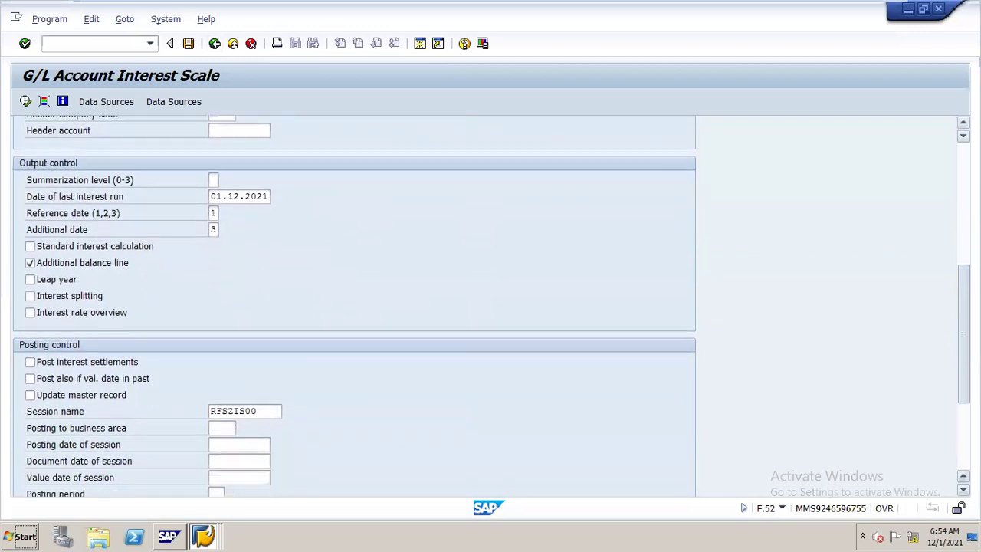
pyautogui.scroll(-1, 491, 306)
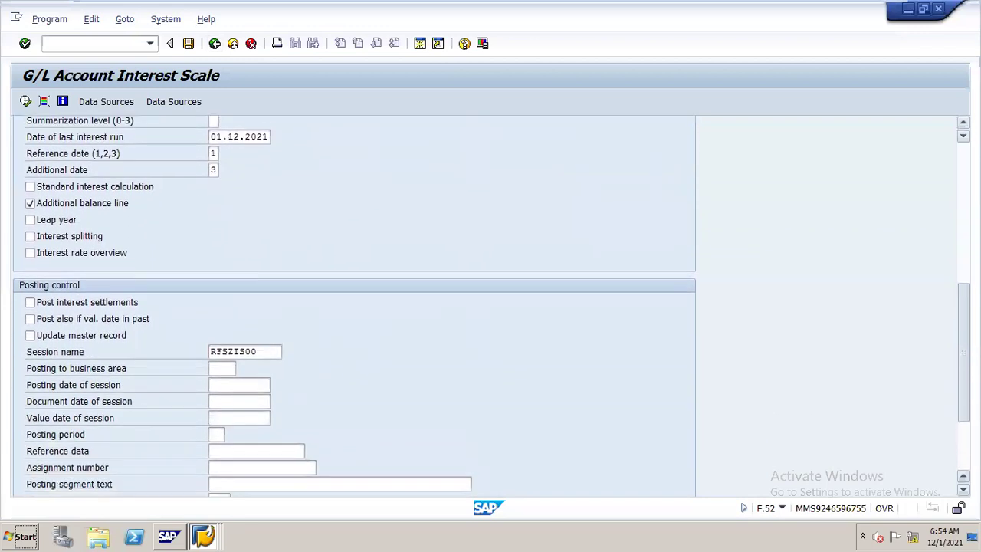
pyautogui.scroll(-1, 353, 306)
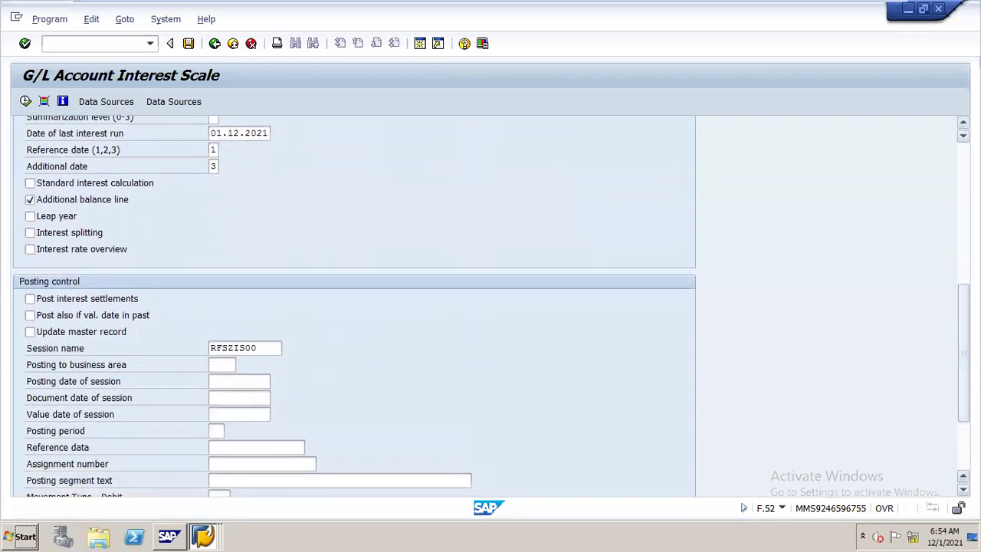
pyautogui.click(31, 302)
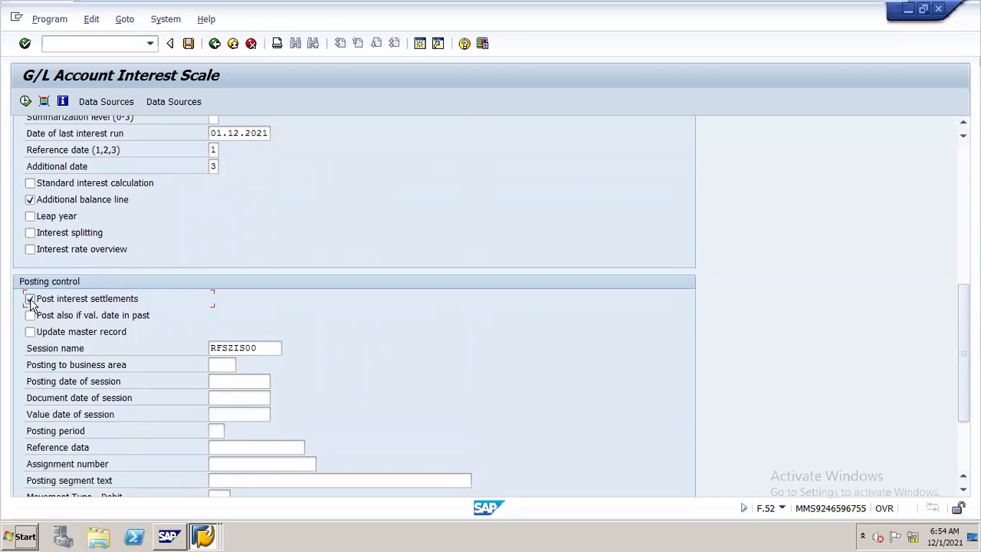
# Enable Update master record in the posting control and set the session name to N16.
pyautogui.click(30, 333)
pyautogui.moveTo(270, 347); pyautogui.dragTo(146, 347)
pyautogui.press('Delete')
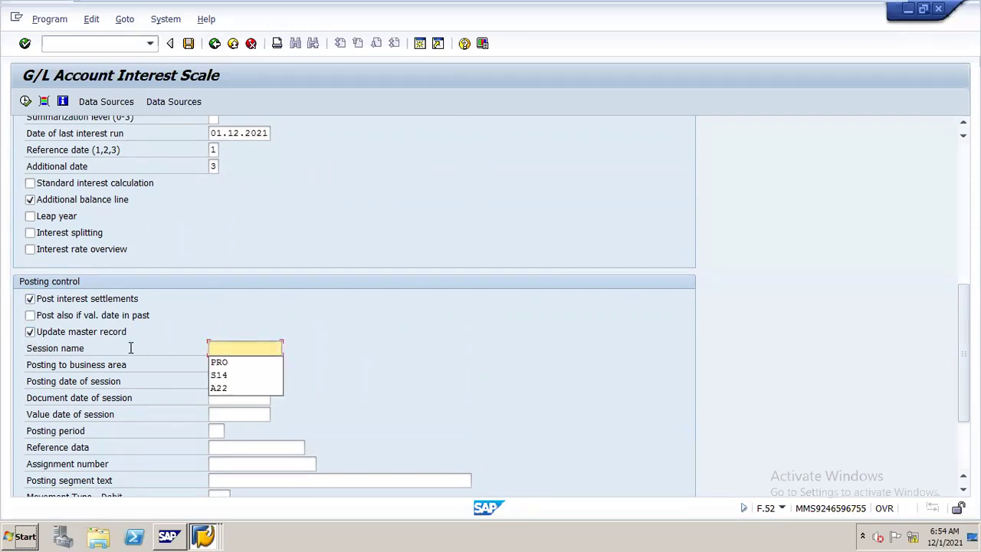
pyautogui.write('N16')
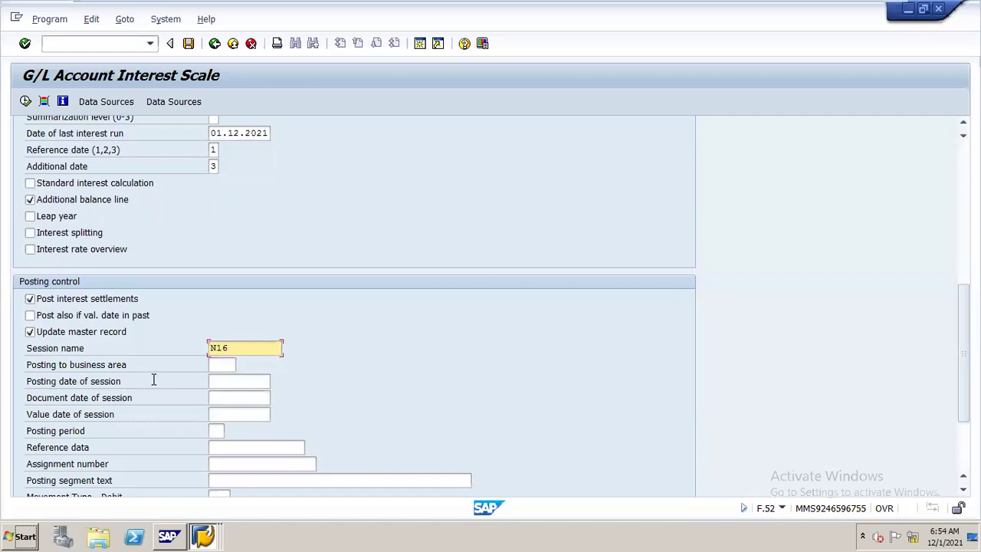
# Set the session's posting date, document date and value date to 30.04.2021.
pyautogui.click(242, 384)
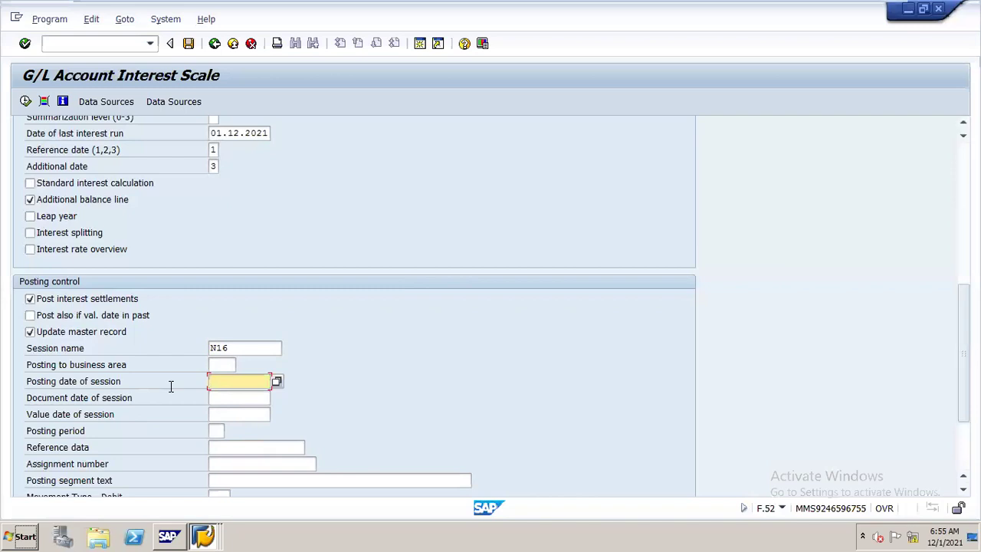
pyautogui.write('30')
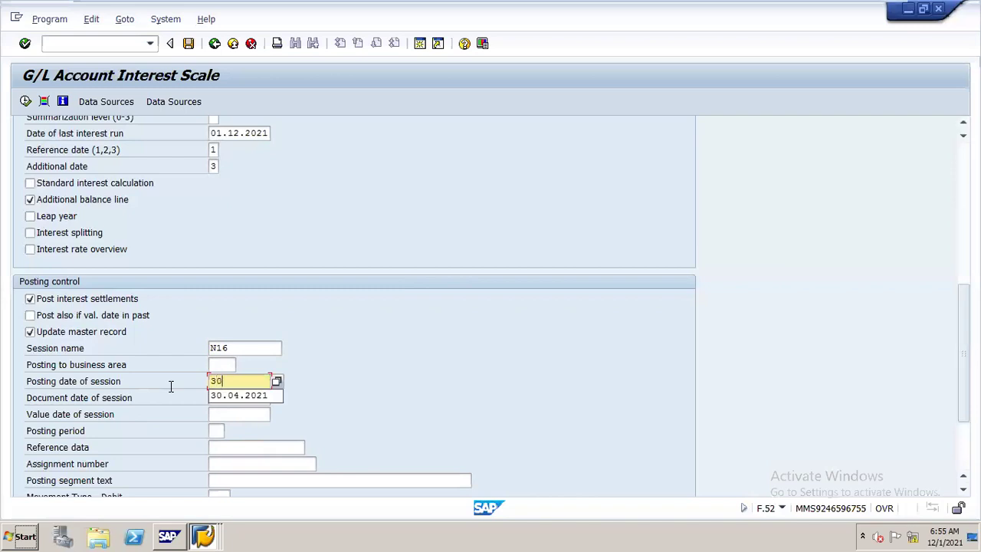
pyautogui.press('Down')
pyautogui.press('Tab')
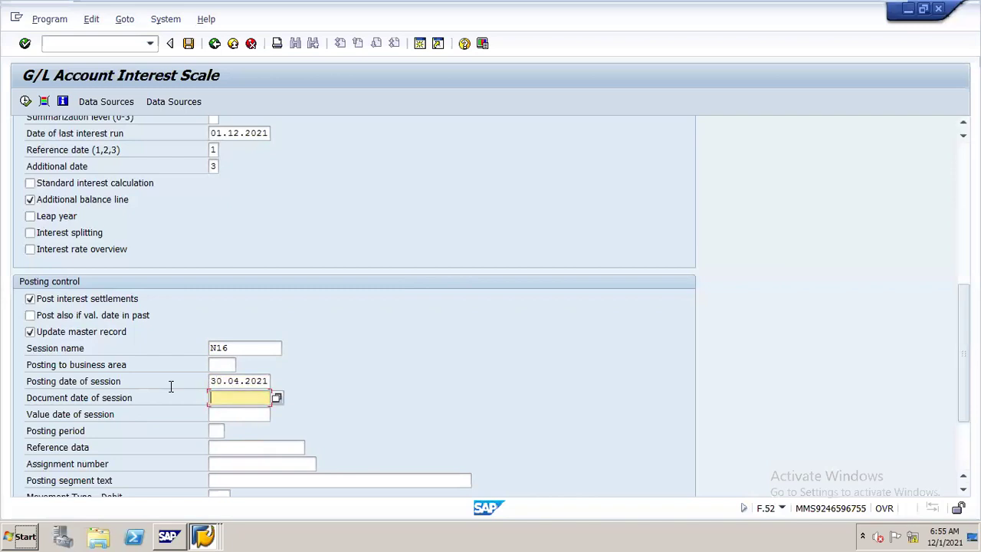
pyautogui.write('30.')
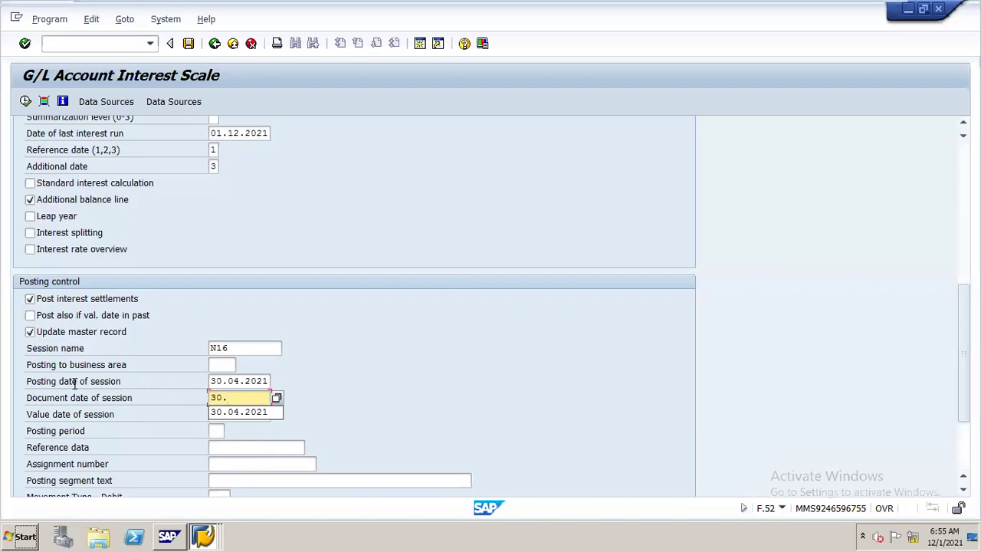
pyautogui.write('04.2021')
pyautogui.press('Tab')
pyautogui.write('30.04.2021')
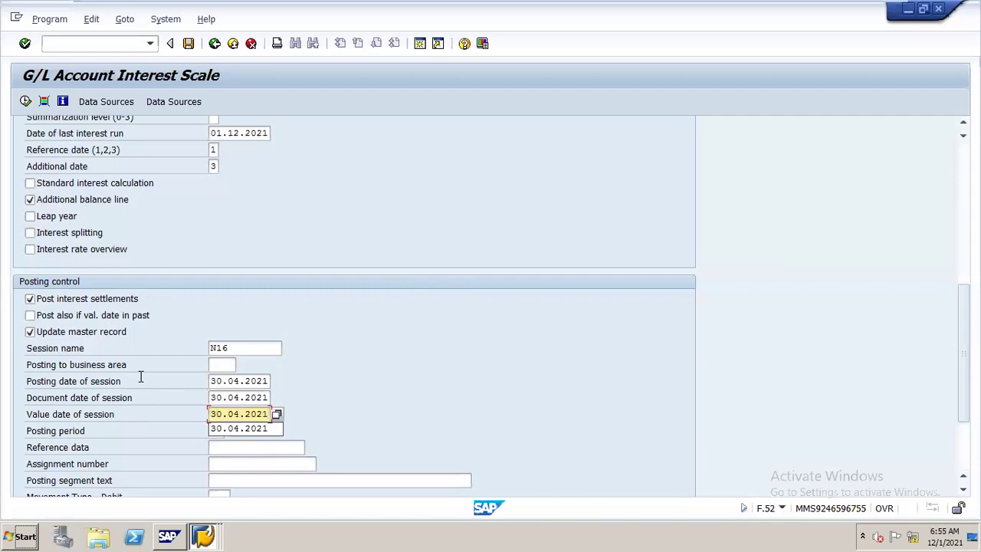
pyautogui.press('Escape')
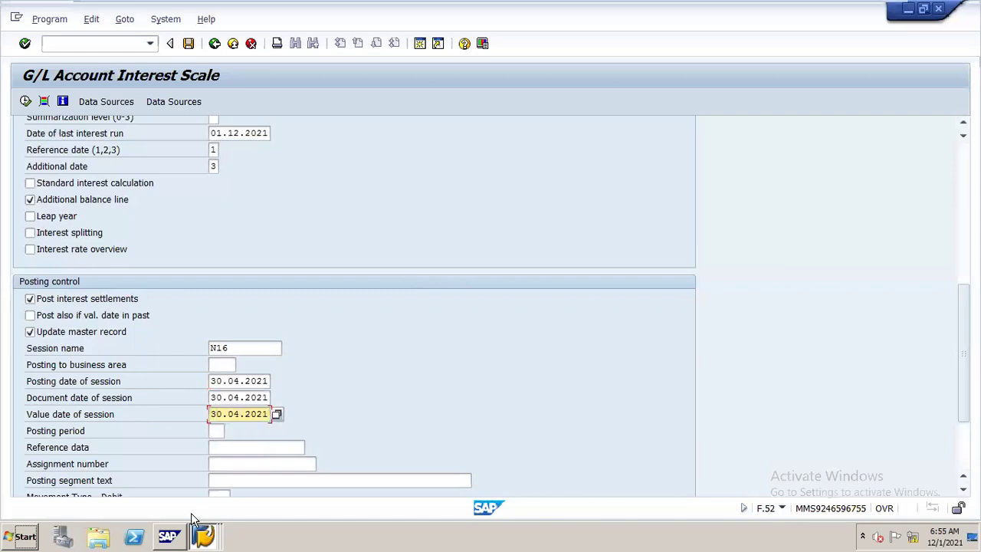
# Set the posting segment text to "int for apr" and execute the interest scale report.
pyautogui.click(231, 481)
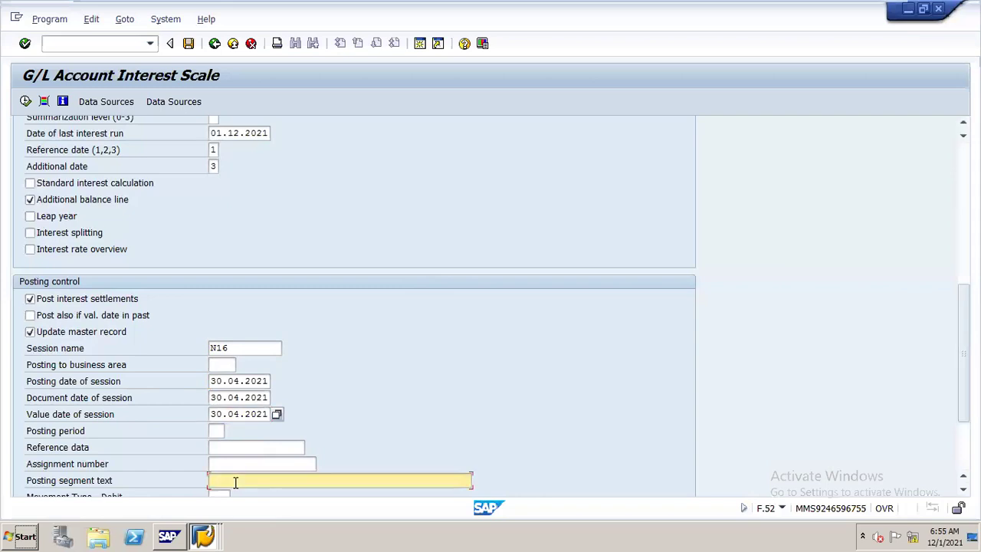
pyautogui.press('Down')
pyautogui.press('Return')
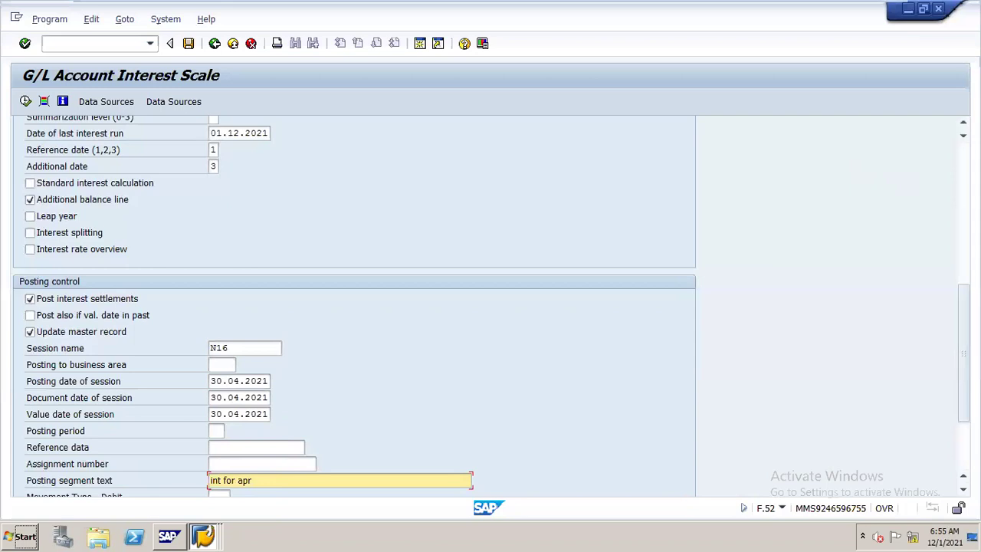
pyautogui.moveTo(963, 356); pyautogui.dragTo(963, 255)
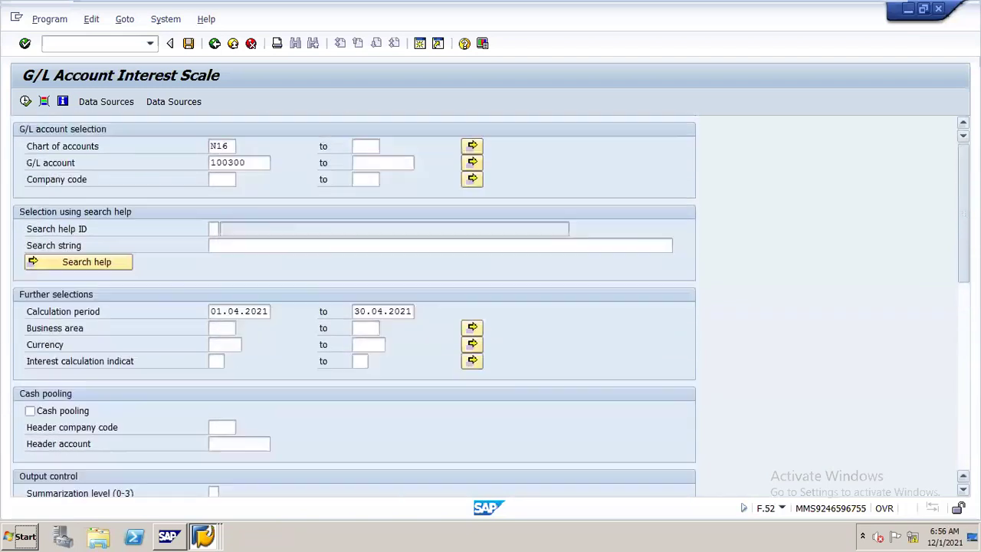
pyautogui.click(29, 104)
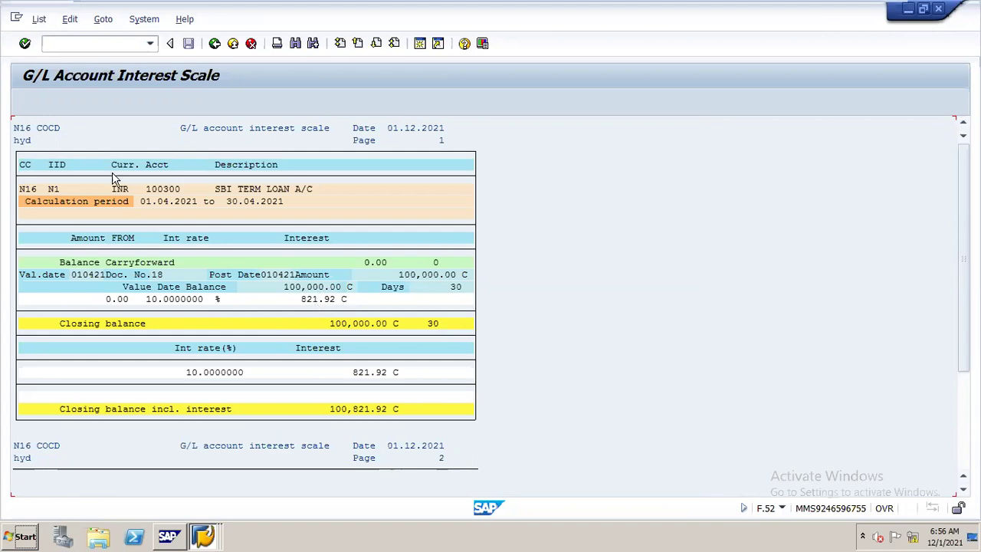
# Open the batch input session overview from the interest scale report.
pyautogui.click(141, 20)
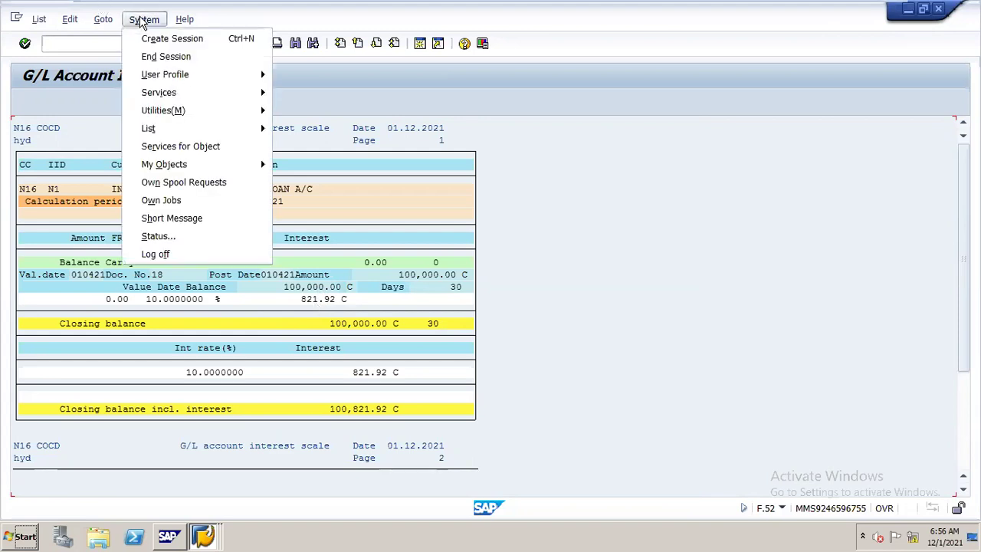
pyautogui.moveTo(164, 93)
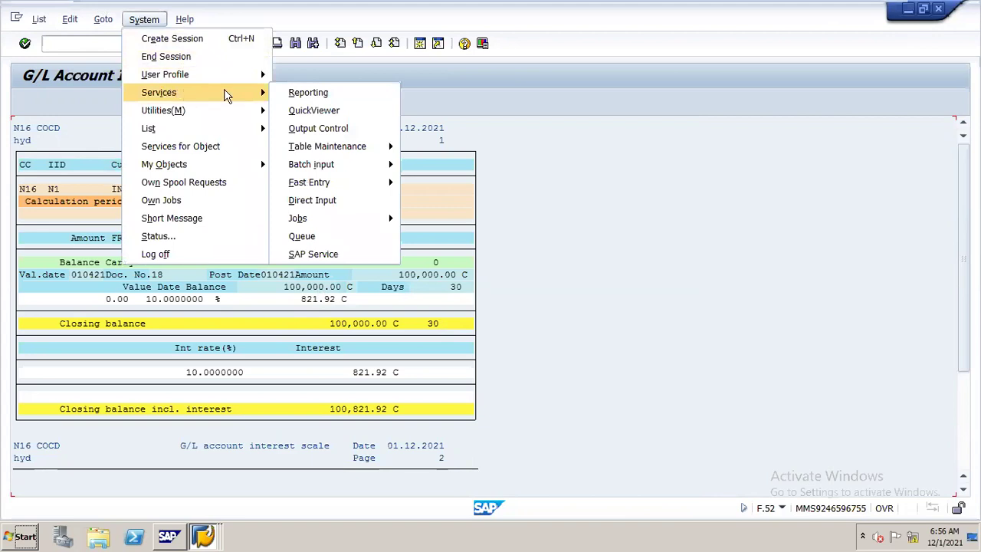
pyautogui.moveTo(297, 168)
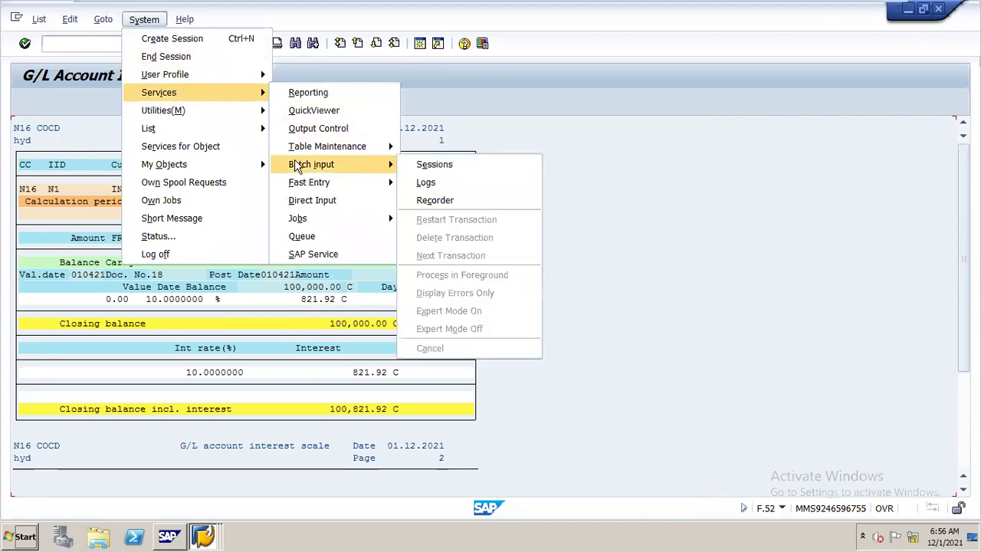
pyautogui.click(453, 161)
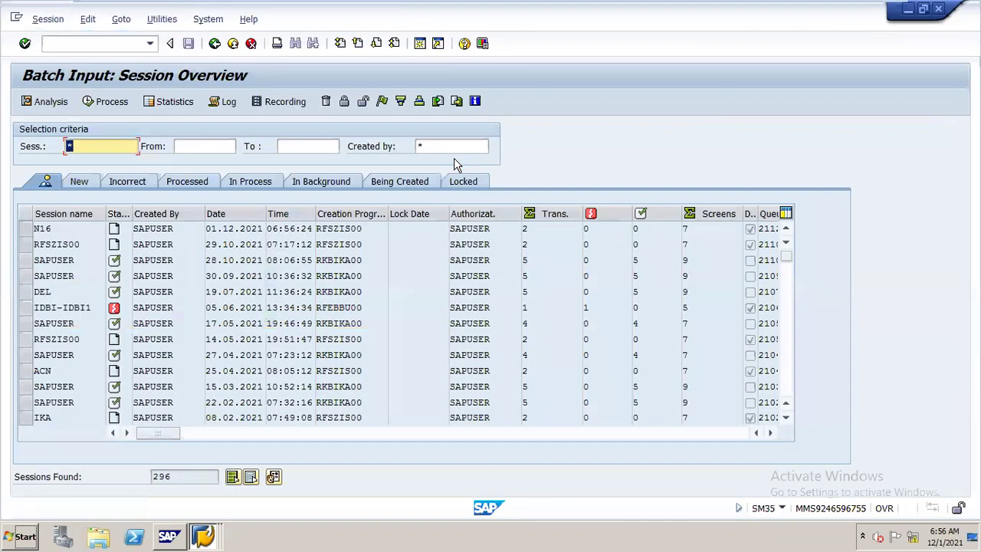
# Process the new batch input session N16 in Display errors only mode.
pyautogui.click(26, 228)
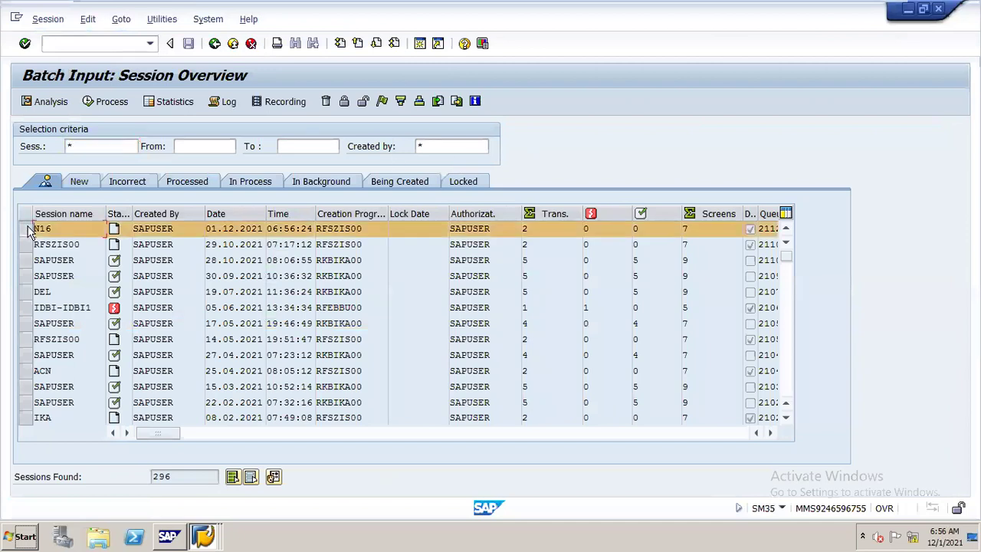
pyautogui.click(93, 102)
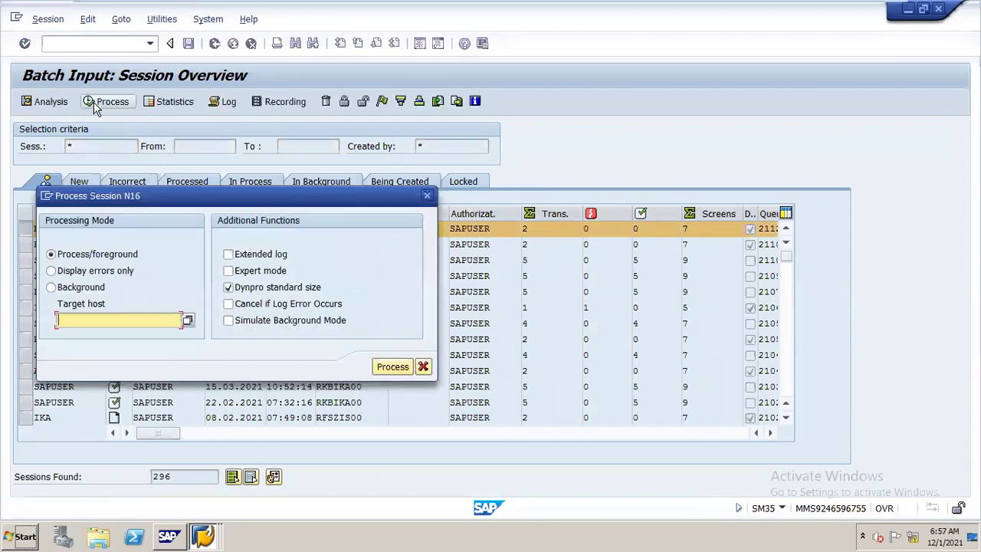
pyautogui.click(51, 272)
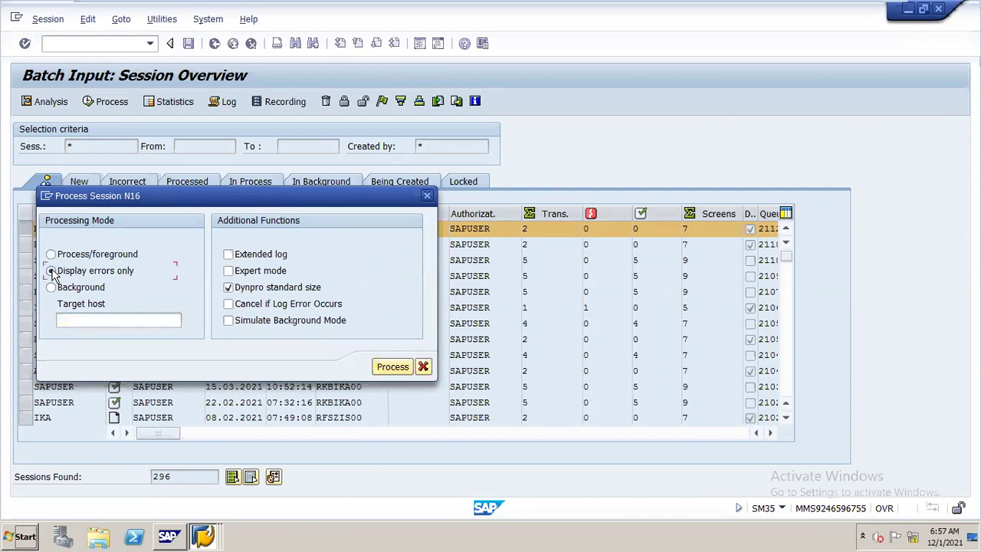
pyautogui.click(396, 371)
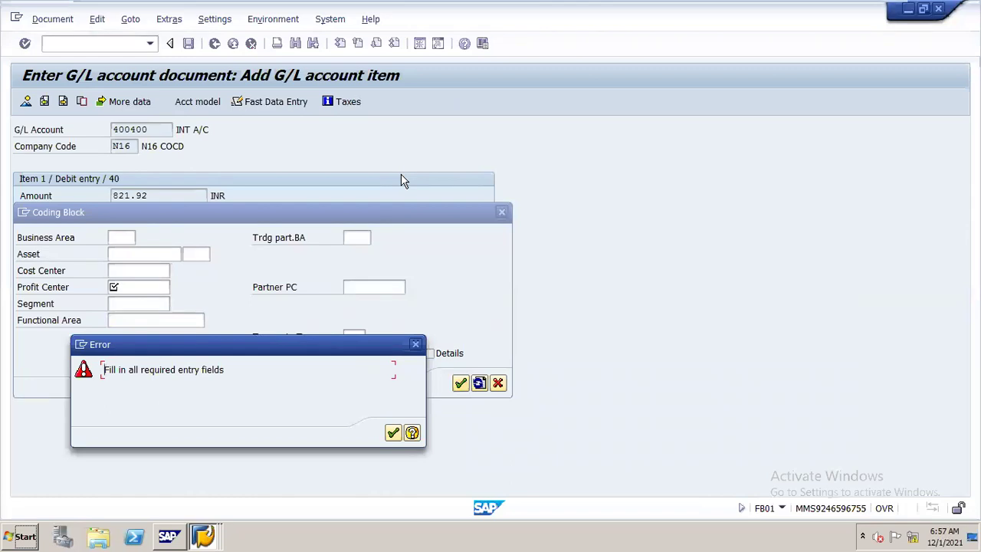
# Dismiss the required-field error and assign profit center STEEL to the debit item on INT A/C.
pyautogui.click(392, 433)
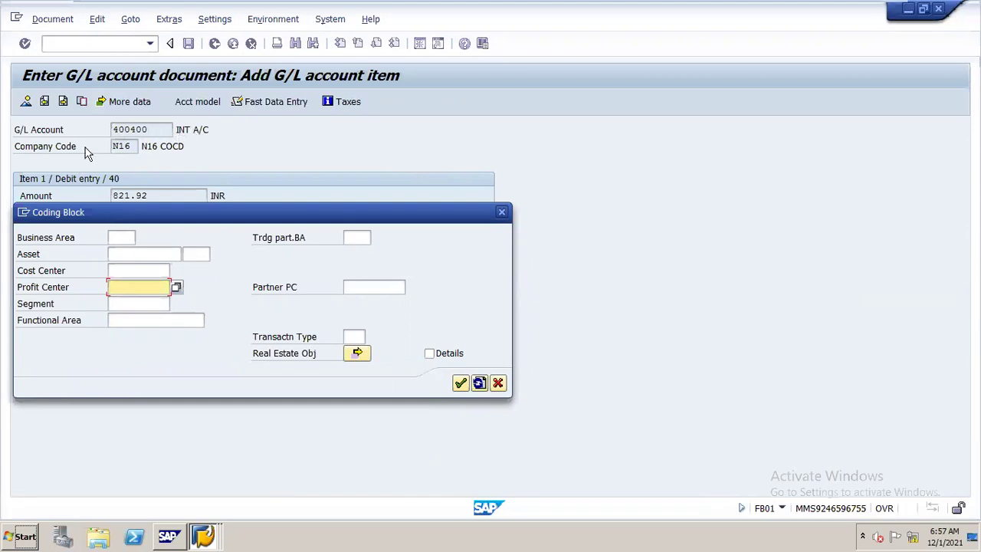
pyautogui.click(120, 285)
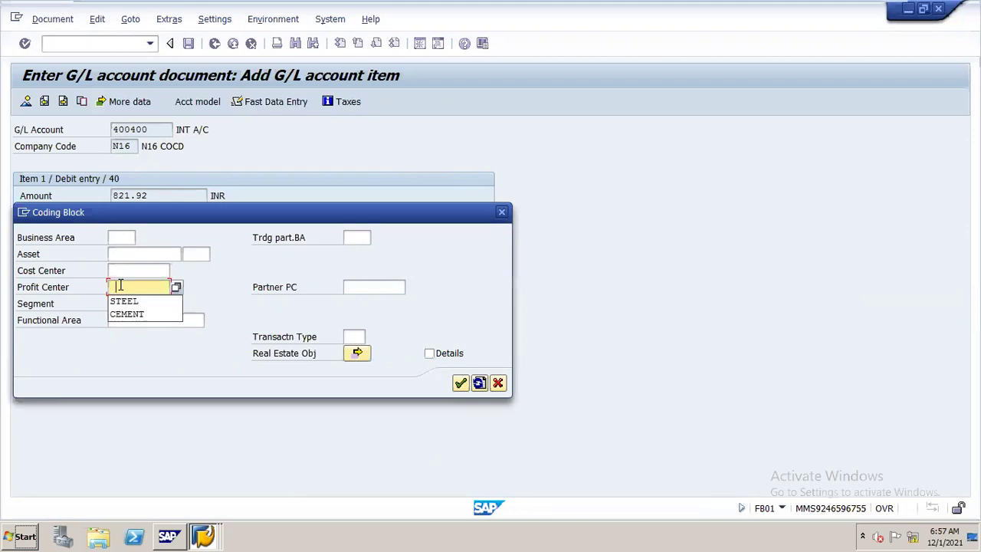
pyautogui.click(124, 302)
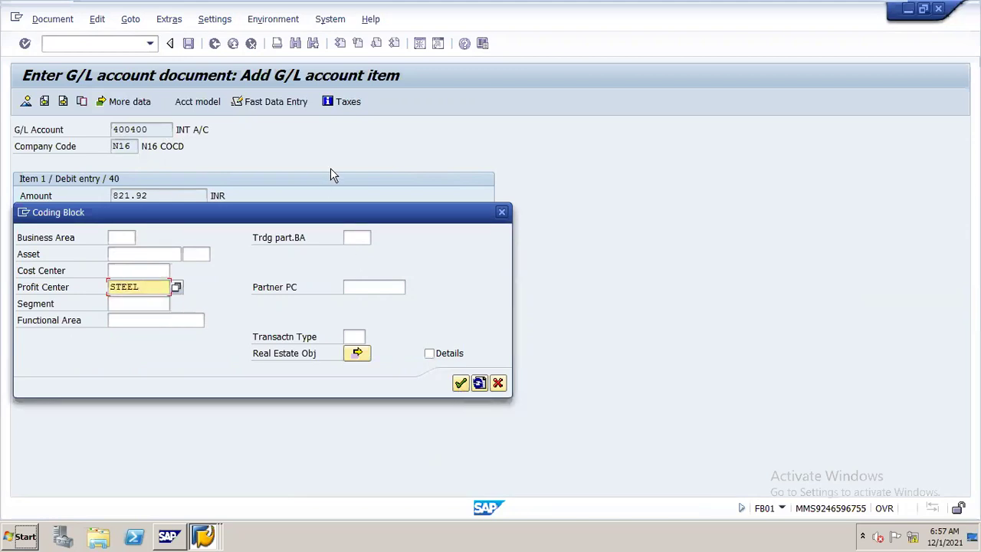
pyautogui.moveTo(306, 211); pyautogui.dragTo(503, 180)
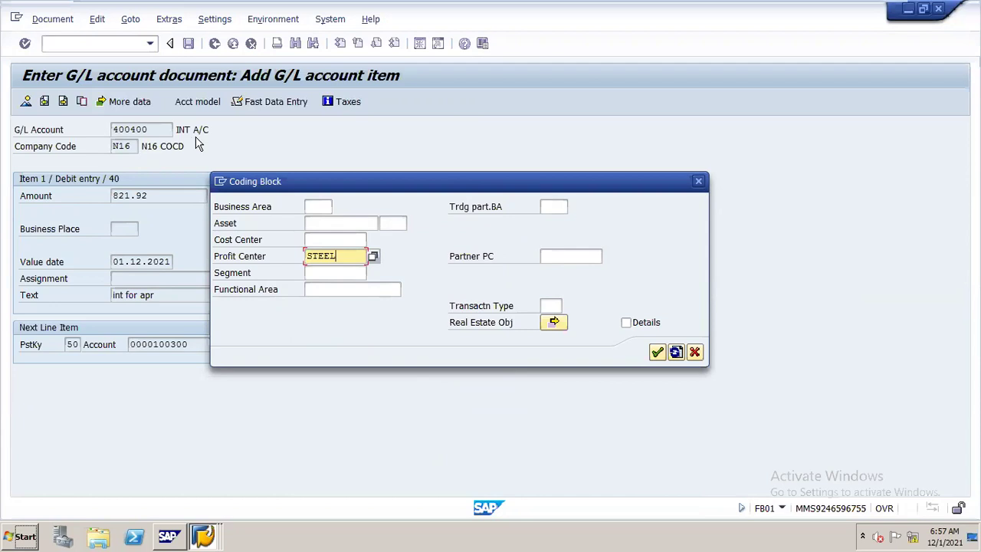
pyautogui.press('Return')
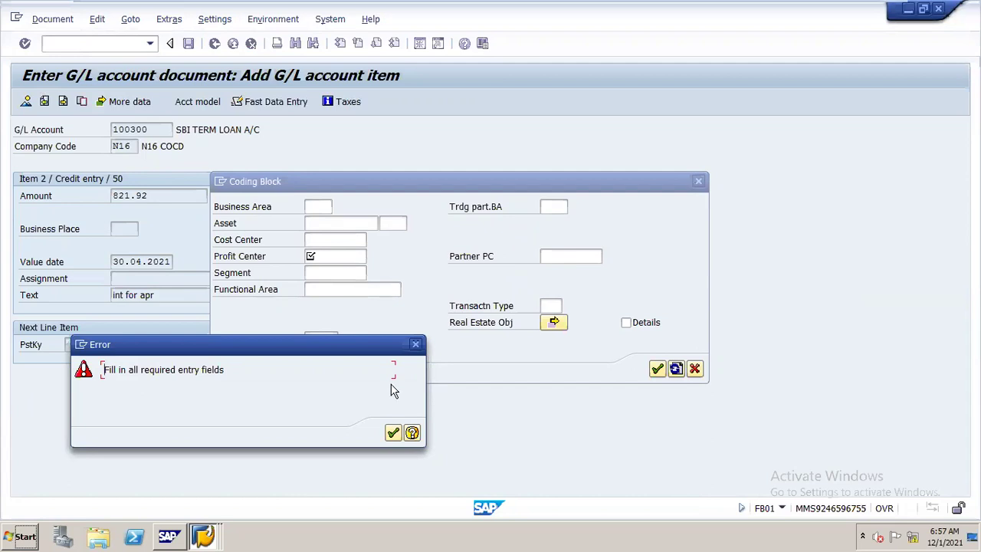
# Assign profit center STEEL to the SBI TERM LOAN A/C credit item, complete the session and exit batch input.
pyautogui.click(393, 434)
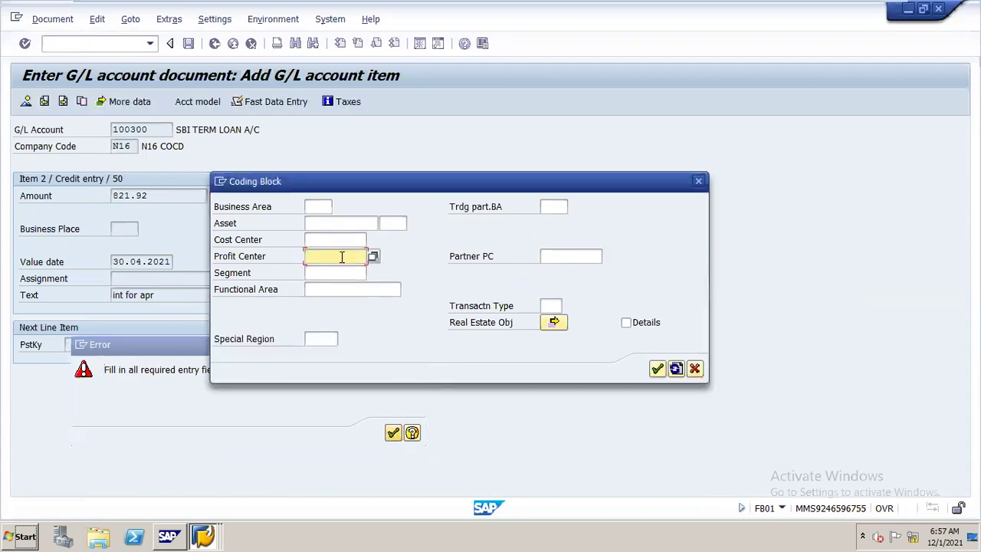
pyautogui.click(341, 257)
pyautogui.press('Down')
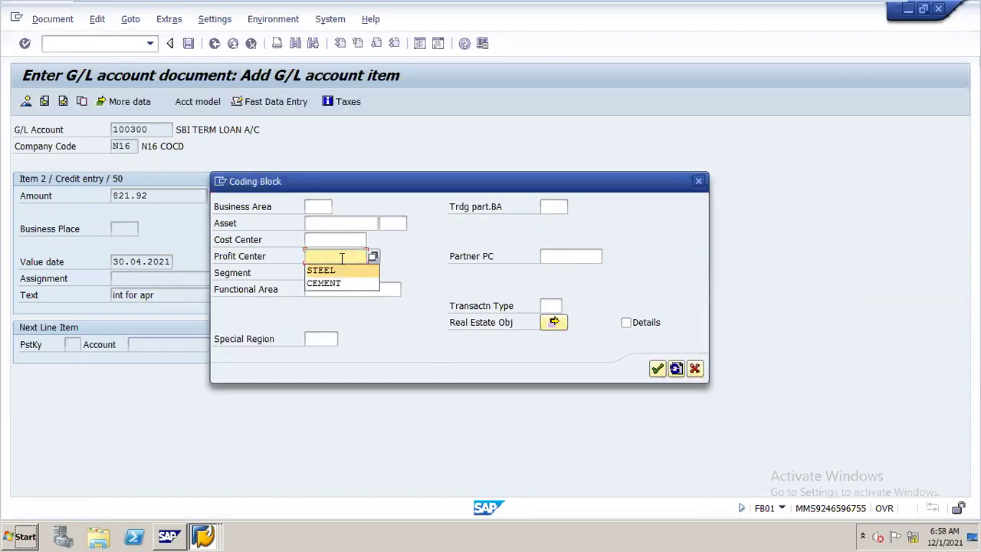
pyautogui.press('Return')
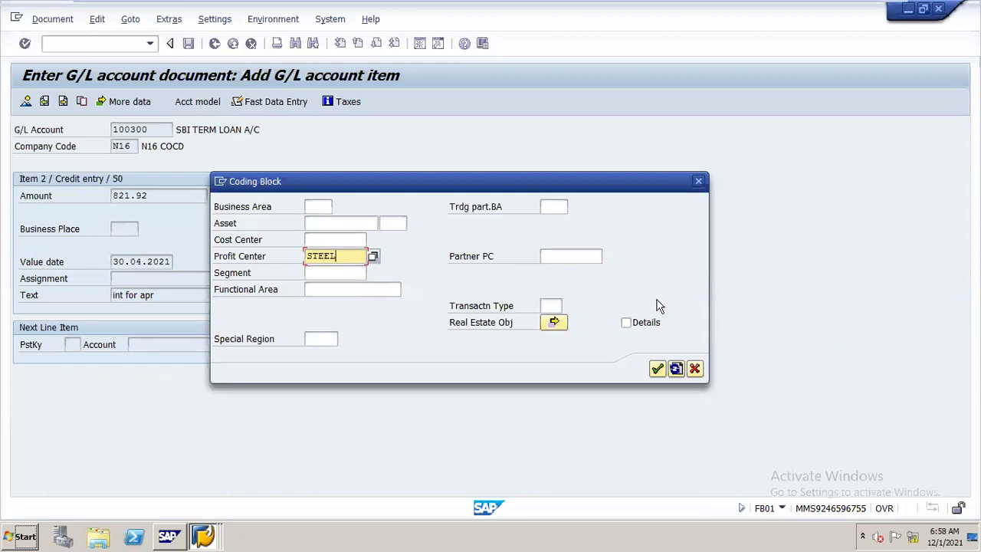
pyautogui.click(656, 370)
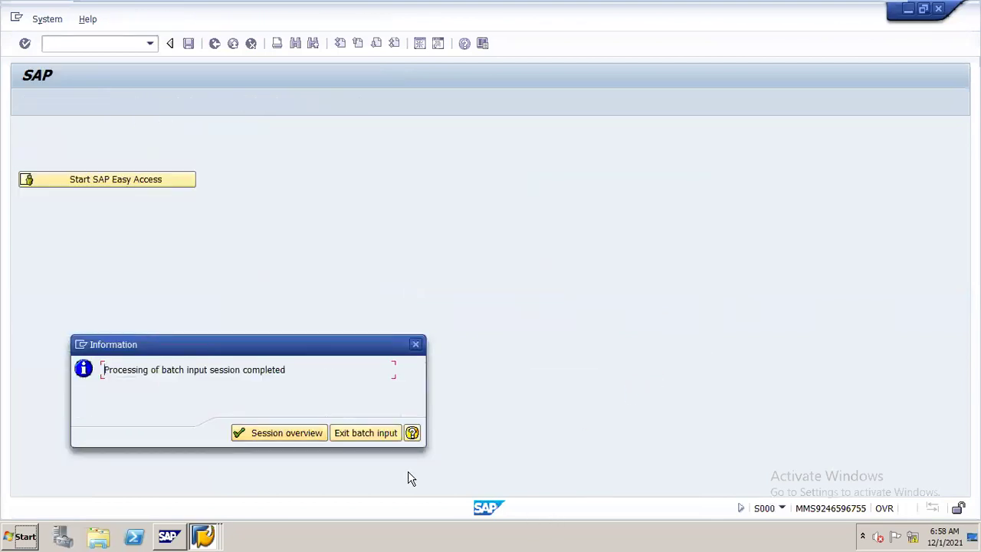
pyautogui.click(376, 433)
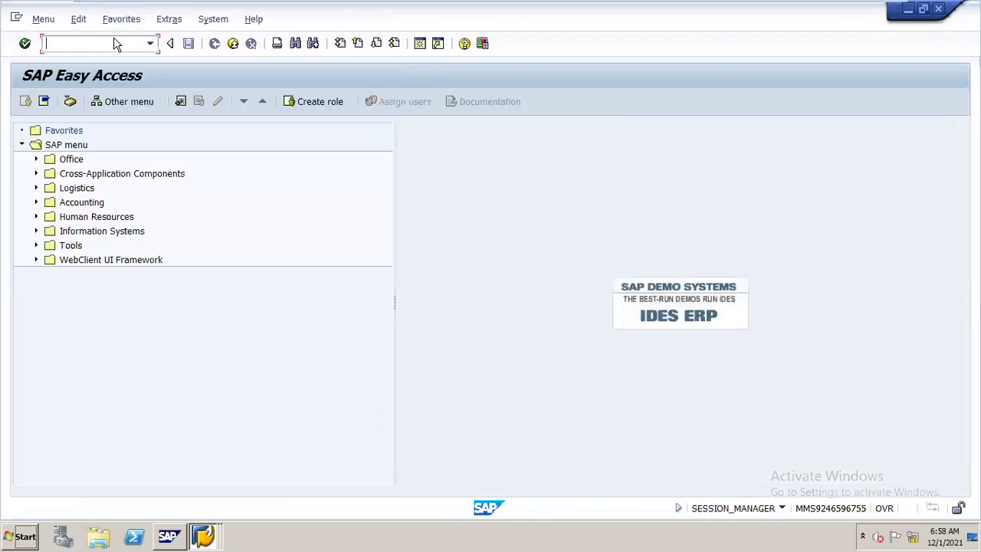
# Display document 20 of company code N16 with FB03 and examine its INT A/C and SBI TERM LOAN A/C line items.
pyautogui.write('/NFB03')
pyautogui.press('Return')
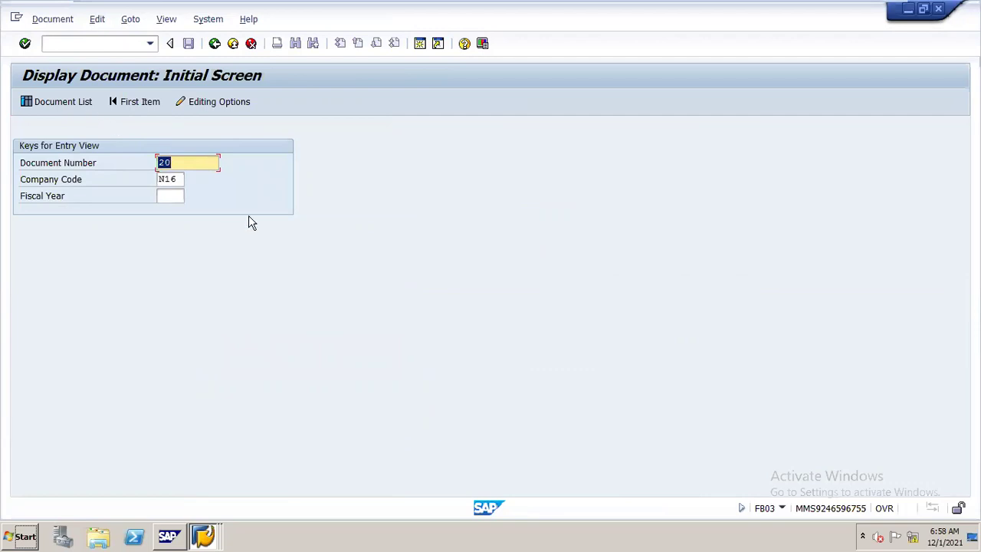
pyautogui.press('Return')
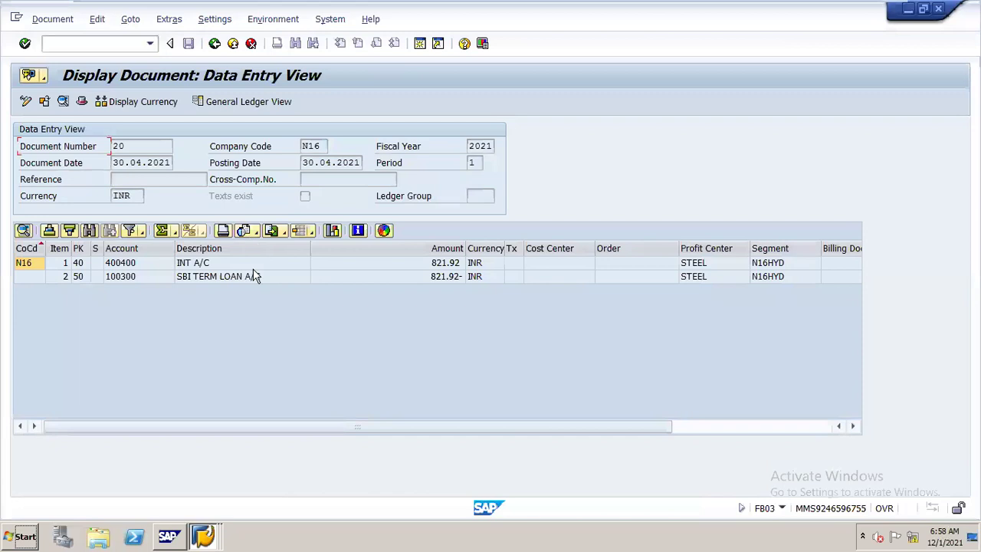
pyautogui.click(209, 265)
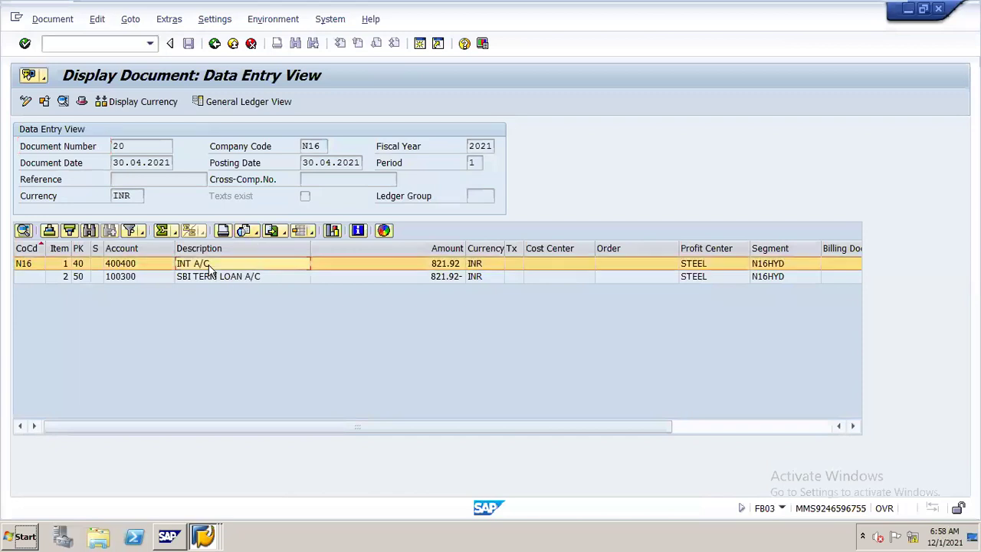
pyautogui.click(212, 278)
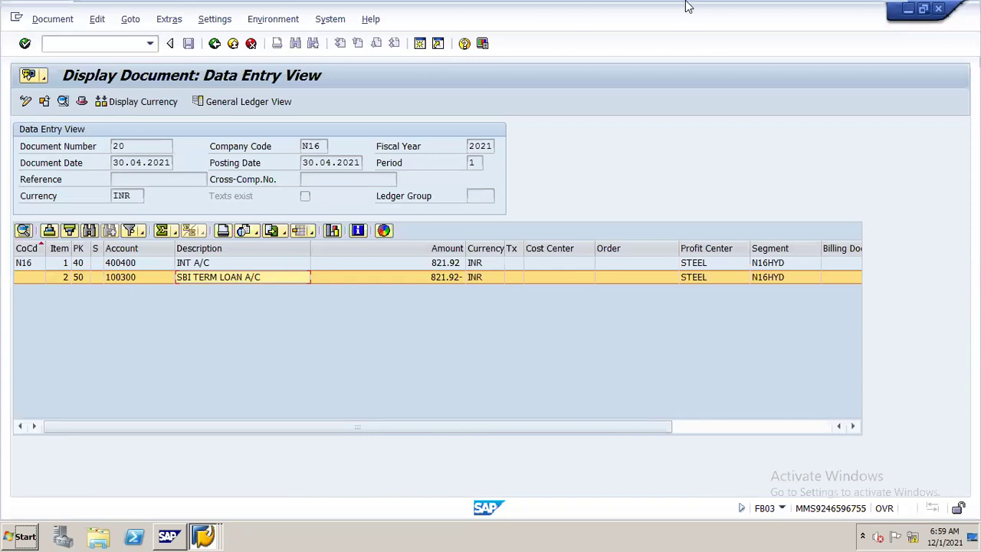
pyautogui.moveTo(688, 2)
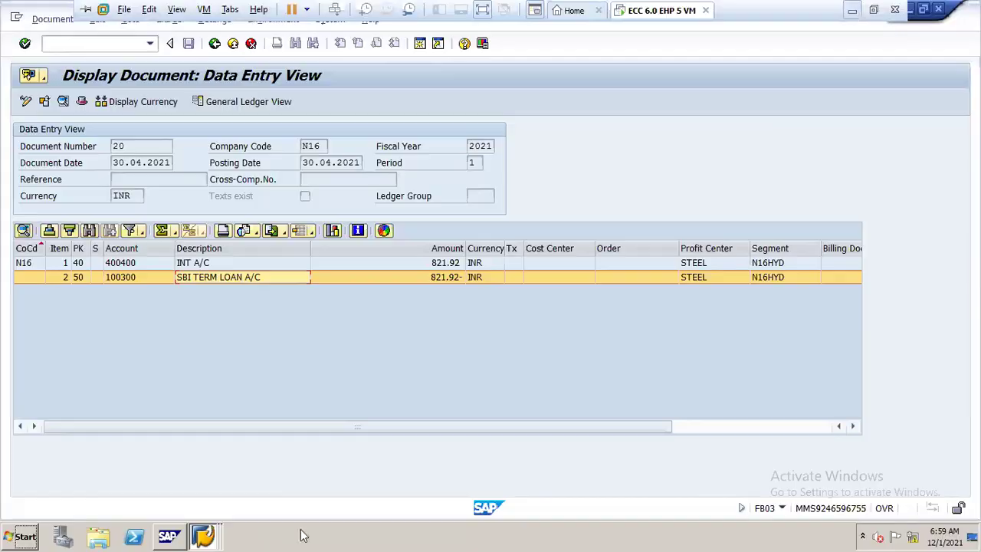
# Switch from the SAP virtual machine to the host desktop, search for Excel and launch Excel 2016.
pyautogui.click(852, 11)
pyautogui.click(896, 9)
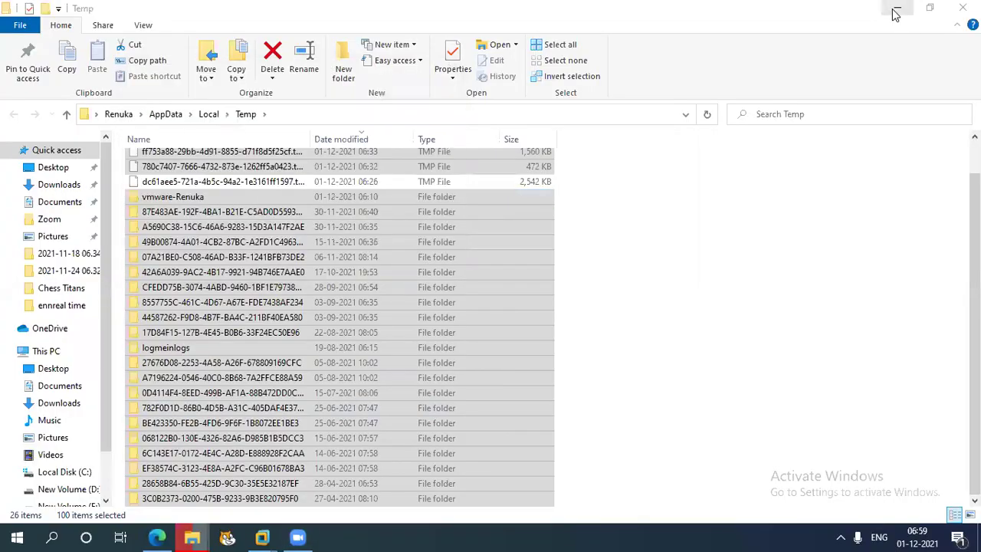
pyautogui.click(24, 534)
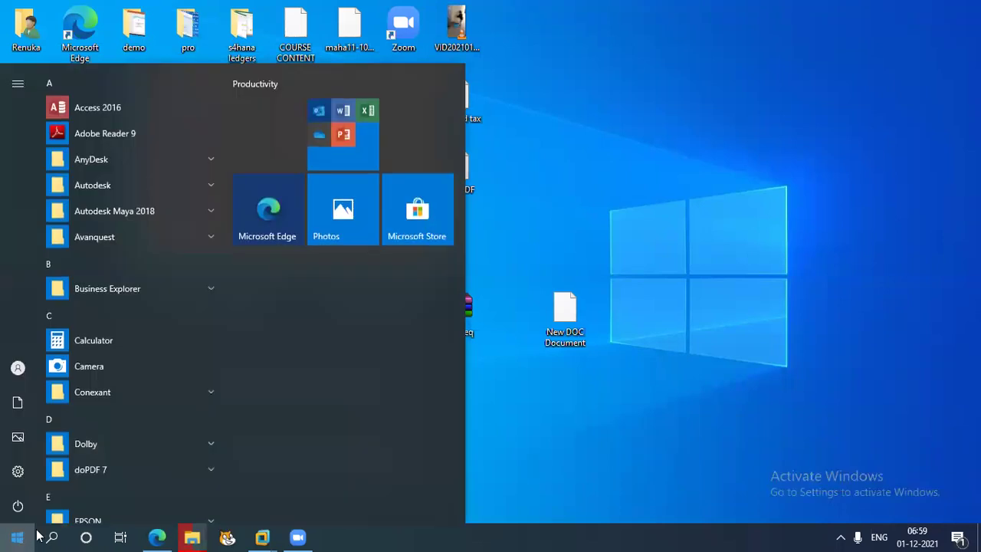
pyautogui.click(52, 537)
pyautogui.click(52, 537)
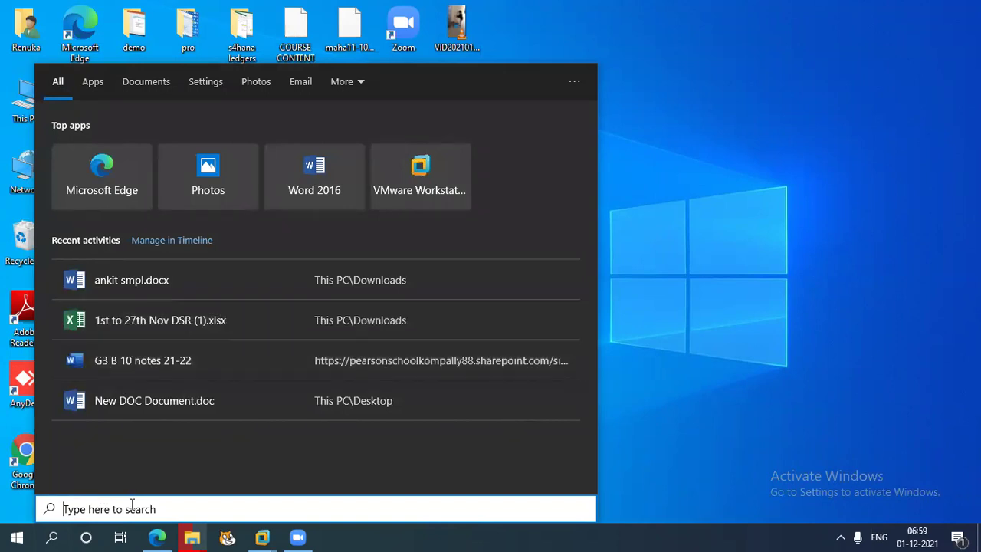
pyautogui.write('exc')
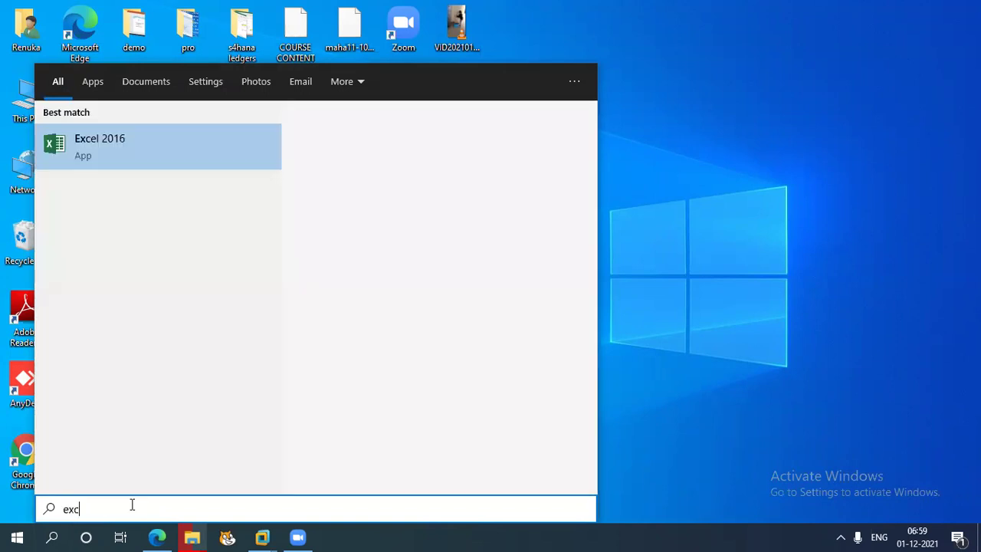
pyautogui.click(117, 131)
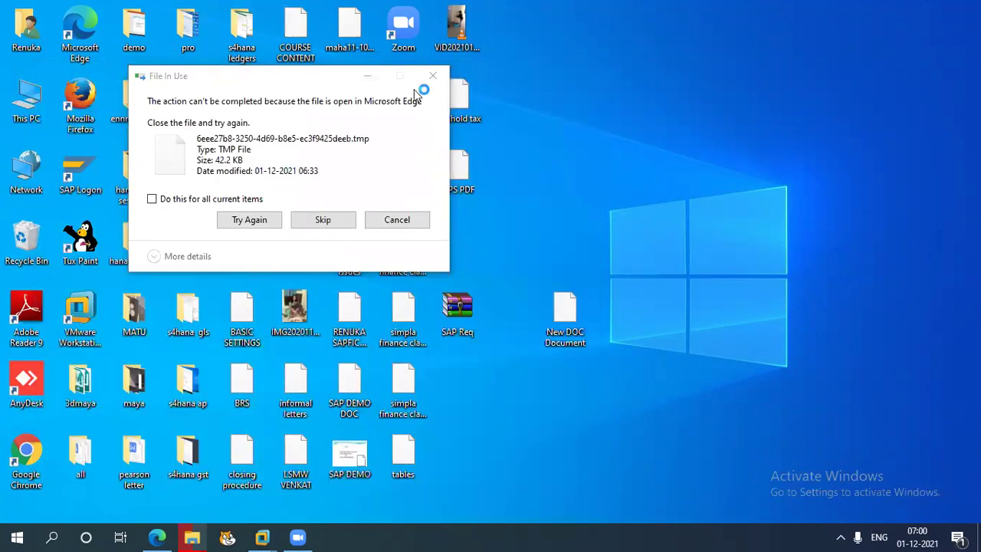
# Cancel the file-in-use dialog, decline Excel's default-program prompt and create a blank workbook.
pyautogui.click(434, 77)
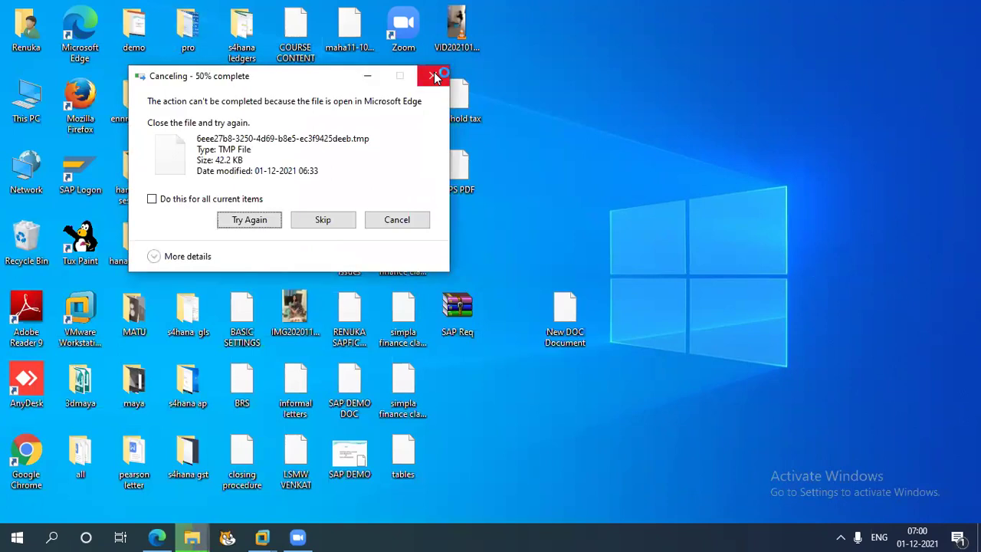
pyautogui.click(434, 77)
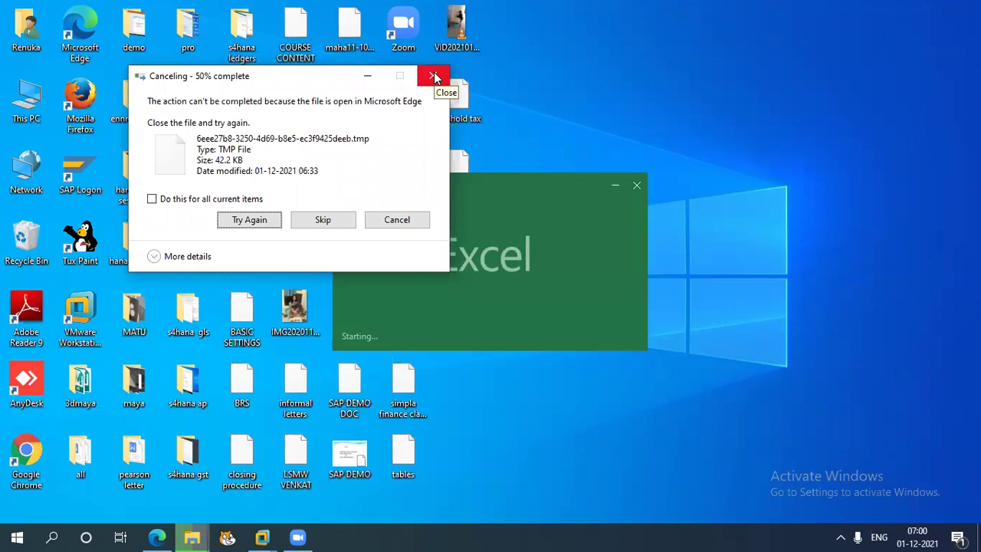
pyautogui.click(431, 77)
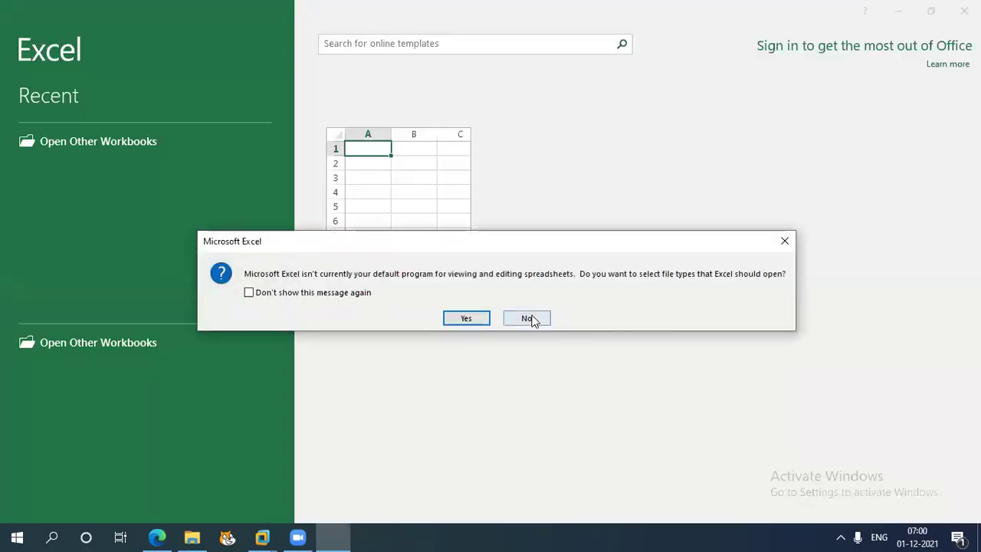
pyautogui.click(529, 318)
pyautogui.click(416, 195)
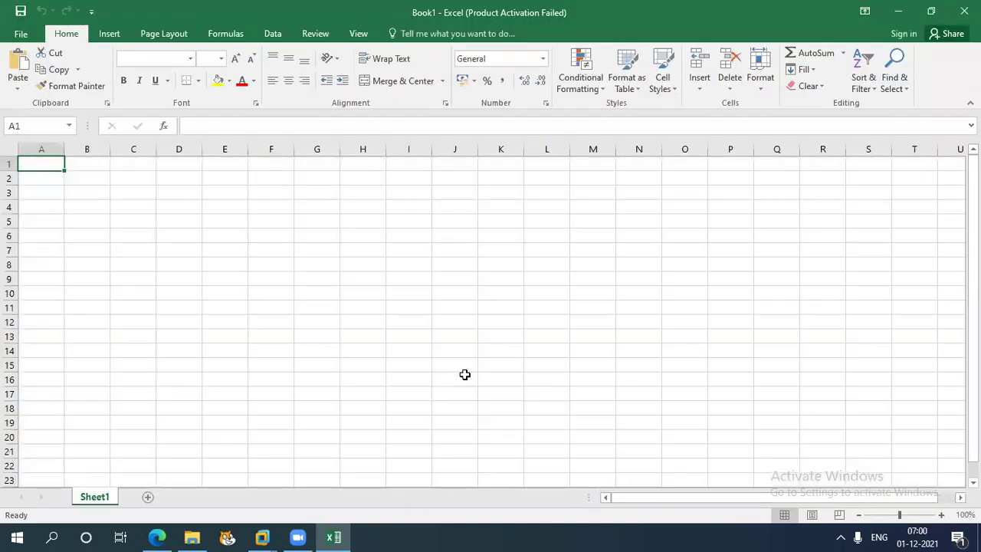
# Enter the interest posting entry as INT DR in cell I7 and LOAN CR in cell I8.
pyautogui.click(380, 193)
pyautogui.click(408, 249)
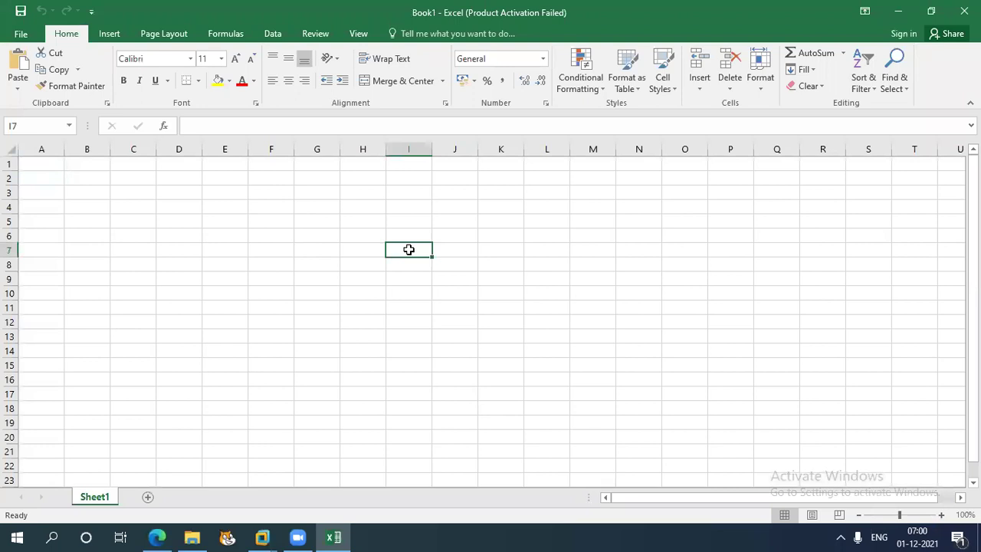
pyautogui.write('int')
pyautogui.press('BackSpace')
pyautogui.press('BackSpace')
pyautogui.press('BackSpace')
pyautogui.write('IN')
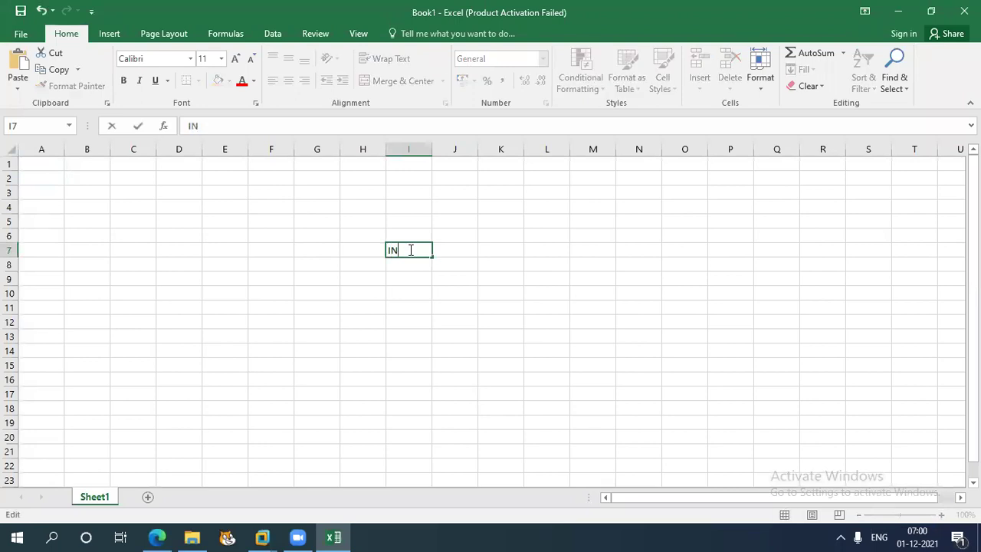
pyautogui.write('T DR')
pyautogui.press('Return')
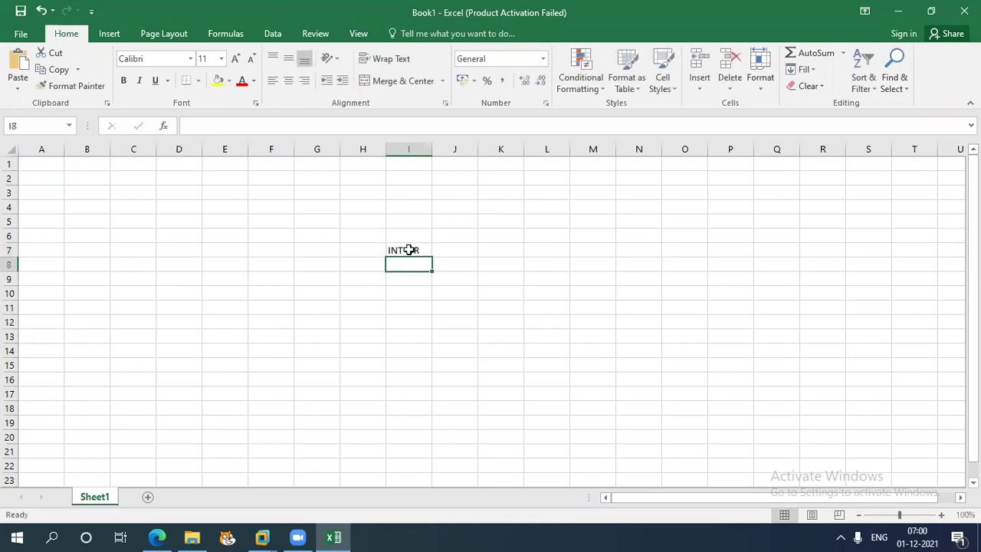
pyautogui.write('LOAN CR')
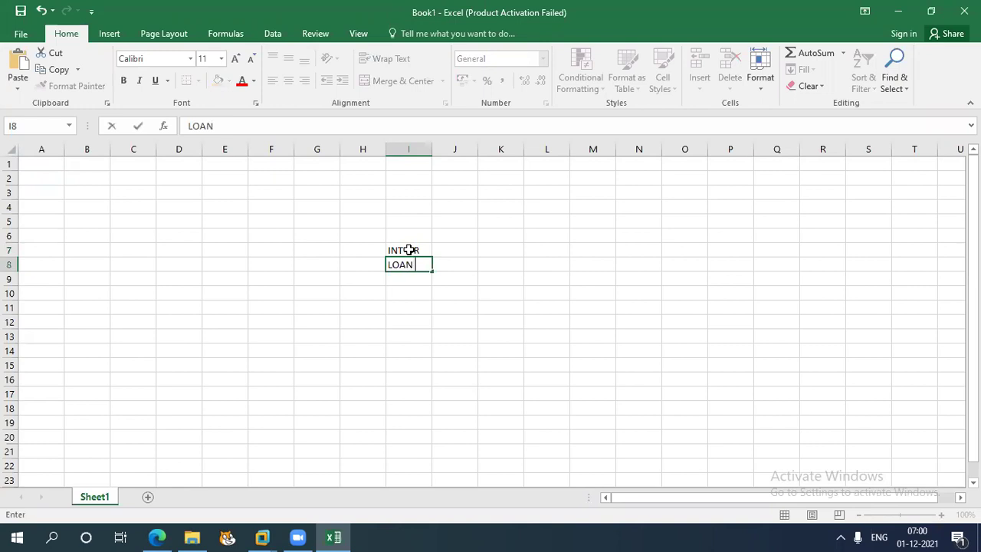
pyautogui.press('Return')
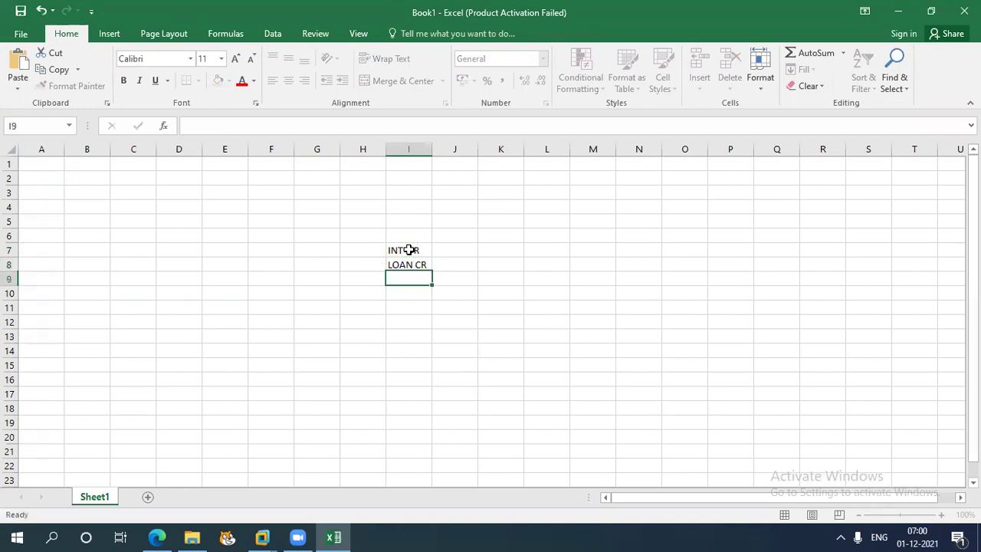
# Dismiss the Office activation wizard and enter LOAN DR in cell I10 and CASH CR in cell I11.
pyautogui.press('Return')
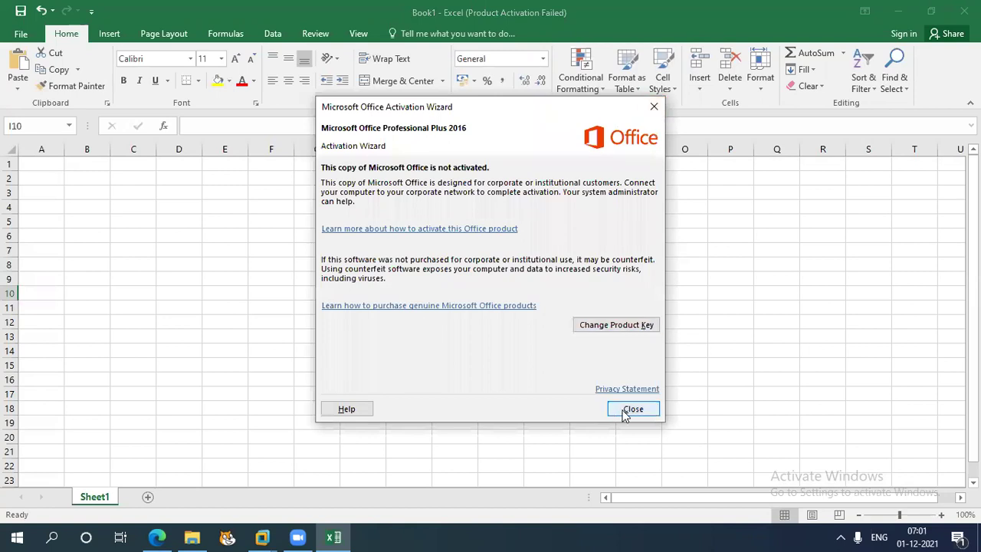
pyautogui.click(624, 409)
pyautogui.write('LOAN DR')
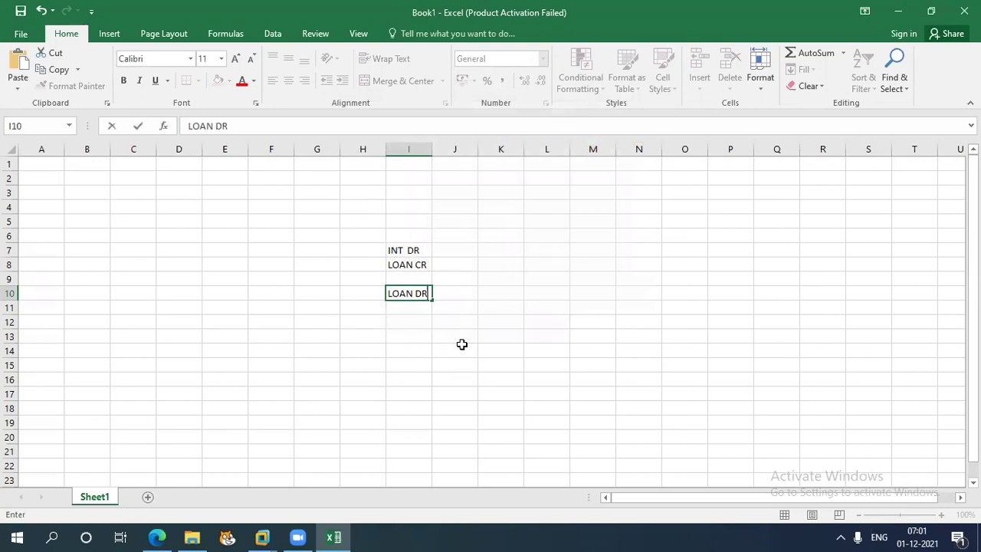
pyautogui.press('Return')
pyautogui.write('CAS')
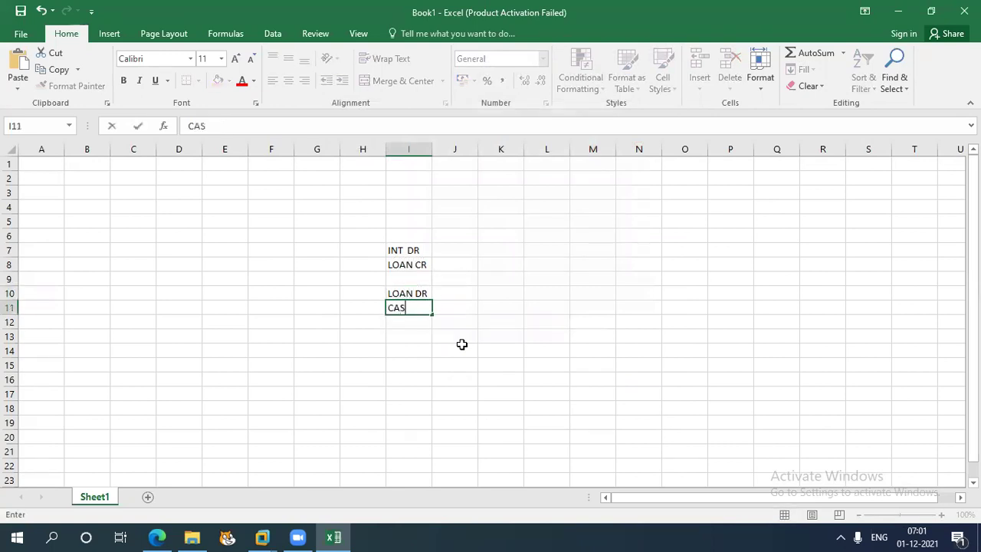
pyautogui.write('H CR')
# Highlight the LOAN CR and LOAN DR cells with yellow fill.
pyautogui.click(411, 266)
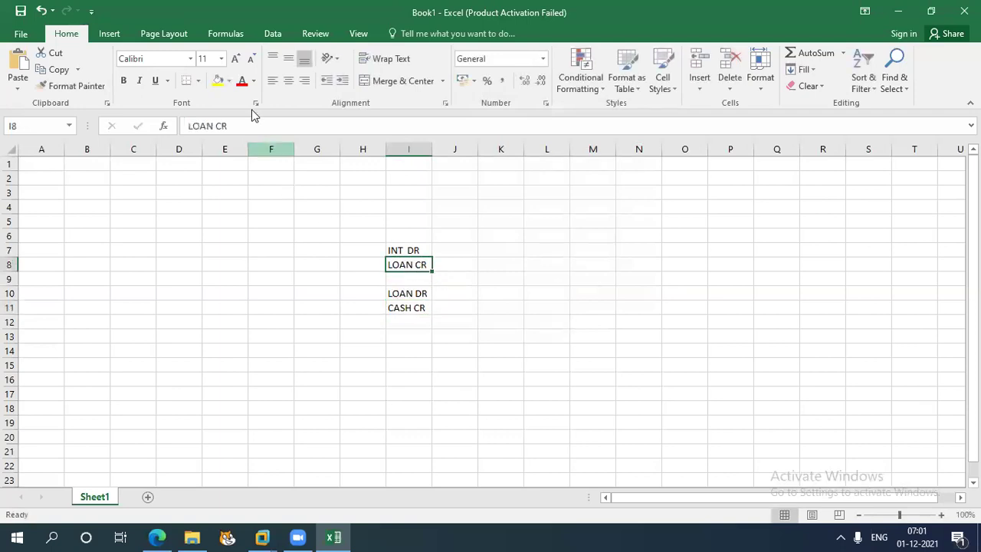
pyautogui.click(217, 83)
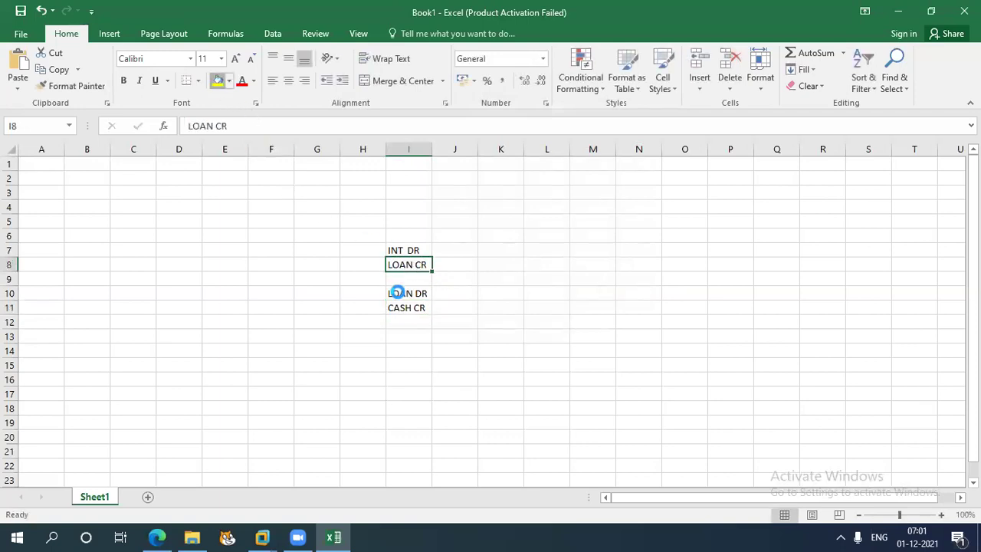
pyautogui.click(412, 293)
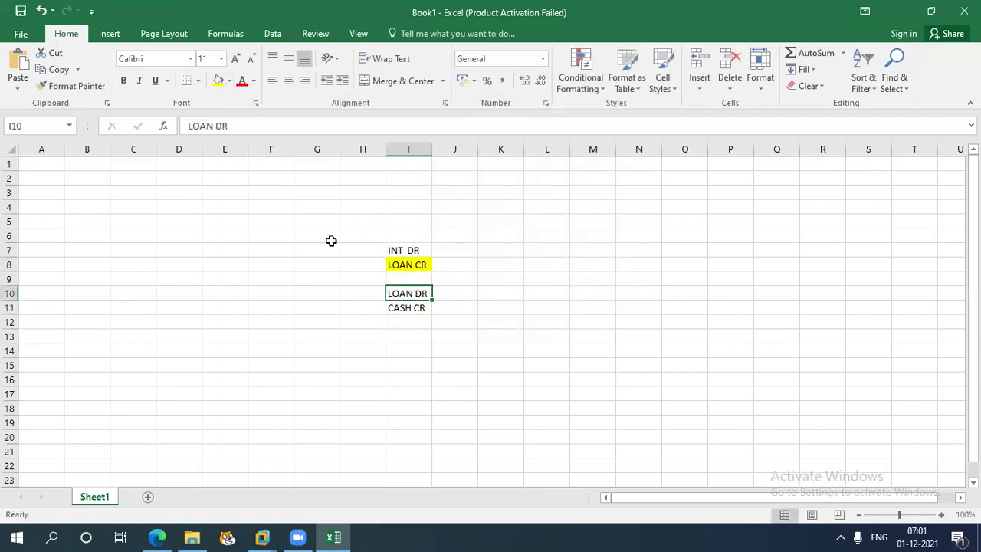
pyautogui.click(218, 83)
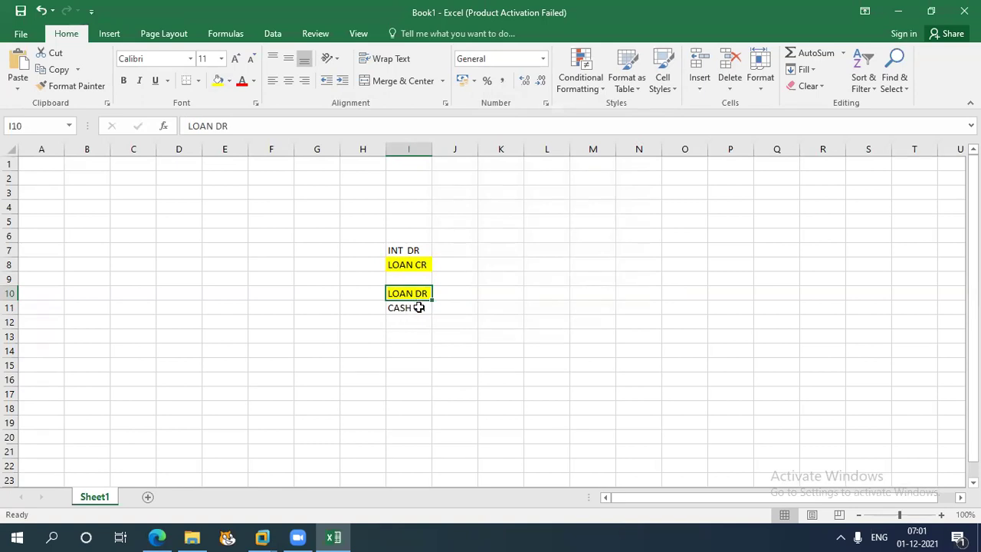
# Switch to the SAP virtual machine to review document 20's line items, and return to the Excel workbook.
pyautogui.click(264, 537)
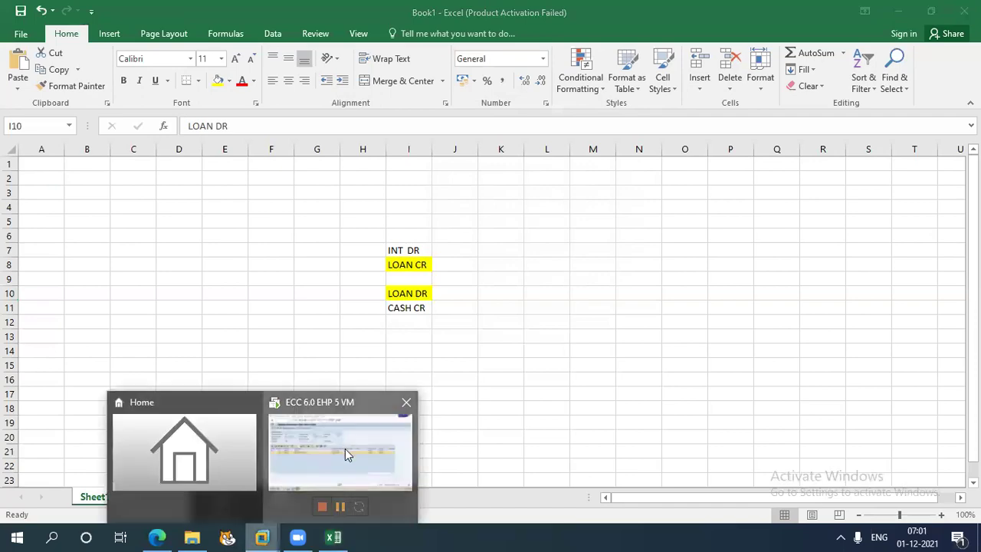
pyautogui.click(344, 451)
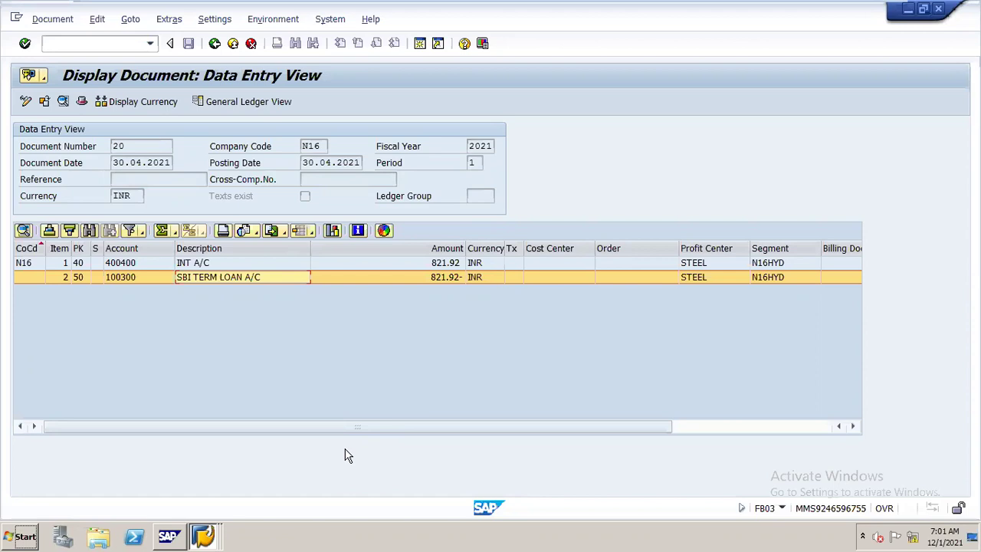
pyautogui.moveTo(685, 6)
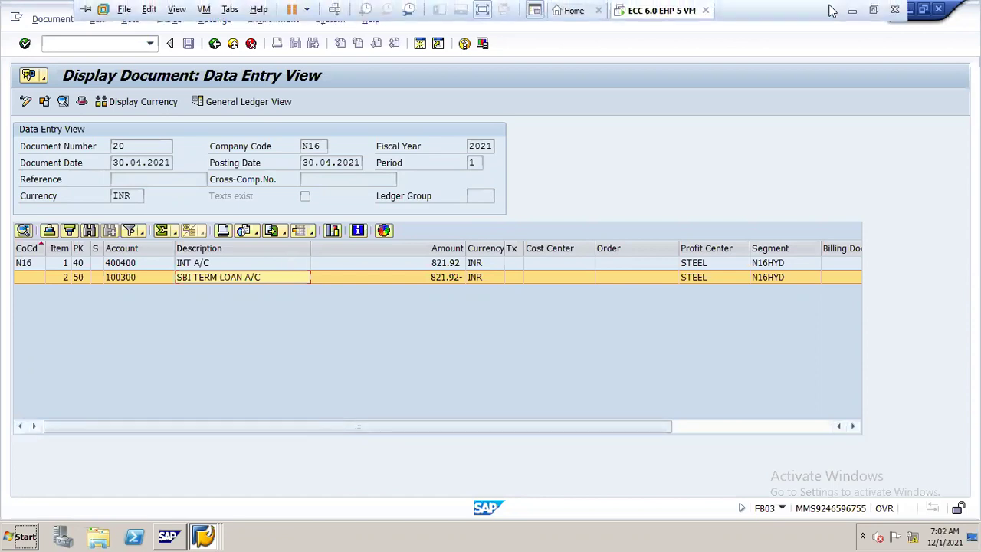
pyautogui.click(851, 12)
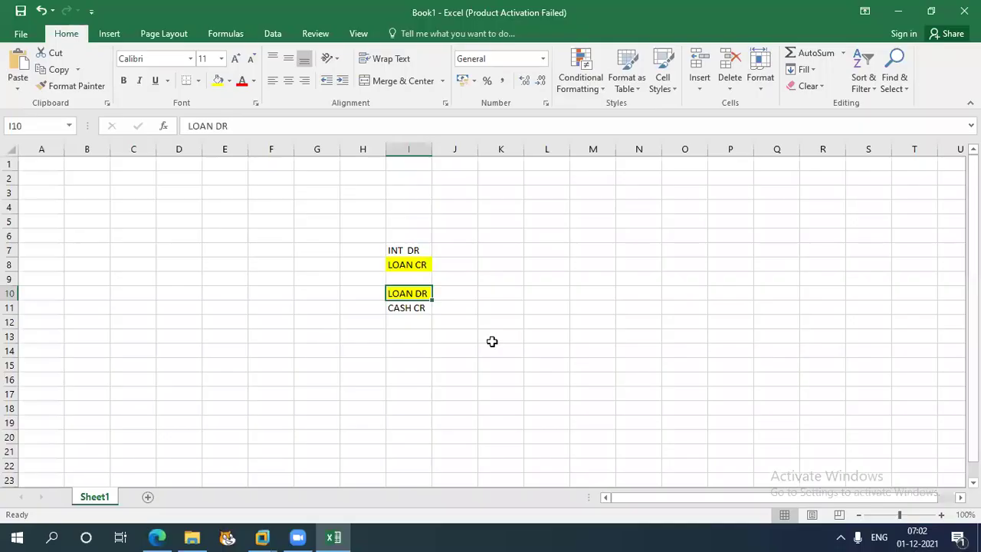
# Enter FI in cell L6 and list its submodules GL, AP, AR and ASSET across cells K8 to N8.
pyautogui.click(550, 235)
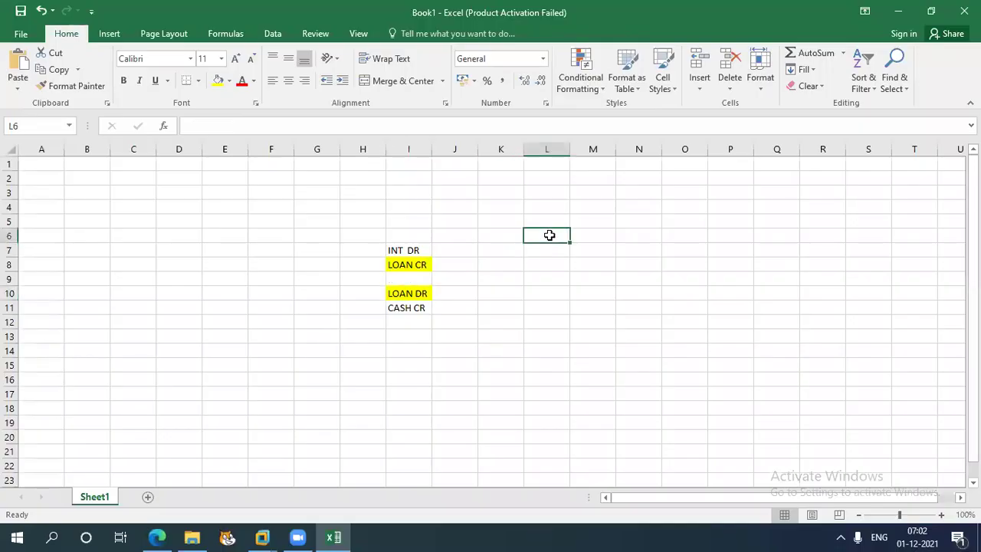
pyautogui.write('Fi')
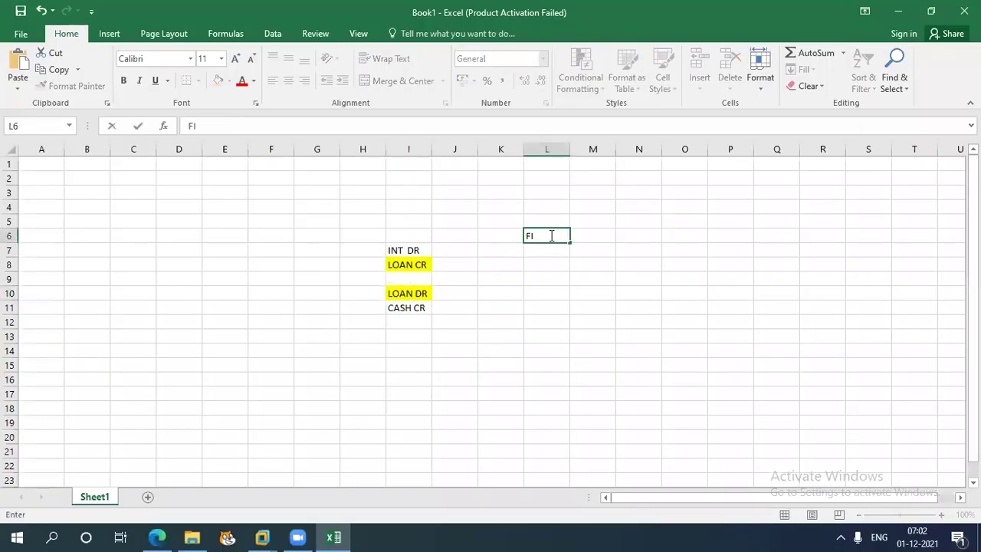
pyautogui.click(507, 264)
pyautogui.write('GL')
pyautogui.press('Tab')
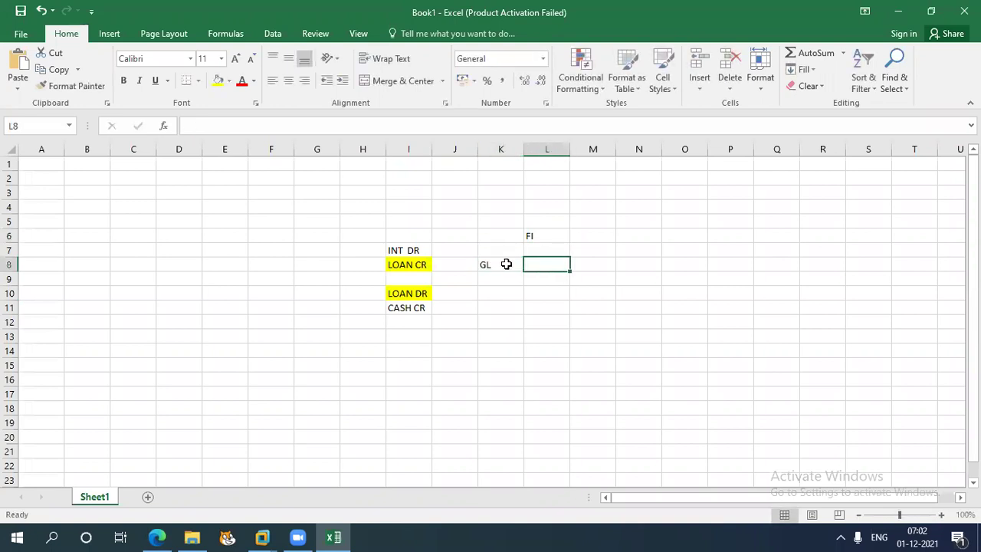
pyautogui.write('AP')
pyautogui.press('Tab')
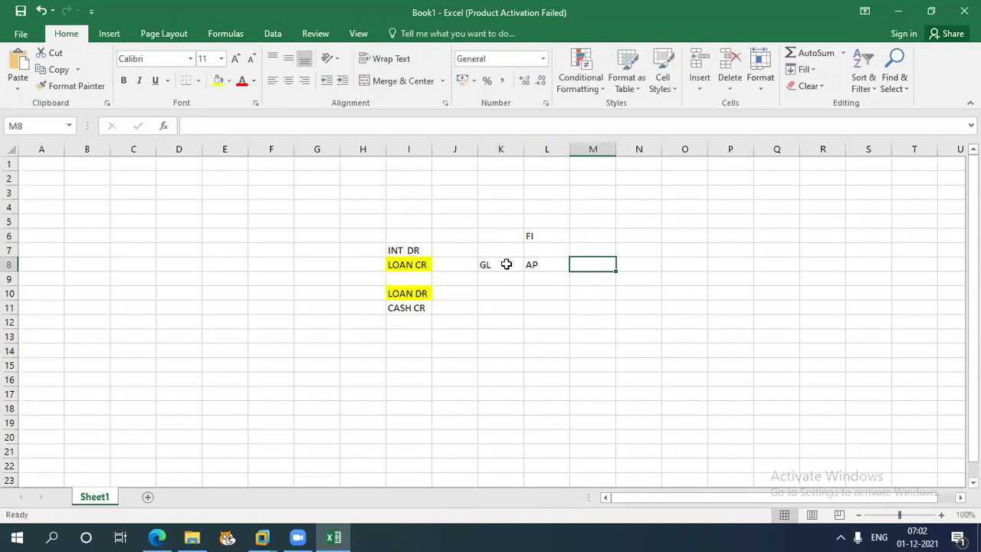
pyautogui.write('AR')
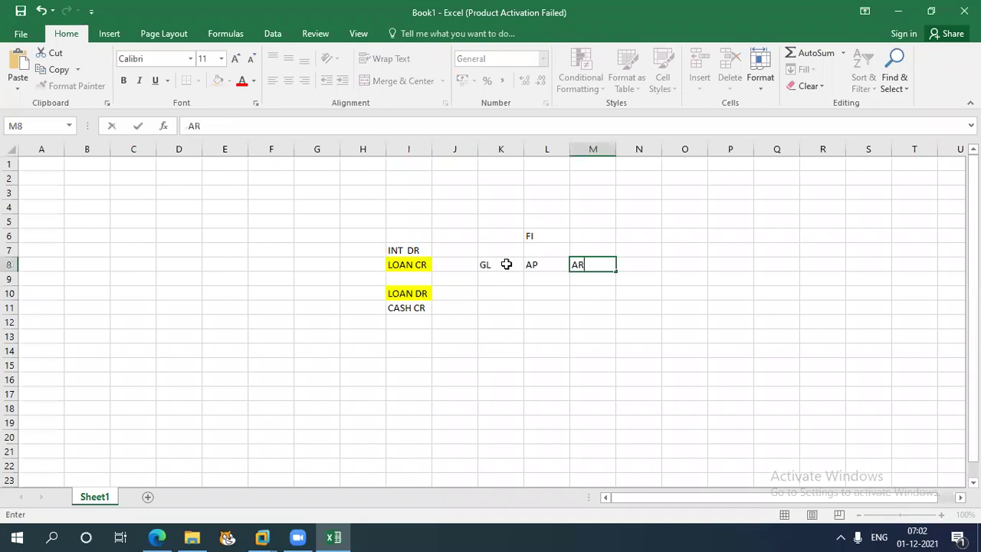
pyautogui.press('Tab')
pyautogui.write('ASSET')
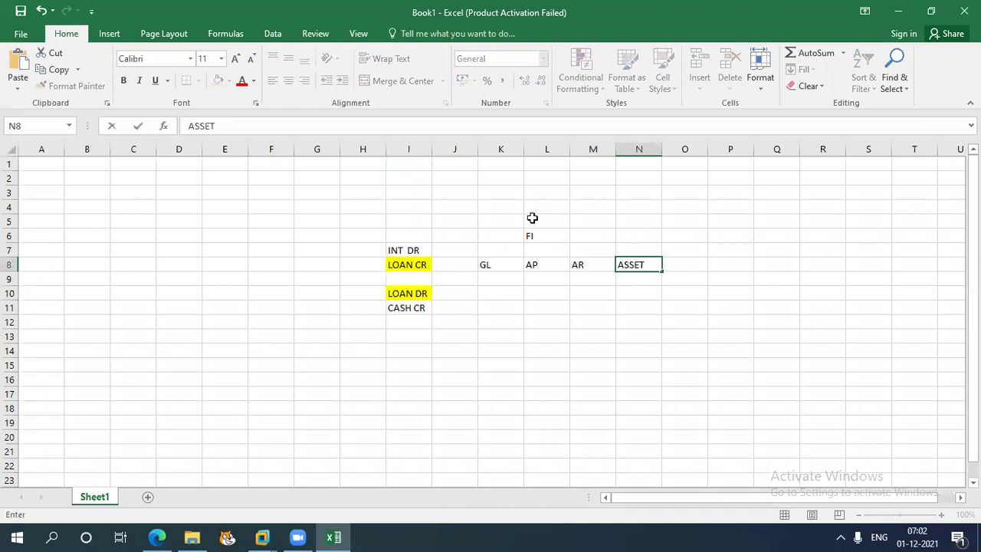
# Enter AP in cell I16, below the loan entries.
pyautogui.click(491, 265)
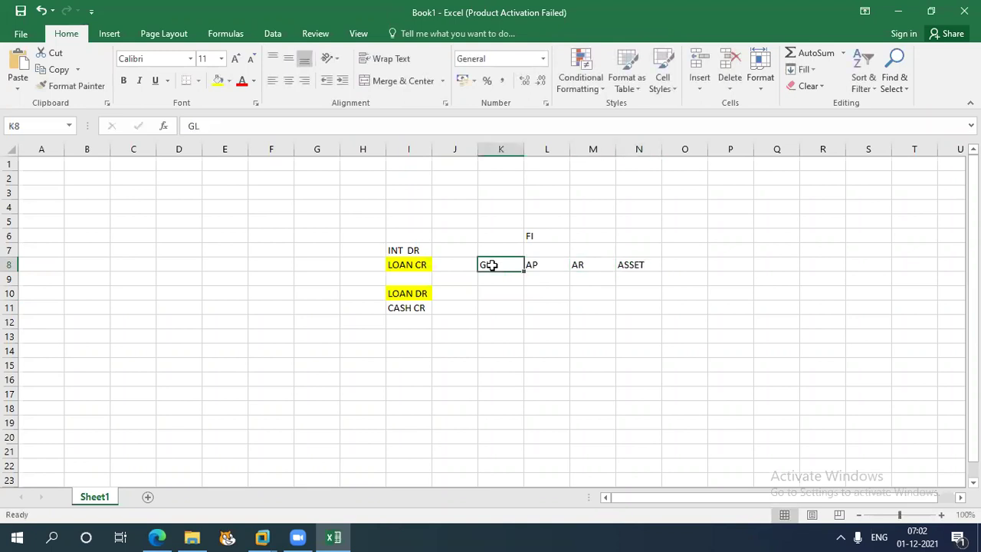
pyautogui.click(536, 263)
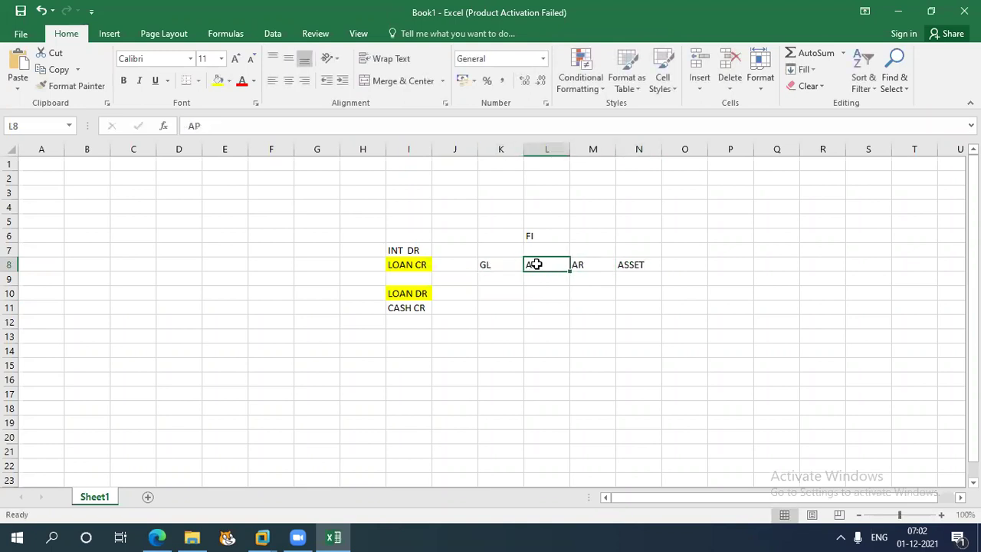
pyautogui.click(529, 322)
pyautogui.press('Return')
pyautogui.press('Down')
pyautogui.press('Down')
pyautogui.press('Down')
pyautogui.press('Down')
pyautogui.press('Down')
pyautogui.press('Down')
pyautogui.press('Down')
pyautogui.press('Down')
pyautogui.press('Down')
pyautogui.press('Down')
pyautogui.press('Down')
pyautogui.press('Down')
pyautogui.press('Down')
pyautogui.press('Down')
pyautogui.press('Down')
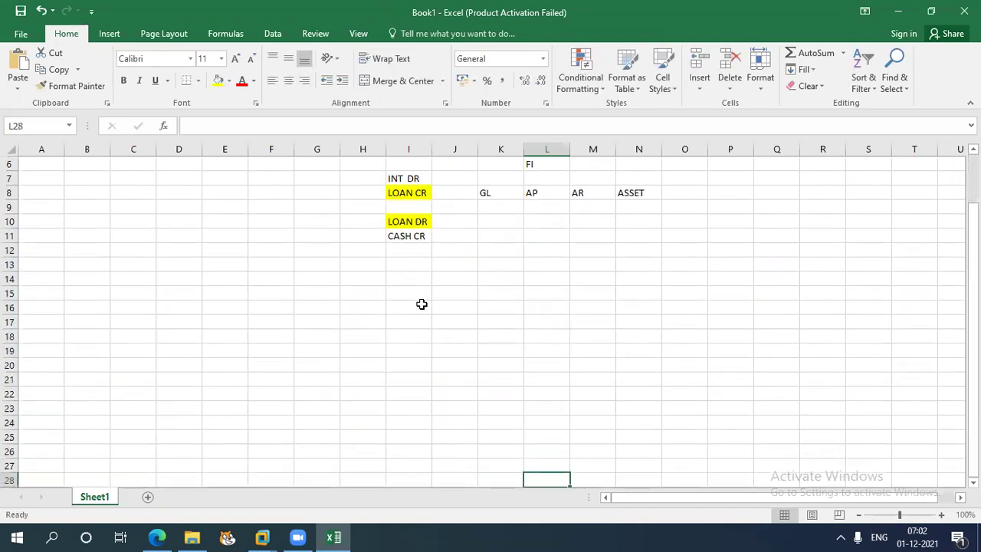
pyautogui.click(421, 304)
pyautogui.write('AP')
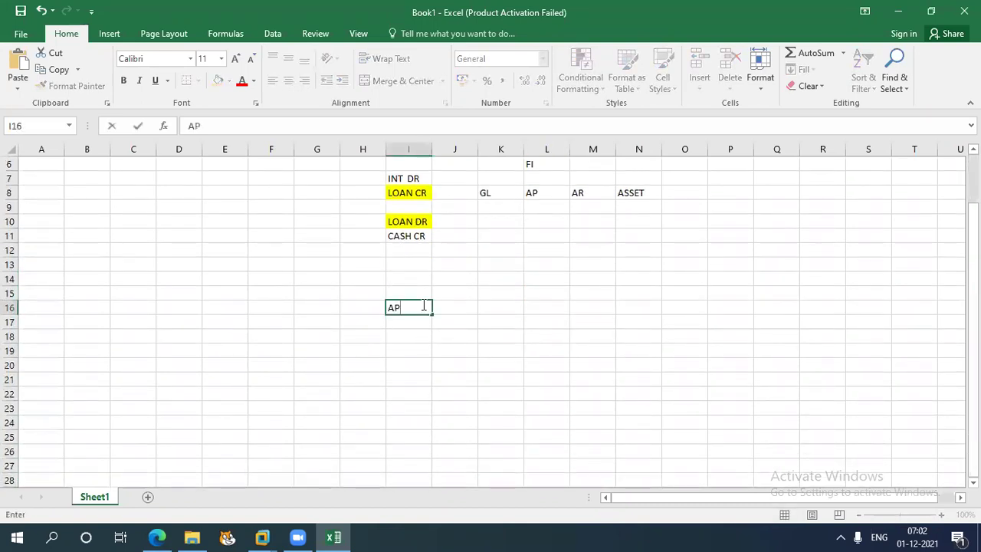
pyautogui.press('Return')
pyautogui.press('Return')
pyautogui.press('Return')
pyautogui.press('Left')
pyautogui.press('Left')
pyautogui.press('Left')
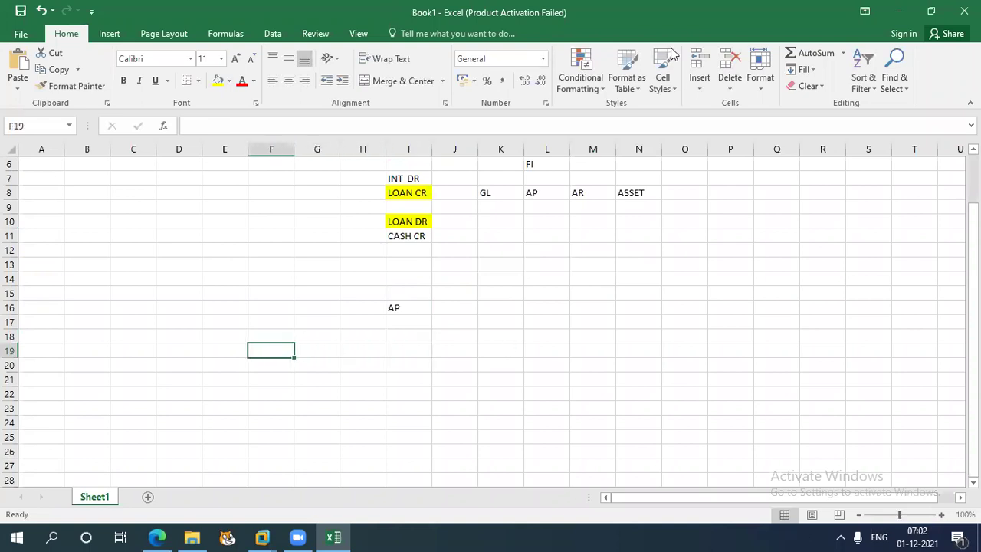
# Clear the interest, loan and cash entries from cells I6 to I11.
pyautogui.click(404, 306)
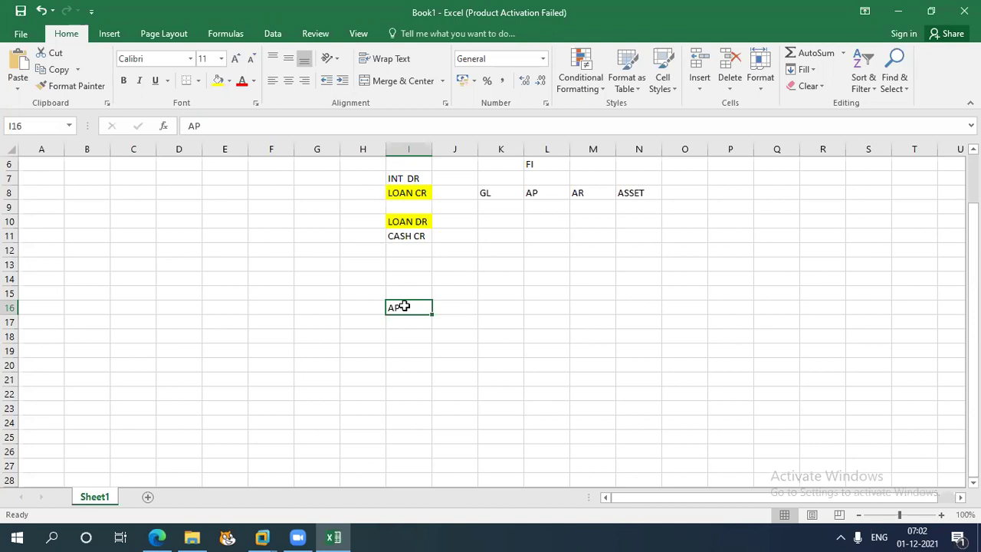
pyautogui.moveTo(397, 166); pyautogui.dragTo(422, 236)
pyautogui.press('Delete')
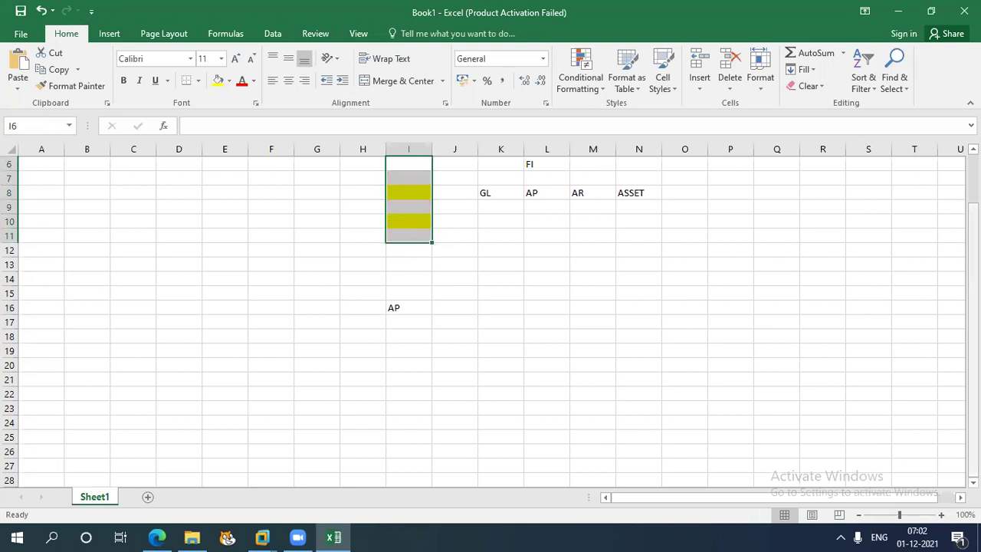
# Review the FI submodules GL, AP, AR and ASSET in row 8 one by one.
pyautogui.scroll(2, 974, 306)
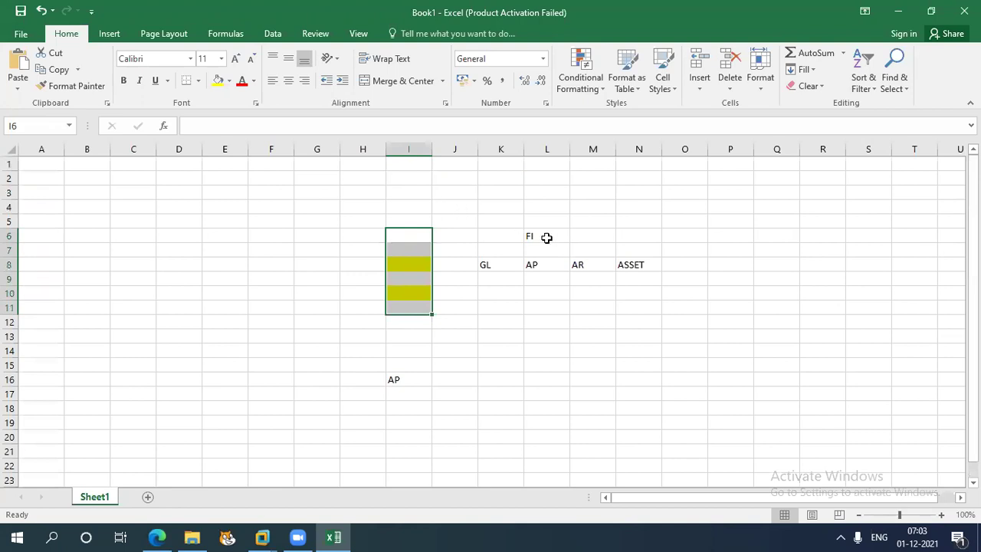
pyautogui.click(584, 265)
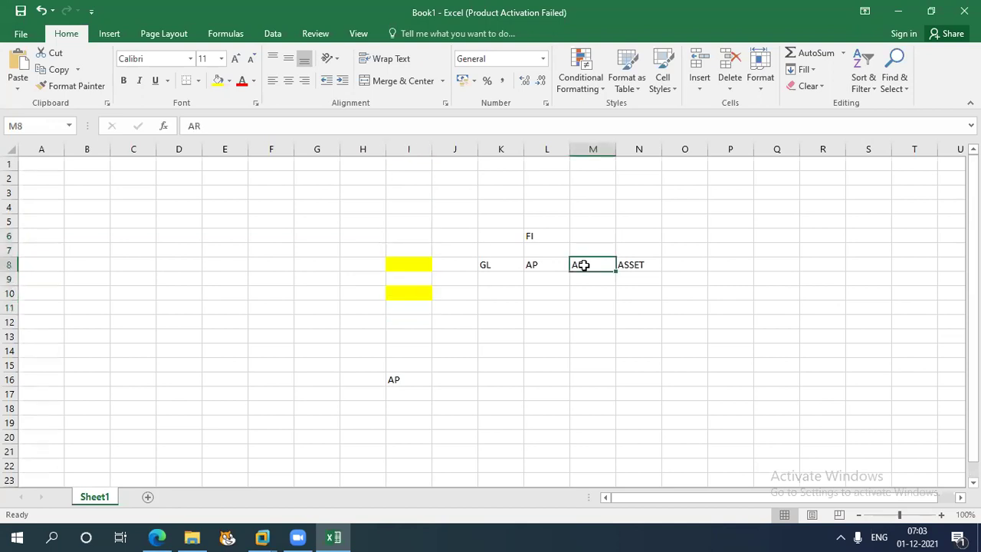
pyautogui.click(636, 263)
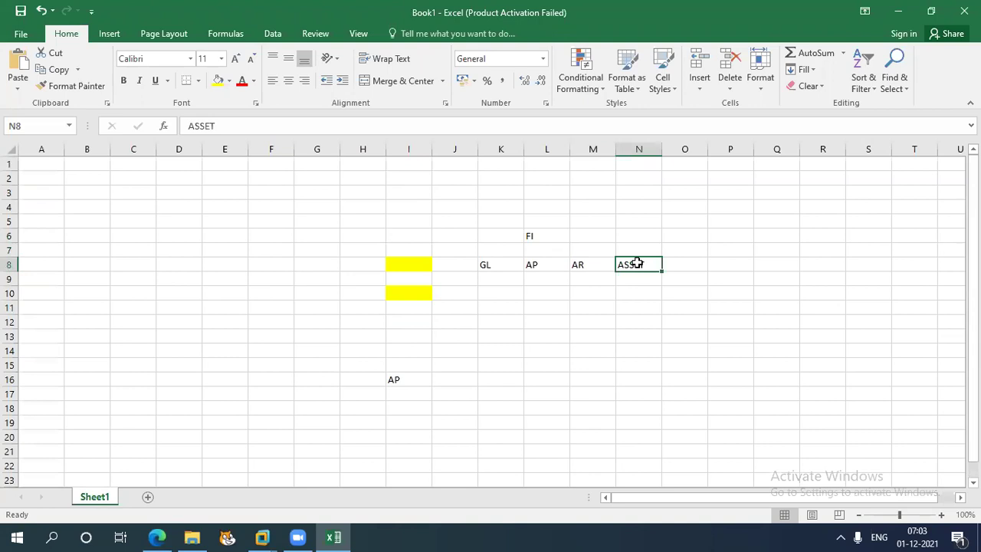
pyautogui.click(489, 265)
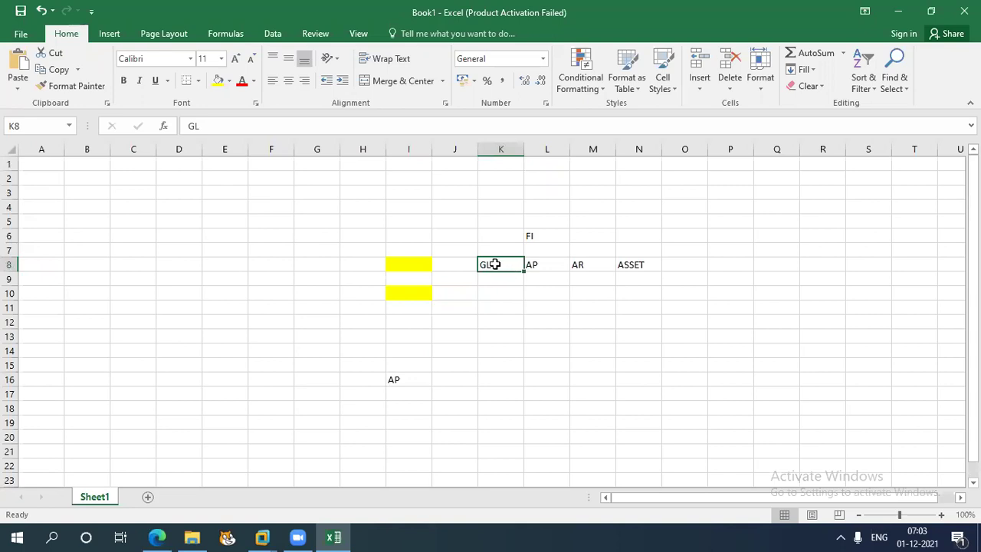
pyautogui.click(538, 264)
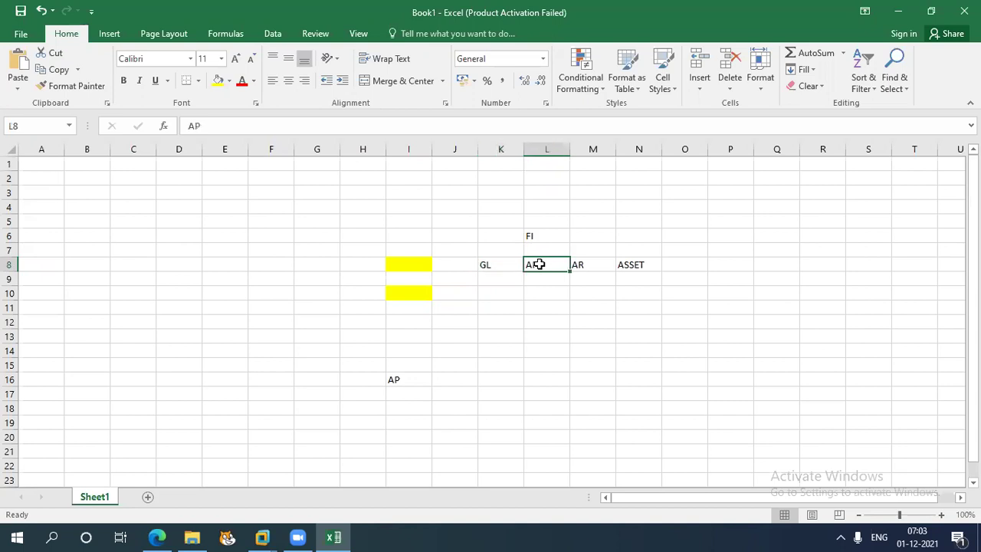
pyautogui.click(582, 264)
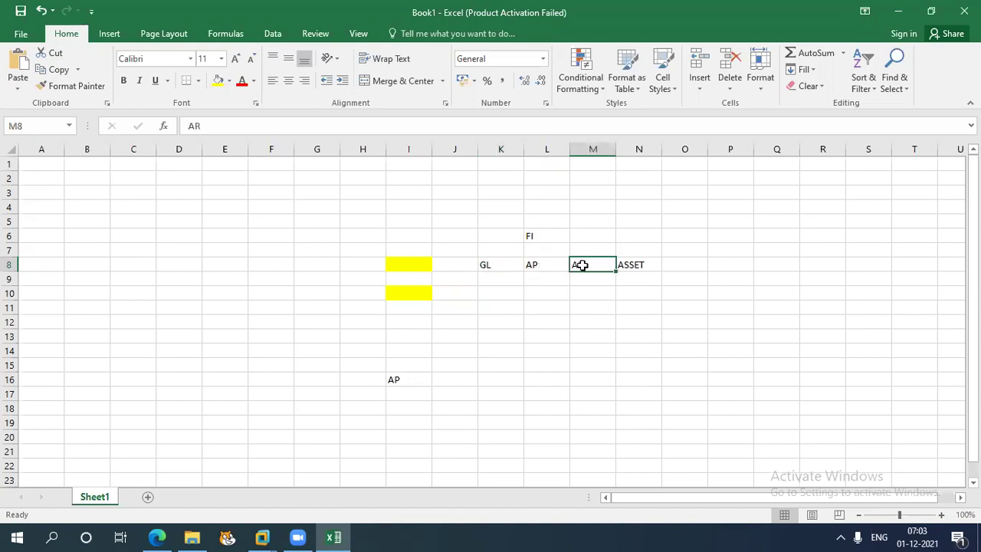
pyautogui.click(629, 264)
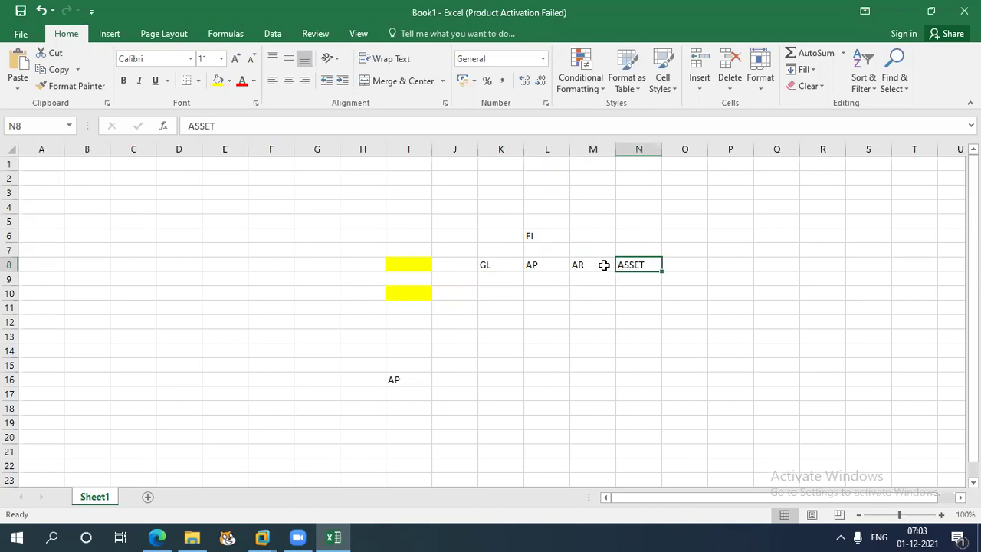
# Set the font colour of the GL cell K8 to red and go through the remaining submodules in row 8.
pyautogui.click(492, 261)
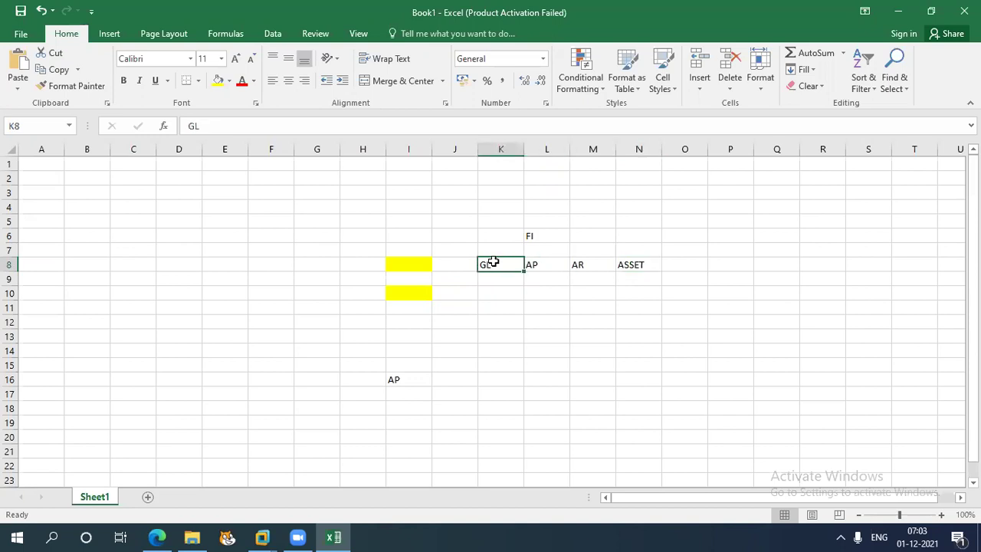
pyautogui.click(241, 81)
pyautogui.click(532, 264)
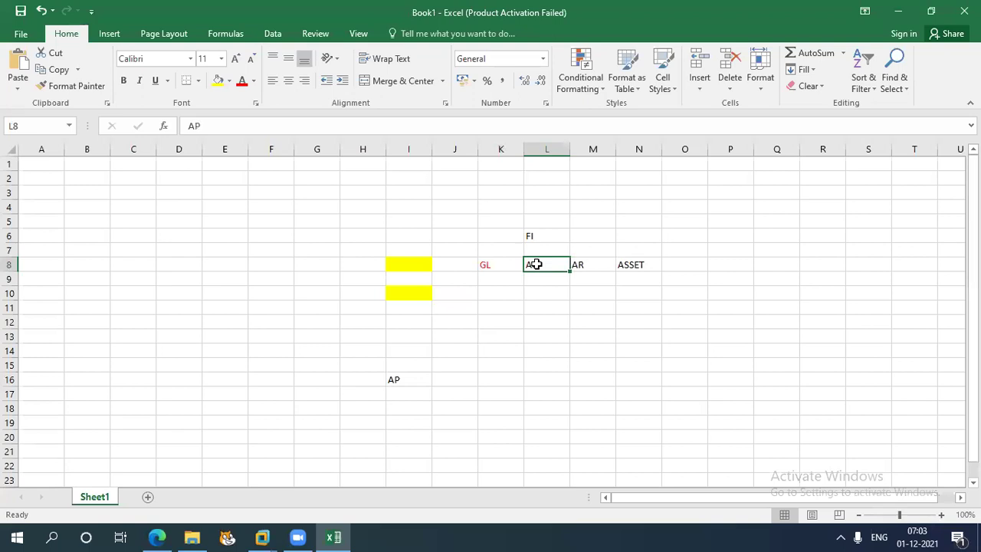
pyautogui.click(585, 263)
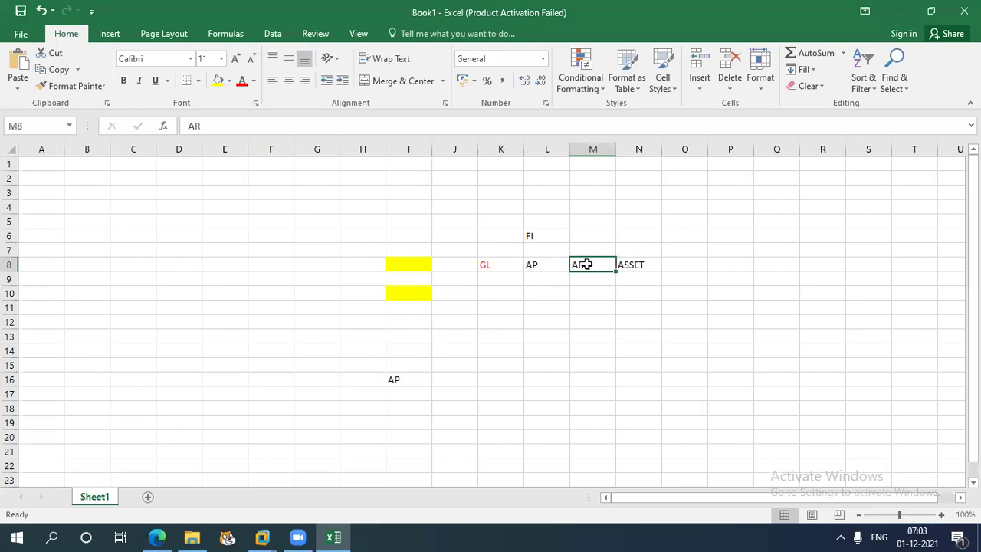
pyautogui.click(637, 265)
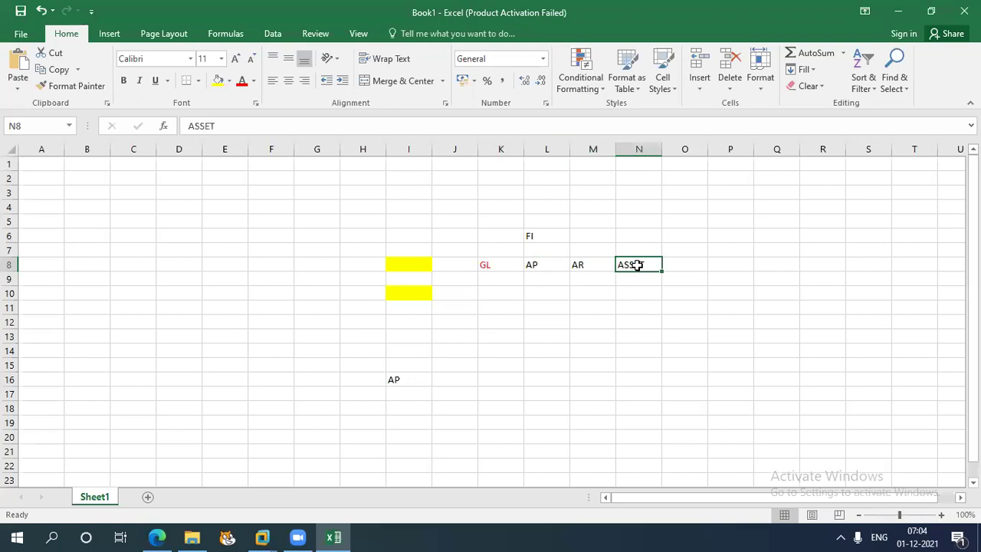
pyautogui.click(487, 266)
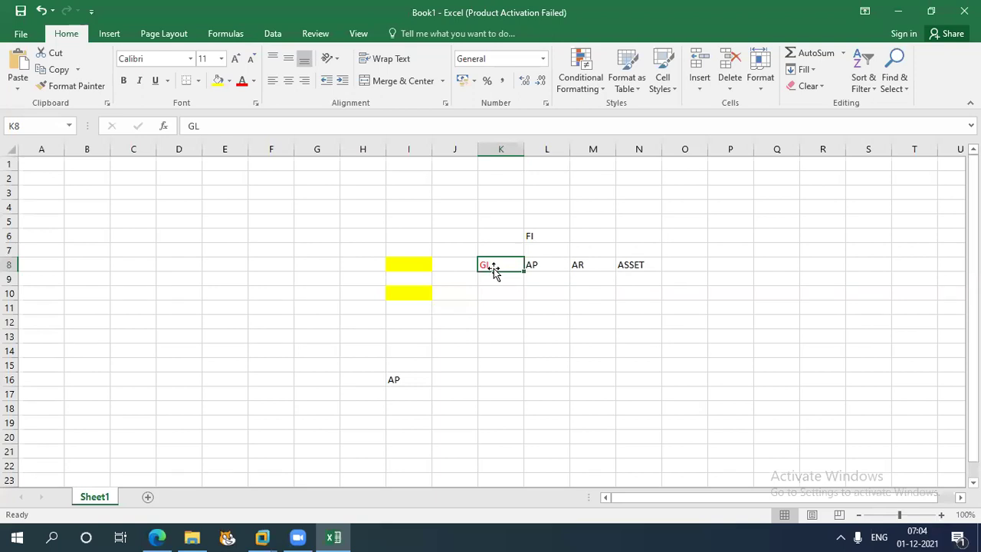
# Switch to the SAP virtual machine to view document 20, and return to the Excel workbook.
pyautogui.click(902, 11)
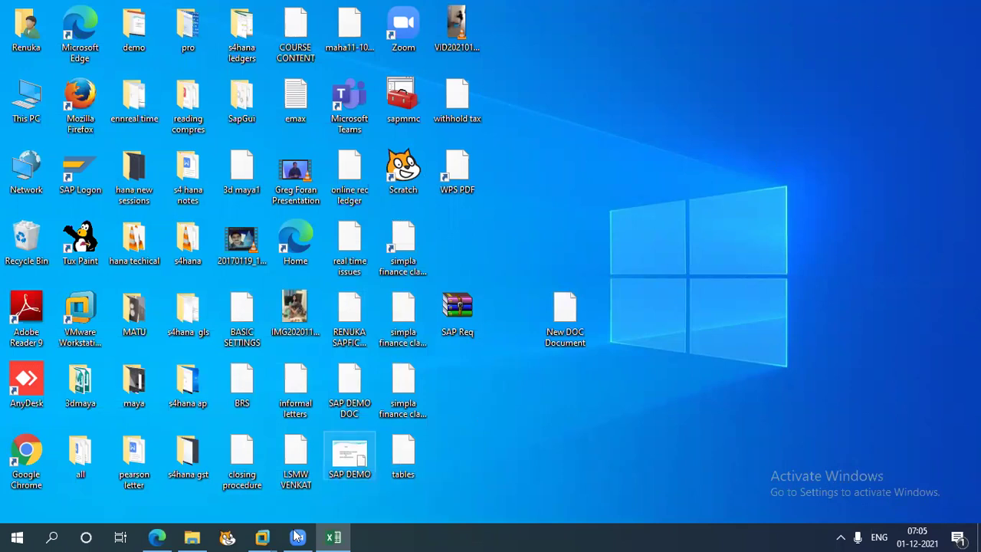
pyautogui.moveTo(262, 536)
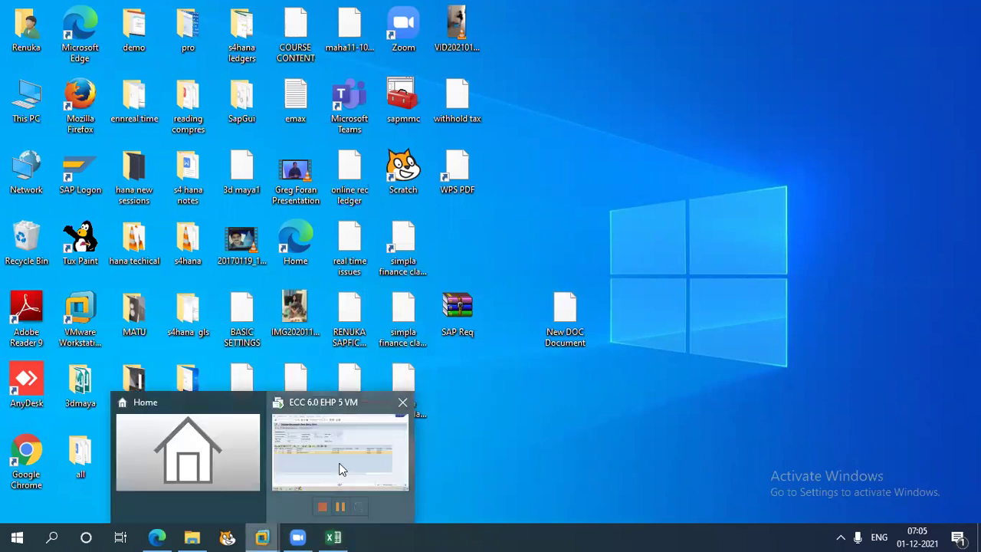
pyautogui.click(327, 476)
pyautogui.moveTo(866, 5)
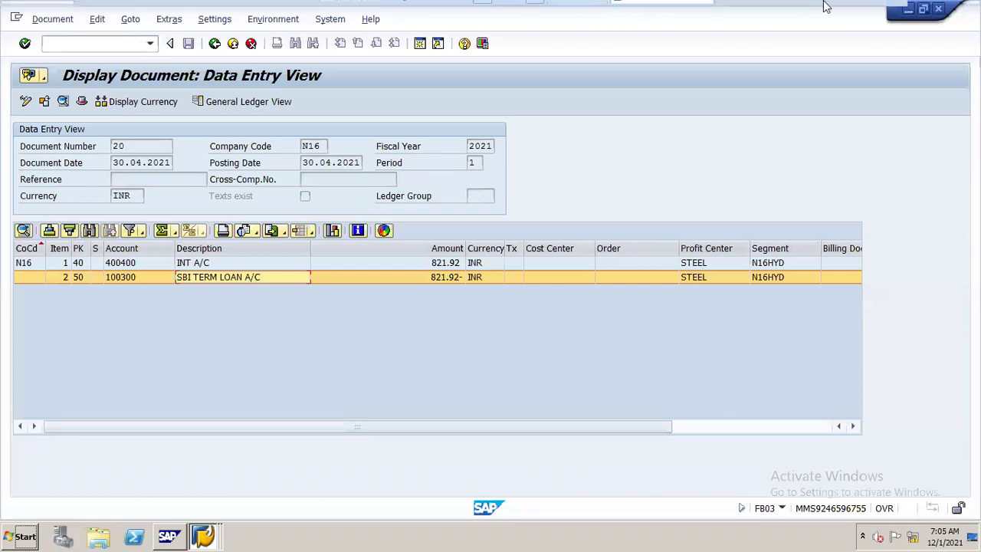
pyautogui.click(853, 11)
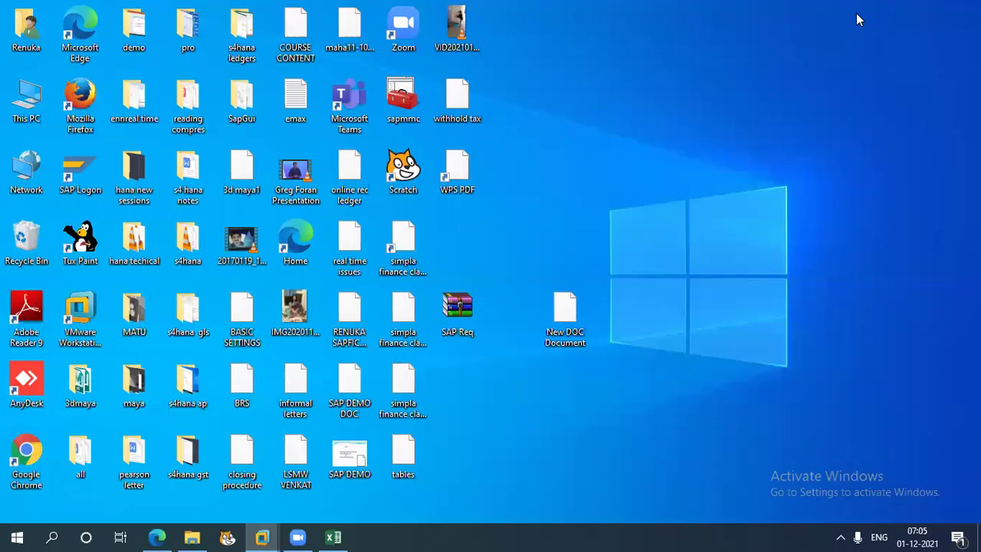
pyautogui.click(334, 536)
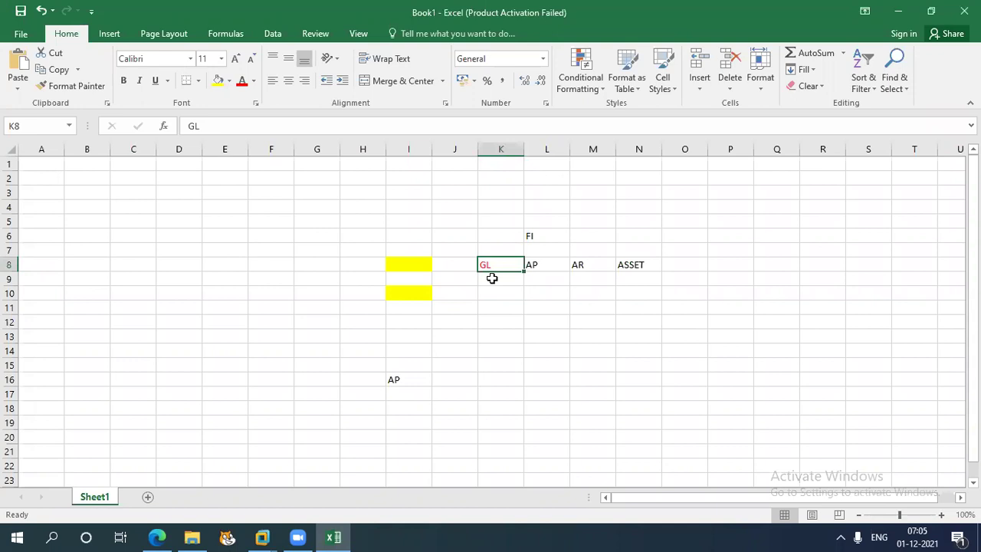
# Clear the contents of cells F3 to N13, including the FI submodule outline.
pyautogui.click(544, 274)
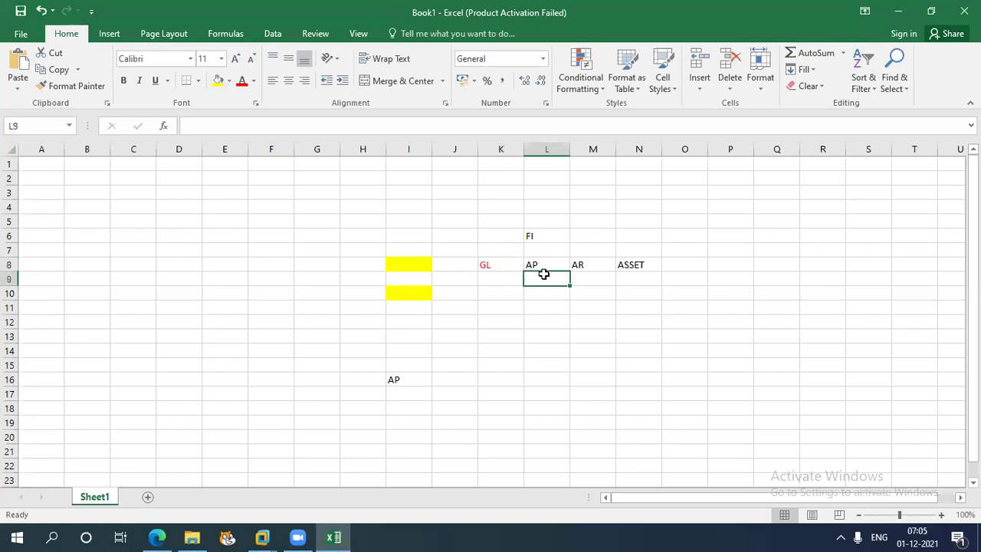
pyautogui.click(591, 277)
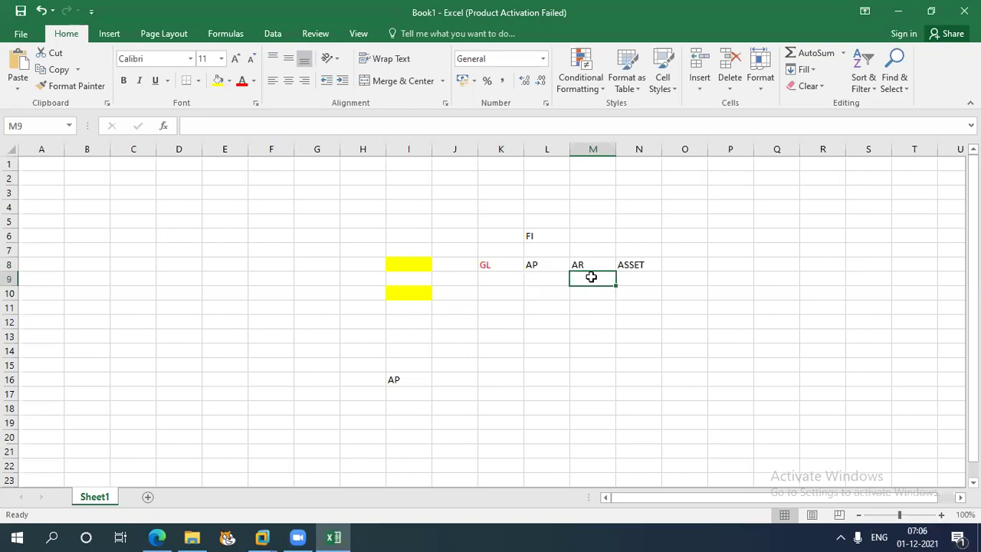
pyautogui.click(630, 276)
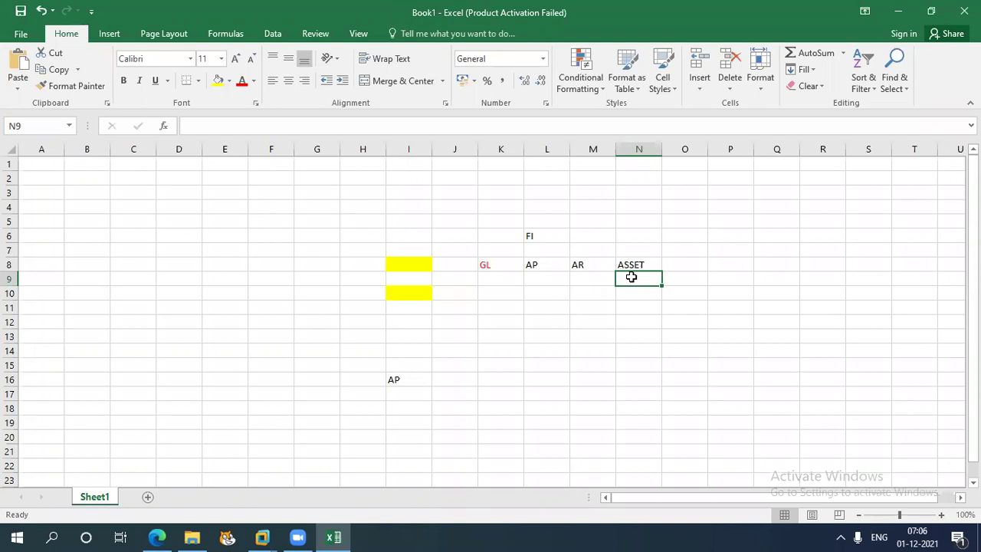
pyautogui.click(490, 278)
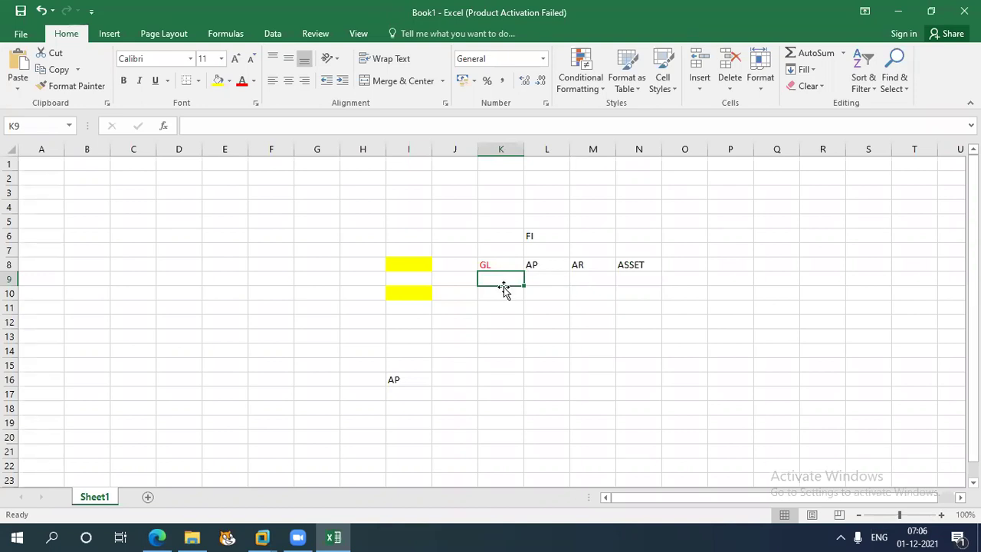
pyautogui.moveTo(269, 194); pyautogui.dragTo(651, 343)
pyautogui.press('Delete')
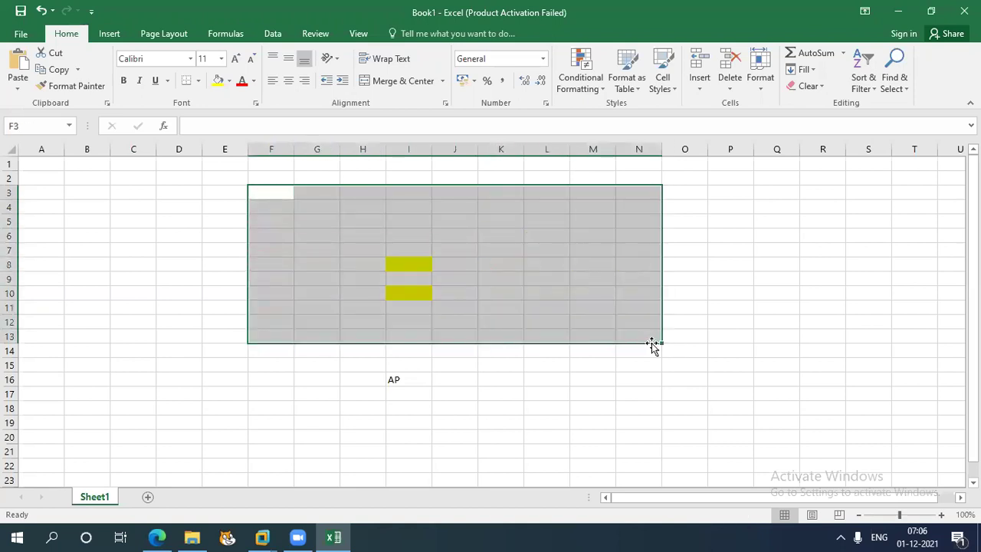
pyautogui.click(551, 361)
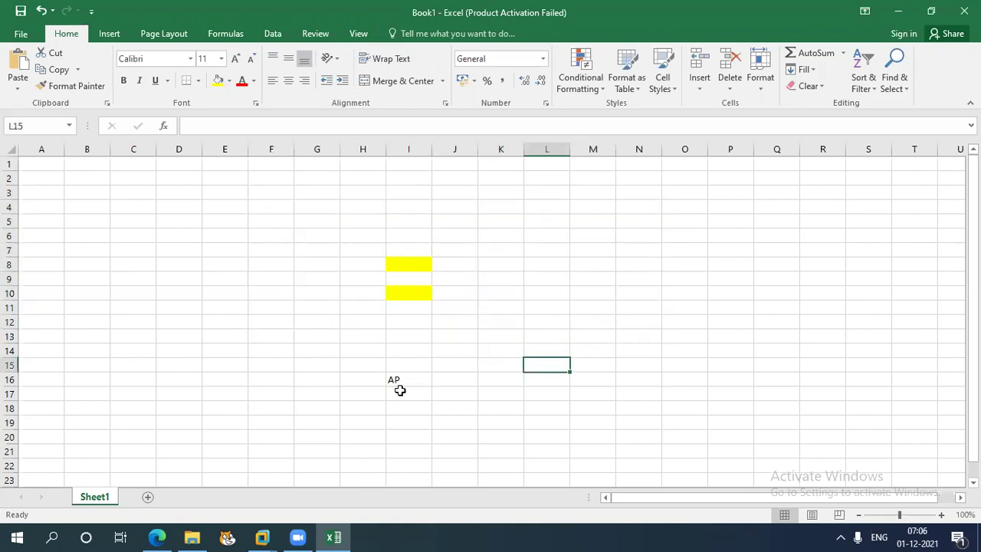
pyautogui.press('Down')
pyautogui.press('Down')
pyautogui.press('Down')
pyautogui.press('Down')
pyautogui.press('Down')
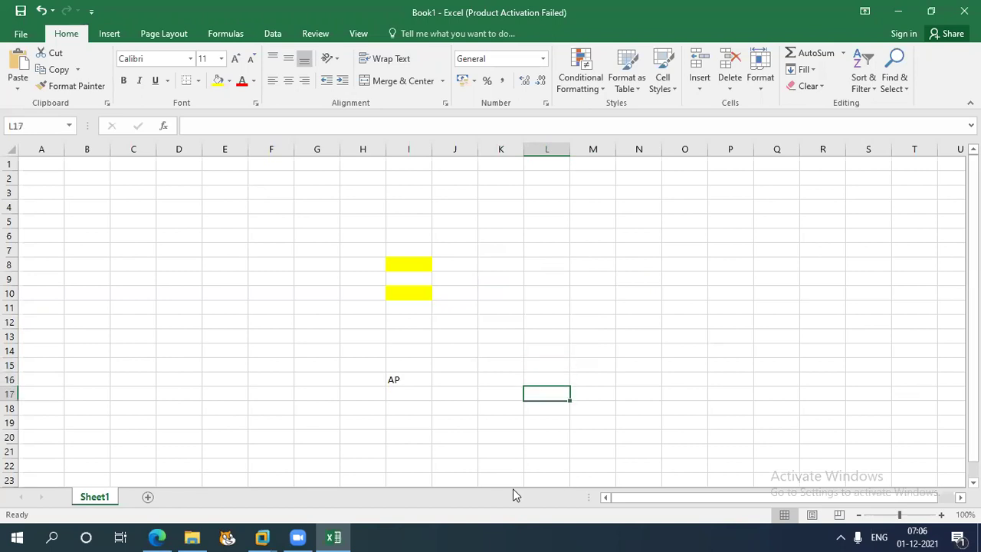
pyautogui.press('Down')
pyautogui.press('Down')
pyautogui.press('Down')
pyautogui.press('Down')
pyautogui.press('Down')
pyautogui.press('Down')
pyautogui.press('Down')
pyautogui.press('Down')
pyautogui.press('Down')
pyautogui.press('Down')
pyautogui.press('Down')
pyautogui.press('Down')
pyautogui.press('Down')
pyautogui.press('Down')
pyautogui.press('Down')
pyautogui.press('Down')
pyautogui.press('Down')
pyautogui.press('Down')
pyautogui.press('Down')
pyautogui.press('Down')
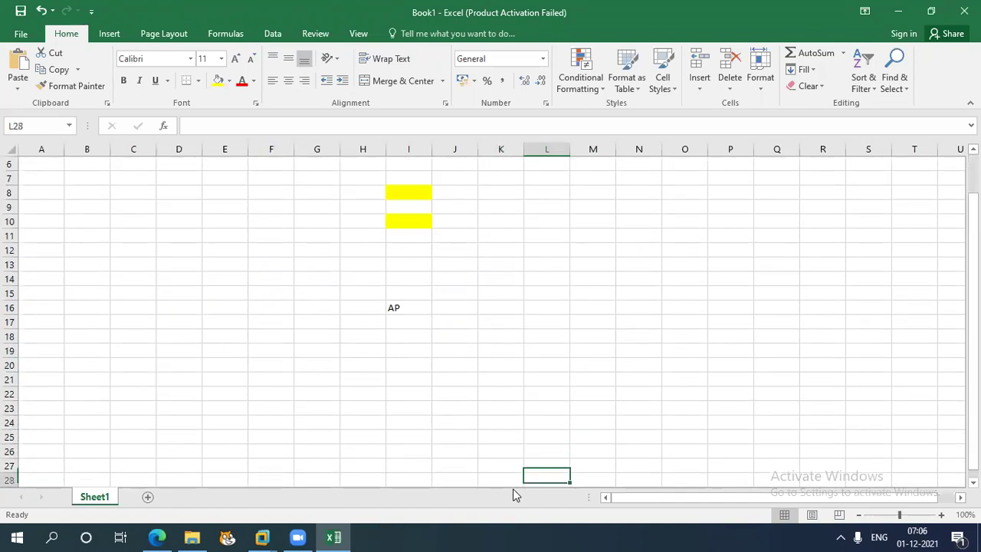
pyautogui.moveTo(971, 375); pyautogui.dragTo(971, 306)
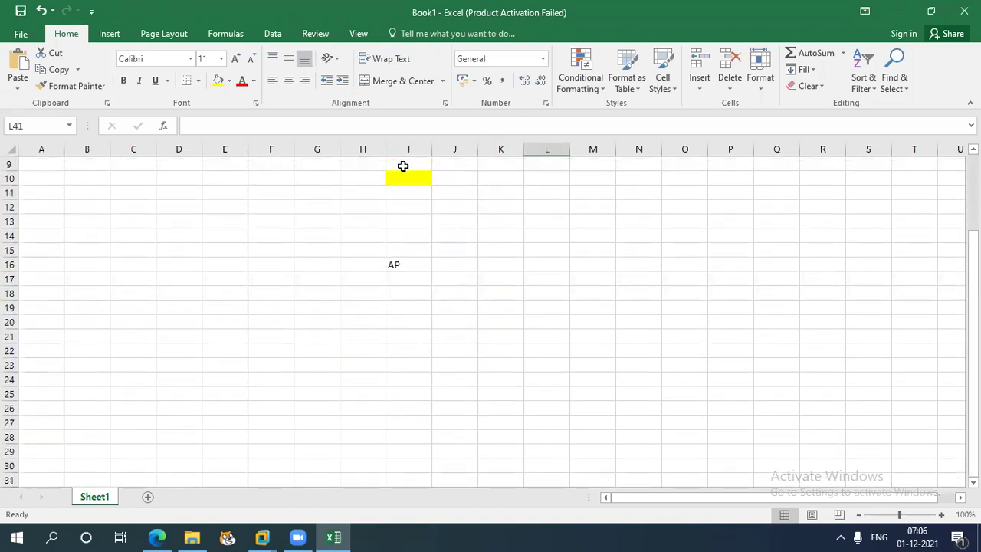
pyautogui.click(420, 263)
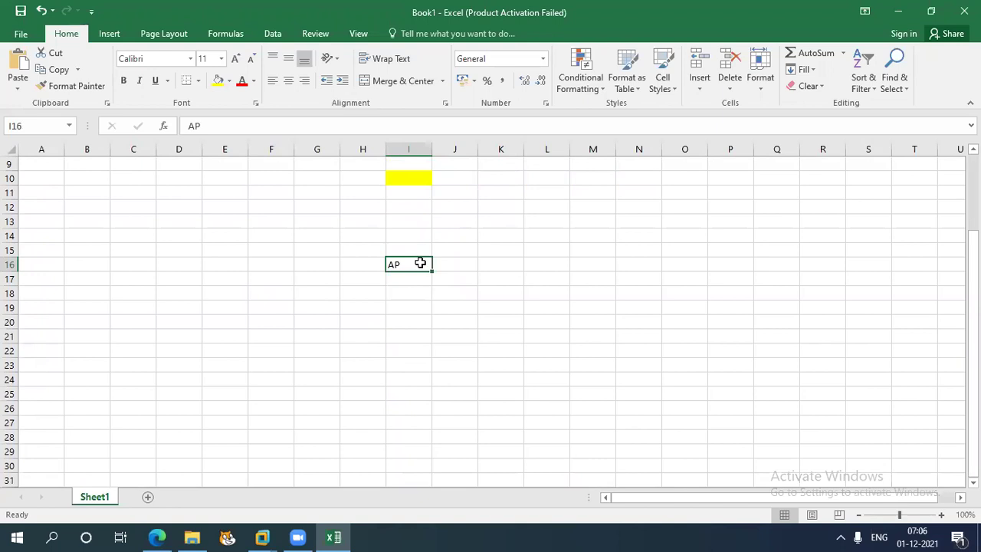
pyautogui.click(686, 220)
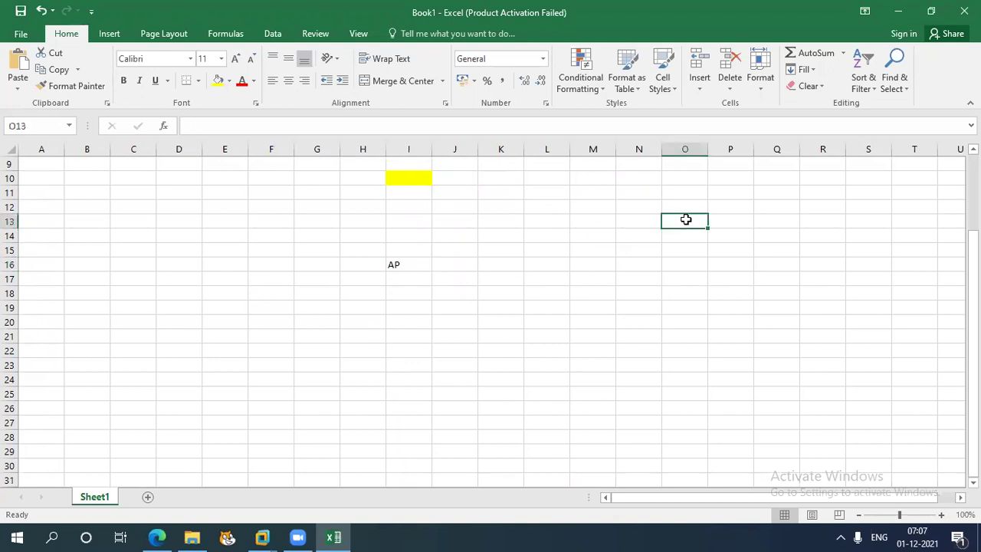
# Enter the module names FI, MM and SD in cells N13, O13 and P13.
pyautogui.click(639, 220)
pyautogui.write('Fl')
pyautogui.press('Tab')
pyautogui.write('MM')
pyautogui.press('Tab')
pyautogui.write('SD')
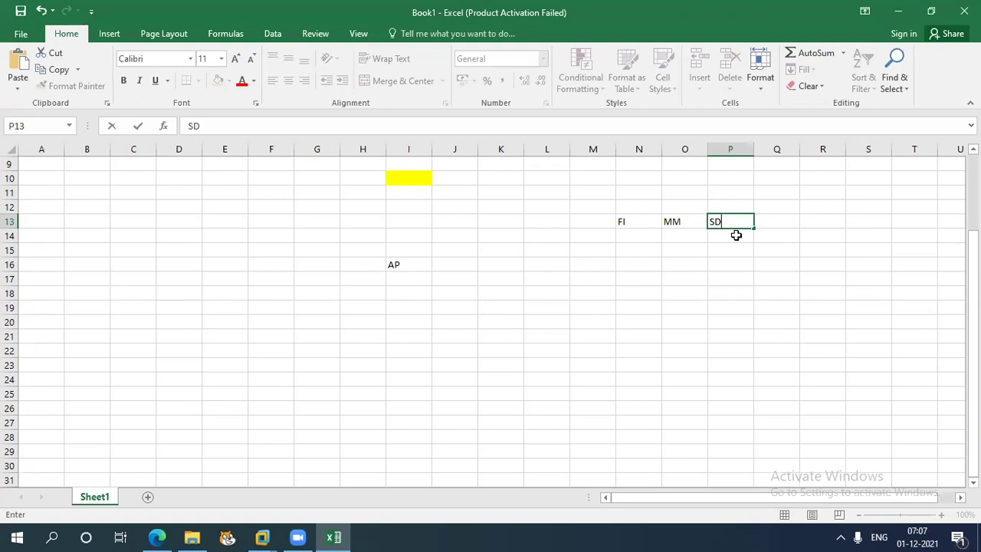
# Enter N16 in cell O10 above the modules and go through the MM and FI entries in row 13.
pyautogui.click(681, 177)
pyautogui.write('N16')
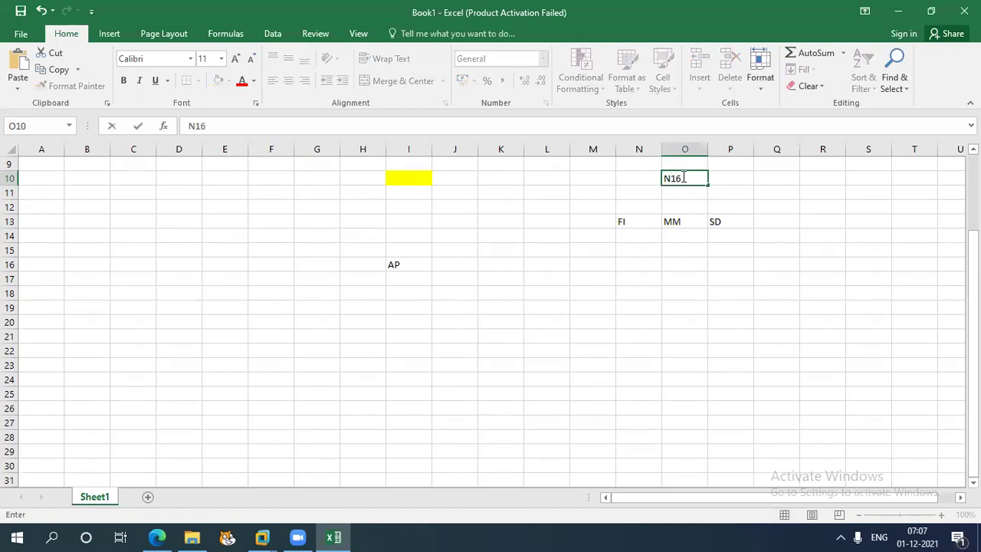
pyautogui.click(681, 222)
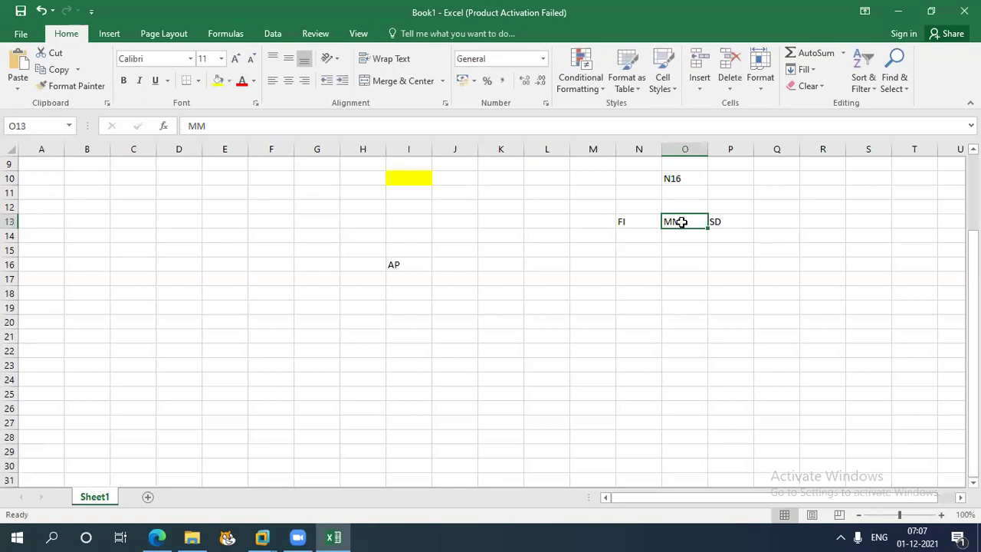
pyautogui.click(637, 223)
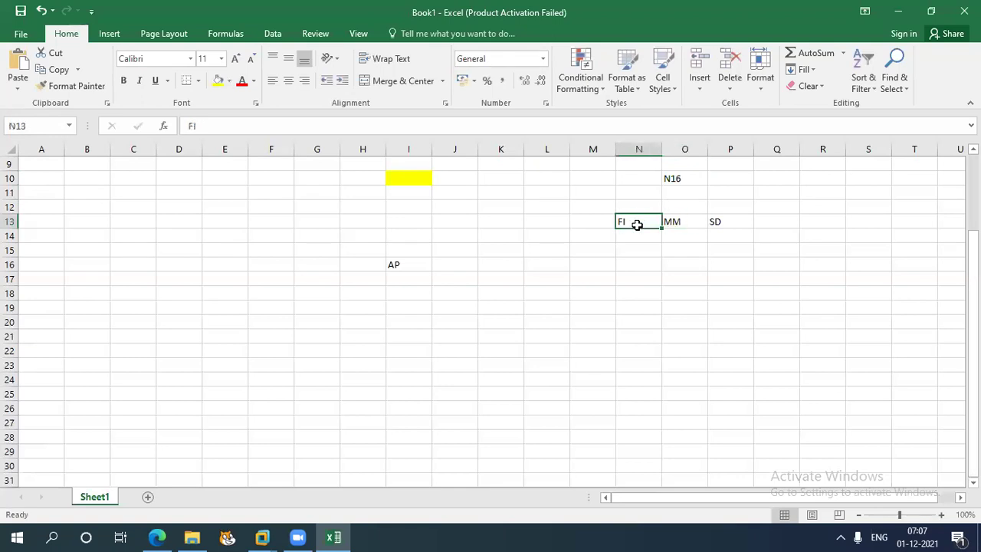
pyautogui.click(676, 222)
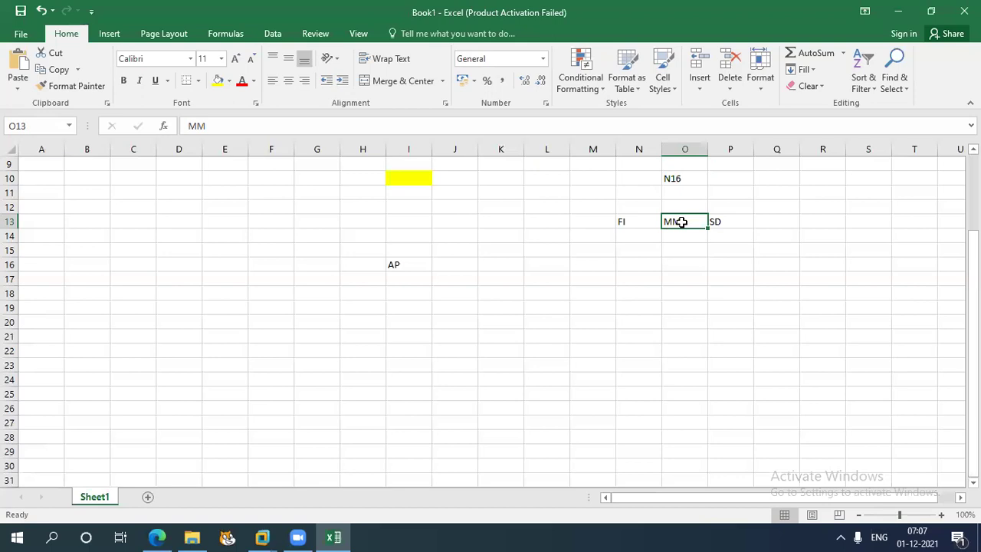
# Enter FI in cell H17 and MM in cell I17, just below the AP heading.
pyautogui.click(372, 279)
pyautogui.write('FI')
pyautogui.press('Tab')
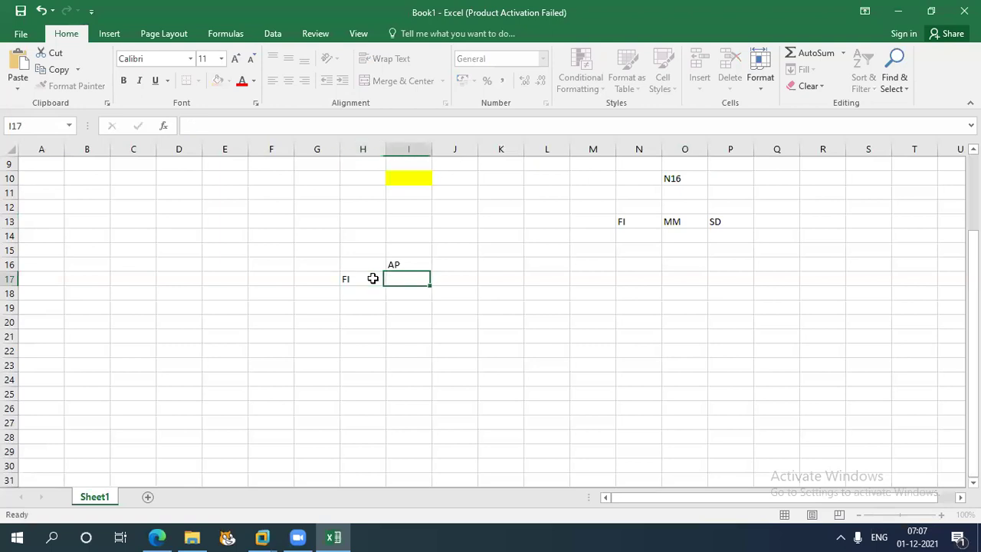
pyautogui.write('MM')
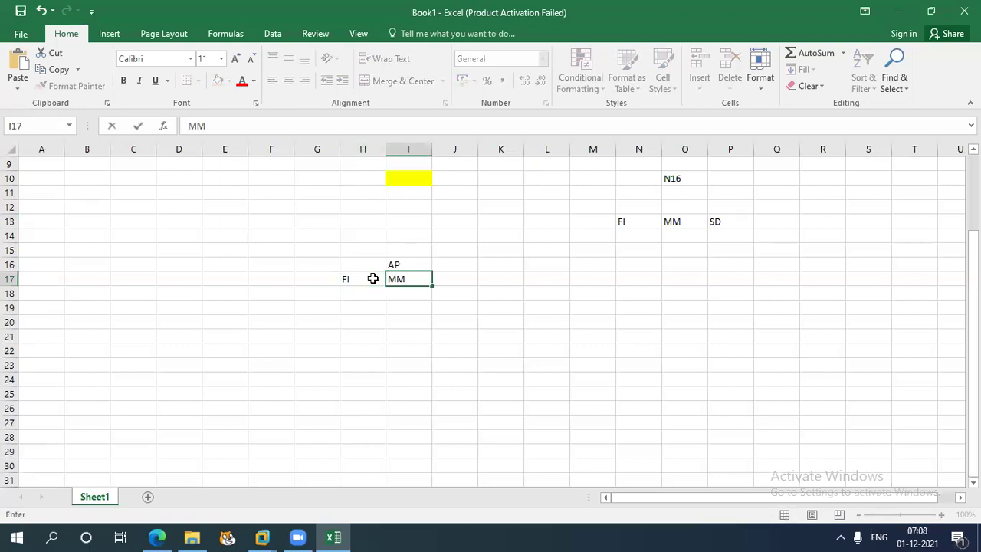
# Compare the MM entry in O13 with FI and MM under AP, and clear MM from cell I17.
pyautogui.click(674, 222)
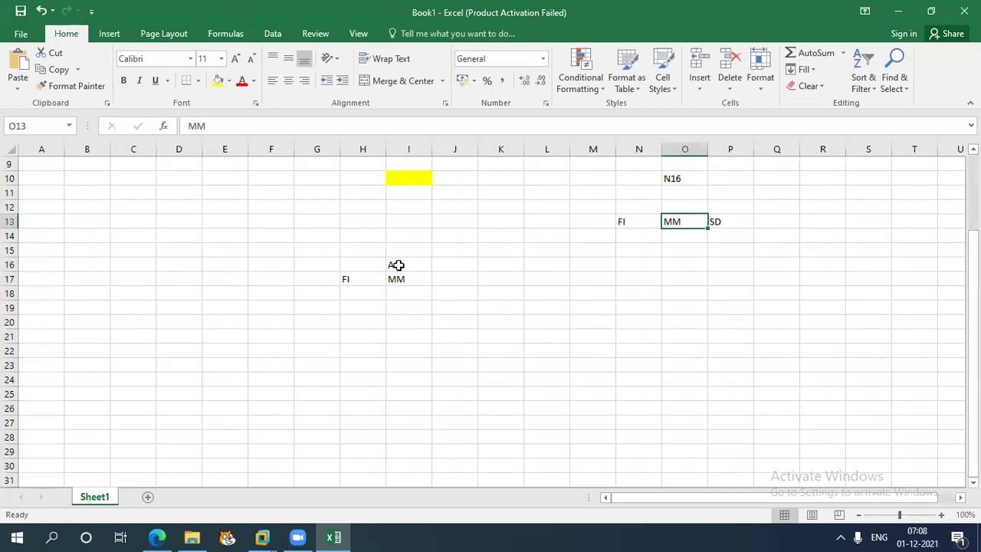
pyautogui.click(359, 278)
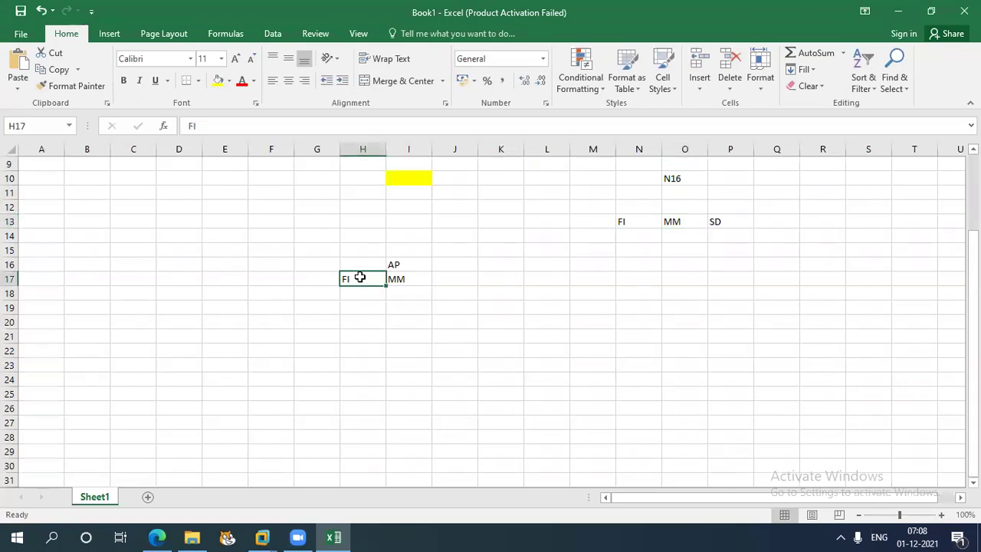
pyautogui.click(408, 280)
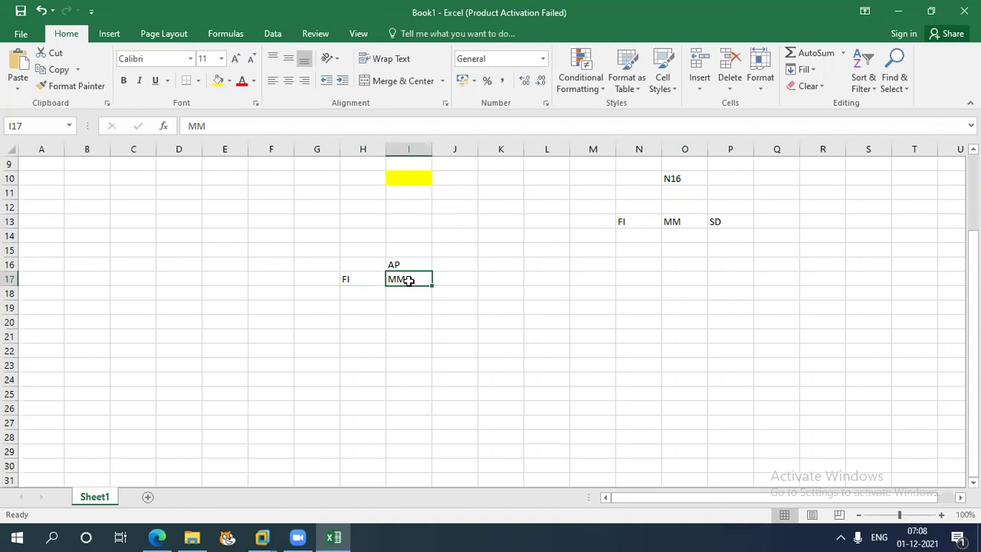
pyautogui.click(680, 221)
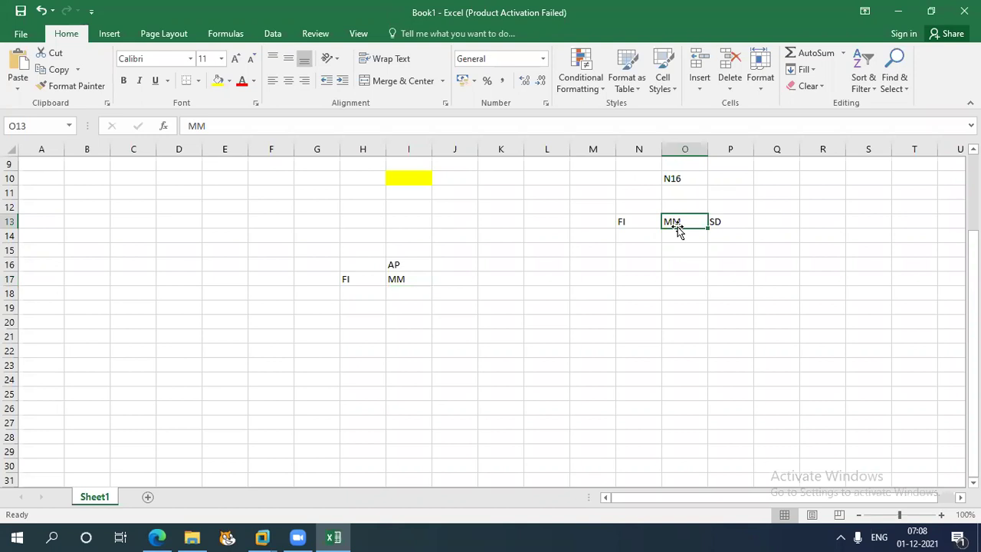
pyautogui.click(402, 278)
pyautogui.press('BackSpace')
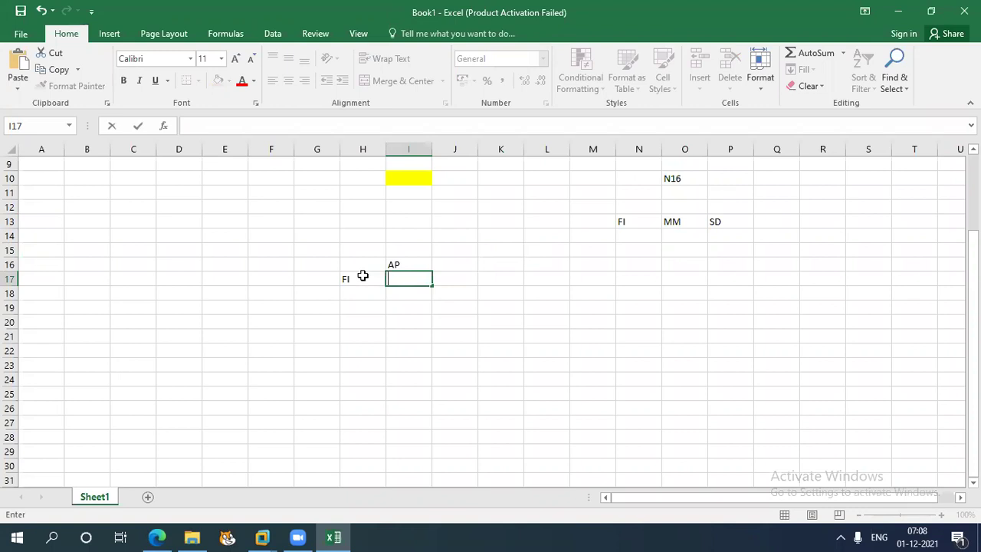
# Enter FI in cell C12 and TAX PAYMENT in cell E12.
pyautogui.click(134, 210)
pyautogui.write('FI')
pyautogui.press('Tab')
pyautogui.press('Tab')
pyautogui.write('TAX PAYMENT')
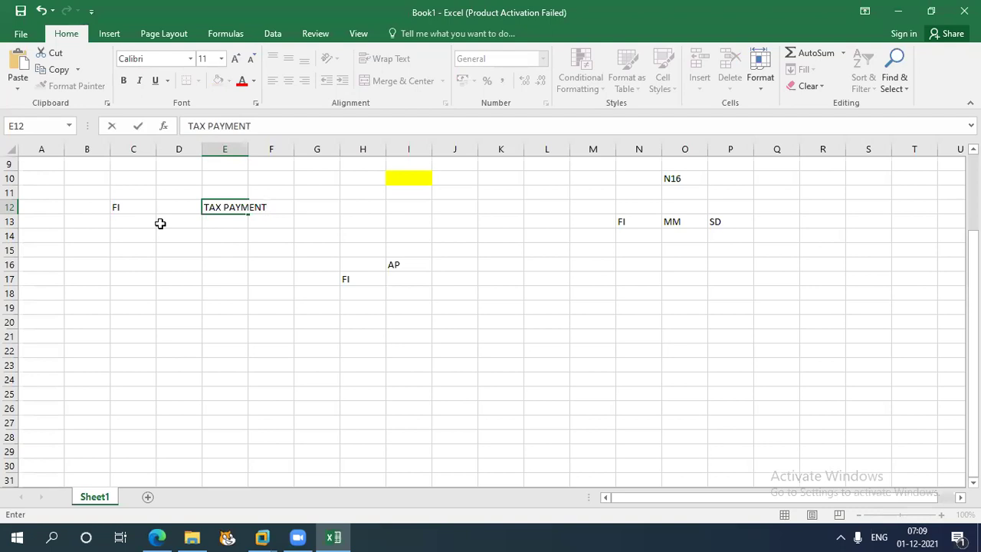
# Review FI in C12 and MM in O13, and enter MM again in cell I17 under AP.
pyautogui.click(122, 207)
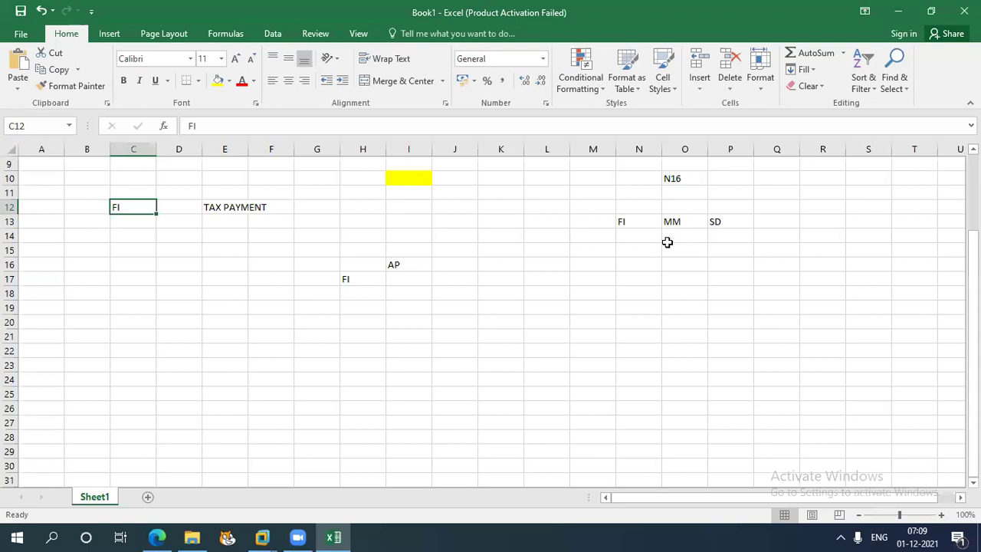
pyautogui.click(683, 223)
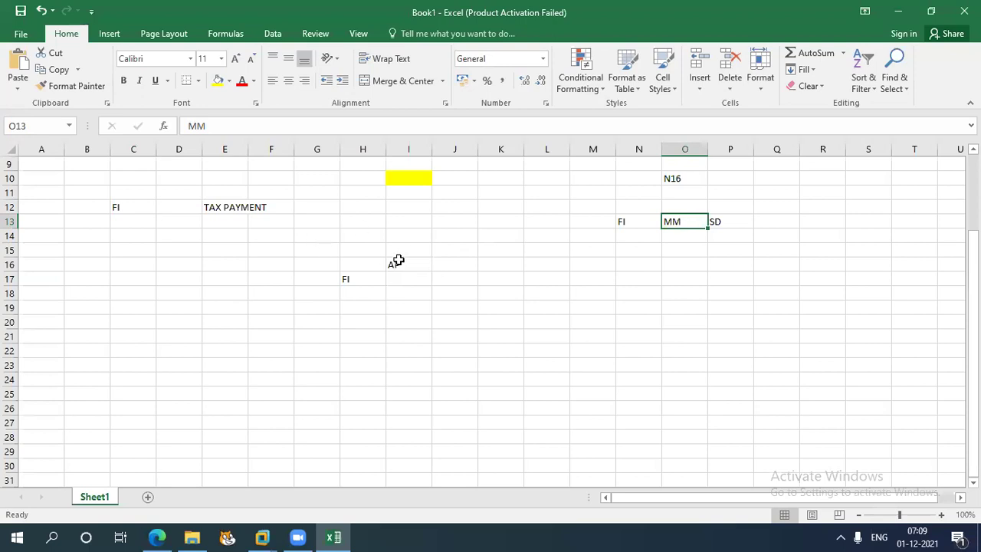
pyautogui.click(412, 278)
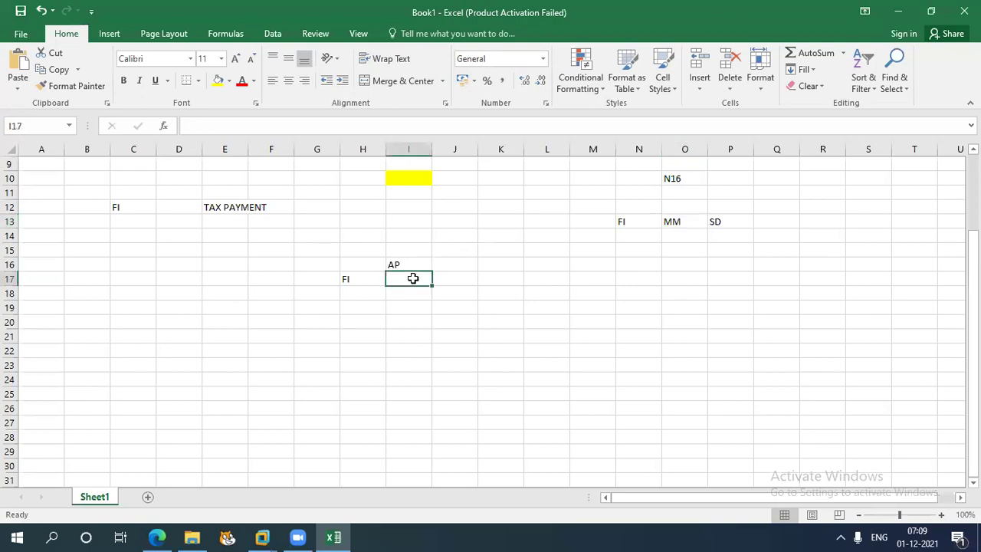
pyautogui.write('MM')
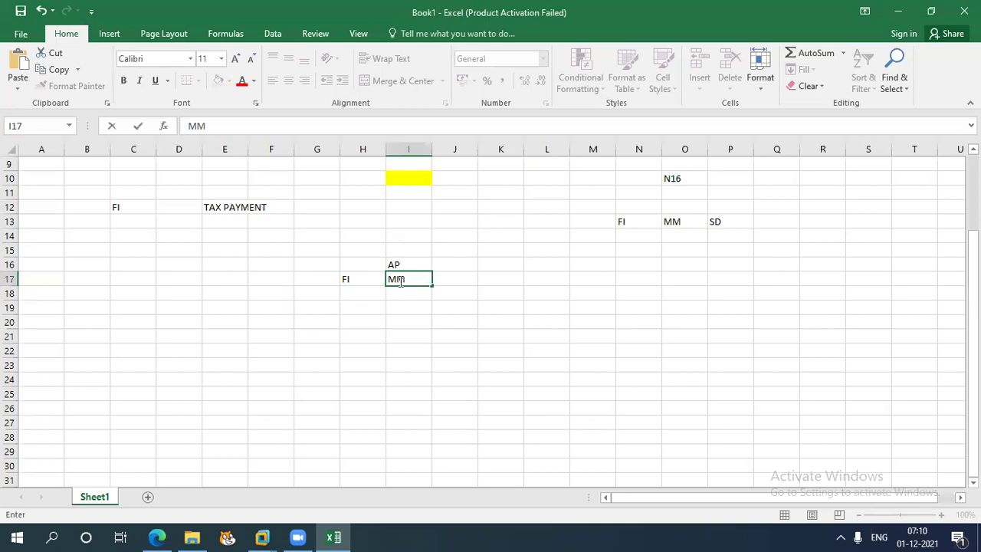
# Try to clear the AP, FI and MM entries in cells H16 to J18.
pyautogui.moveTo(341, 263); pyautogui.dragTo(457, 300)
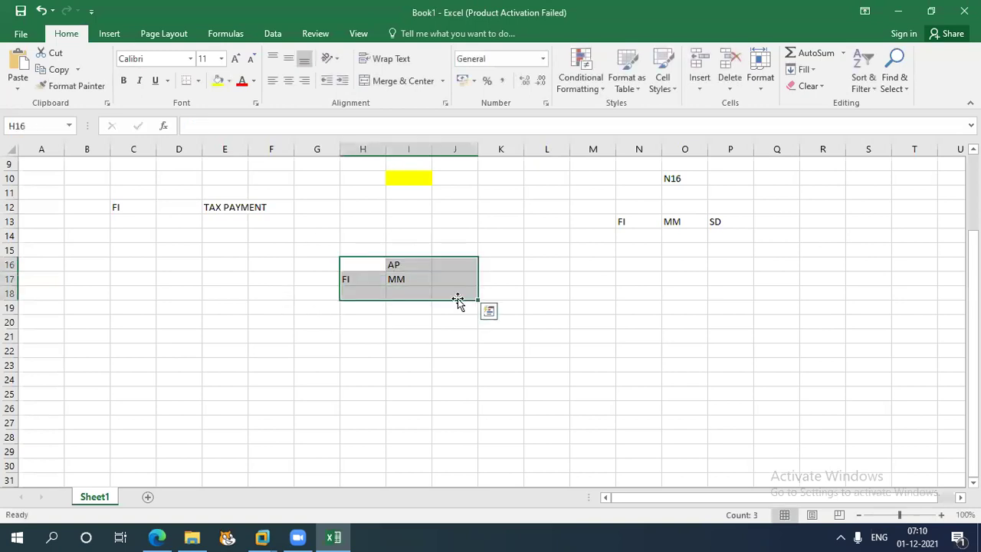
pyautogui.press('BackSpace')
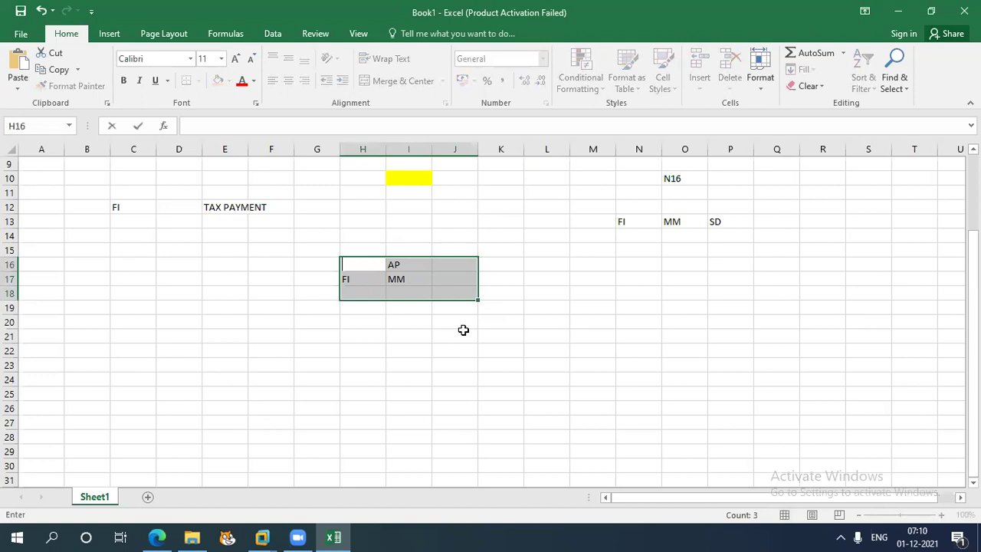
# Enter the heading AP in cell J20.
pyautogui.click(460, 323)
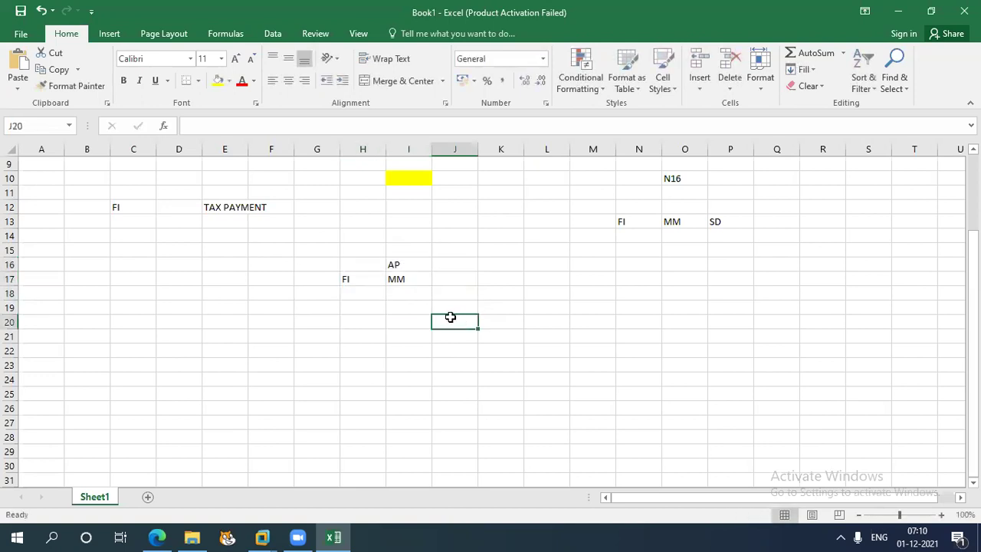
pyautogui.write('P')
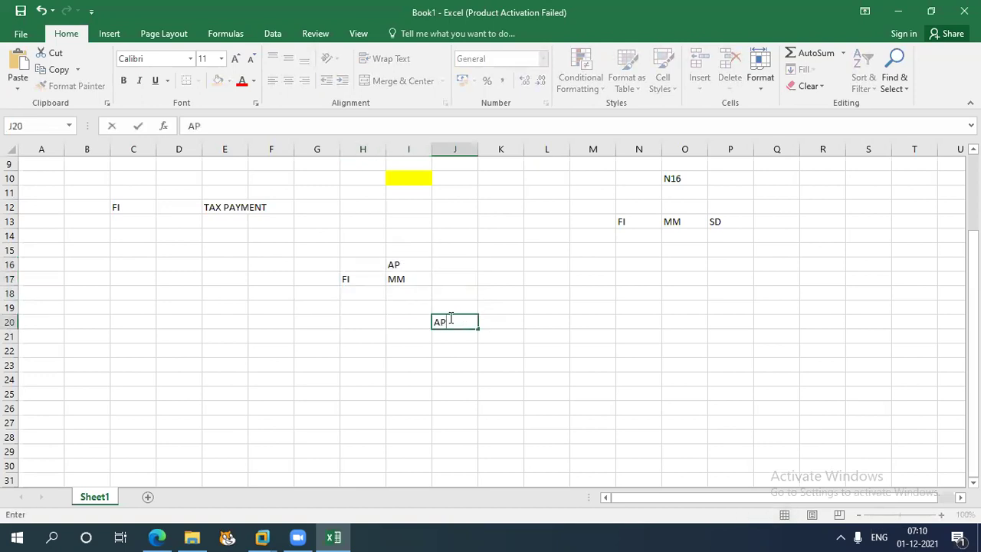
pyautogui.press('Return')
pyautogui.press('Return')
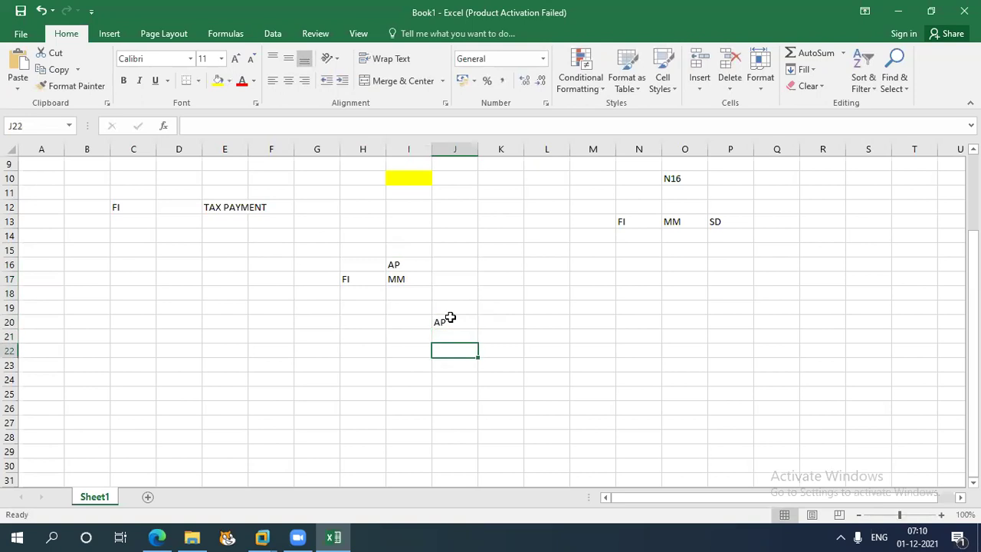
# Write the purchase entry RM DR in cell I24 and VENDOR CR in cell I25, and review both lines.
pyautogui.click(410, 381)
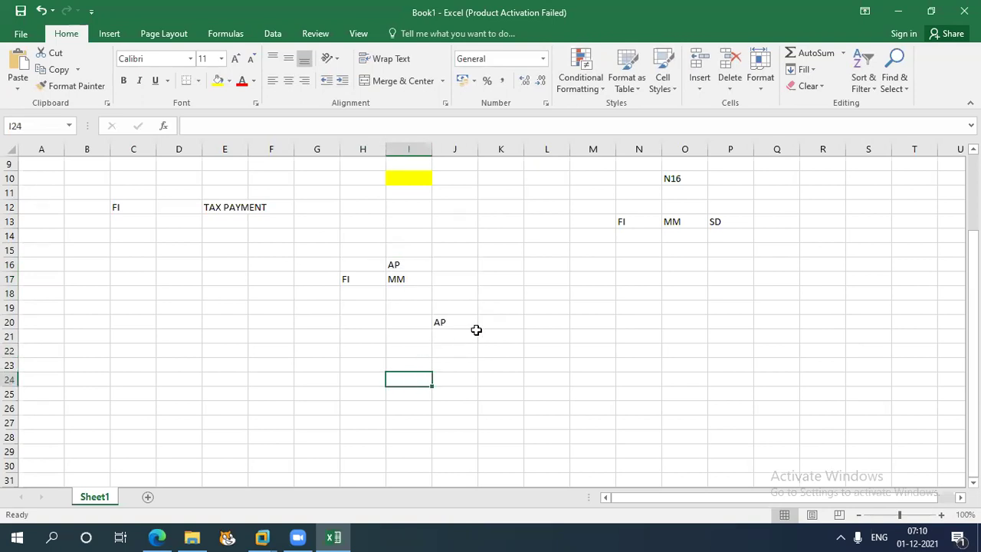
pyautogui.write('RM DR')
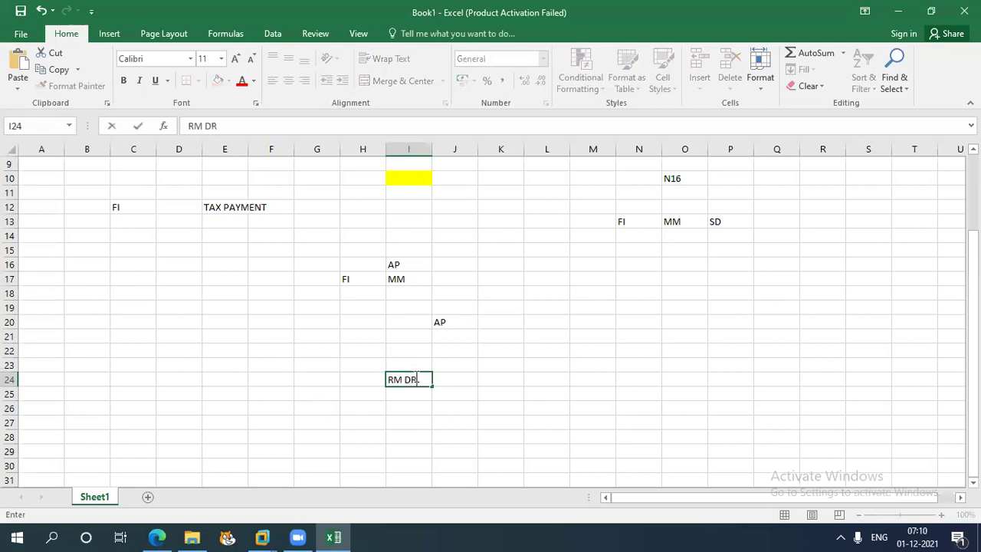
pyautogui.click(406, 391)
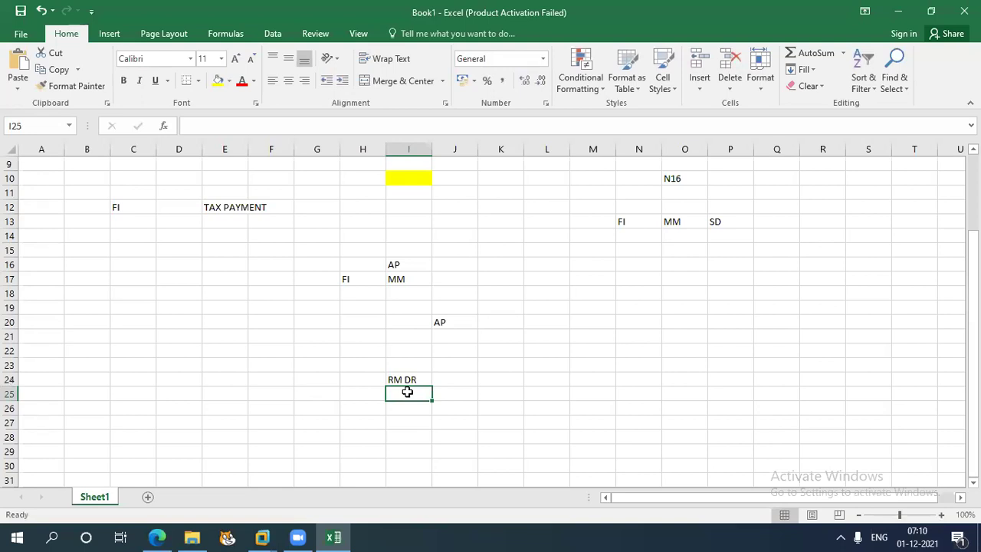
pyautogui.write('VENDO')
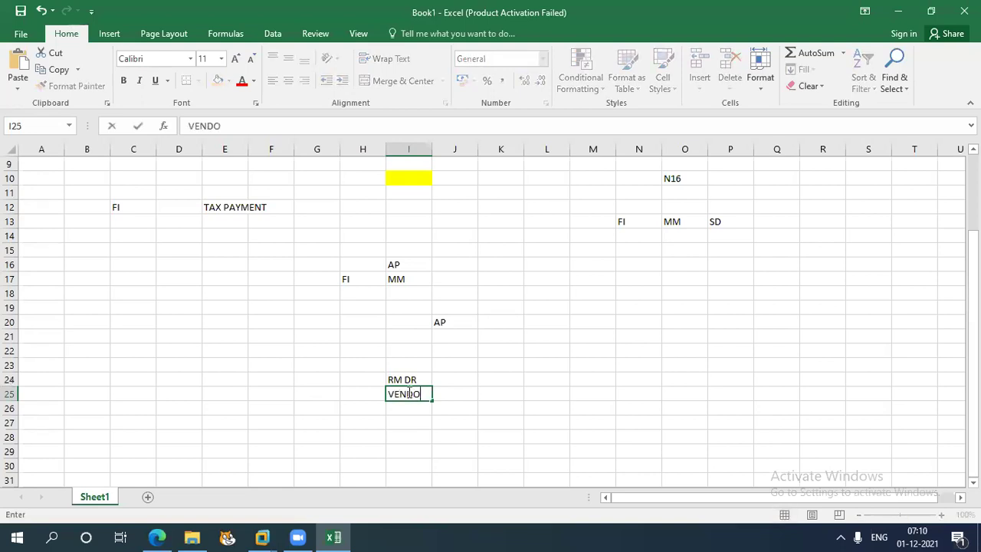
pyautogui.write('R CR')
pyautogui.click(394, 379)
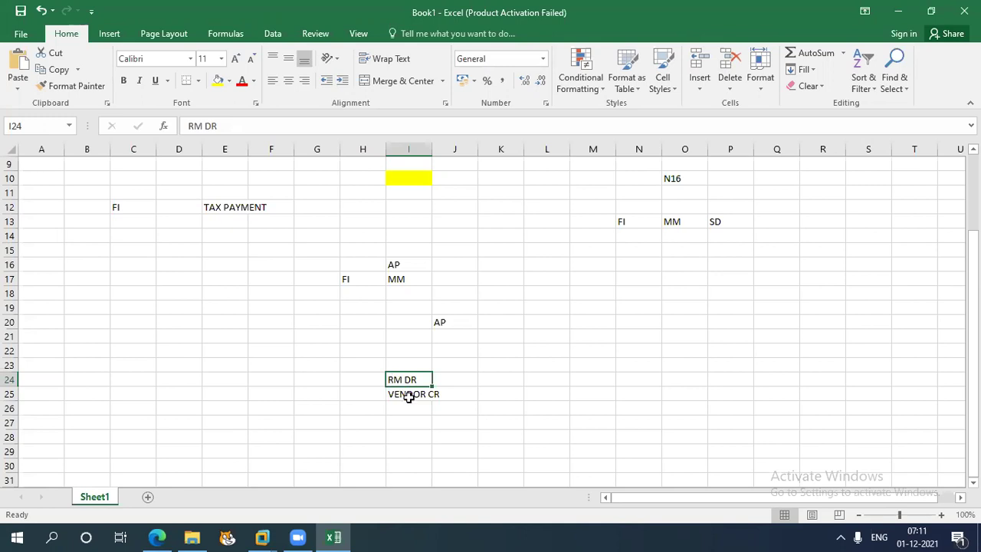
pyautogui.click(411, 398)
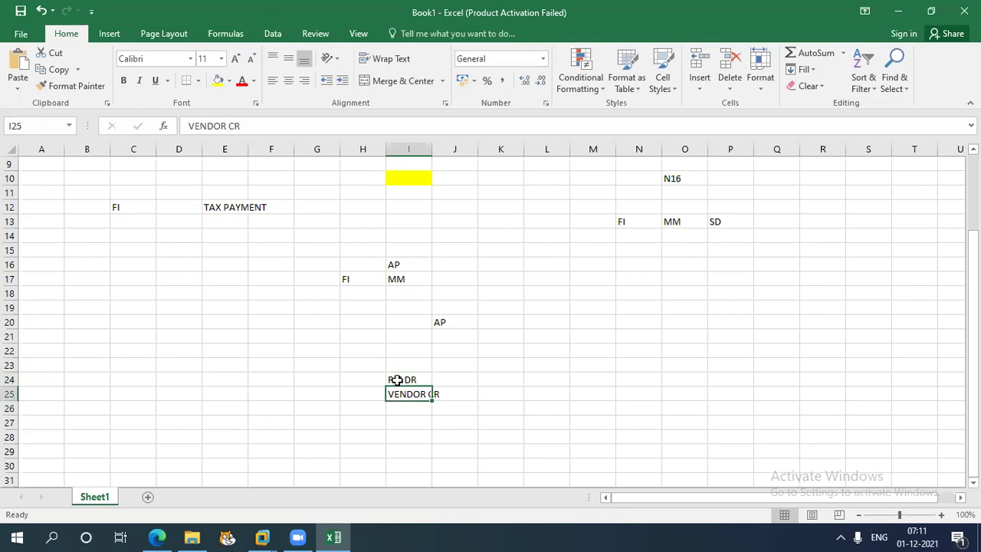
# Enter GL in cells J24 and L21, and the transaction code F-43 in cell I22 above the purchase entry.
pyautogui.click(446, 378)
pyautogui.write('GL')
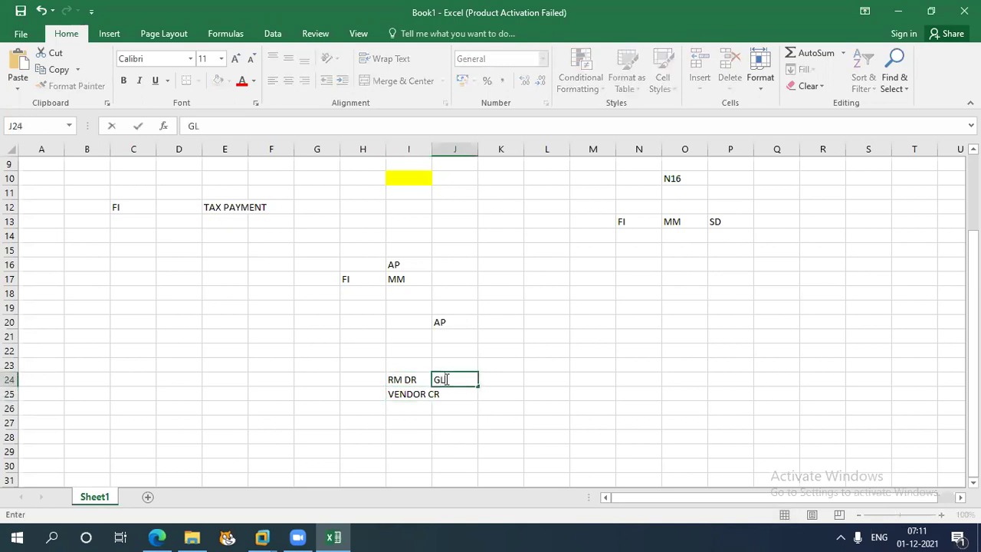
pyautogui.click(555, 332)
pyautogui.write('GL')
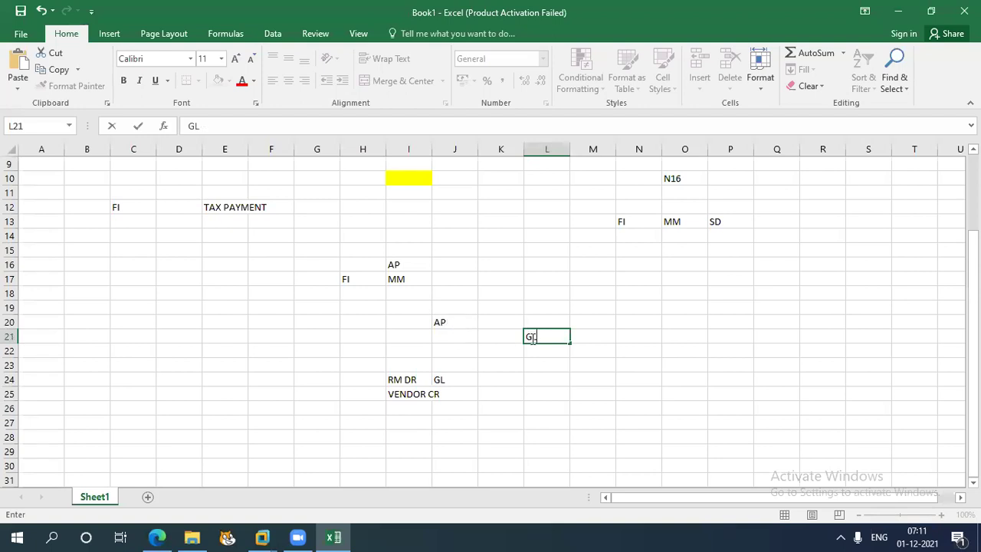
pyautogui.click(411, 351)
pyautogui.write('F-43')
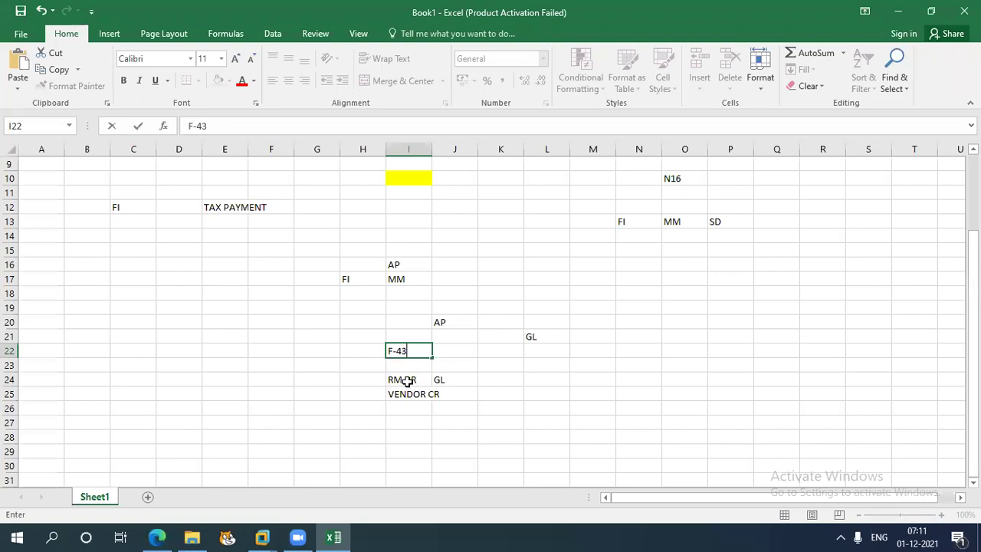
# Highlight the GL cells J24 and L21 with yellow fill.
pyautogui.click(441, 377)
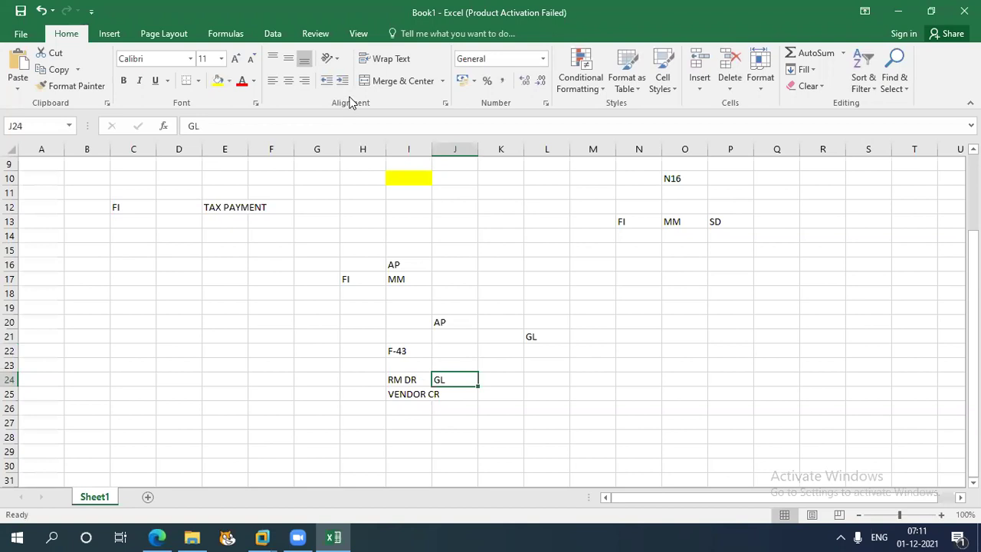
pyautogui.click(218, 81)
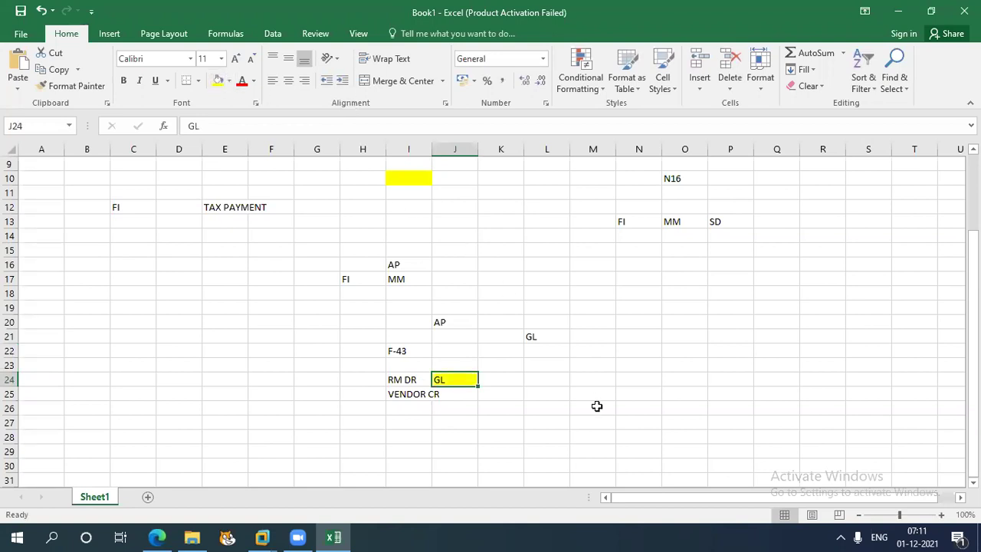
pyautogui.click(537, 334)
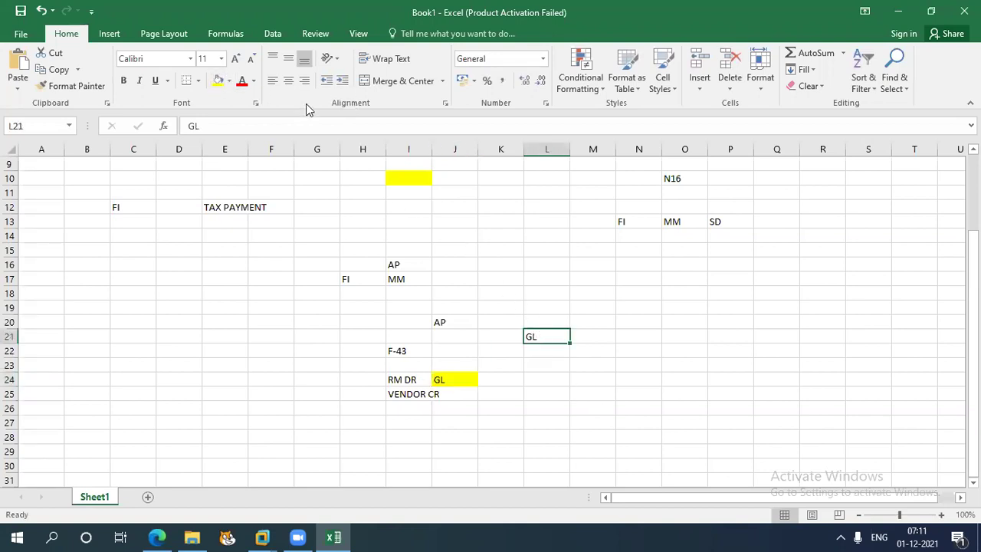
pyautogui.click(218, 82)
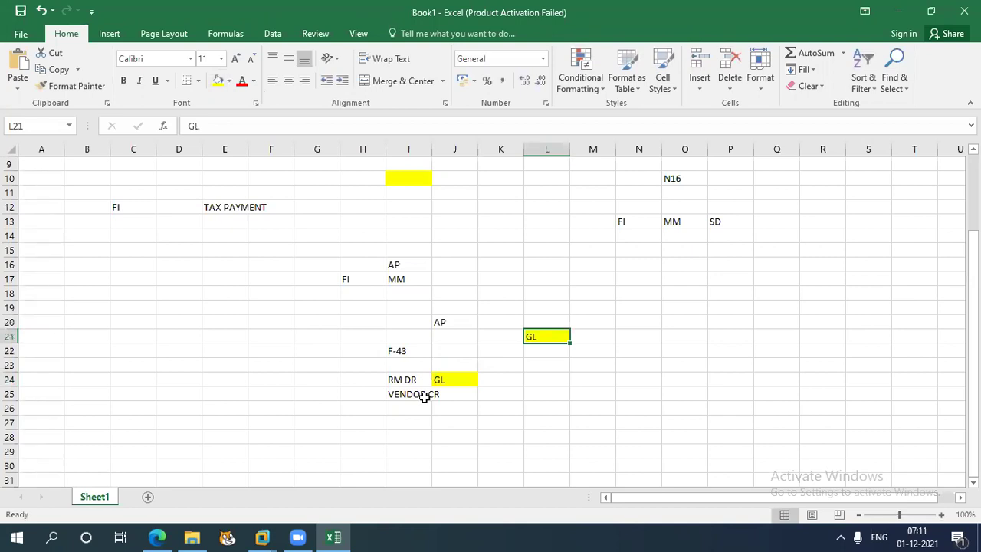
# Enter AP in cell K25 beside the VENDOR CR line.
pyautogui.click(490, 390)
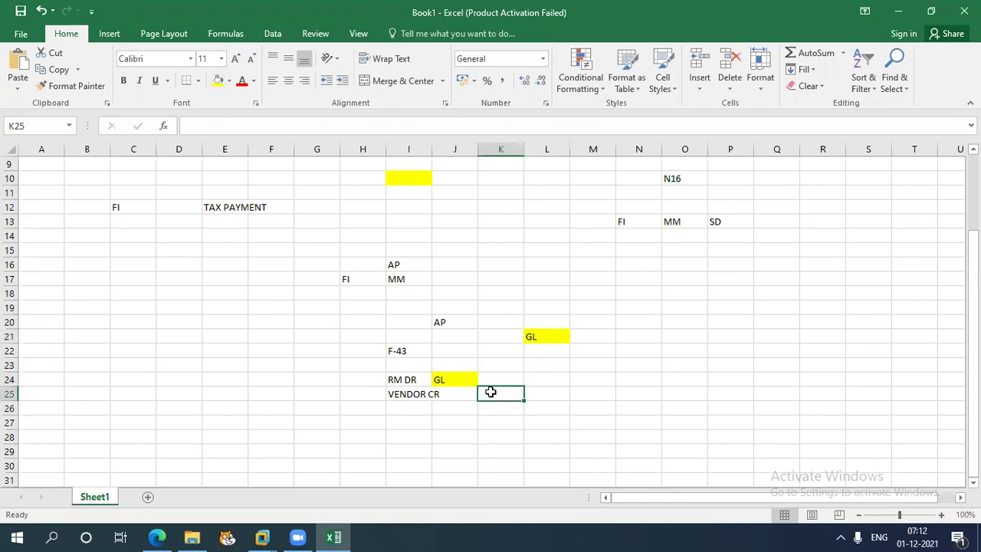
pyautogui.write('AP')
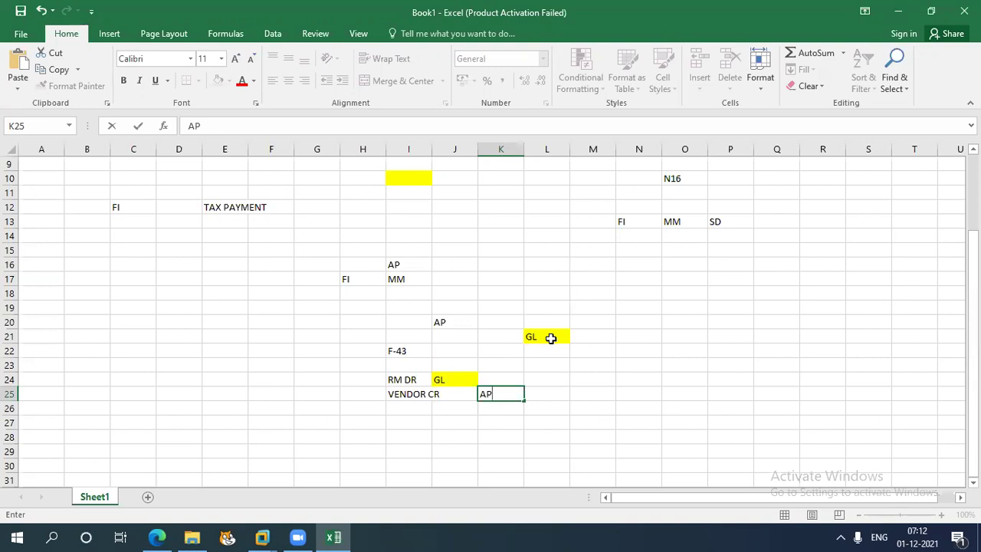
pyautogui.click(765, 424)
# Enter the heading CL in cell E30 and the account number in cell E32, and review both cells.
pyautogui.press('Down')
pyautogui.press('Down')
pyautogui.press('Down')
pyautogui.press('Down')
pyautogui.press('Down')
pyautogui.press('Down')
pyautogui.press('Down')
pyautogui.press('Down')
pyautogui.press('Down')
pyautogui.press('Down')
pyautogui.press('Down')
pyautogui.press('Down')
pyautogui.press('Down')
pyautogui.press('Down')
pyautogui.press('Down')
pyautogui.press('Down')
pyautogui.press('Down')
pyautogui.press('Down')
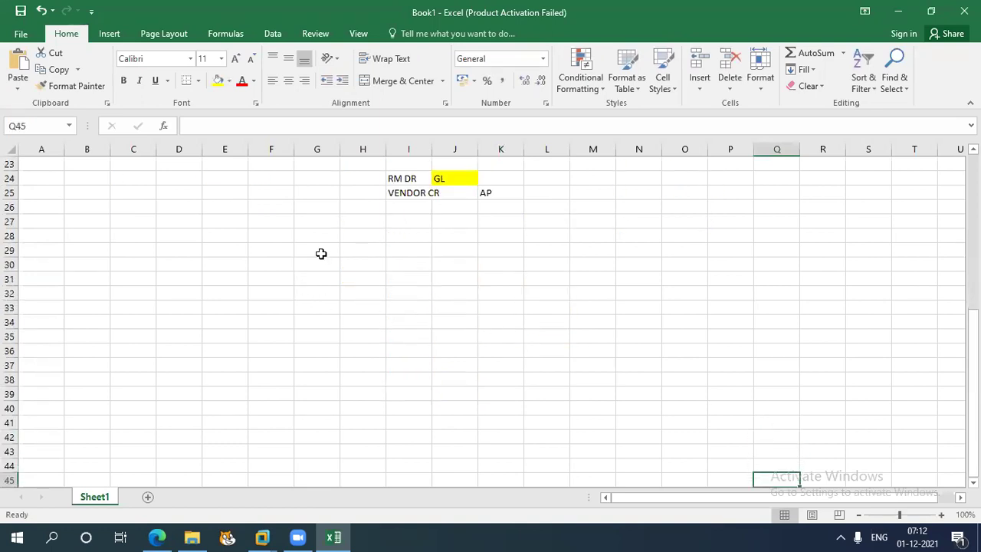
pyautogui.click(215, 265)
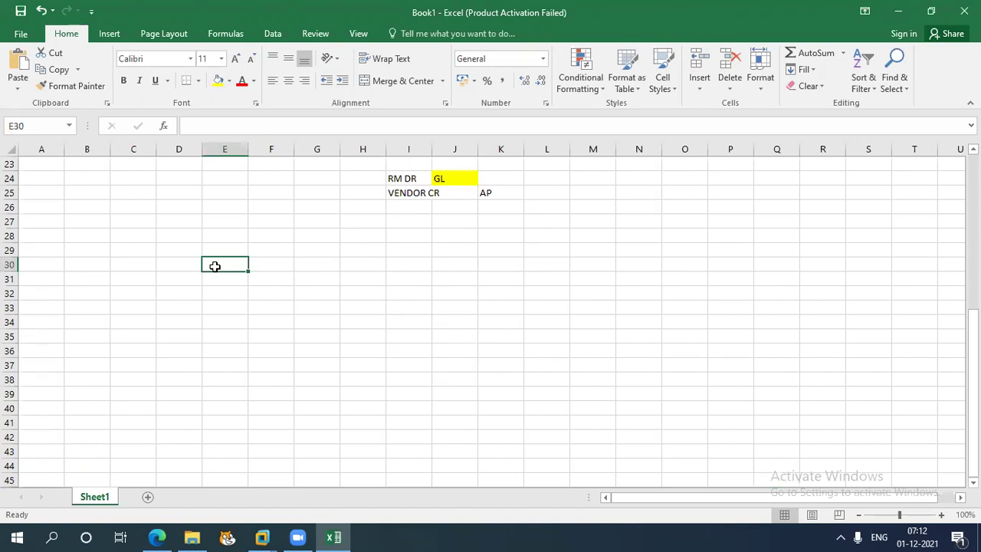
pyautogui.write('CL')
pyautogui.press('Return')
pyautogui.press('Return')
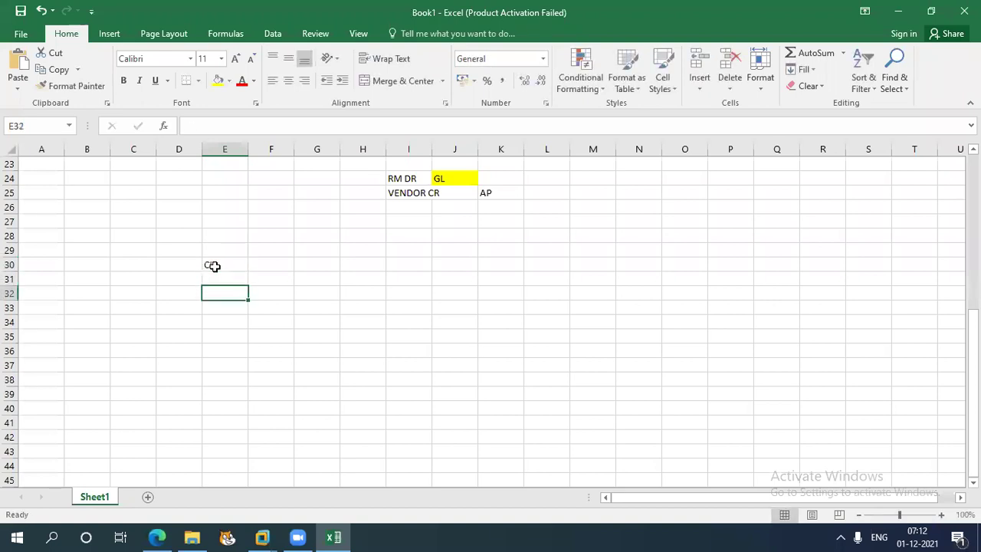
pyautogui.write('100501')
pyautogui.click(213, 266)
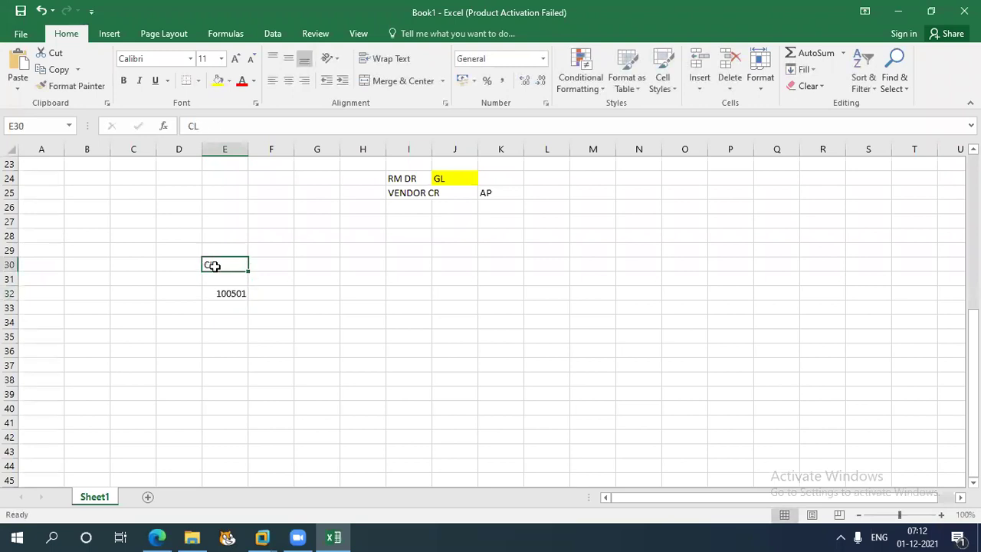
pyautogui.click(223, 299)
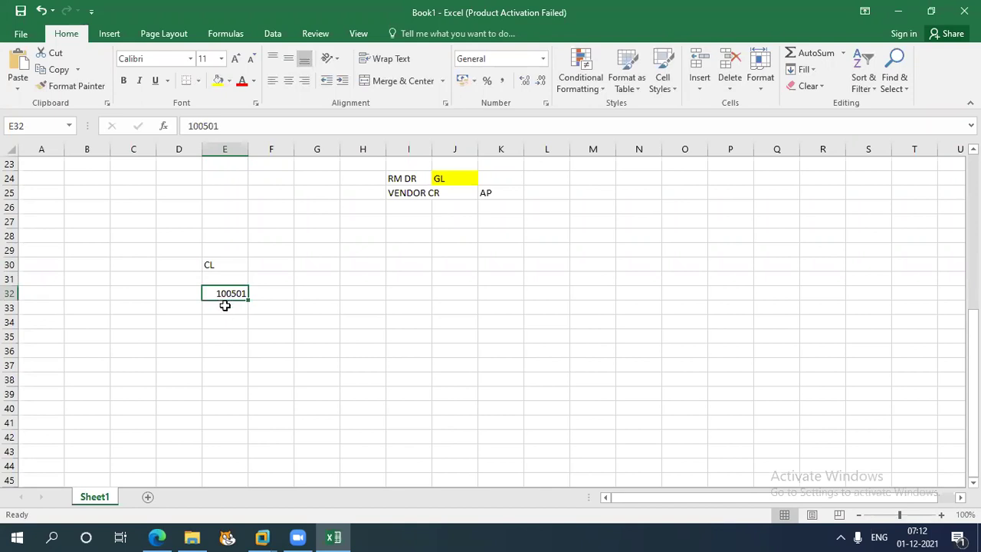
pyautogui.click(224, 305)
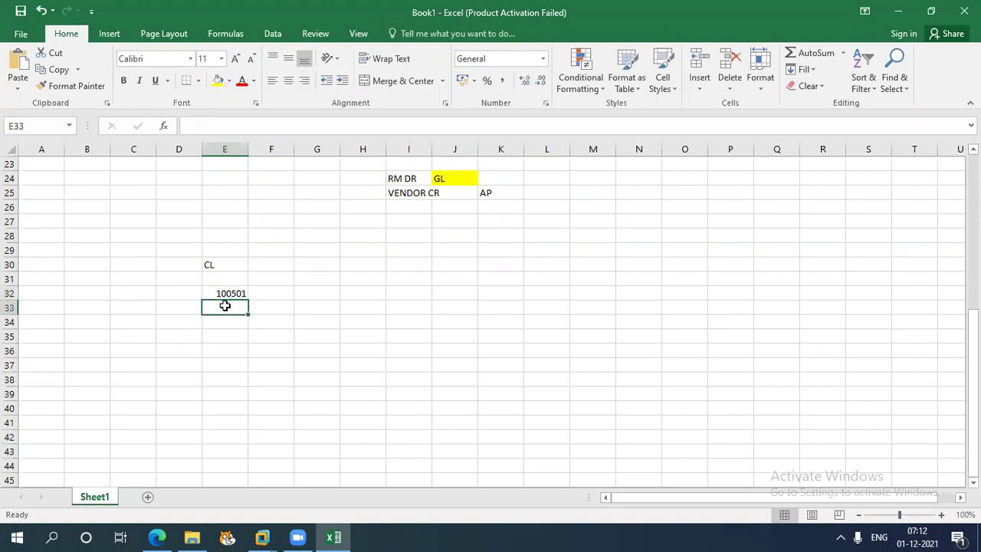
# Enter AP in cell I30, the vendor RELIANCE in cell I31, and the same account number as under CL in cell I32.
pyautogui.click(410, 262)
pyautogui.write('AP')
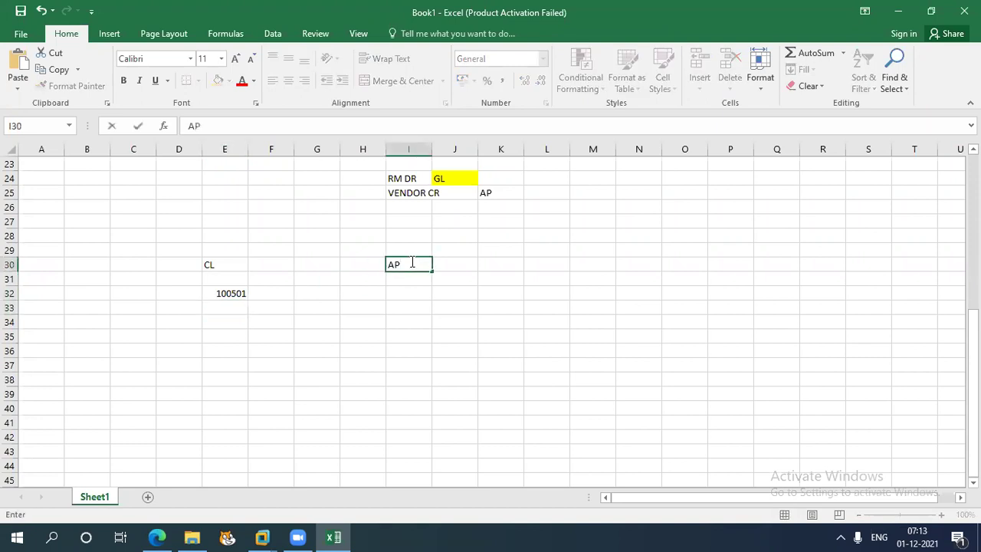
pyautogui.click(406, 280)
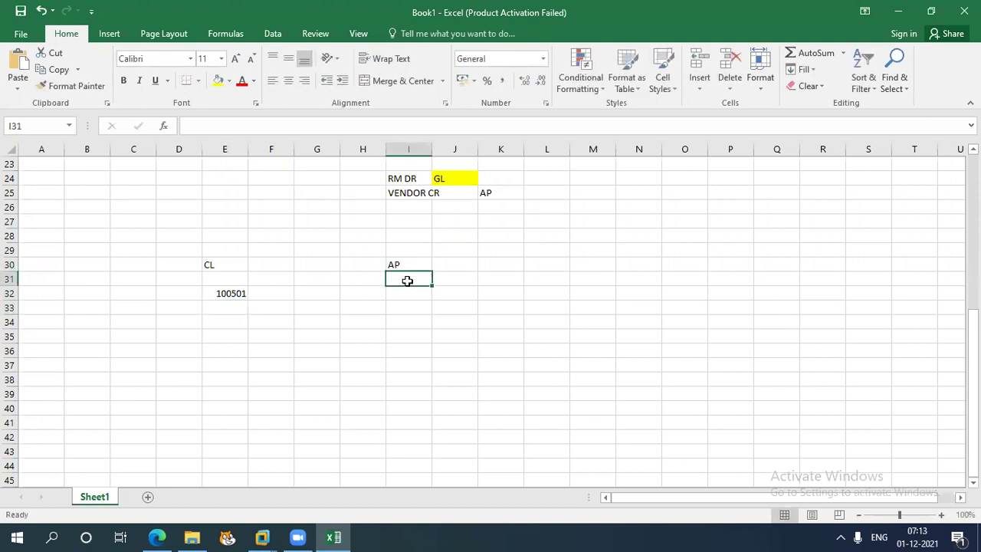
pyautogui.write('RE')
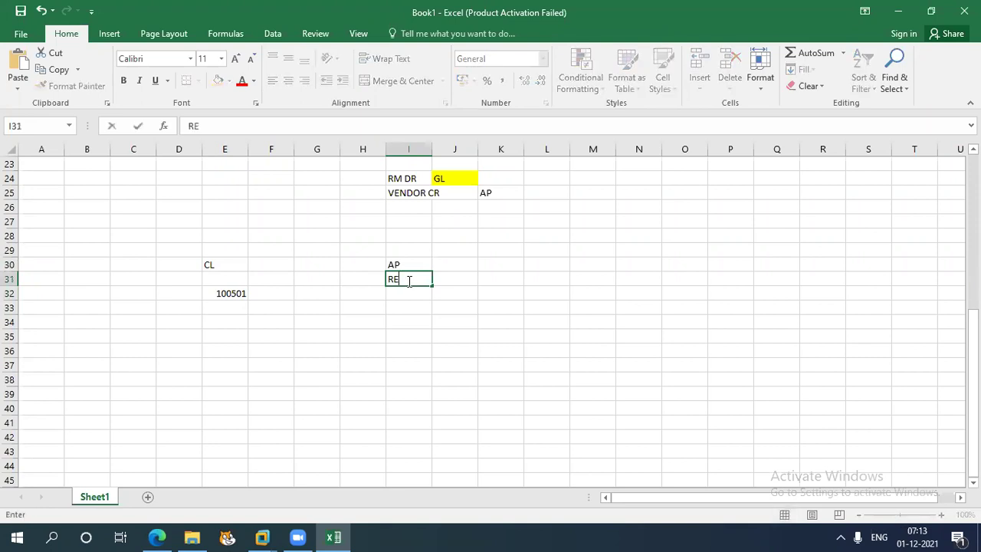
pyautogui.write('LIANCE')
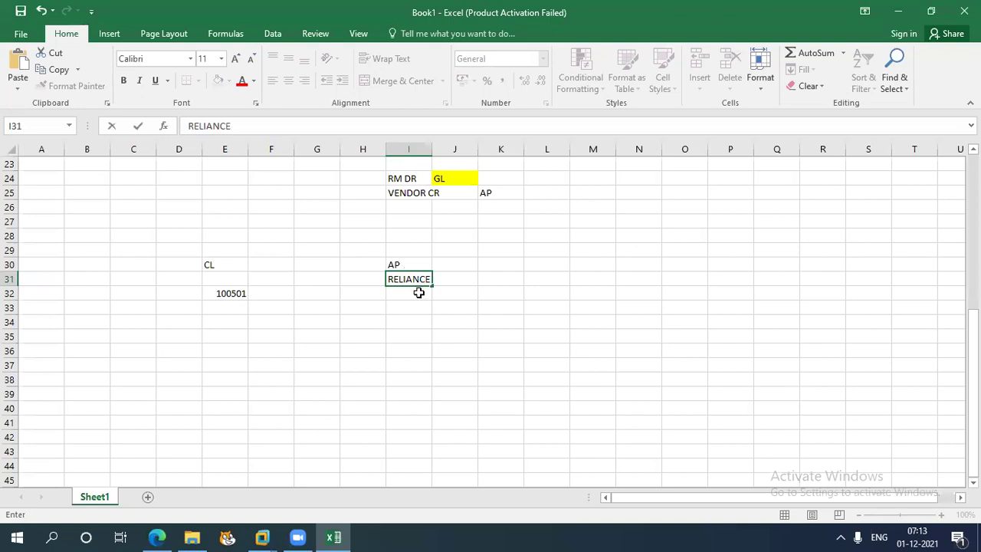
pyautogui.click(417, 292)
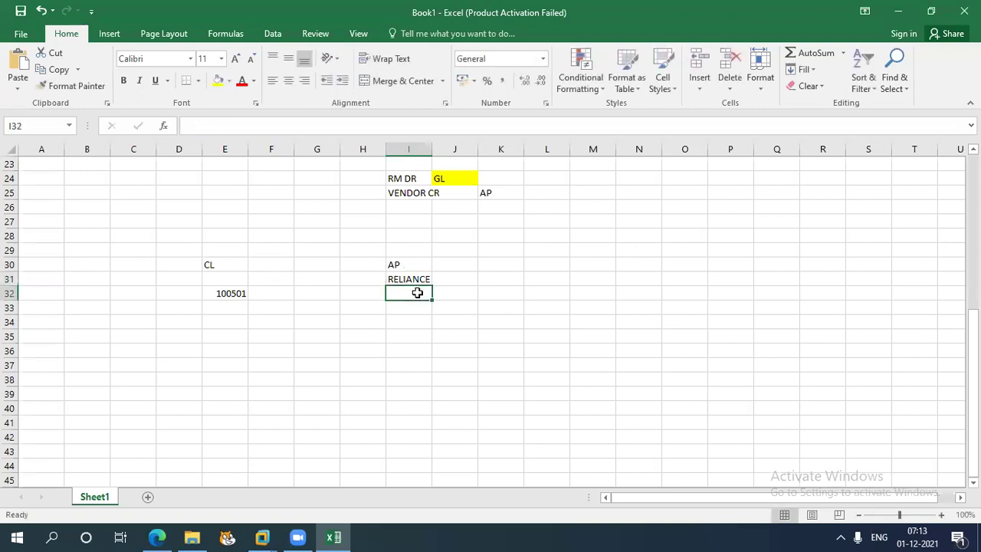
pyautogui.write('100')
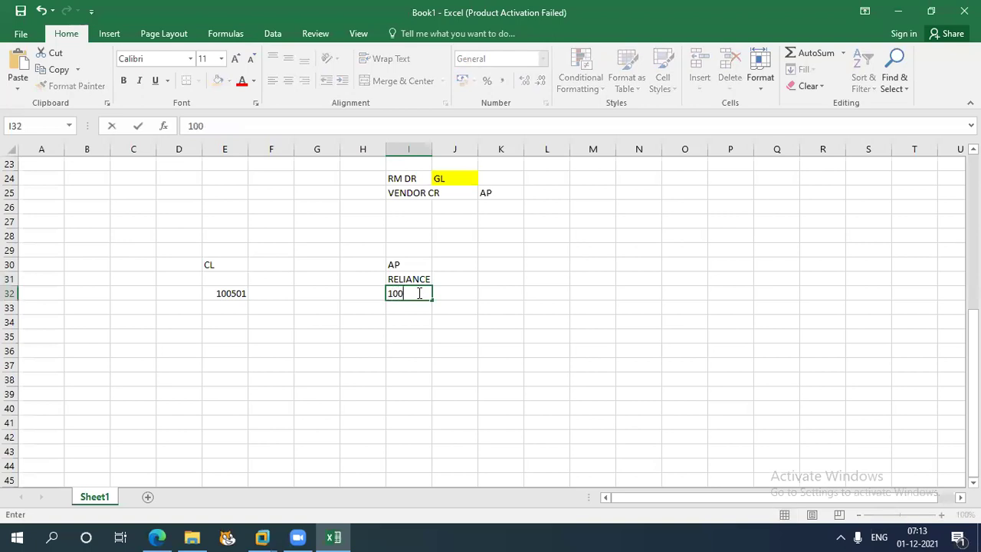
pyautogui.write('501')
pyautogui.press('Return')
# Enter the heading AP in cell I36 and the transaction code F-43 in cell I38.
pyautogui.click(416, 351)
pyautogui.write('AP')
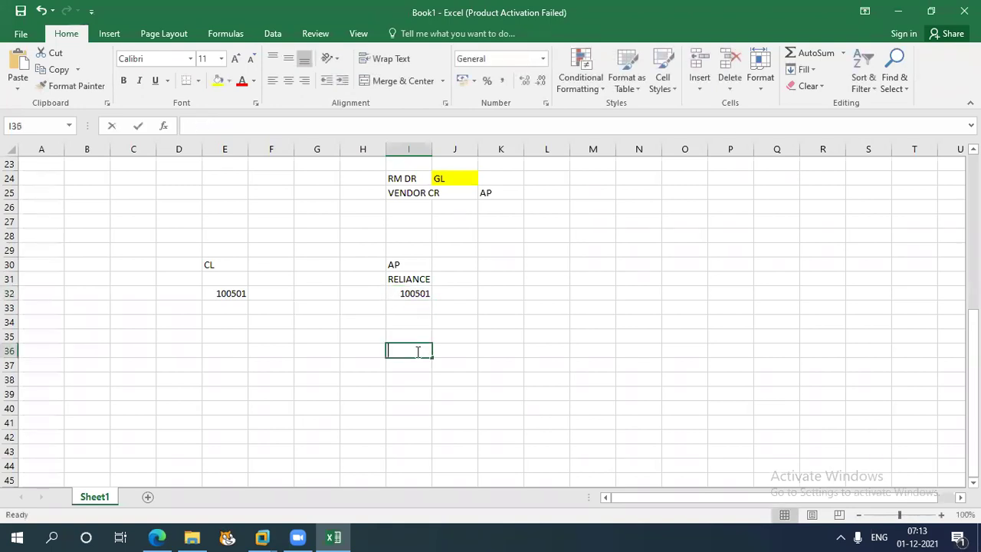
pyautogui.press('Return')
pyautogui.press('Return')
pyautogui.write('F-43')
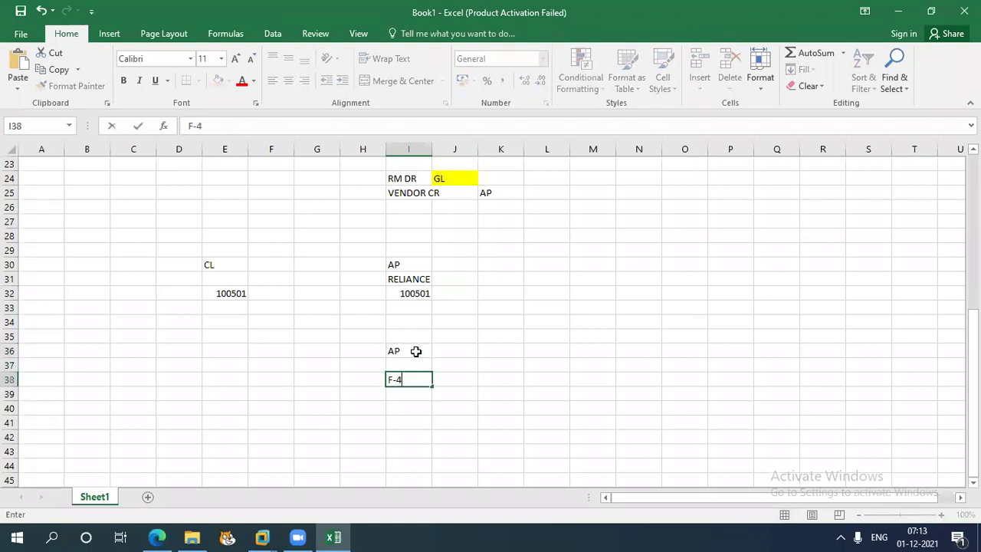
# Write the purchase entry RM DR in cell I40 and RELIANC CR in cell I41.
pyautogui.click(405, 407)
pyautogui.write('RM')
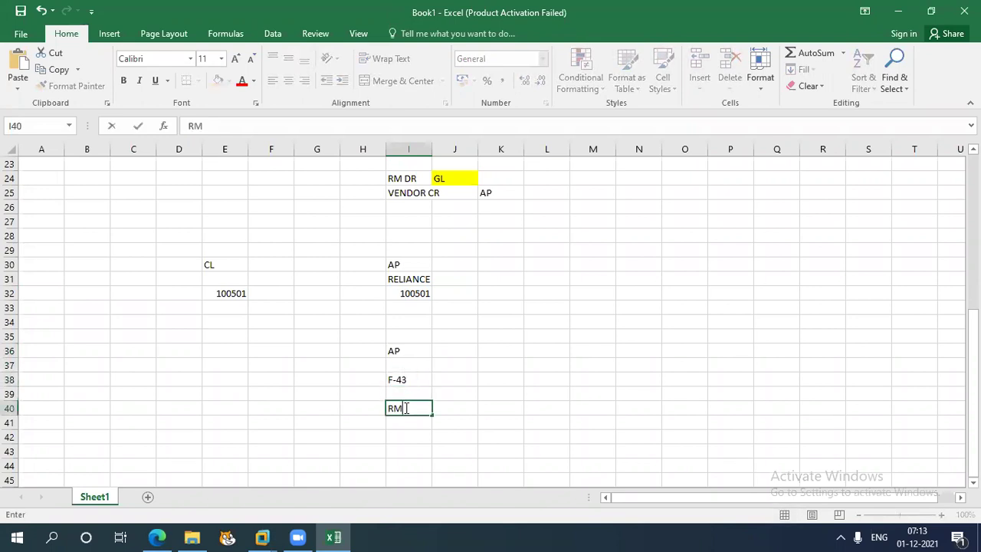
pyautogui.write(' DR')
pyautogui.press('Return')
pyautogui.write('R')
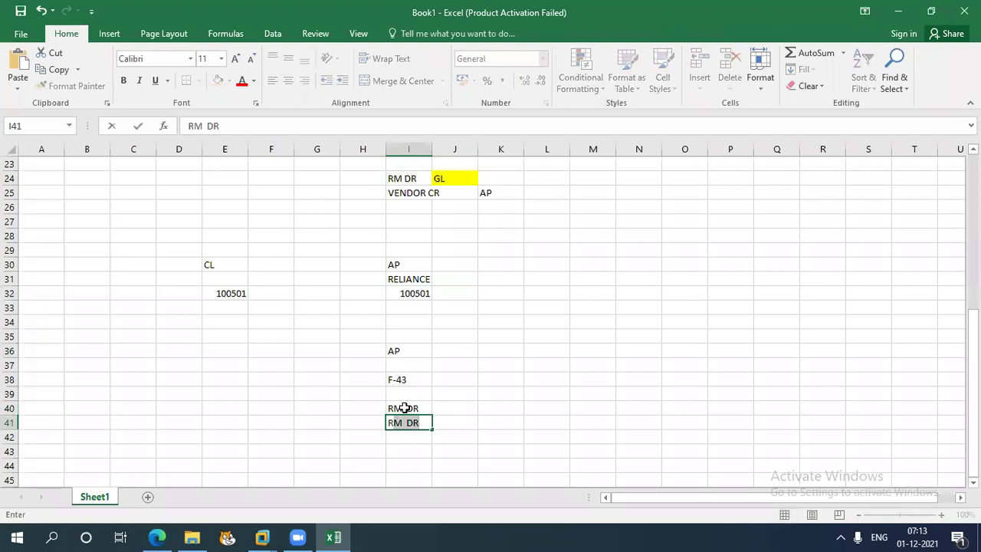
pyautogui.write('ELIANC')
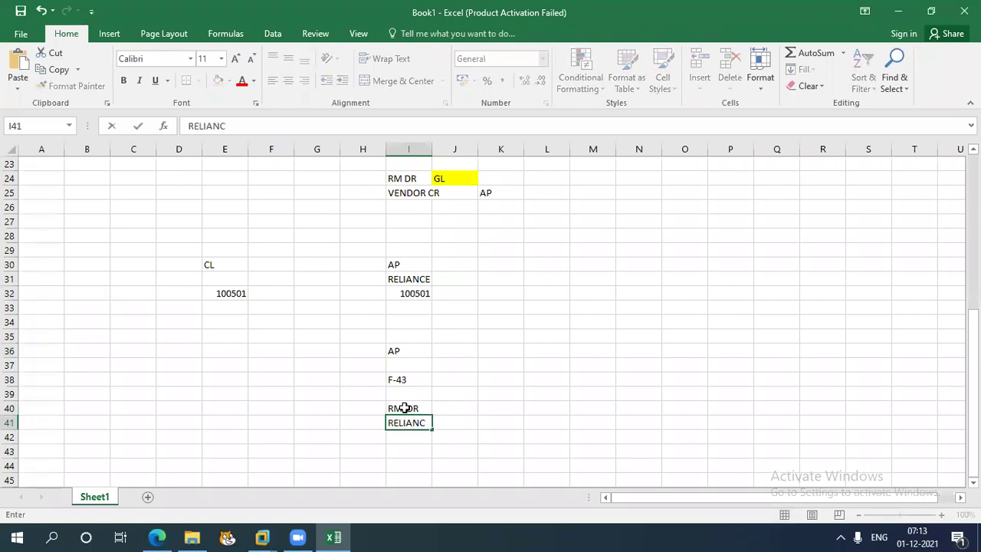
pyautogui.write(' CR')
pyautogui.click(411, 408)
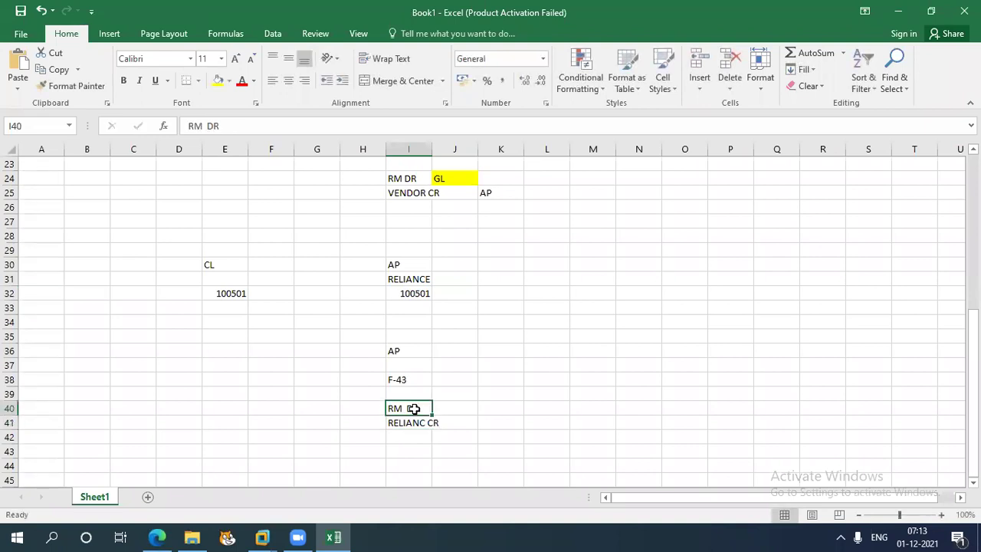
# Enter GL in cell L38 and review it against the RELIANC CR line and the account number under RELIANCE.
pyautogui.click(541, 379)
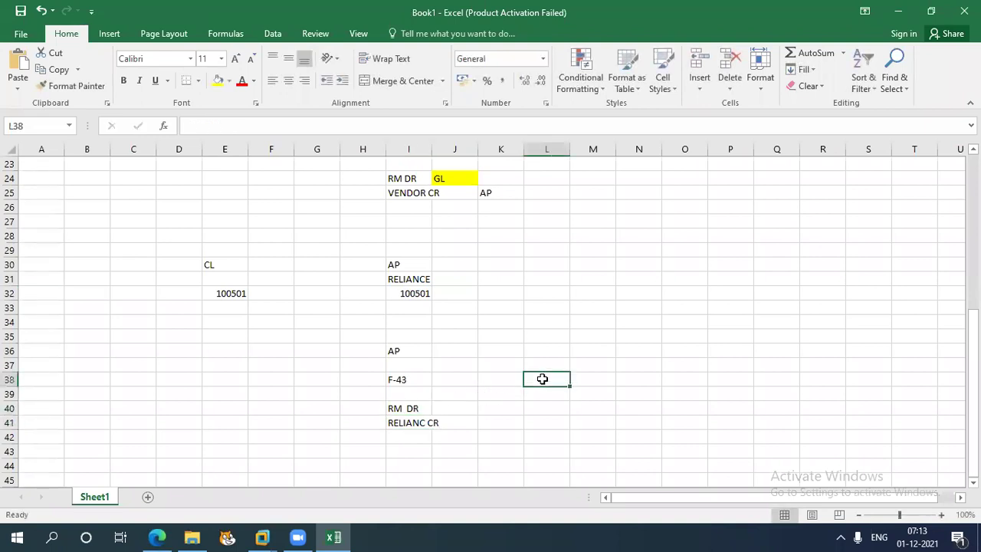
pyautogui.write('GL')
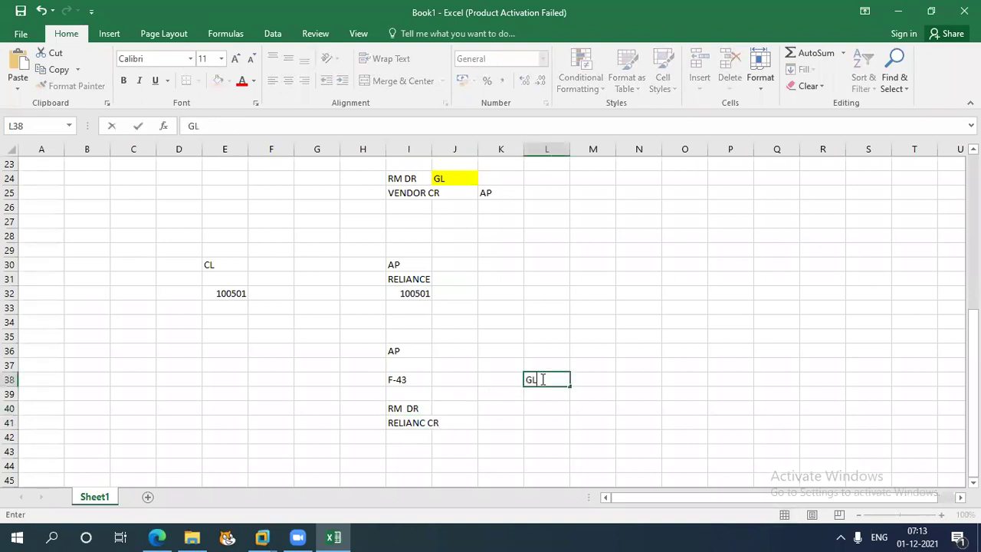
pyautogui.click(416, 422)
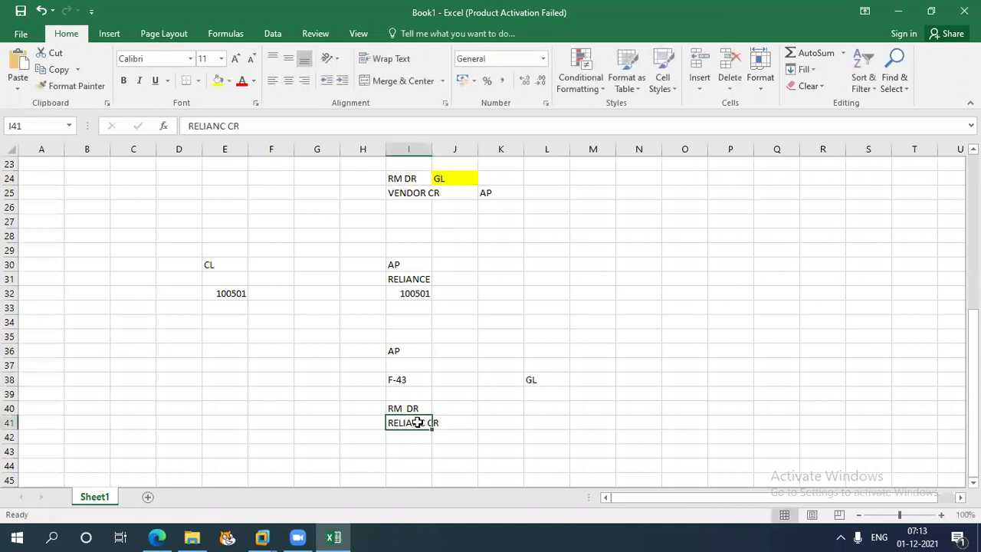
pyautogui.click(553, 375)
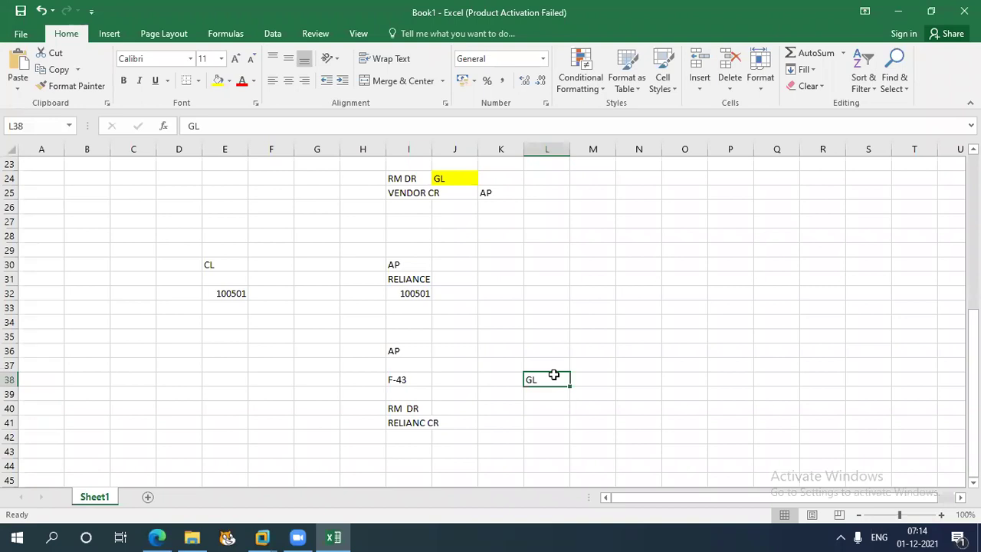
pyautogui.click(411, 426)
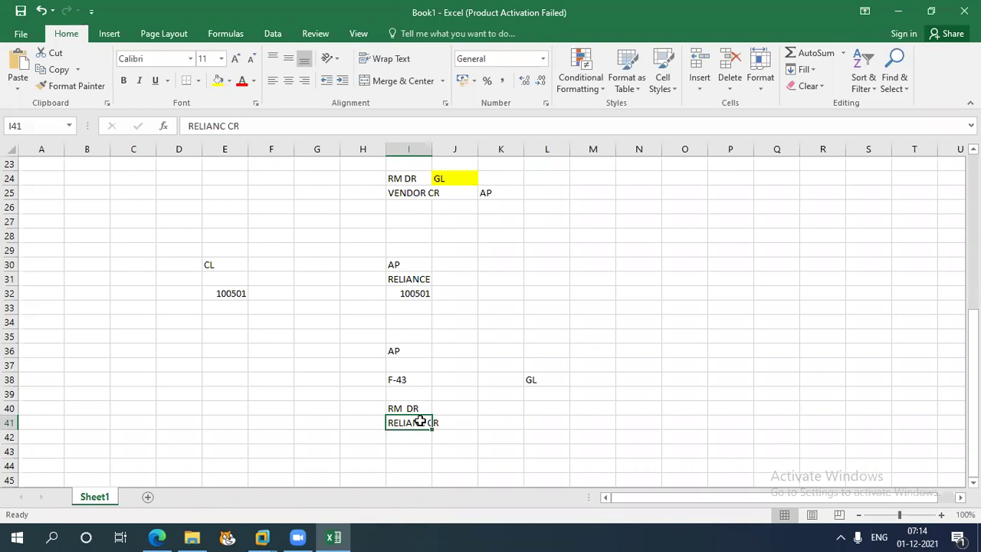
pyautogui.click(542, 378)
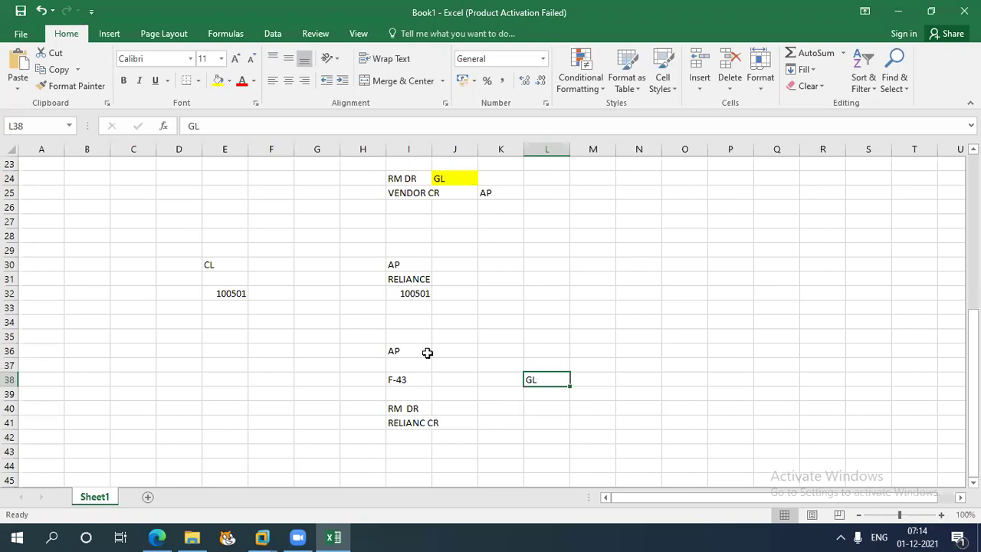
pyautogui.click(414, 294)
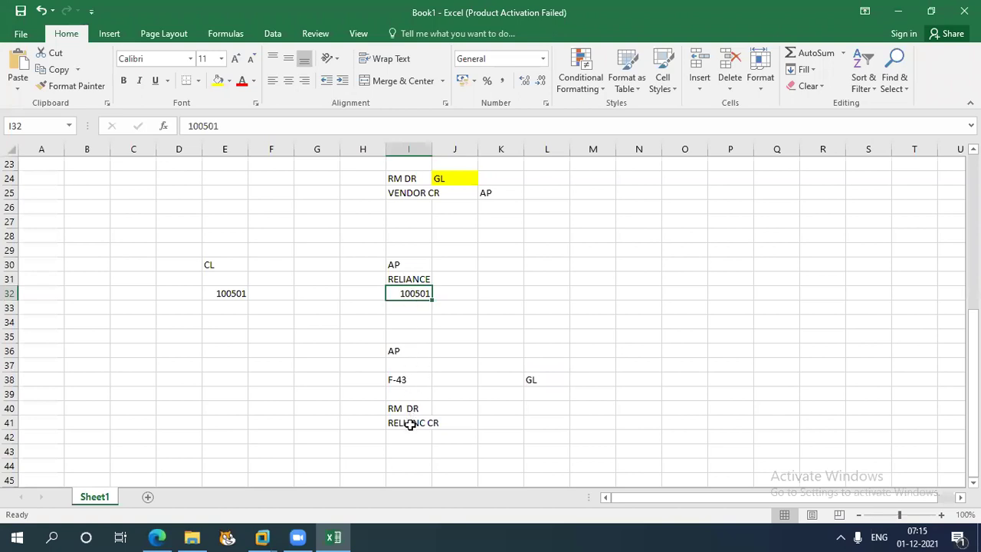
pyautogui.click(558, 379)
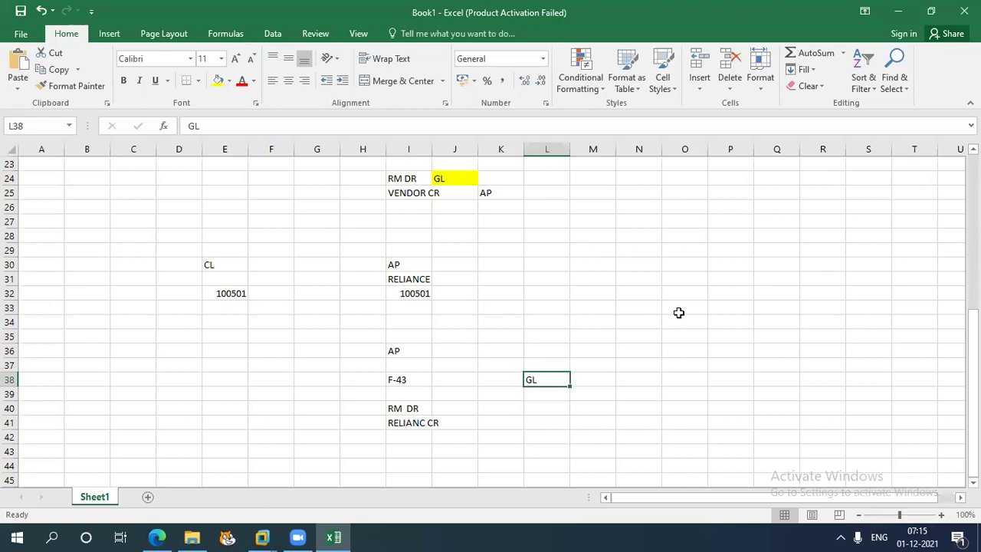
# Enter GL in cell N27 and AP in cell Q27, with VENOR in cell Q29 and the account number in cell Q30.
pyautogui.click(642, 220)
pyautogui.write('GL')
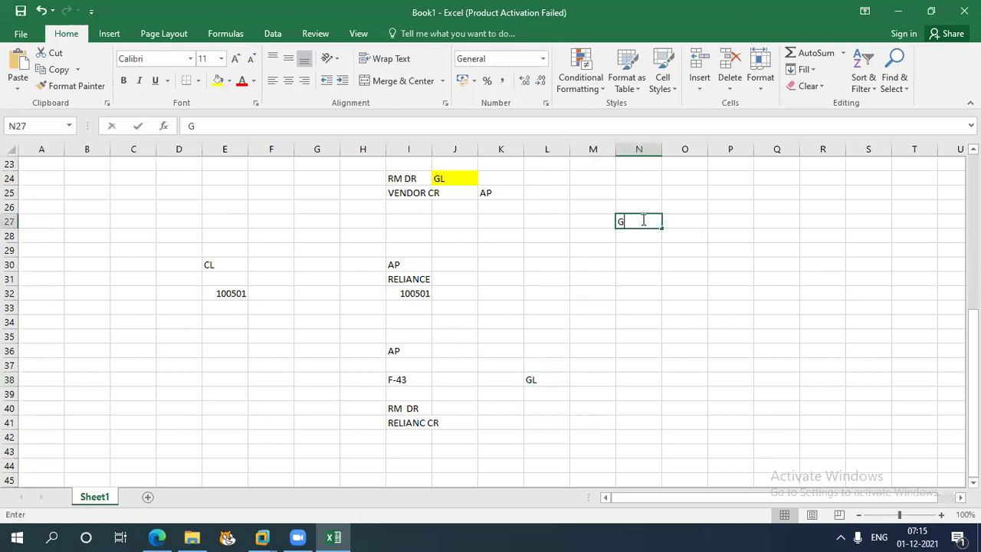
pyautogui.click(773, 222)
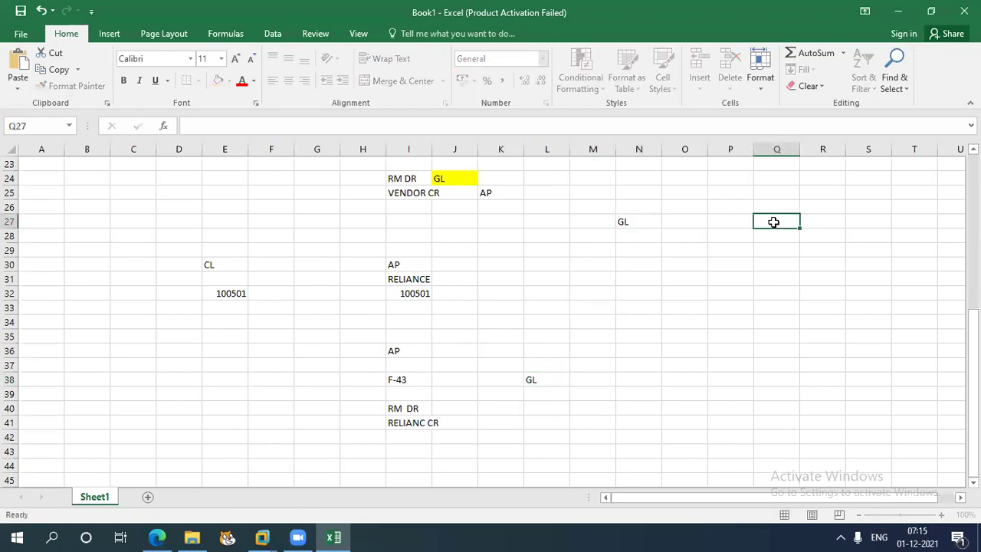
pyautogui.write('AP')
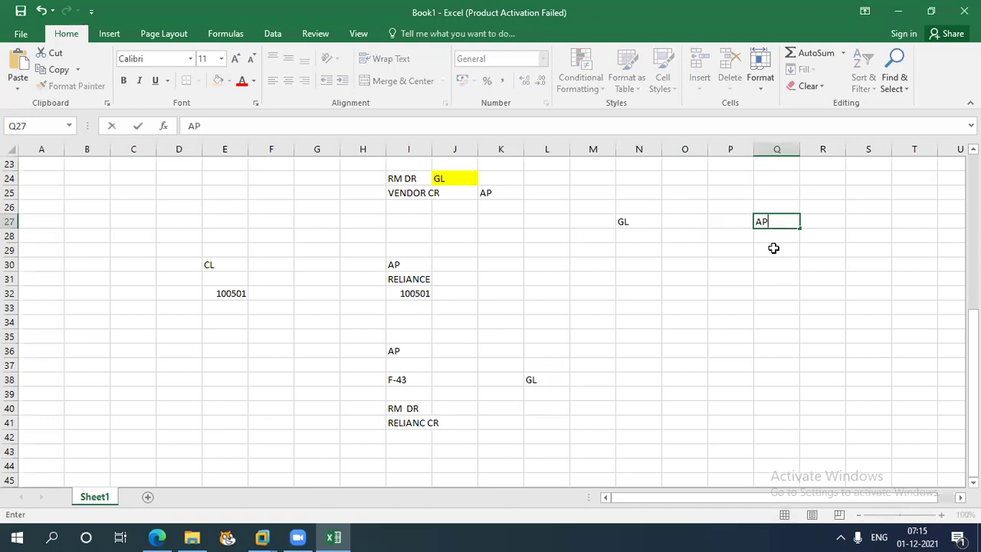
pyautogui.click(773, 248)
pyautogui.write('VENOR')
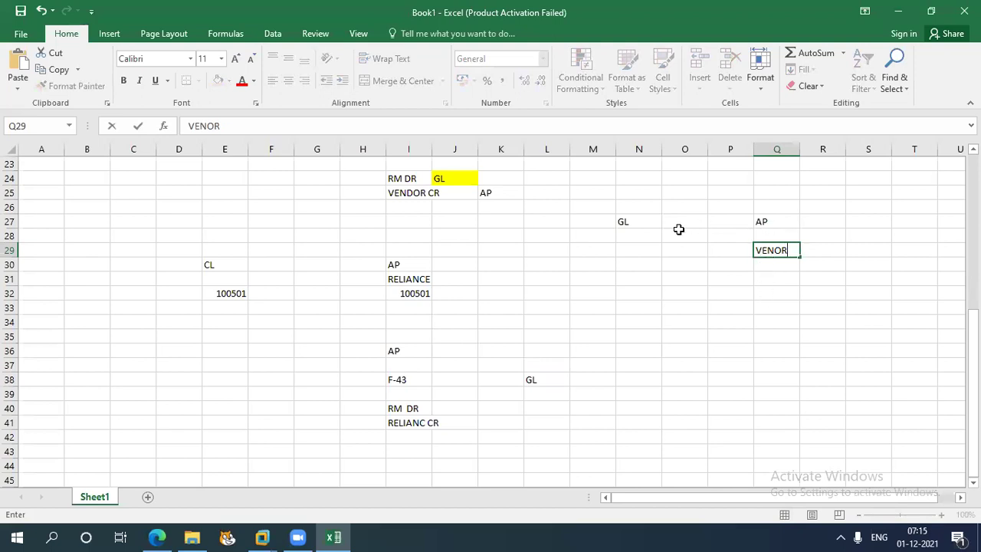
pyautogui.click(771, 260)
pyautogui.write('100501')
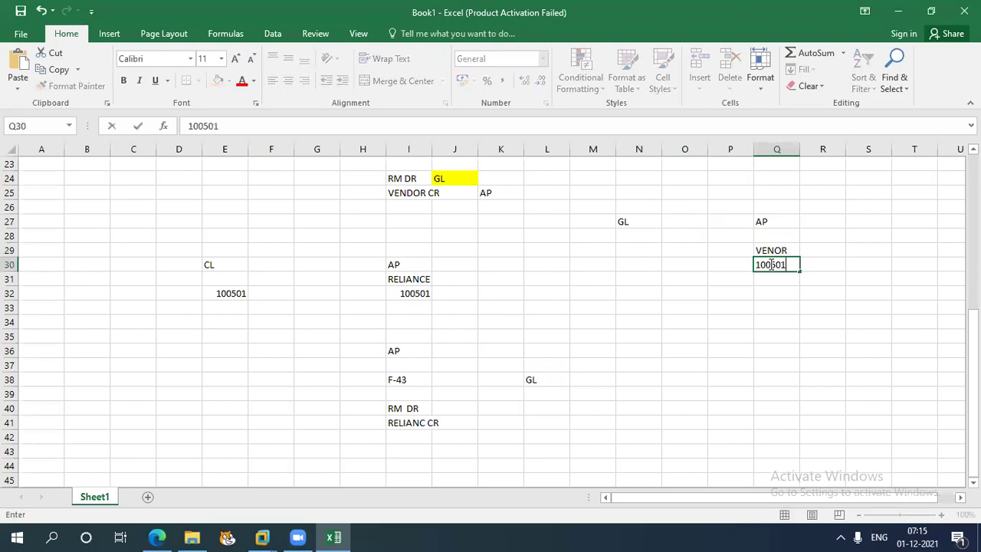
pyautogui.moveTo(757, 265); pyautogui.dragTo(789, 263)
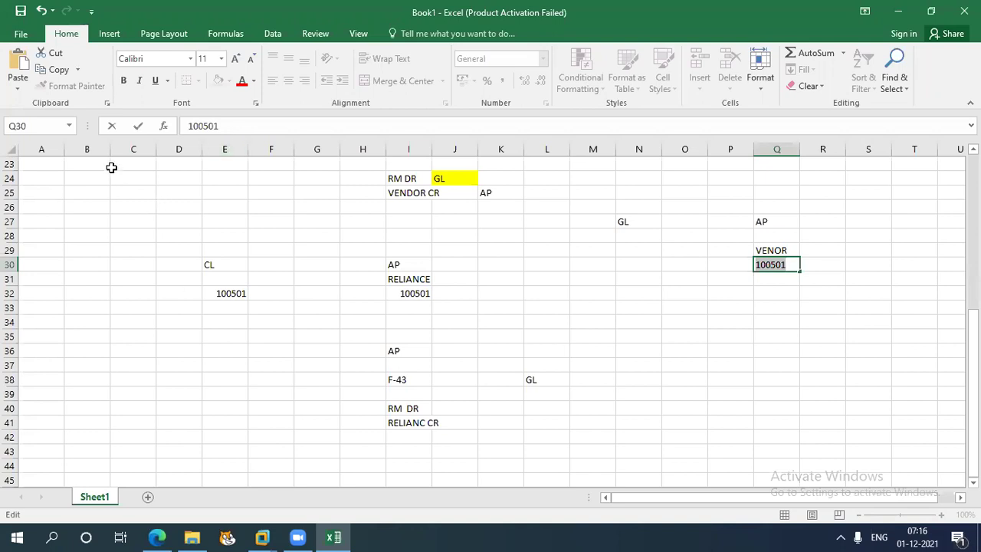
# Clear the contents of the notes in the range B23:S44.
pyautogui.moveTo(107, 162); pyautogui.dragTo(327, 268)
pyautogui.moveTo(561, 413); pyautogui.dragTo(860, 467)
pyautogui.press('Delete')
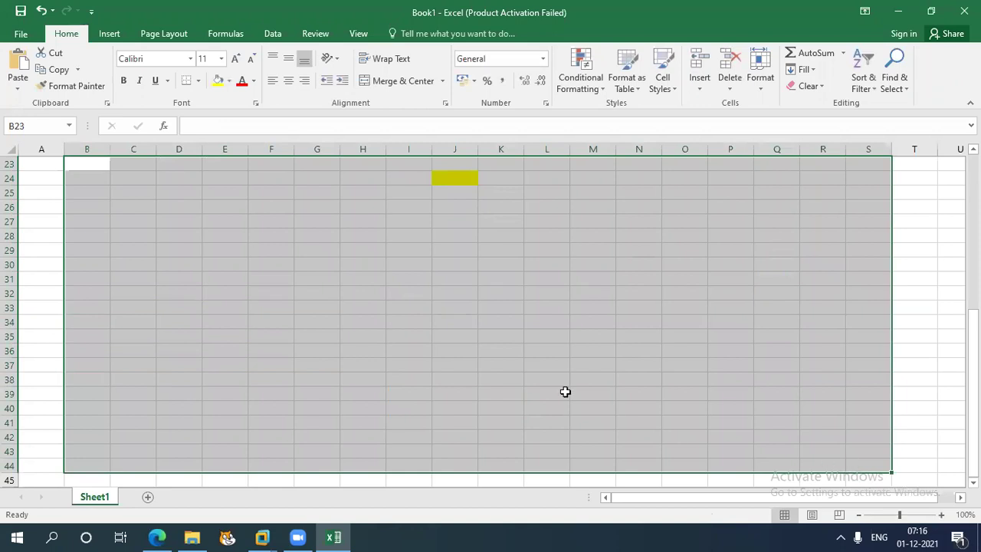
pyautogui.click(452, 303)
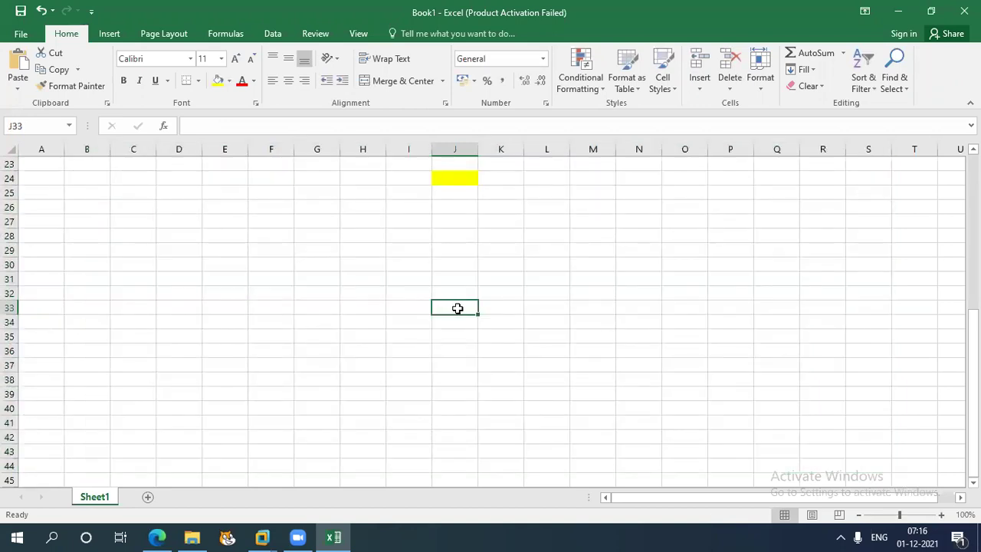
pyautogui.click(315, 308)
pyautogui.doubleClick(315, 308)
pyautogui.write('100')
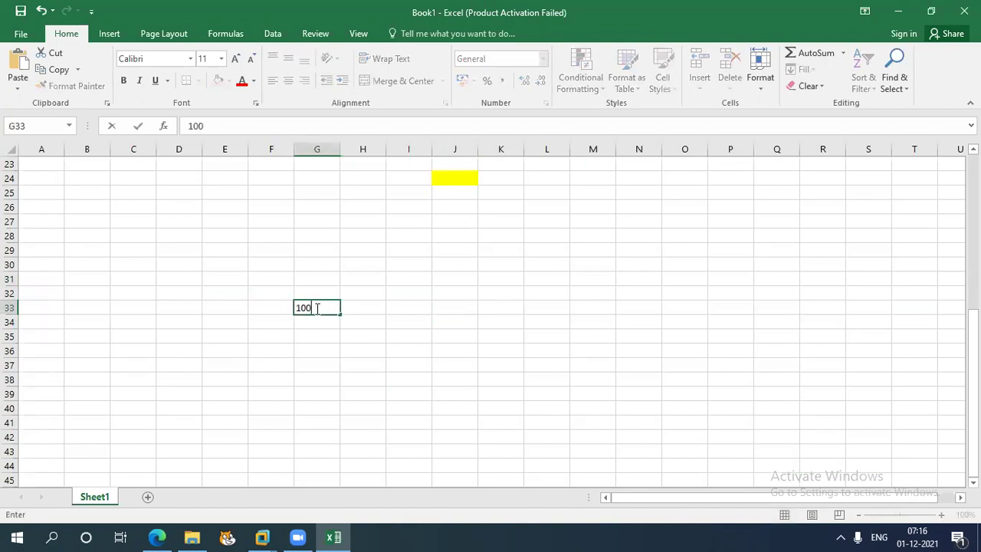
pyautogui.press('BackSpace')
pyautogui.press('BackSpace')
pyautogui.press('BackSpace')
pyautogui.write('100000')
pyautogui.click(122, 308)
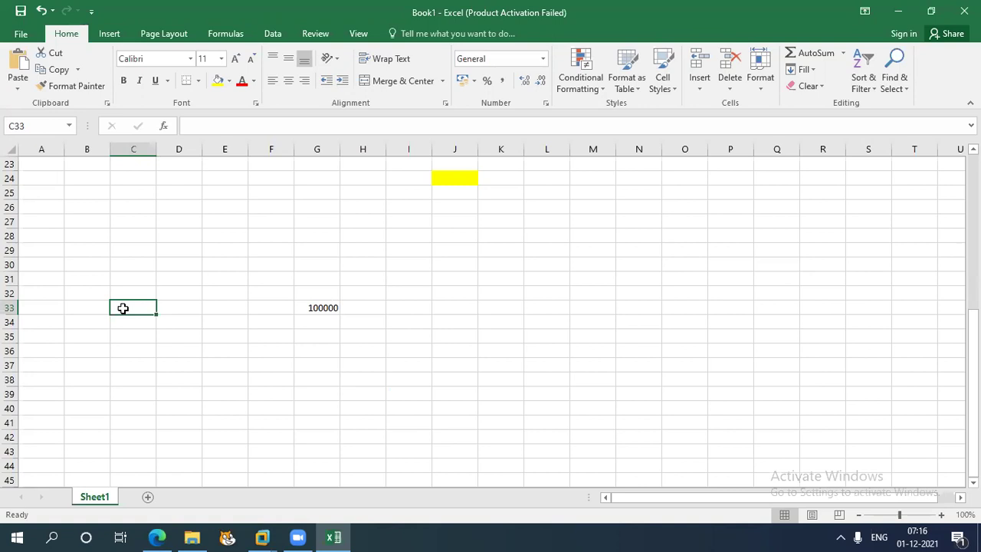
pyautogui.click(330, 311)
pyautogui.press('BackSpace')
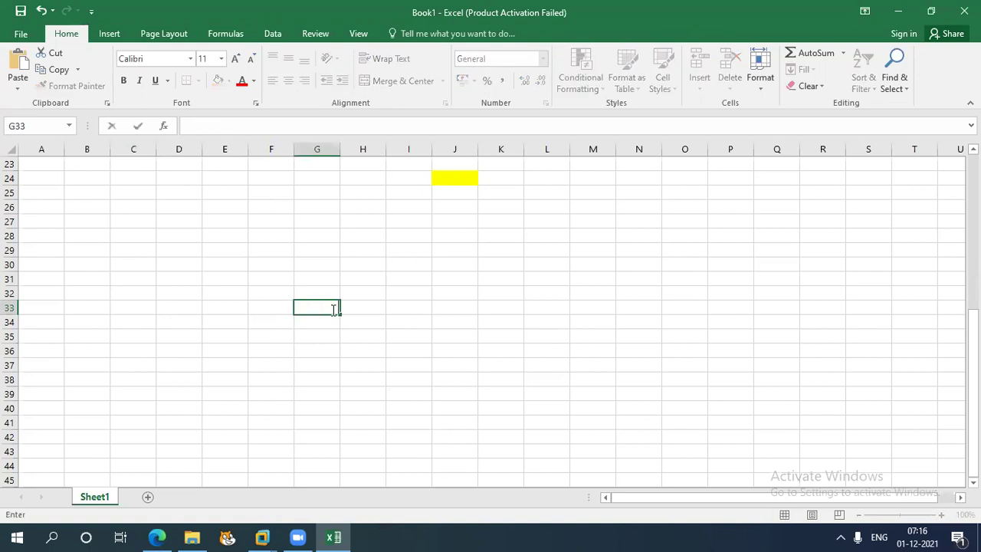
# Enter A/P in cell K33 and VENODR in cell K35.
pyautogui.click(503, 308)
pyautogui.write('A/P')
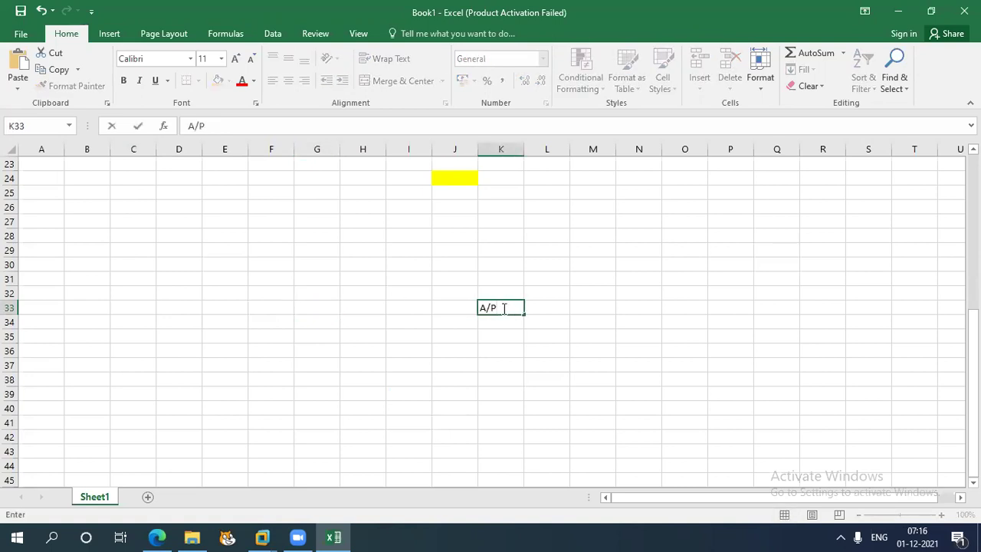
pyautogui.press('Return')
pyautogui.press('Return')
pyautogui.write('VENODR')
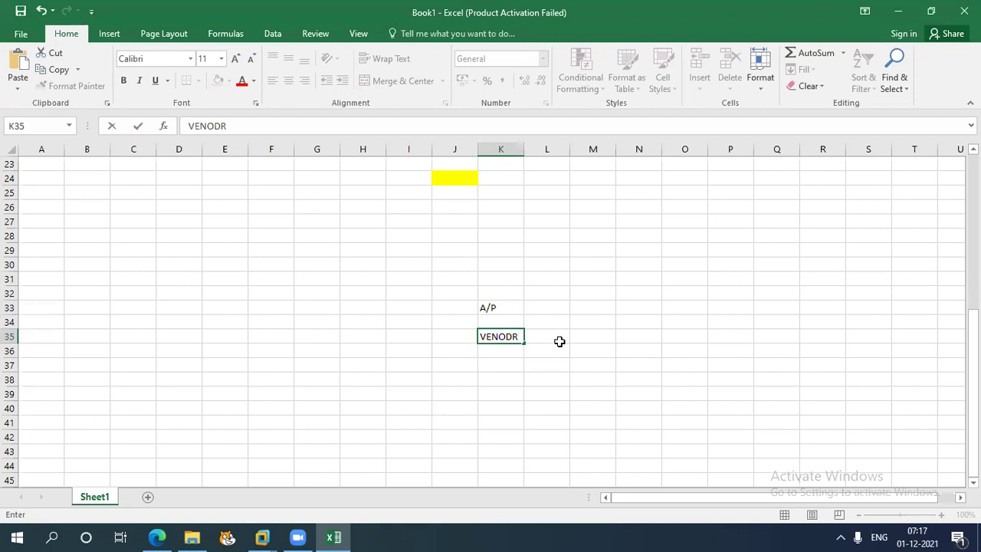
# Write ACCOUNT in cell E34 and GROUP in cell E35.
pyautogui.click(232, 320)
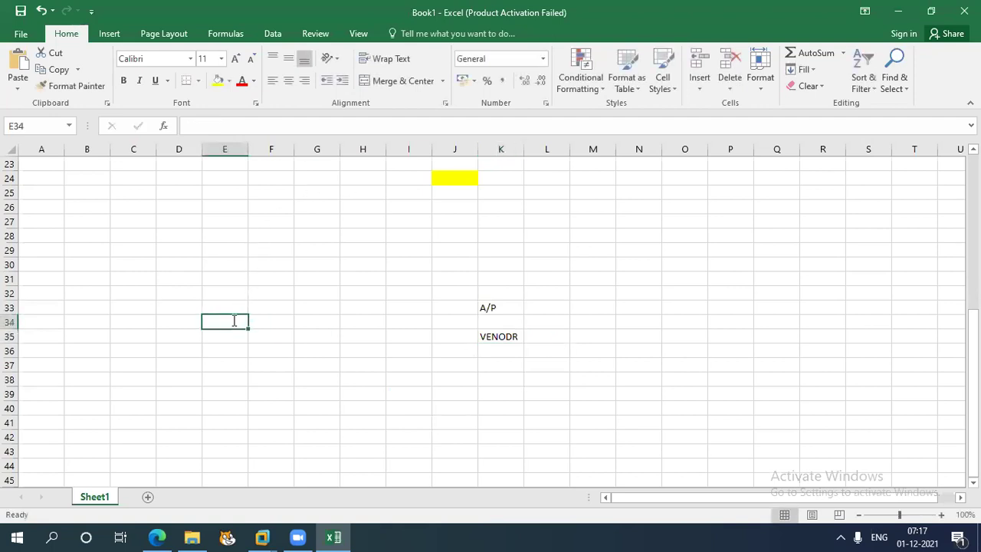
pyautogui.write('ACCOUNT')
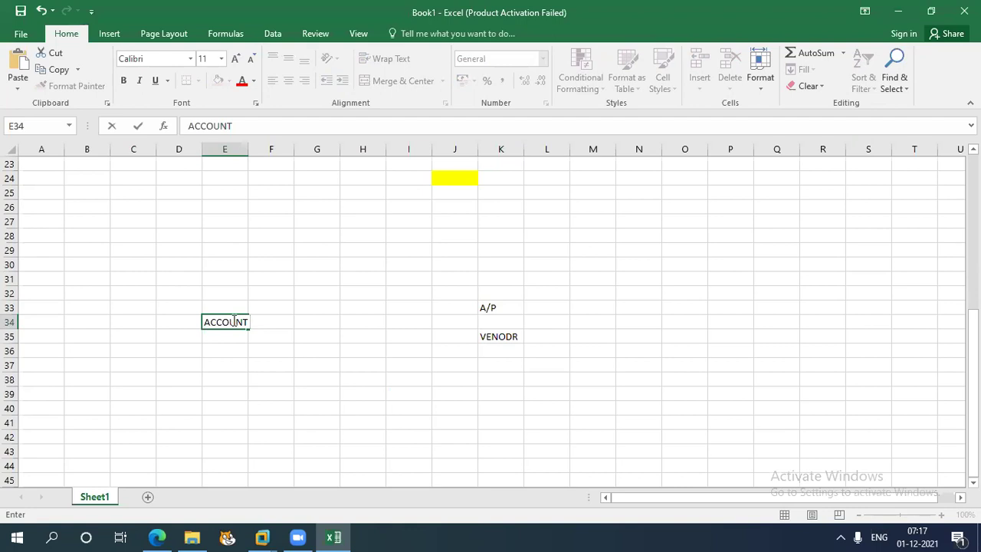
pyautogui.click(509, 350)
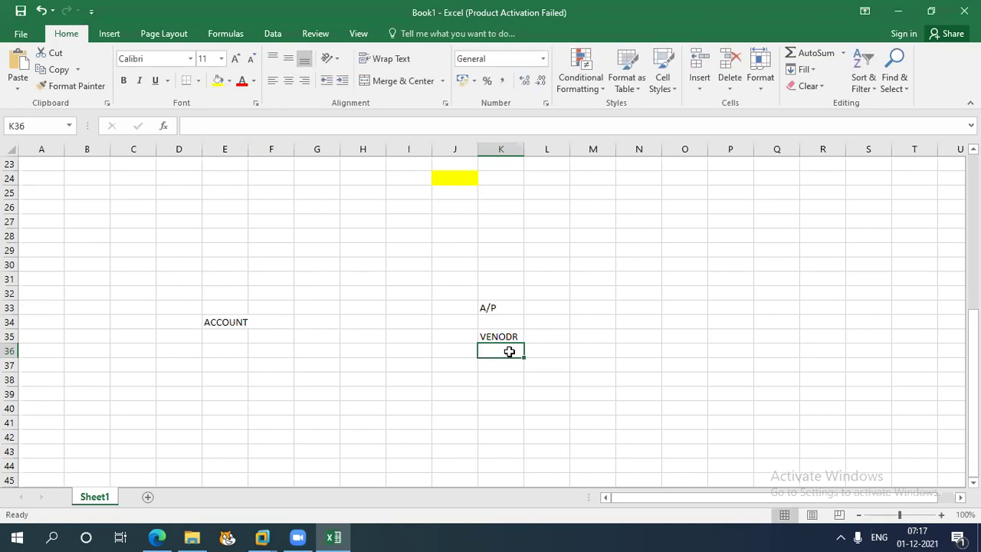
pyautogui.click(226, 335)
pyautogui.write('GROUP')
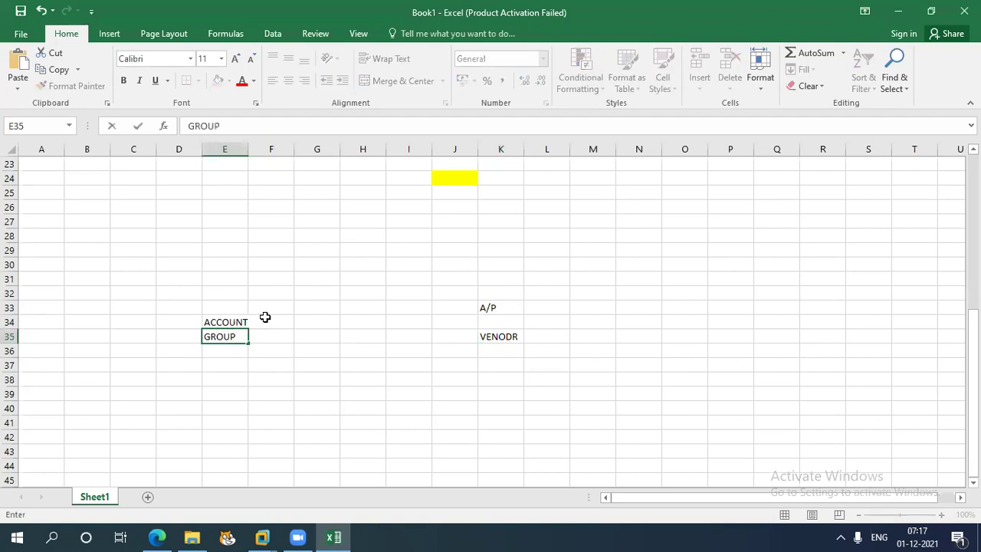
# Enter NO in cell G34 and the number range 201-300 in cell G35.
pyautogui.click(308, 321)
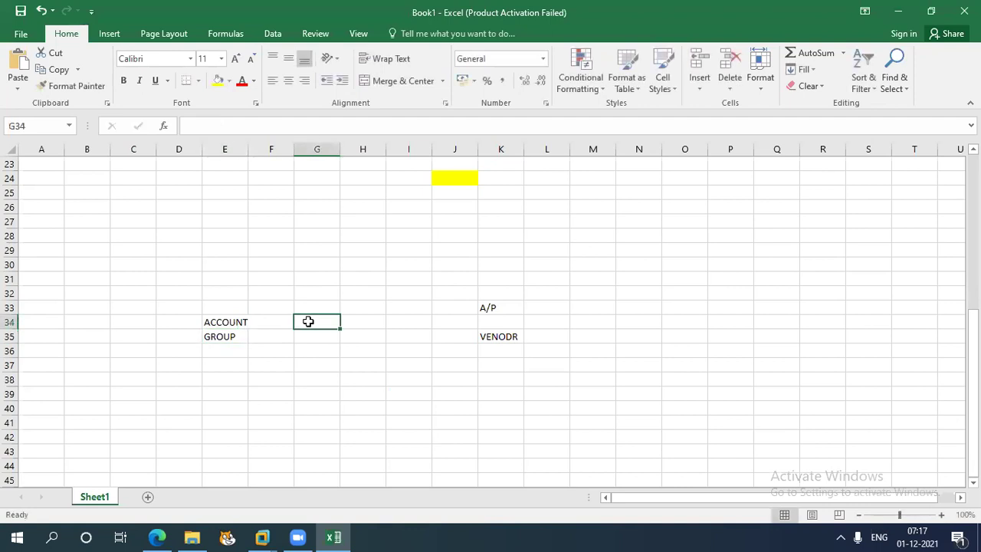
pyautogui.write('NO')
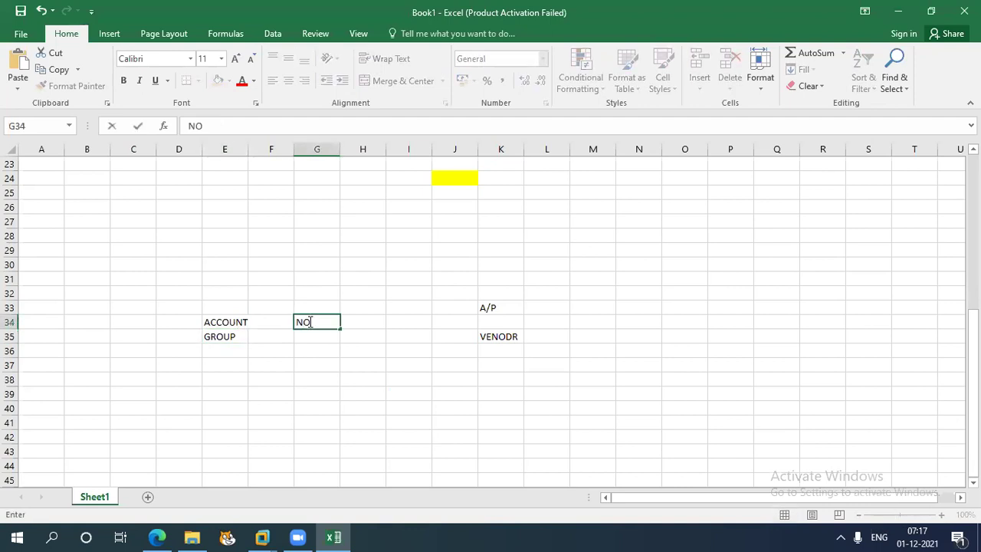
pyautogui.press('Return')
pyautogui.write('2')
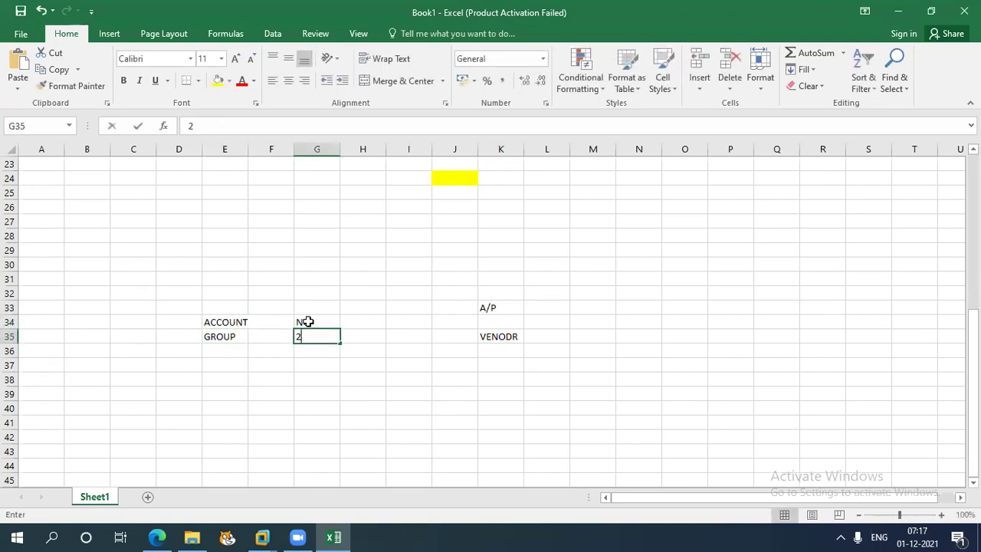
pyautogui.write('01-300')
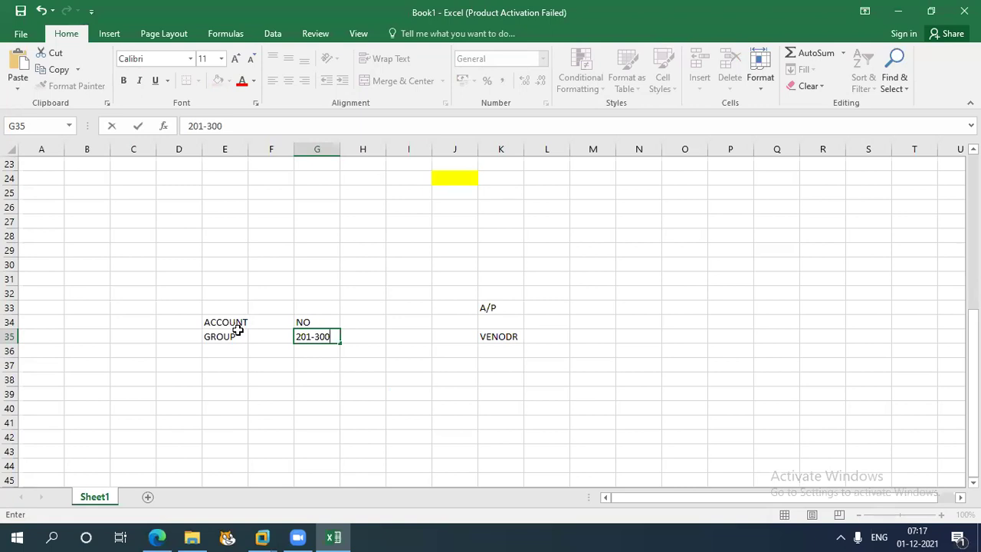
# Clear the account group and number range notes within the range D31:G38.
pyautogui.moveTo(204, 320); pyautogui.dragTo(371, 366)
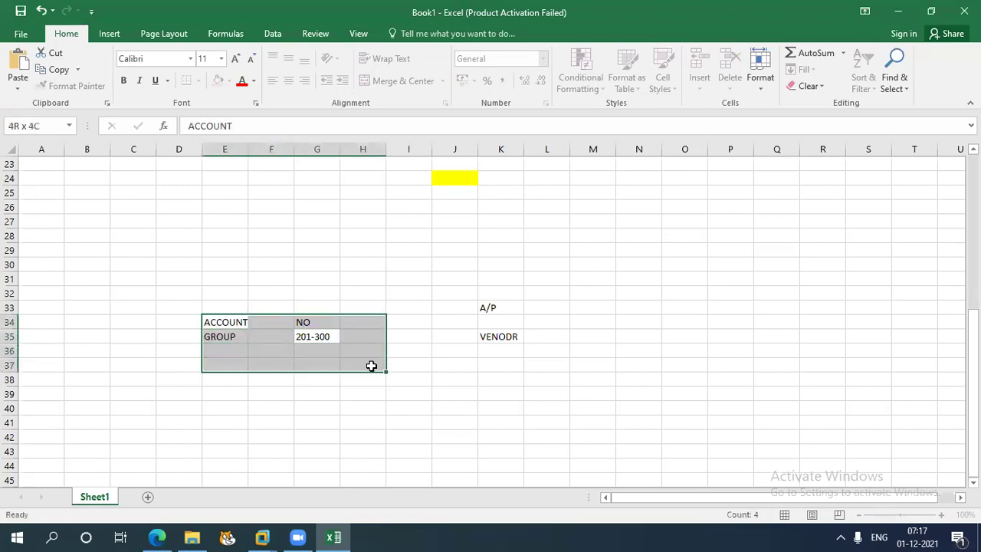
pyautogui.press('BackSpace')
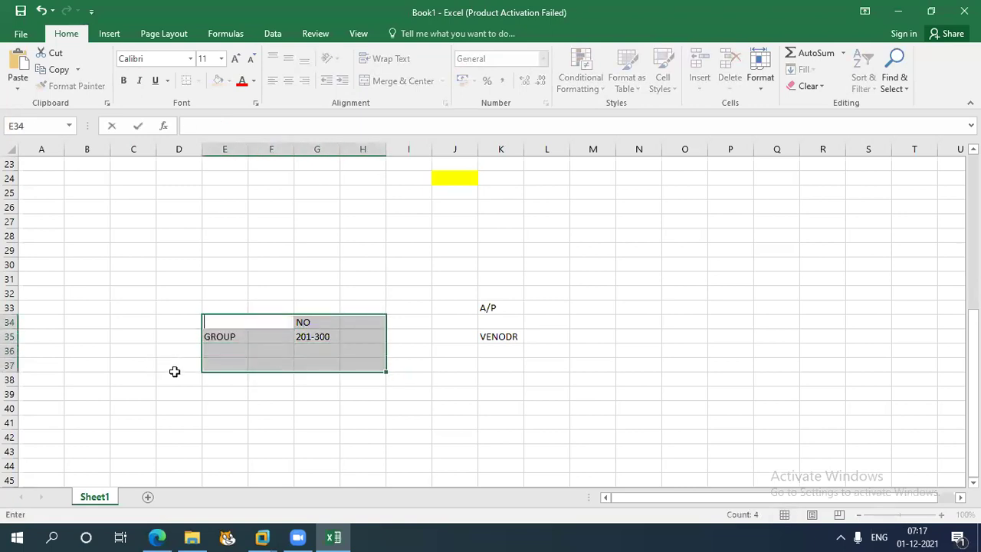
pyautogui.click(227, 395)
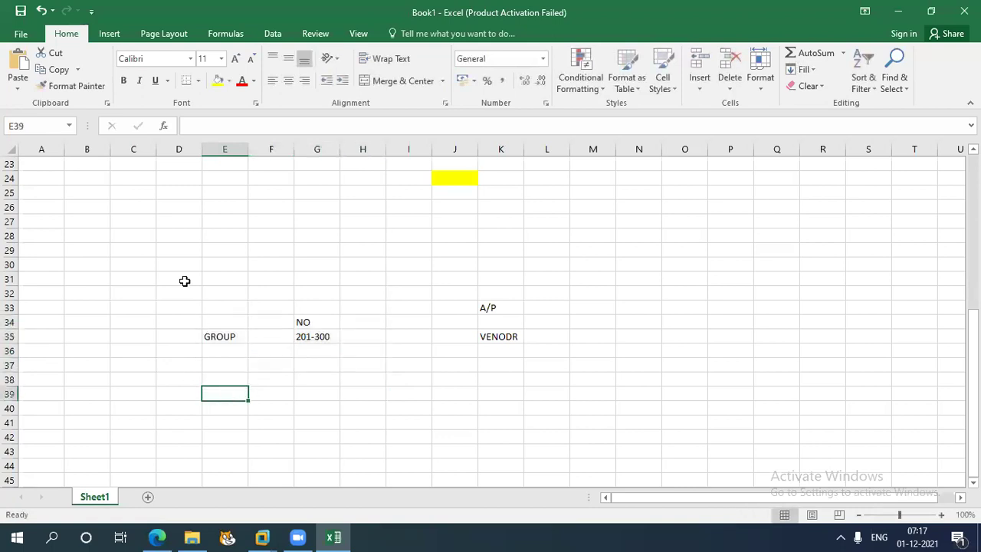
pyautogui.click(184, 280)
pyautogui.keyDown('shift'); pyautogui.click(321, 375); pyautogui.keyUp('shift')
pyautogui.press('Delete')
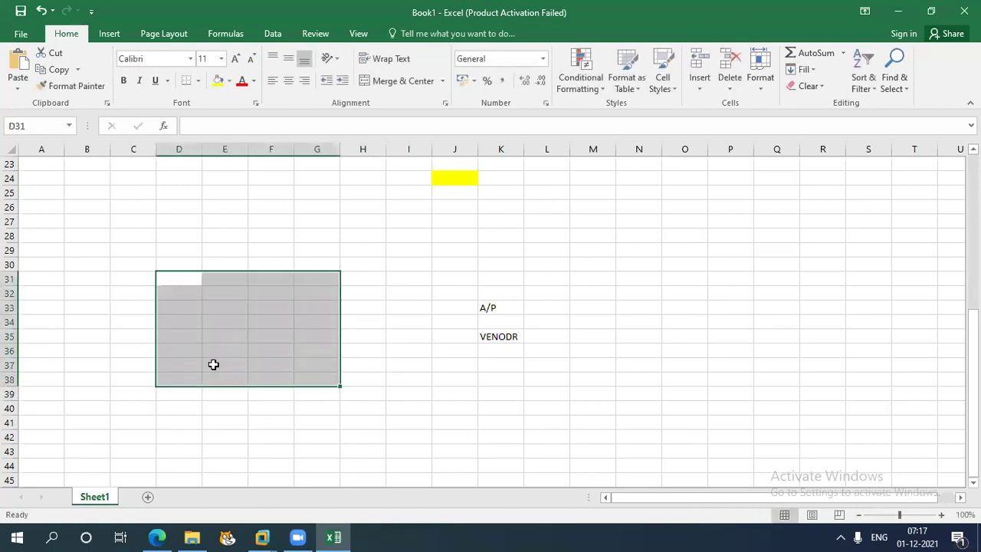
# Enter the heading AG in cell E33 and N16 in cell E34.
pyautogui.click(220, 305)
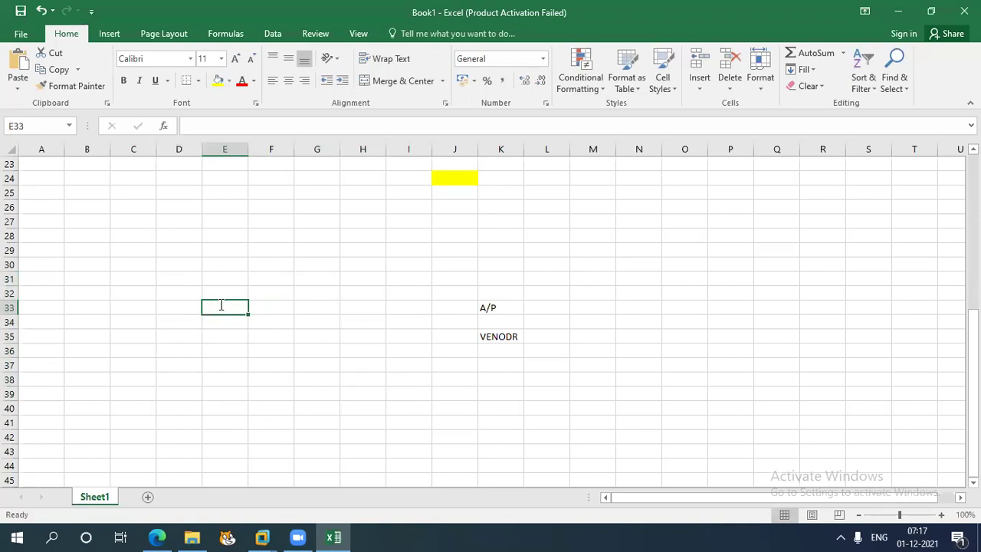
pyautogui.write('AG')
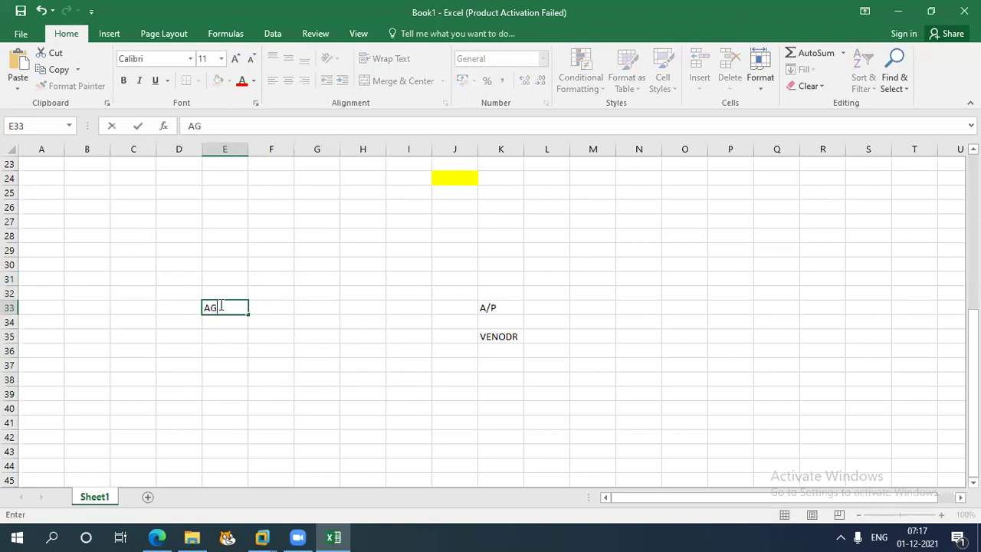
pyautogui.press('Return')
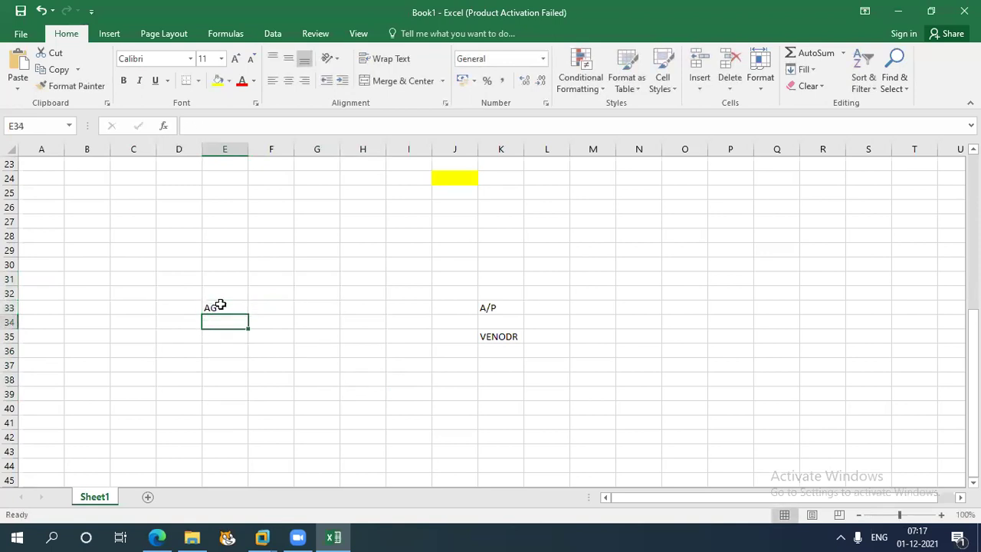
pyautogui.write('N16')
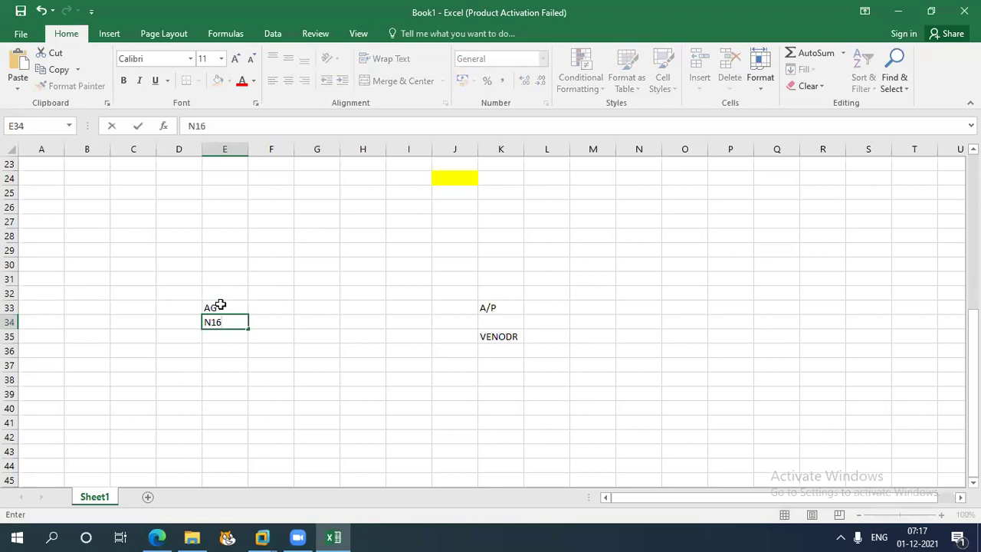
pyautogui.press('Return')
pyautogui.press('Return')
pyautogui.press('Return')
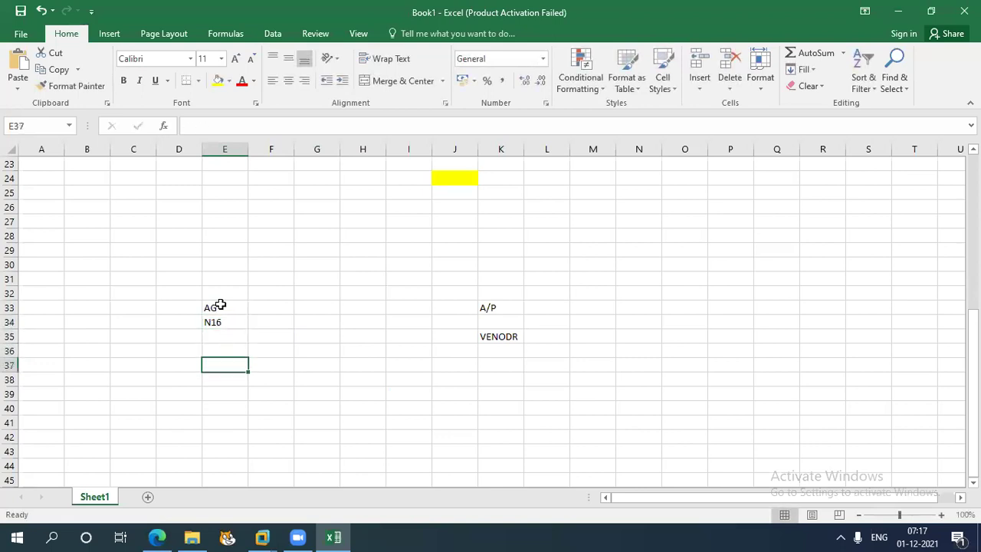
# List RE, OP and SU in cells E37, E38 and E39.
pyautogui.write('RE')
pyautogui.press('Return')
pyautogui.write('OP')
pyautogui.press('Return')
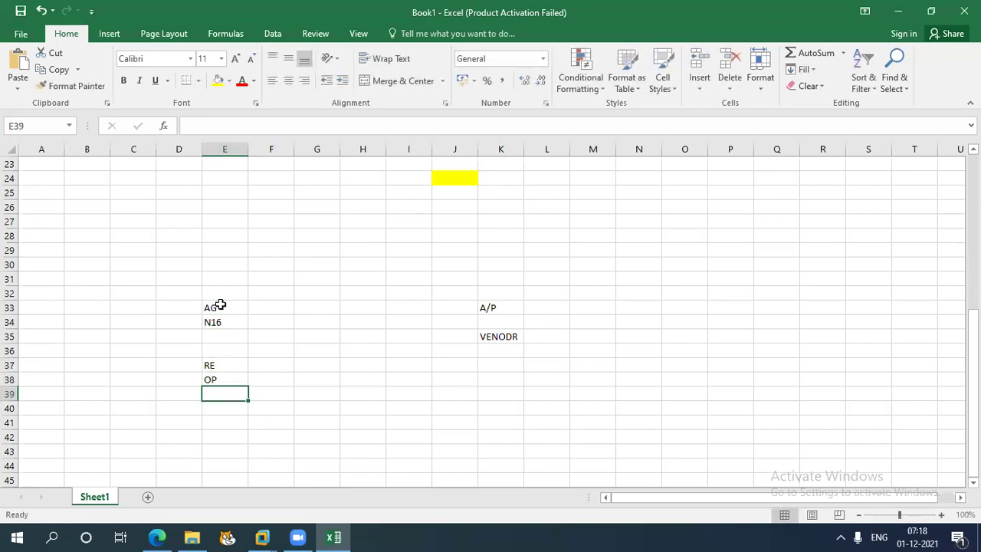
pyautogui.write('SU')
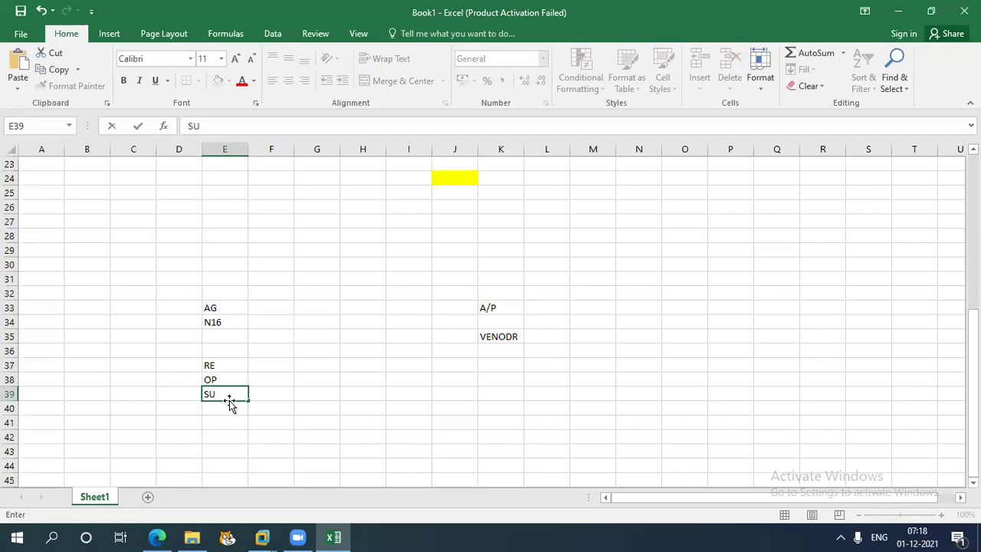
# Highlight the N16 entry in cell E34 with yellow fill.
pyautogui.click(208, 322)
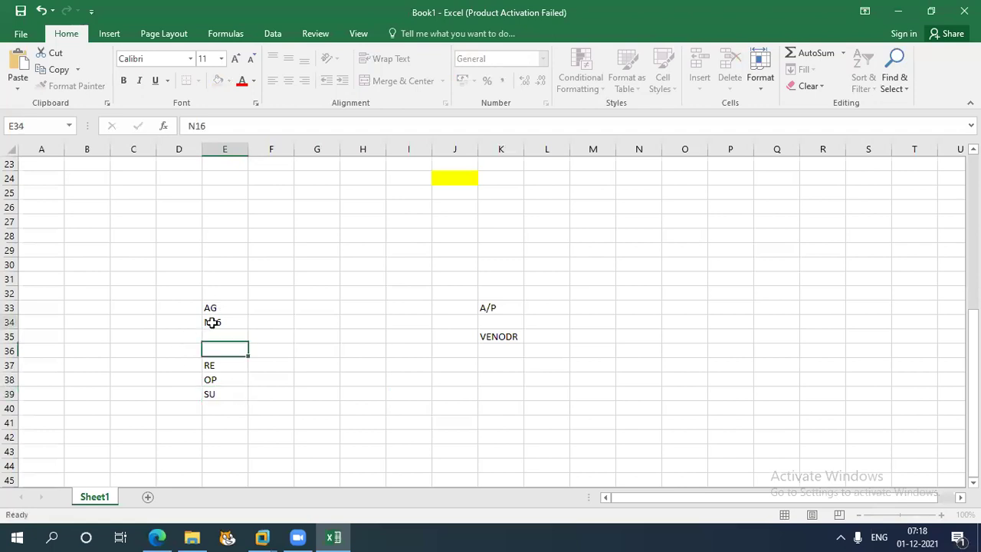
pyautogui.click(218, 81)
pyautogui.click(279, 319)
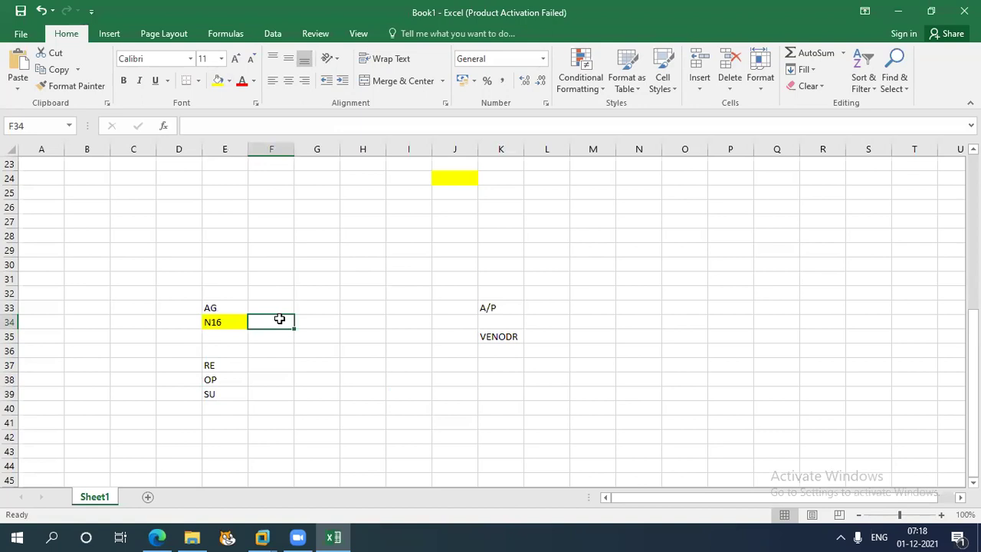
# Enter 16 in cell F33 beside AG and the number range 201-300 in cell F34.
pyautogui.click(268, 306)
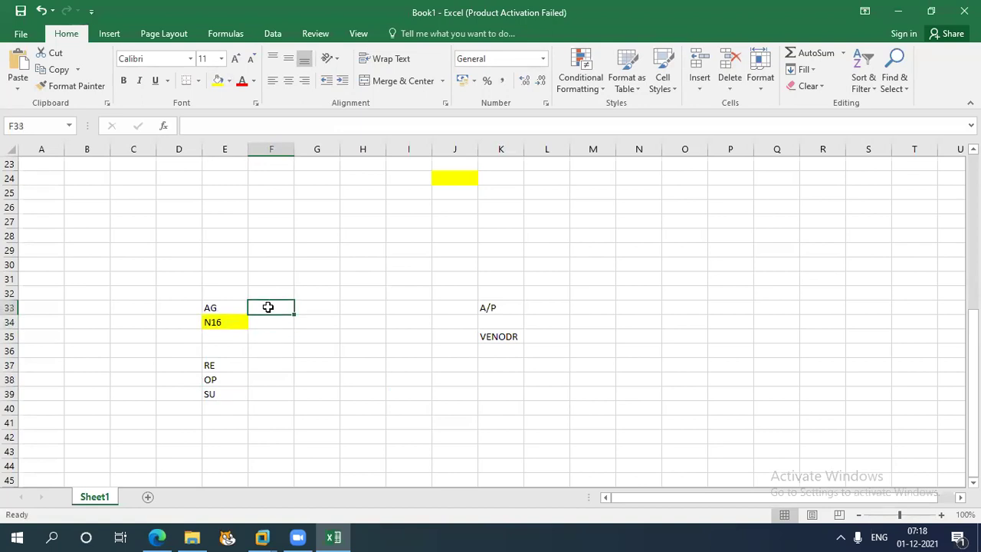
pyautogui.write('16')
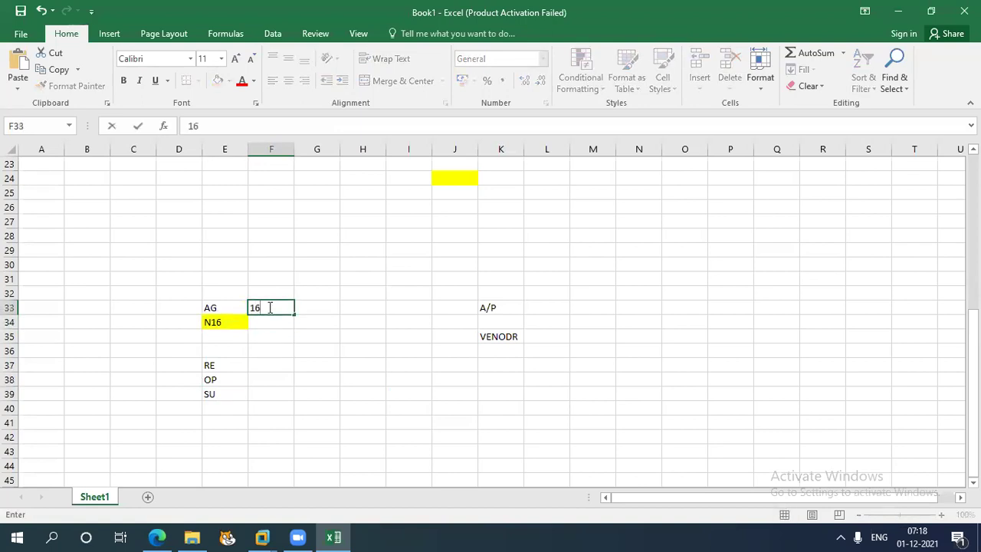
pyautogui.press('Return')
pyautogui.write('201')
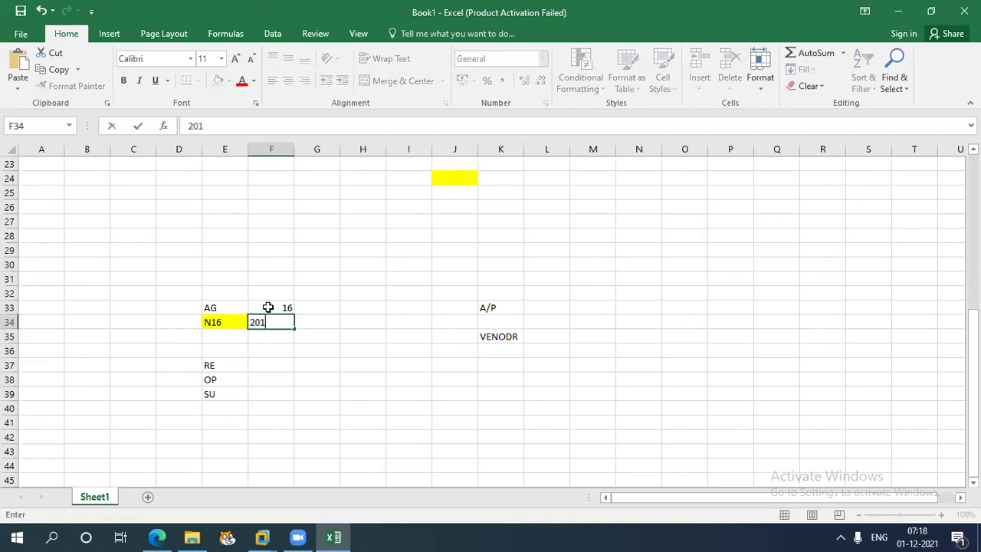
pyautogui.write('-300')
# Enter AG-16 in cell H33, on the same row as the AG heading.
pyautogui.click(374, 308)
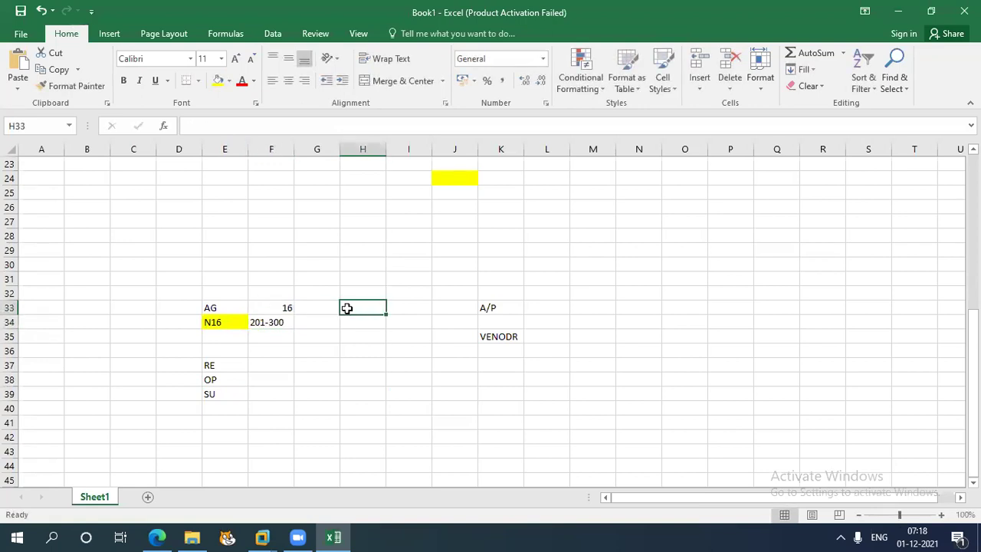
pyautogui.write('A')
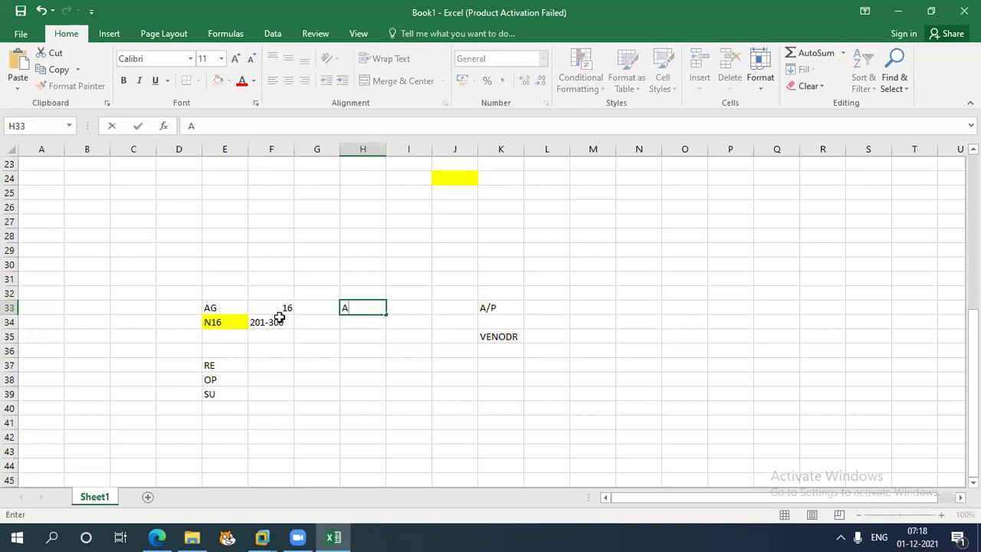
pyautogui.write('G-16')
pyautogui.click(283, 307)
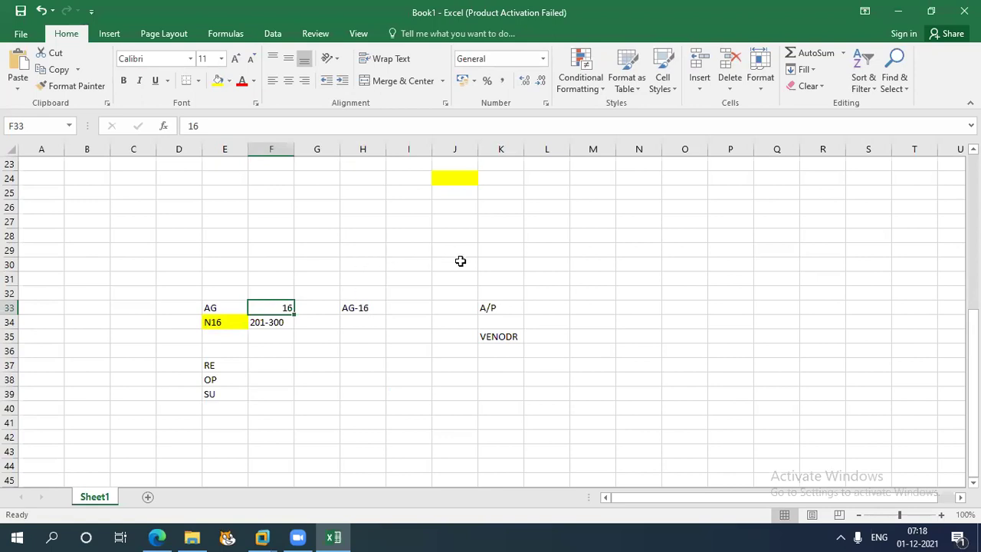
# Enter N16 in cell K31, above the A/P heading.
pyautogui.click(492, 279)
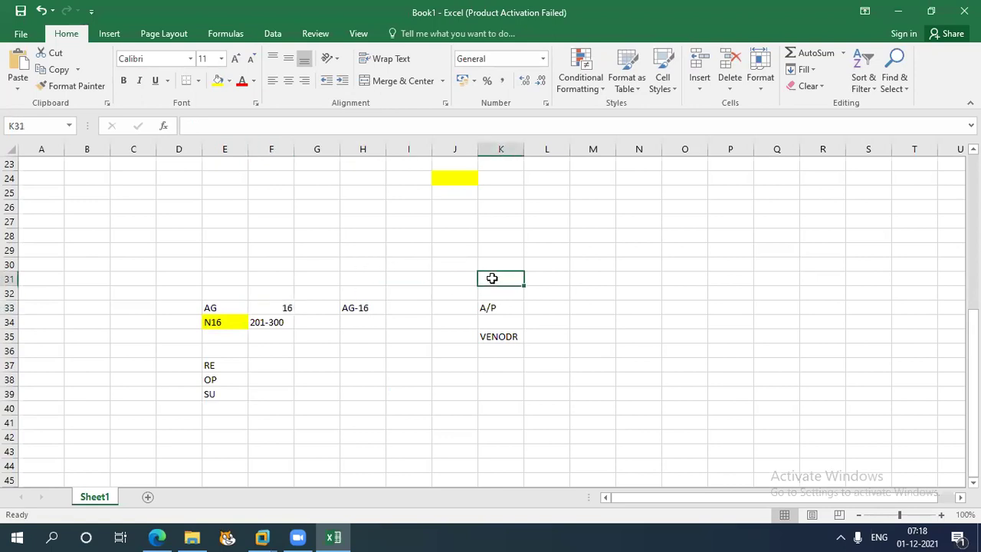
pyautogui.write('AG')
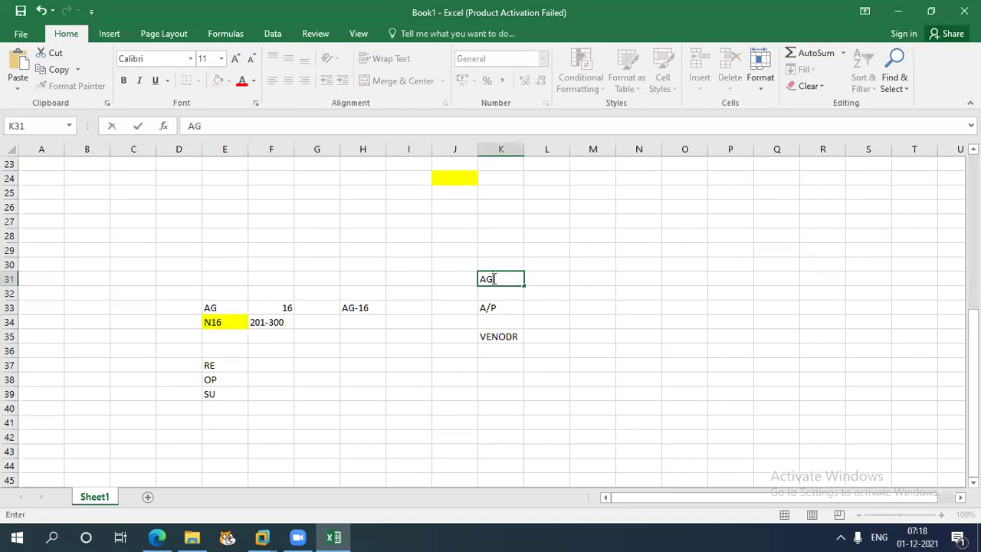
pyautogui.press('BackSpace')
pyautogui.press('BackSpace')
pyautogui.write('N16')
pyautogui.click(506, 338)
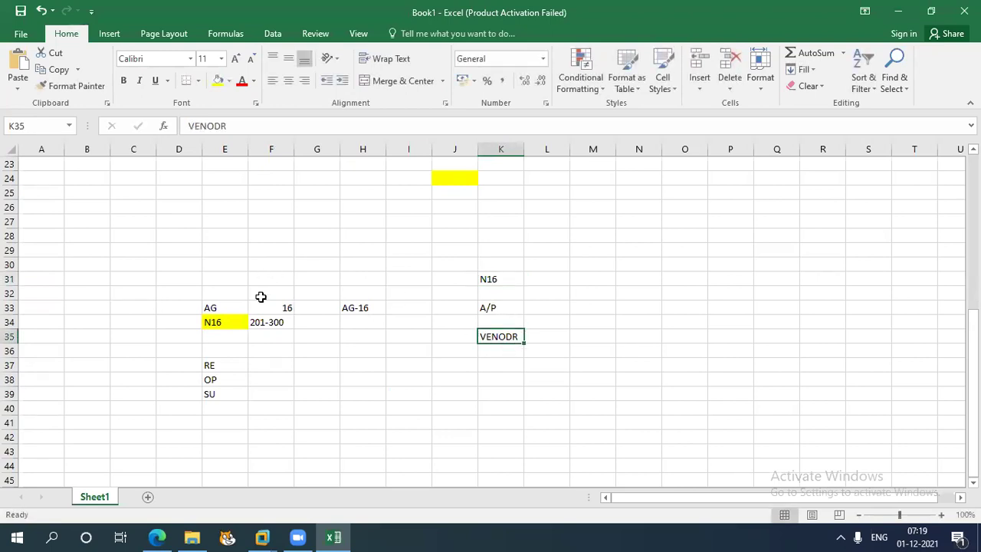
# Enter the vendor REL in cell K36 and its account number 201 in cell K37.
pyautogui.click(501, 348)
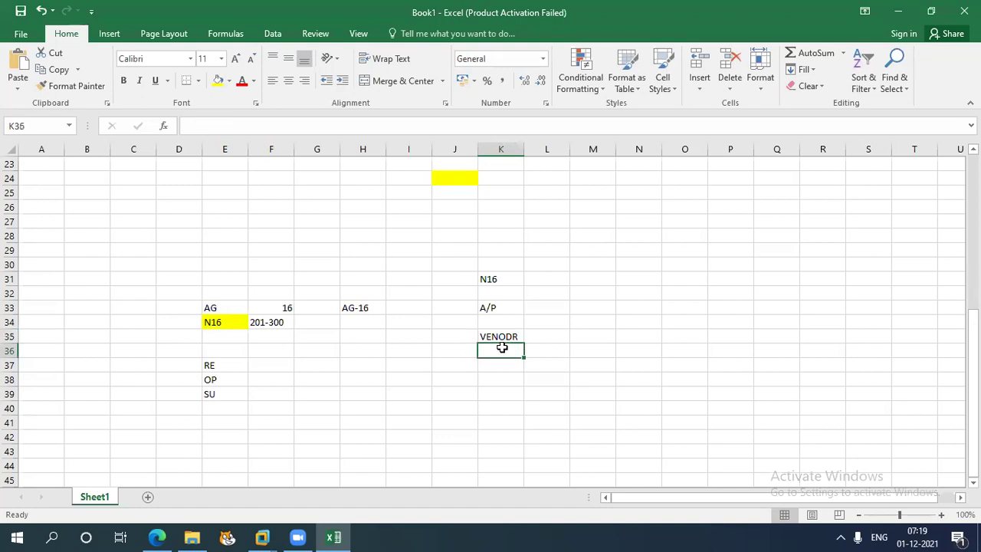
pyautogui.write('REL')
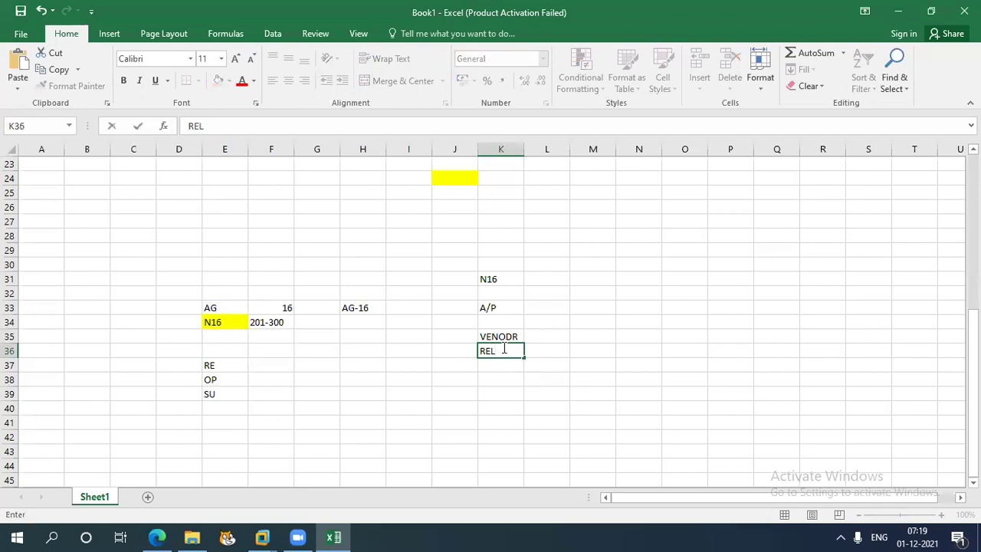
pyautogui.press('Return')
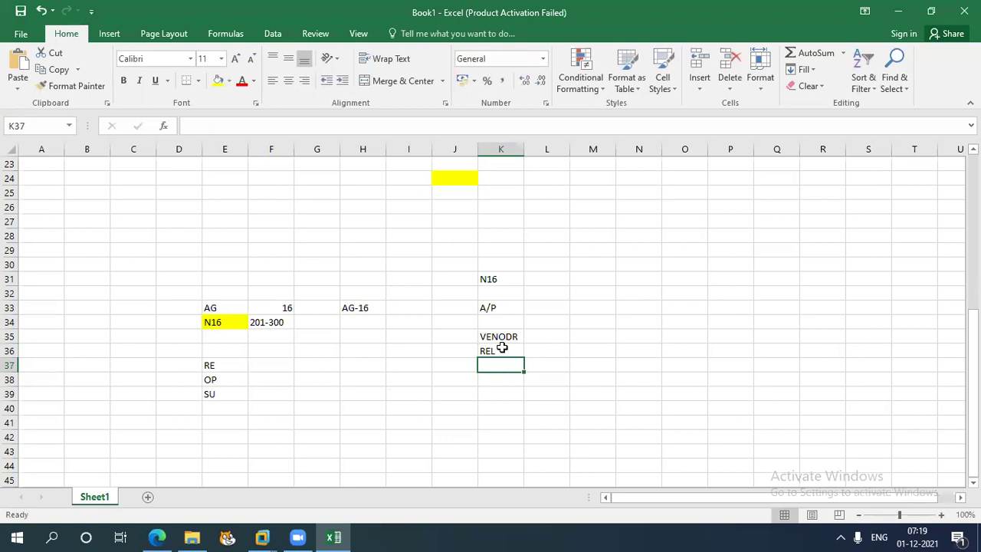
pyautogui.write('201')
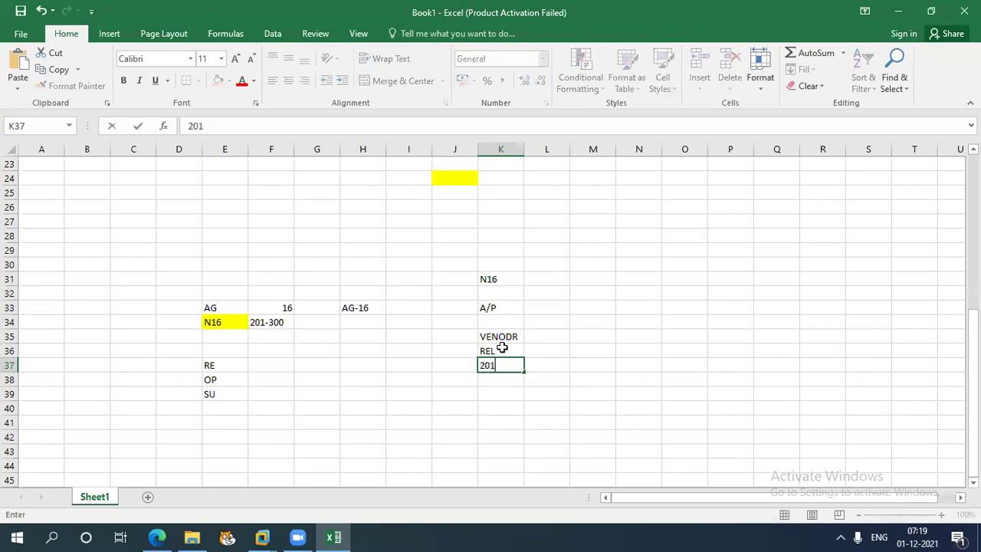
# Enter a second vendor, SAM, in cell M36 and its account number 202 in cell M37.
pyautogui.click(590, 349)
pyautogui.write('SAM')
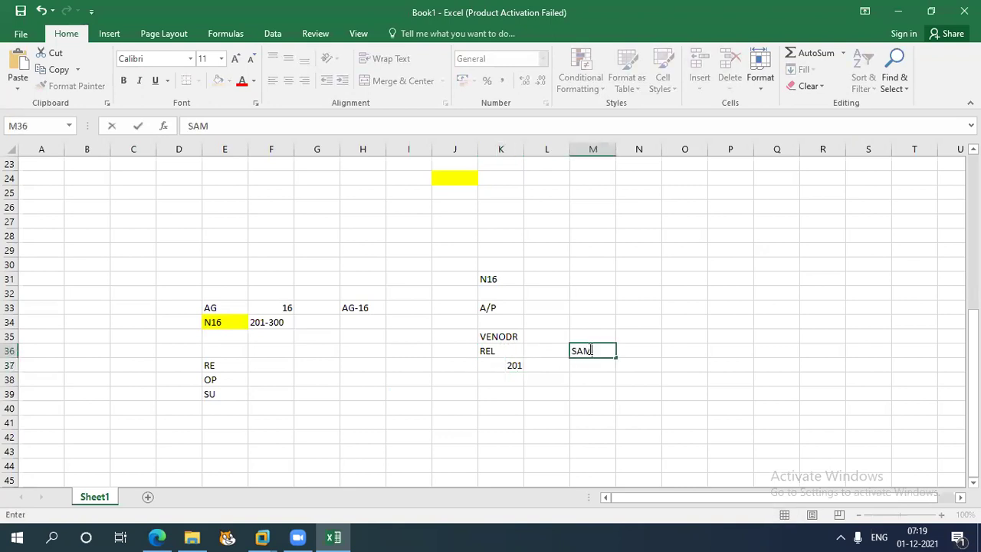
pyautogui.press('Return')
pyautogui.write('202')
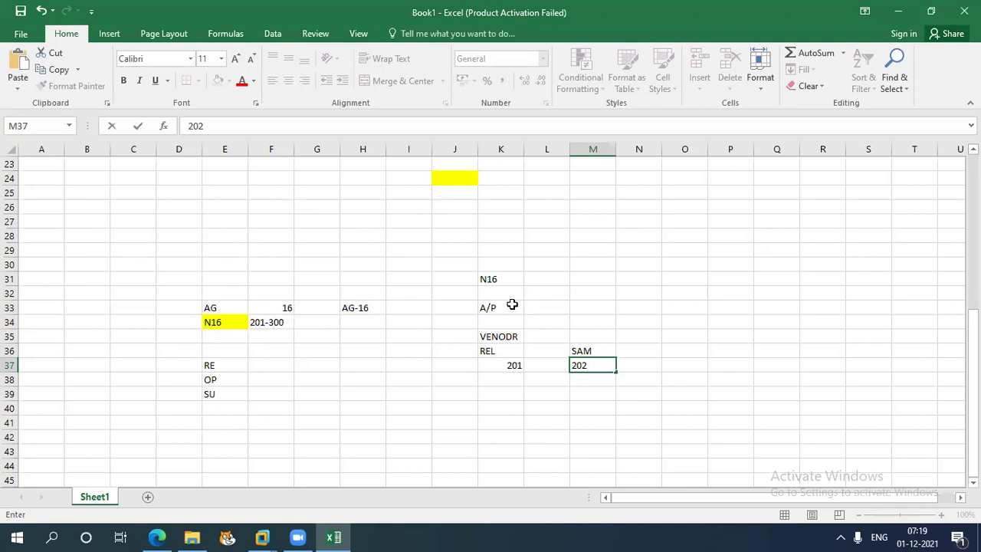
pyautogui.click(506, 279)
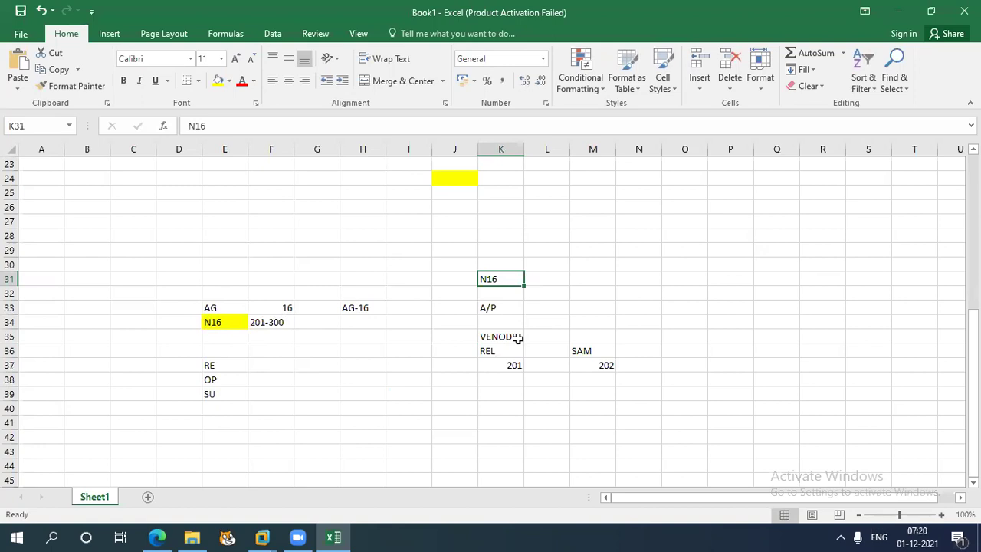
pyautogui.moveTo(105, 263); pyautogui.dragTo(672, 410)
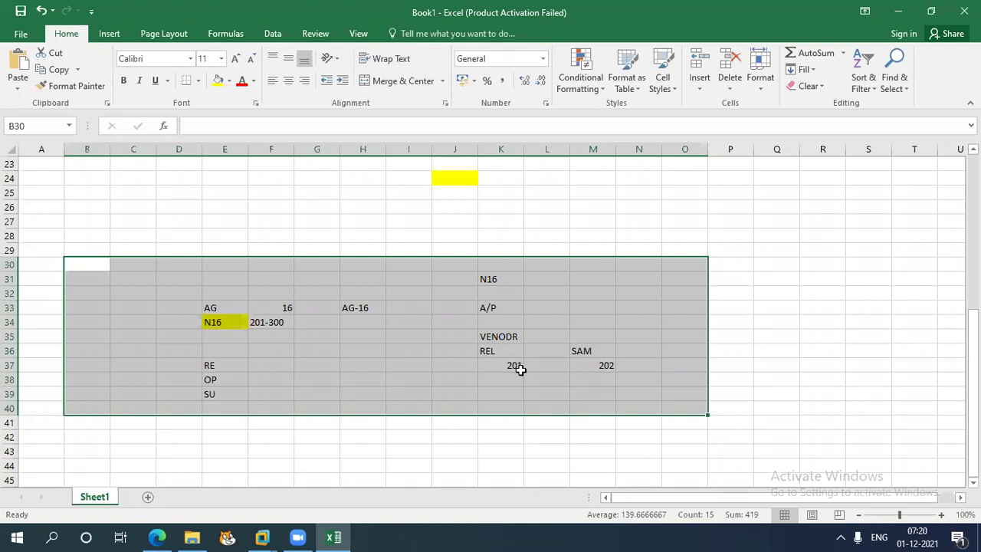
pyautogui.click(897, 12)
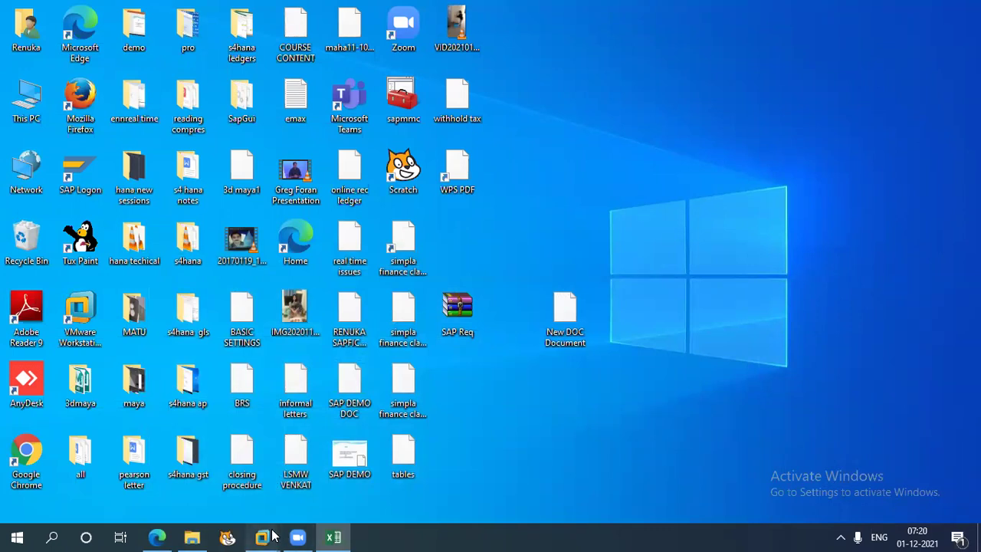
pyautogui.moveTo(272, 535)
pyautogui.click(335, 466)
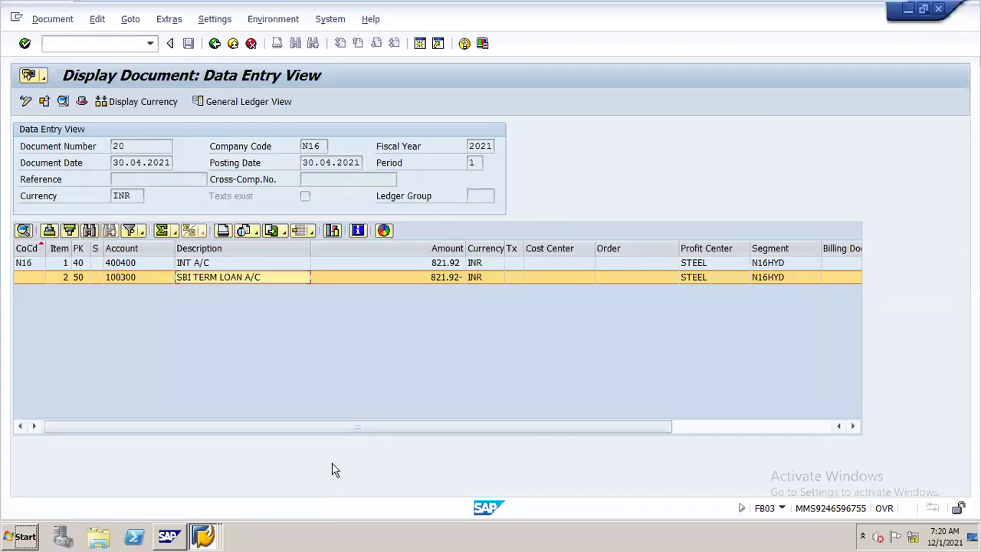
pyautogui.moveTo(793, 5)
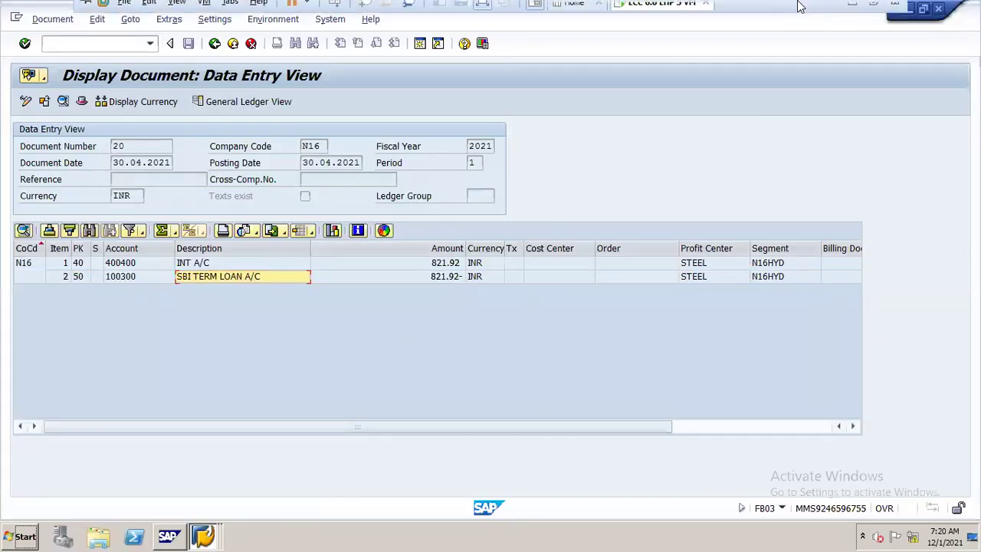
pyautogui.click(853, 10)
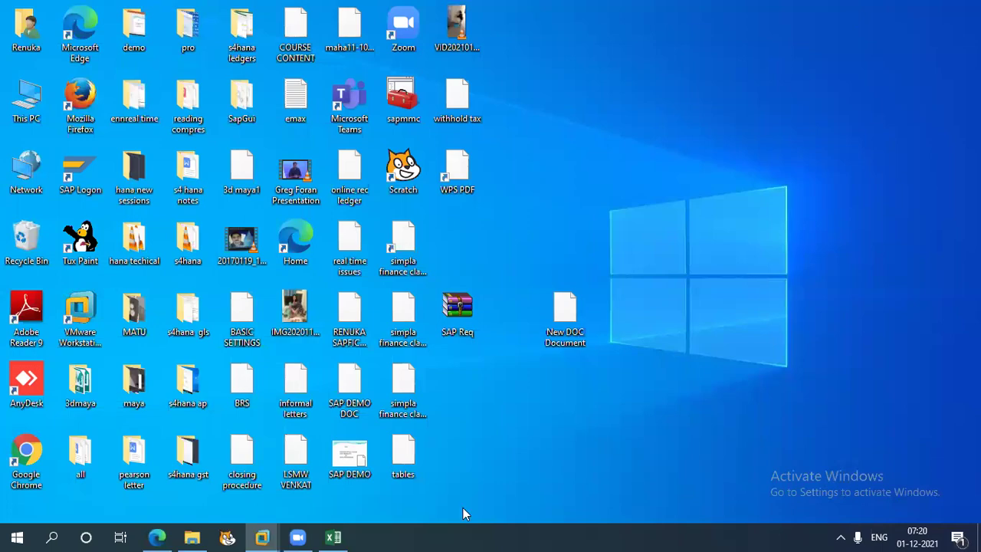
pyautogui.click(335, 536)
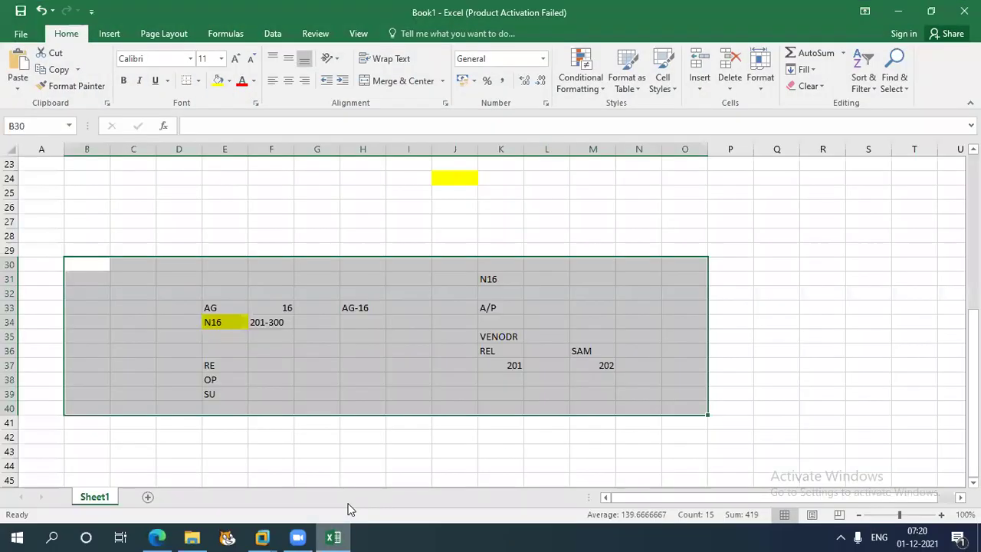
pyautogui.click(420, 437)
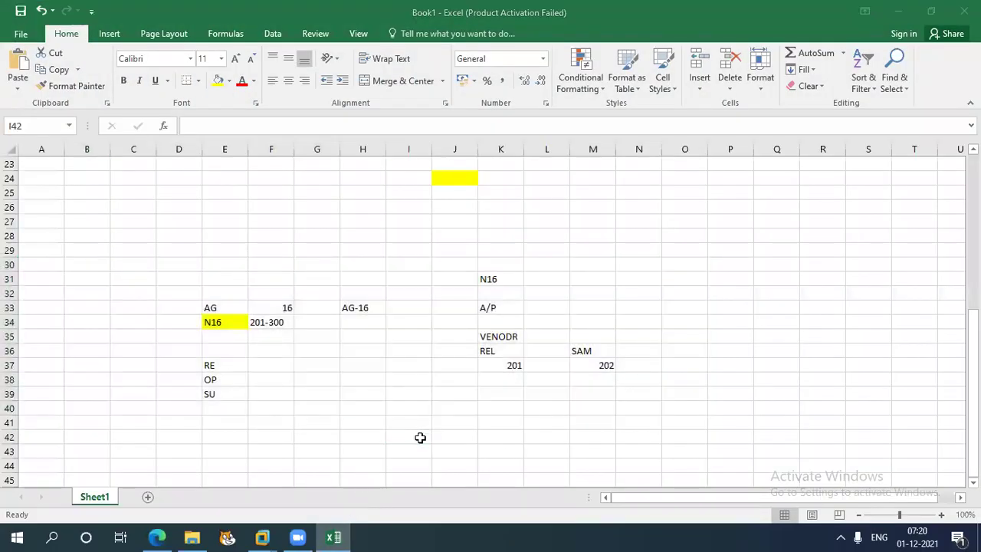
# Enter the module names MM in cell P28, SD in cell Q28 and GL in cell P26.
pyautogui.click(728, 232)
pyautogui.write('MM')
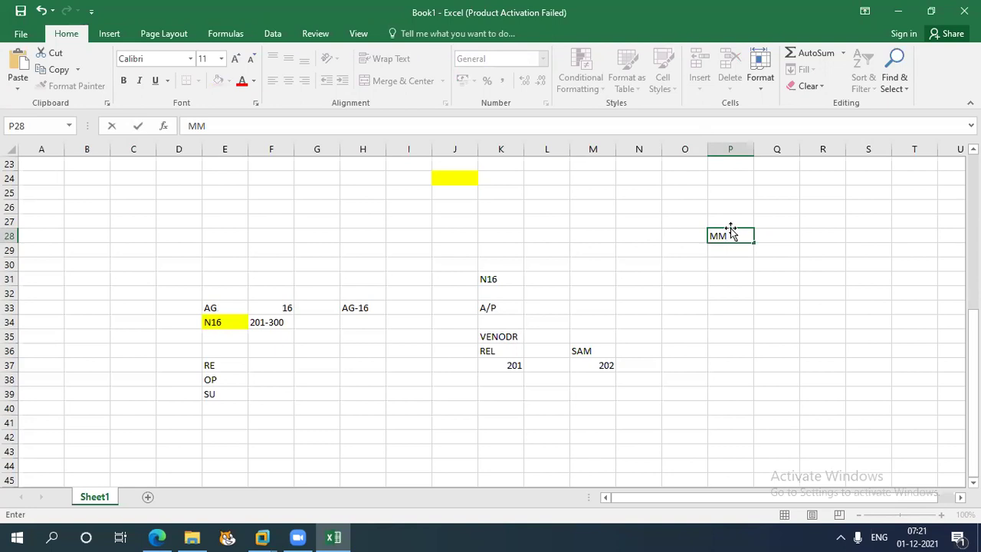
pyautogui.click(493, 308)
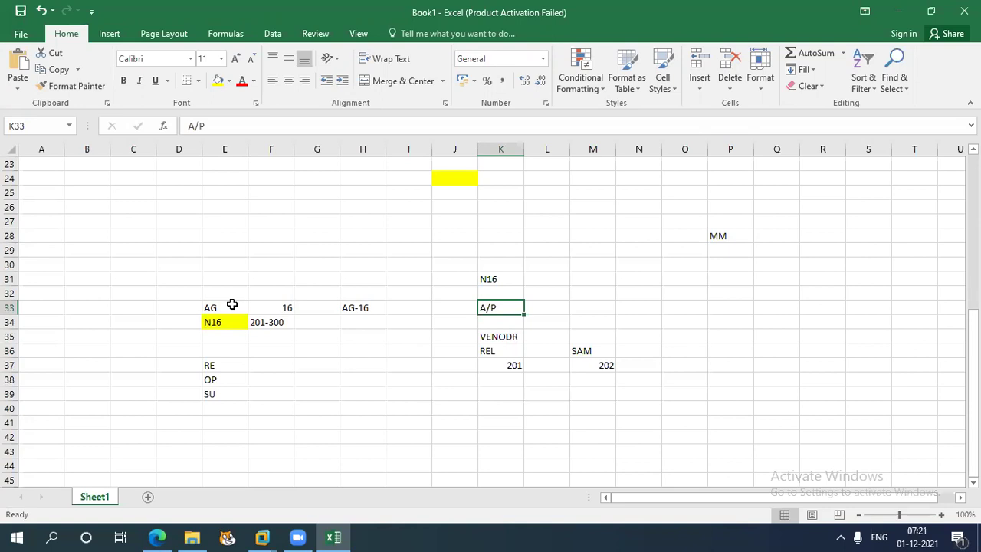
pyautogui.click(771, 236)
pyautogui.write('SD')
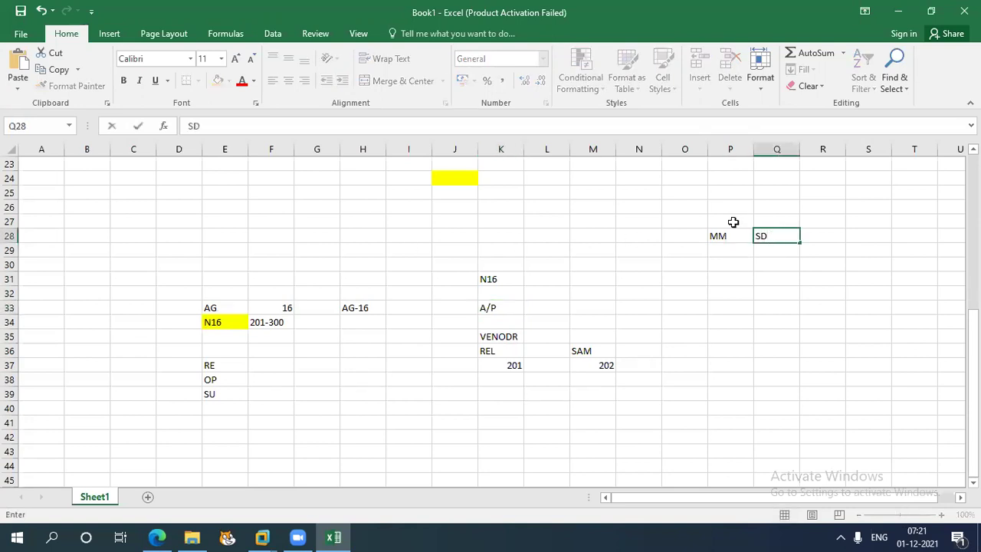
pyautogui.click(720, 208)
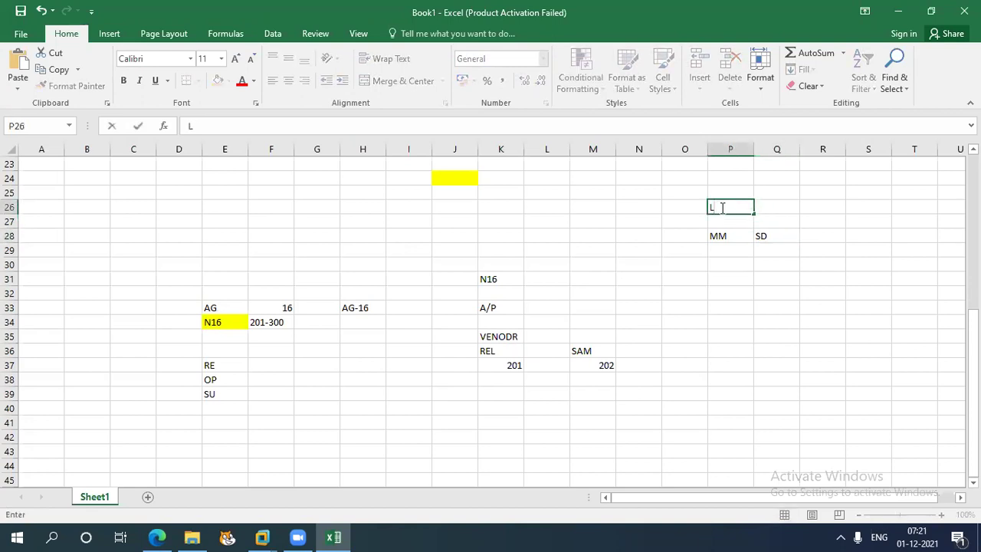
pyautogui.write('GL')
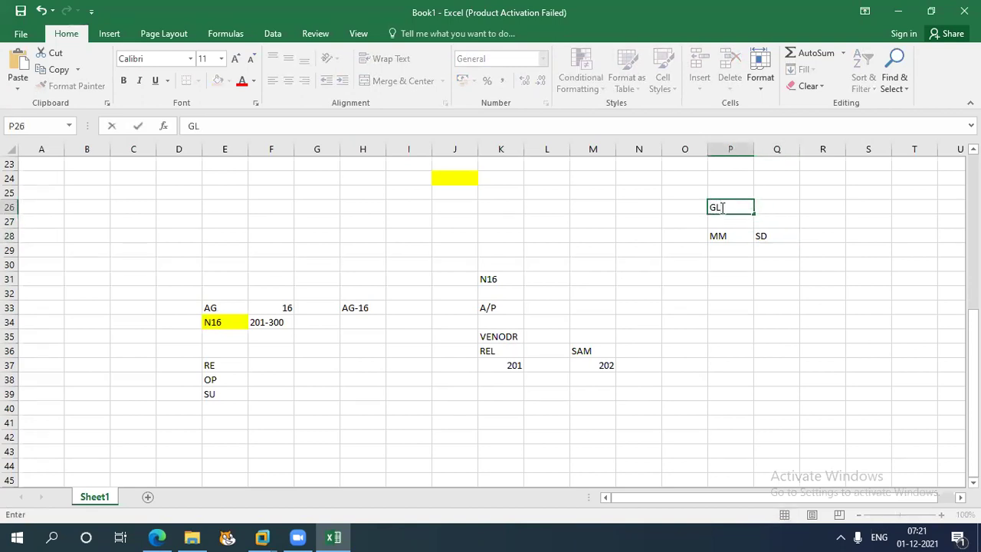